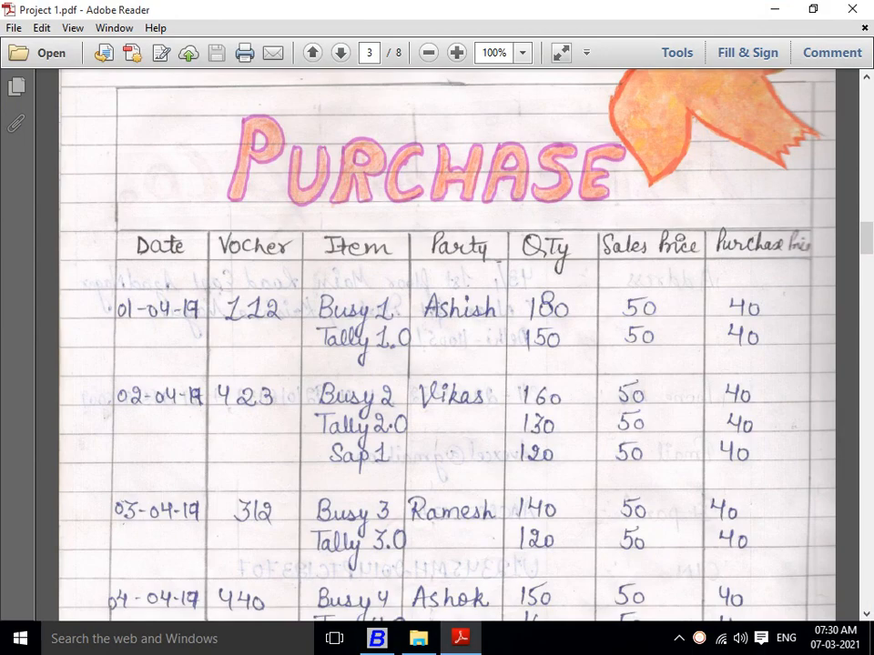
# Examine the handwritten purchase and sales voucher tables in Project 1.pdf and return to Busy 18.
pyautogui.scroll(-10, 446, 346)
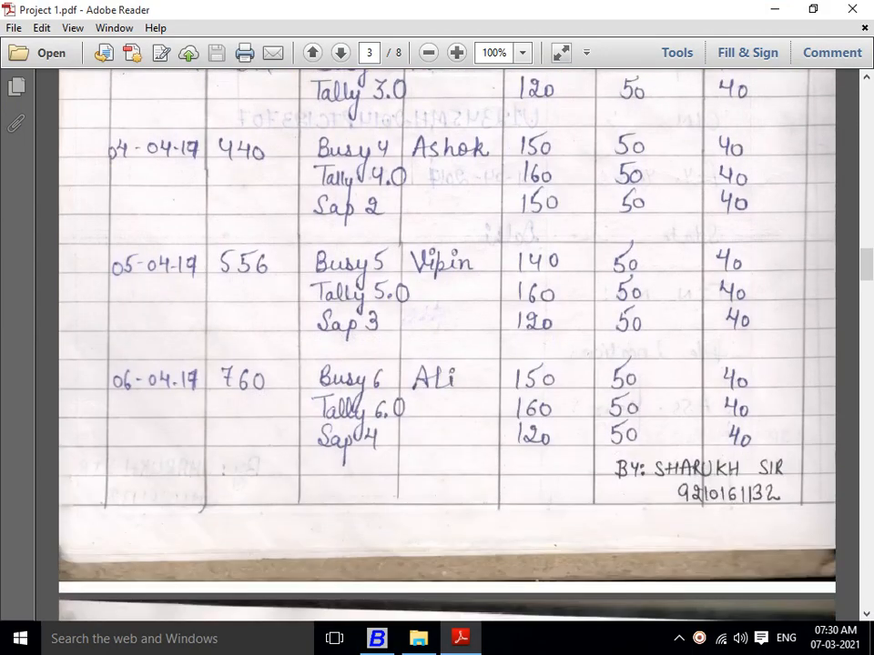
pyautogui.scroll(-15, 446, 345)
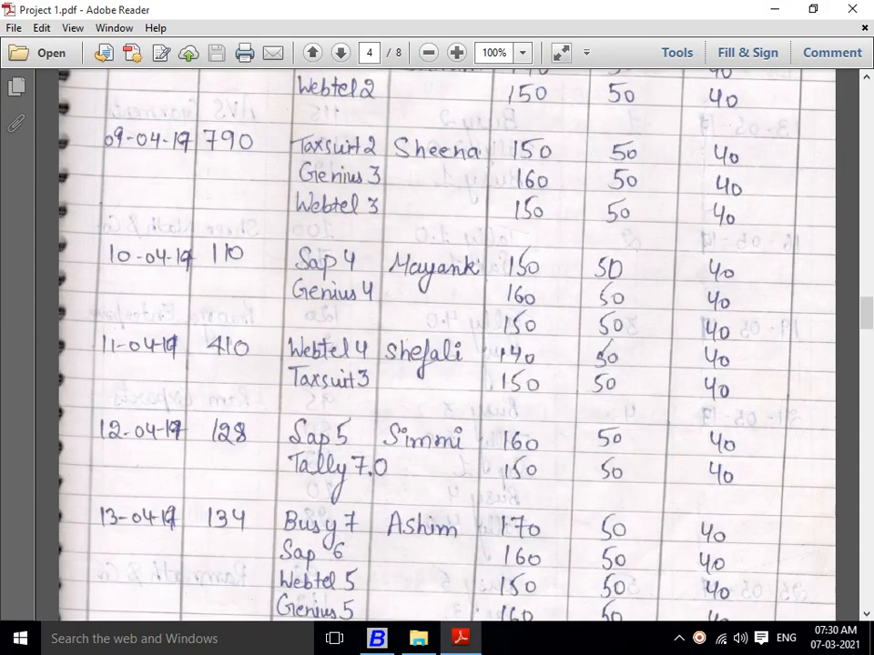
pyautogui.scroll(-8, 446, 346)
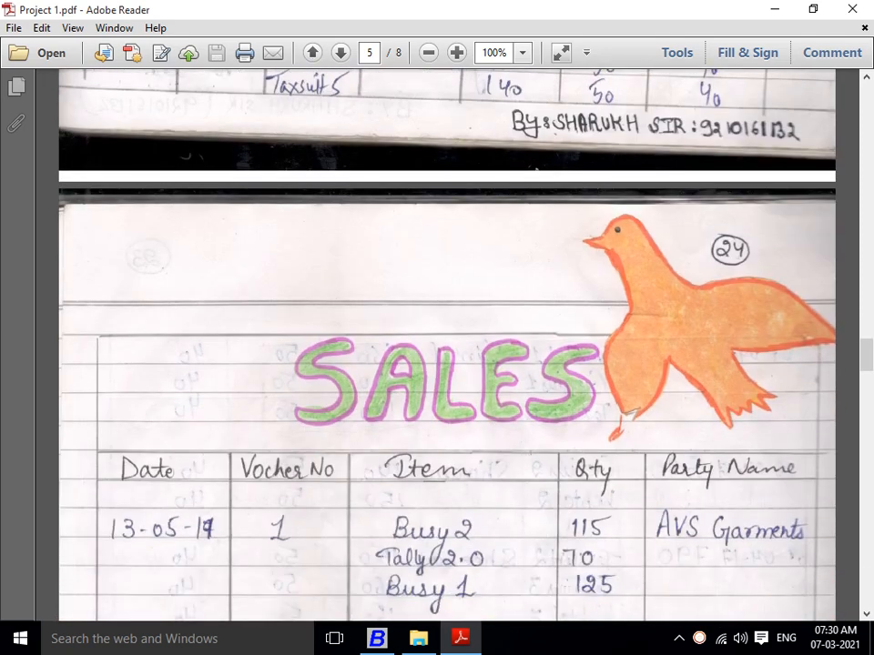
pyautogui.scroll(-1, 446, 346)
pyautogui.scroll(-15, 446, 345)
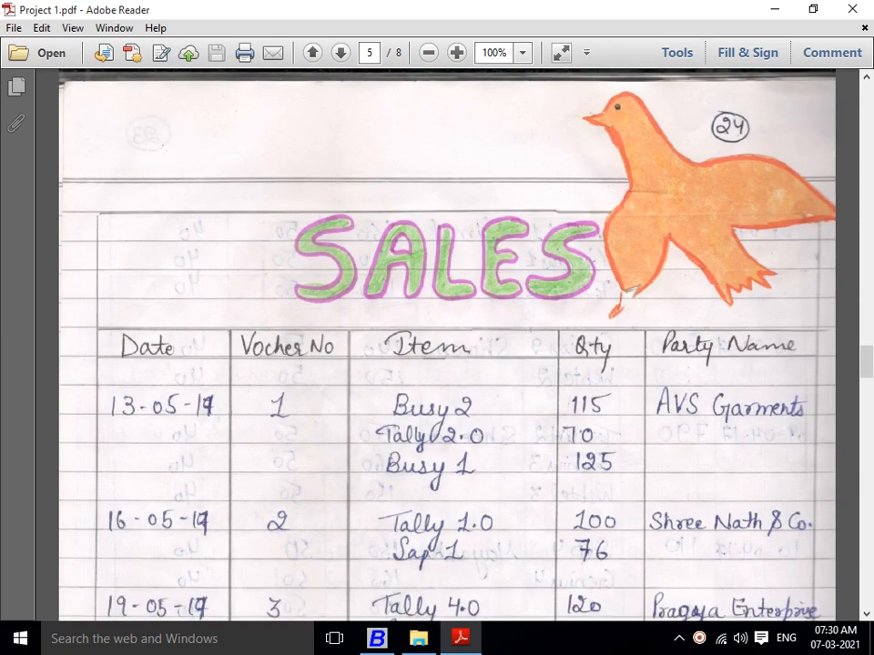
pyautogui.scroll(-14, 446, 346)
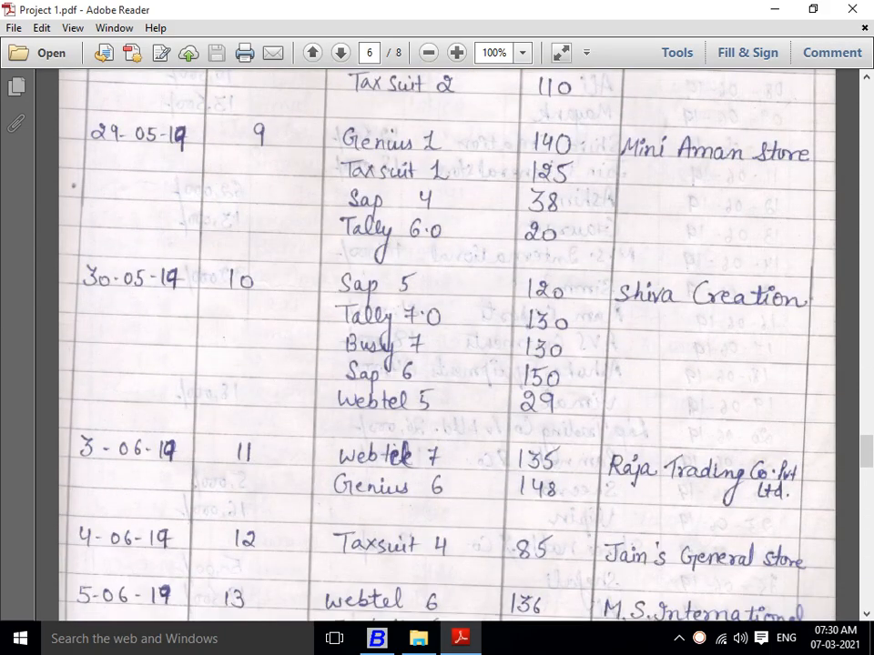
pyautogui.hotkey('alt', 'Tab')
pyautogui.hotkey('alt', 'Tab')
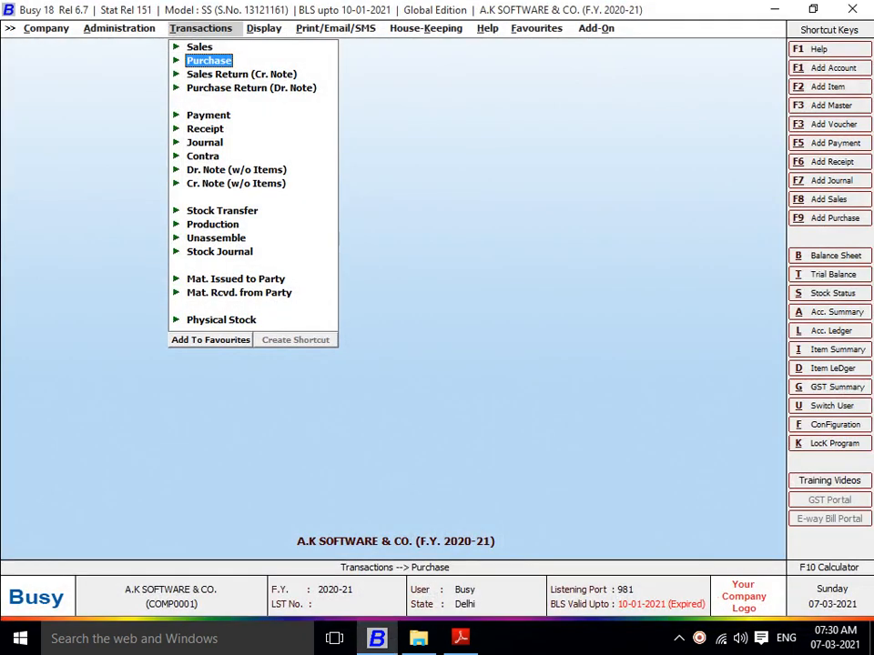
pyautogui.press('Down')
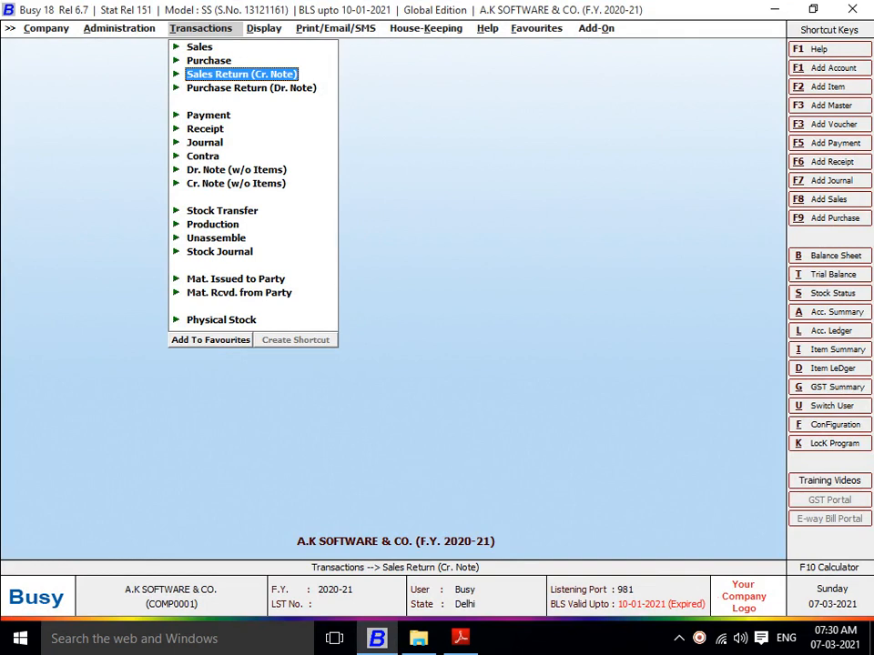
pyautogui.press('Up')
pyautogui.press('Down')
pyautogui.press('Up')
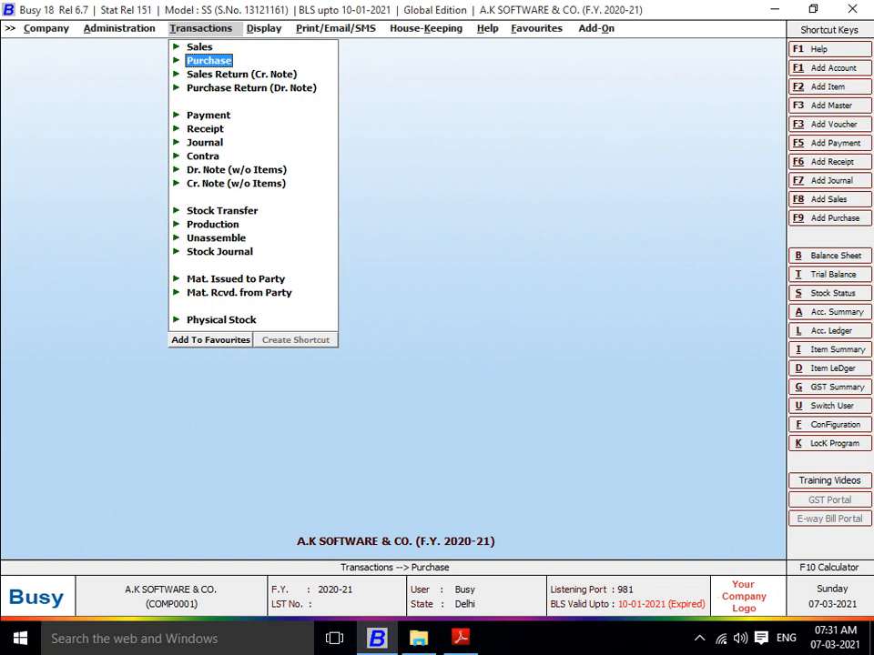
pyautogui.press('Up')
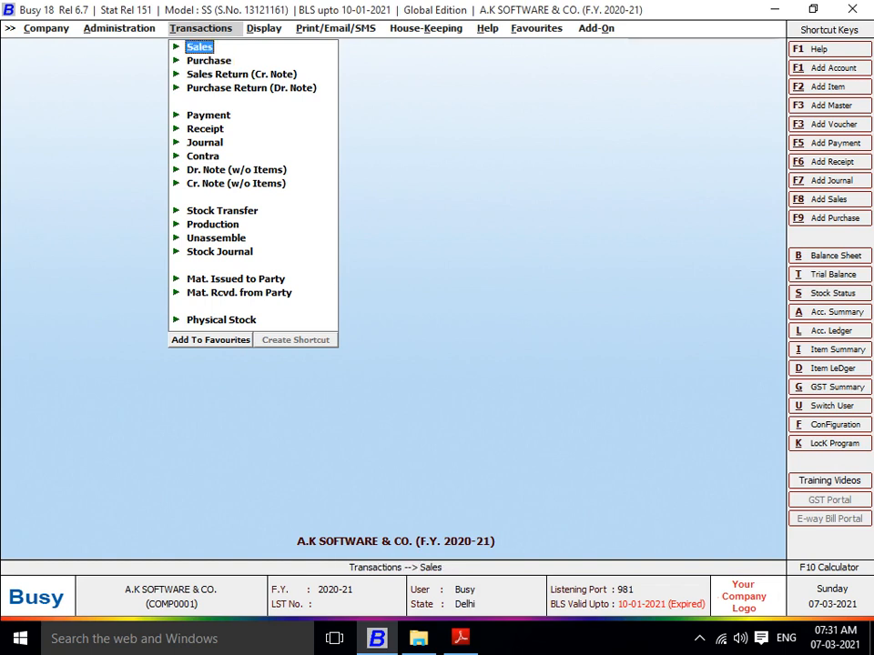
pyautogui.press('Down')
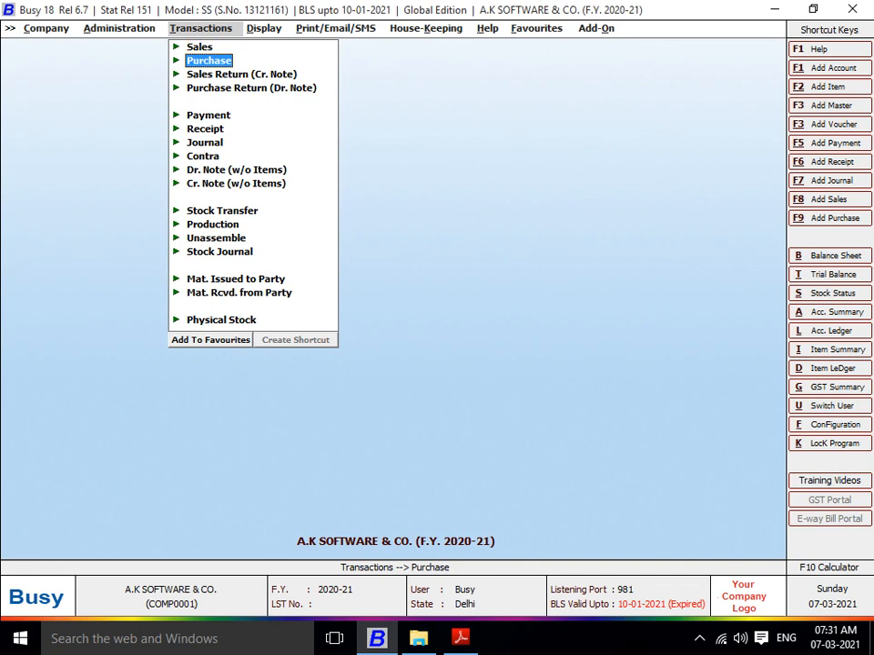
pyautogui.press('Up')
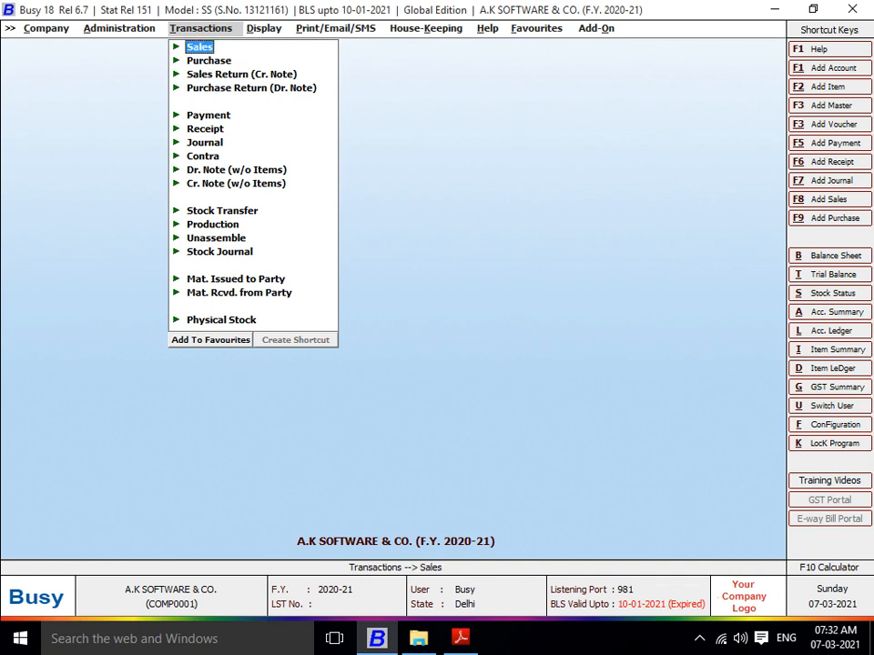
pyautogui.press('Down')
pyautogui.press('Down')
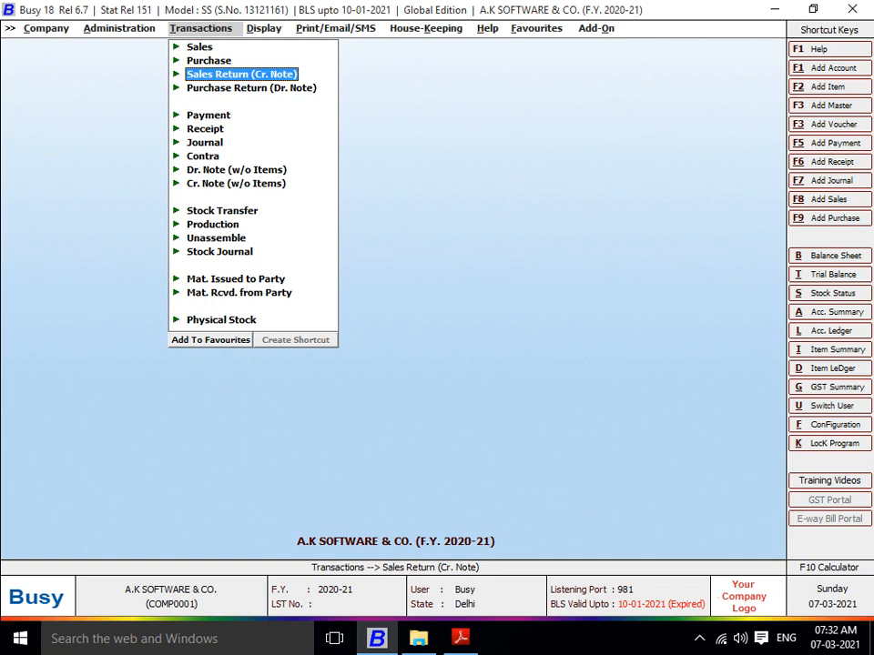
pyautogui.press('Down')
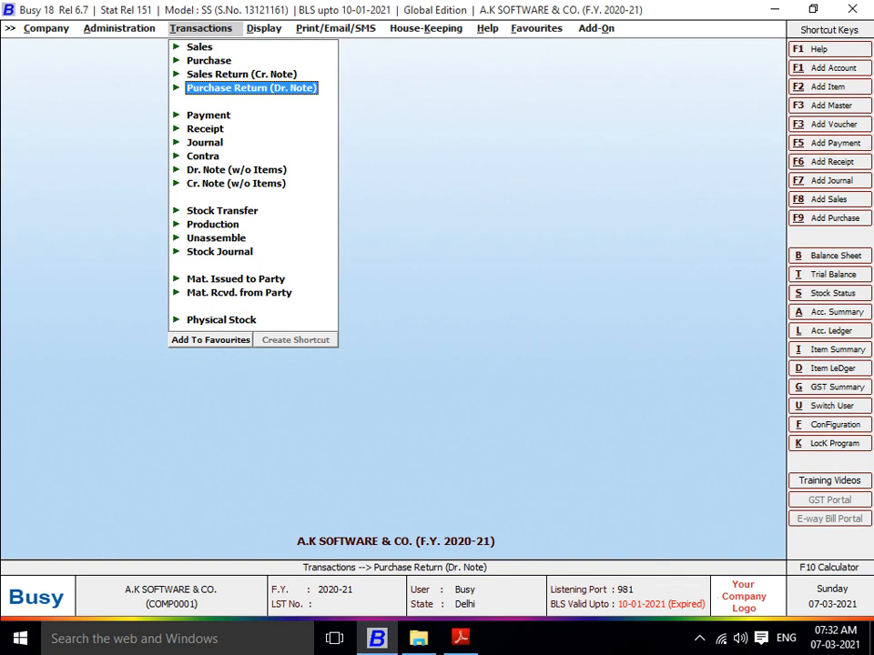
pyautogui.press('Down')
pyautogui.press('Up')
pyautogui.press('Down')
pyautogui.press('Up')
pyautogui.press('Up')
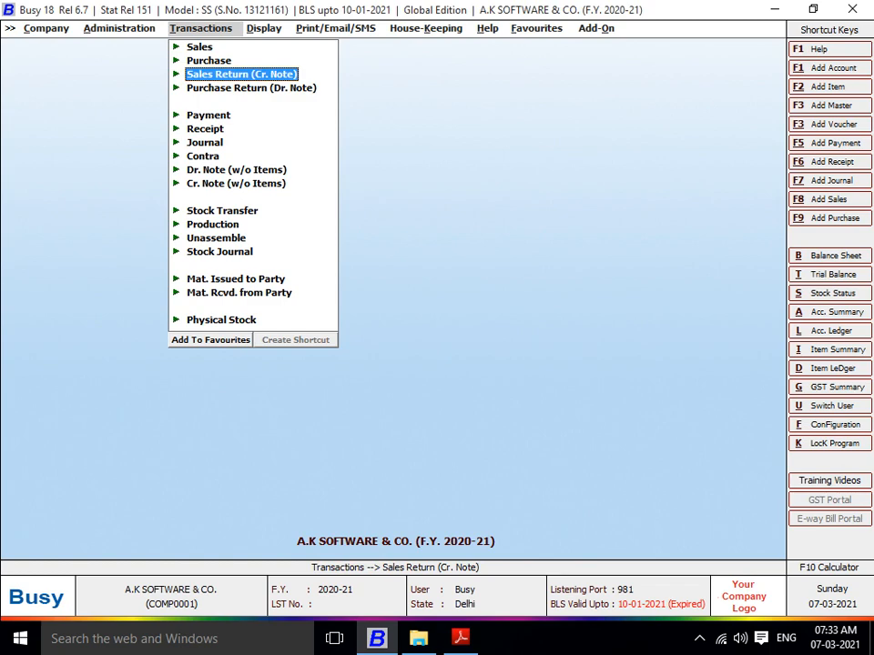
# Start a new purchase return (debit note) voucher in the Main series dated 10-04-2020.
pyautogui.press('Down')
pyautogui.press('Return')
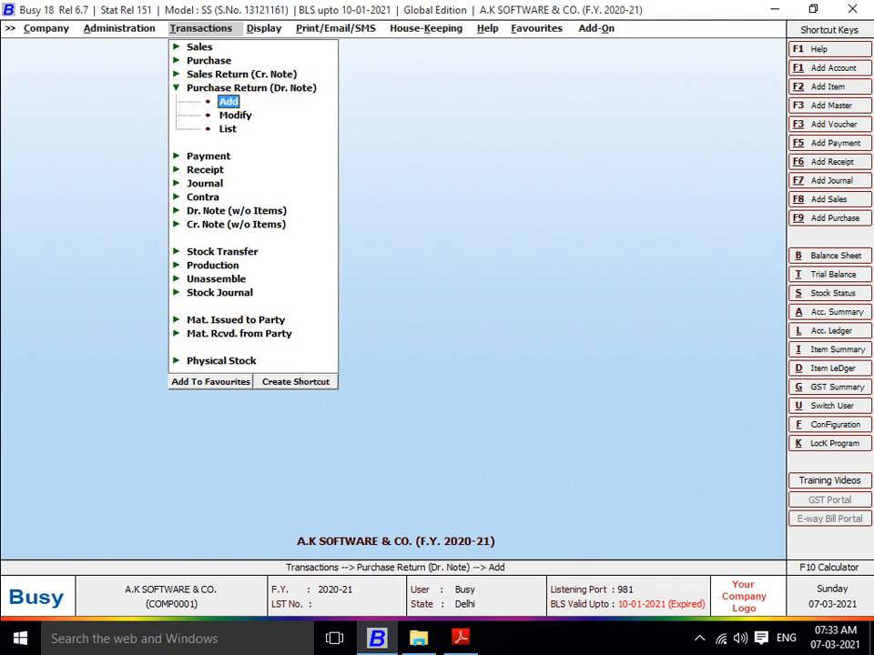
pyautogui.press('Return')
pyautogui.press('Return')
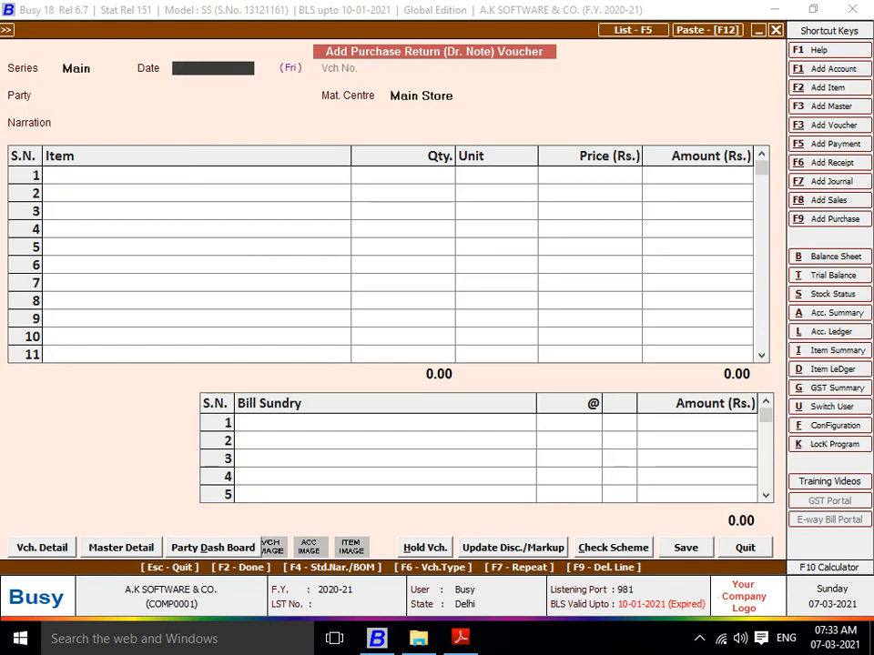
pyautogui.press('Return')
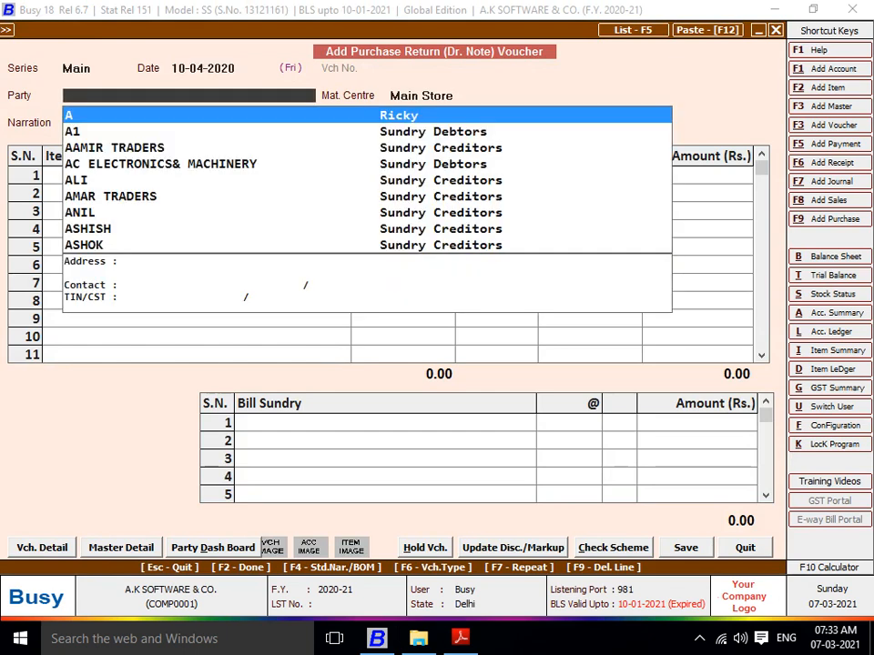
# Select the supplier of purchase voucher 112 as the party, reference that voucher dated 01-04-2020, and keep Main Store as the material centre.
pyautogui.write('as')
pyautogui.press('Return')
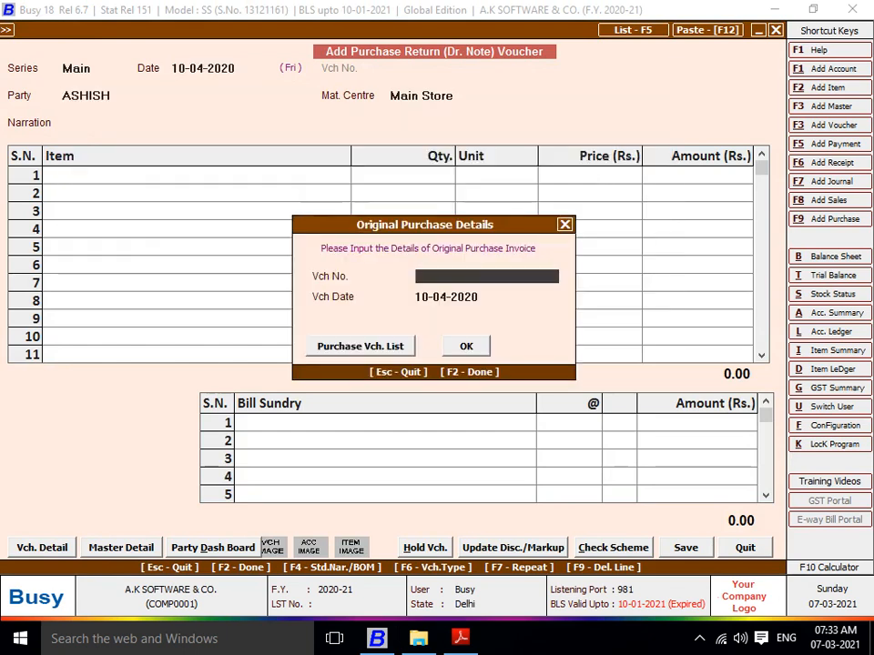
pyautogui.write('112')
pyautogui.press('Return')
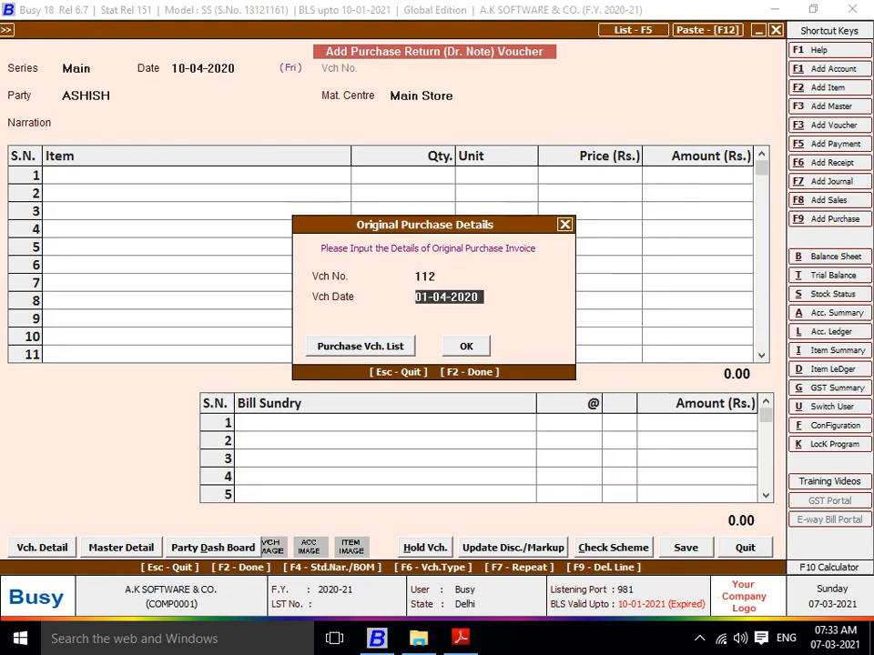
pyautogui.press('Return')
pyautogui.press('Return')
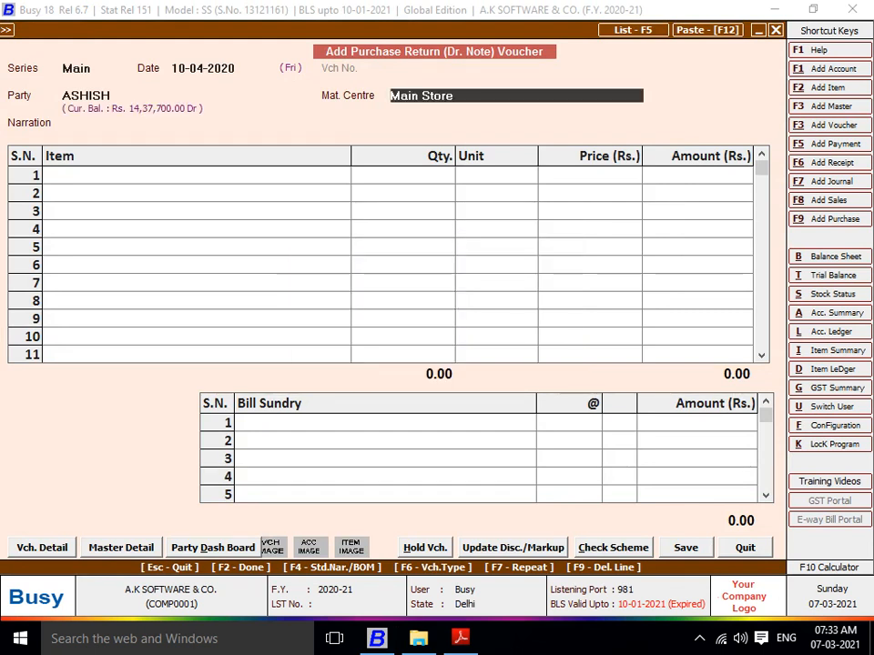
pyautogui.press('Return')
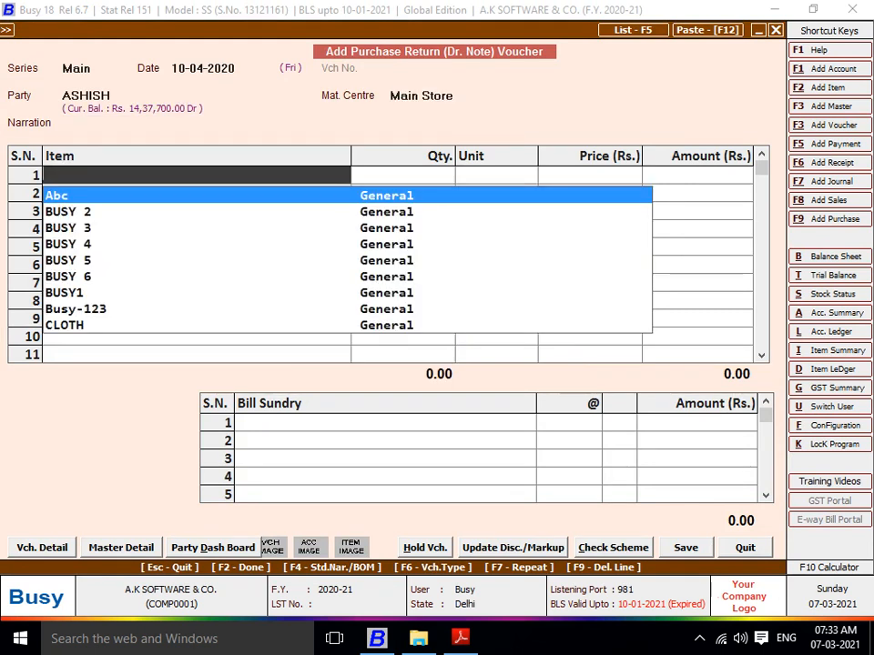
# Enter item BUSY1 on the first line with a quantity of 10 Pcs. at a price of 40.00.
pyautogui.write('busy1')
pyautogui.press('Return')
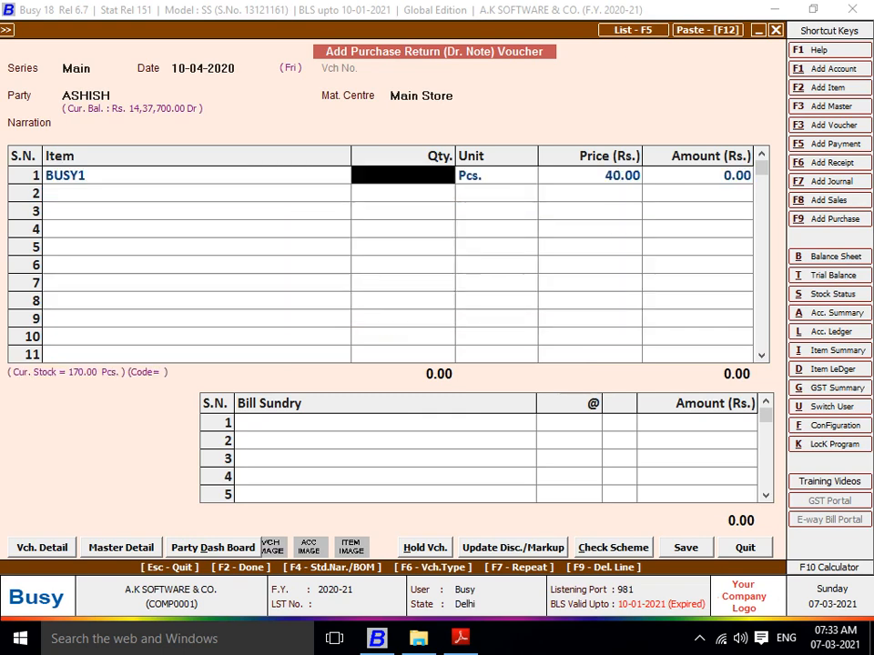
pyautogui.write('10')
pyautogui.press('Return')
pyautogui.press('Return')
pyautogui.press('Return')
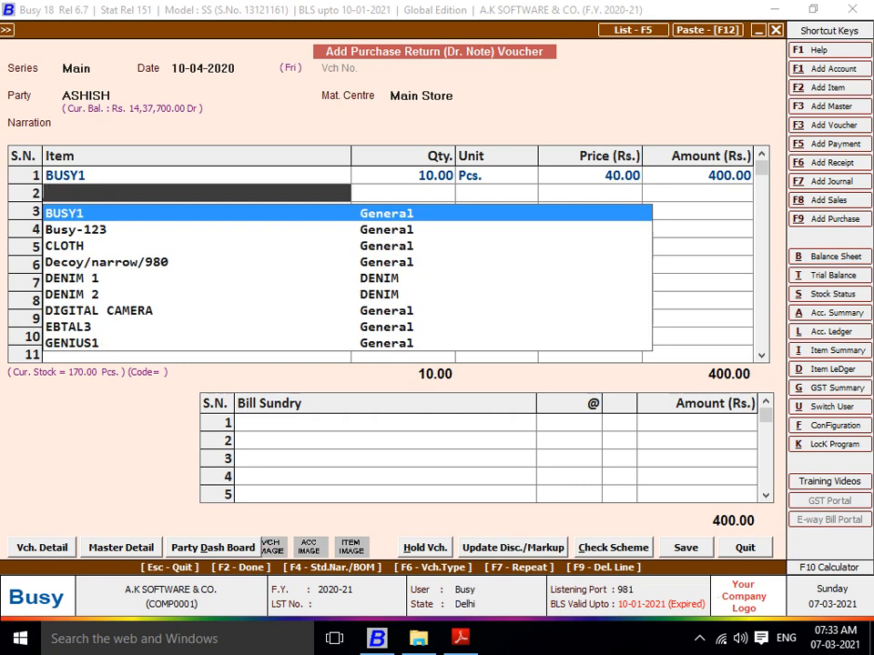
# Enter item TALLY1 on the second line with a quantity of 10 Pcs. at a price of 40.00.
pyautogui.write('1')
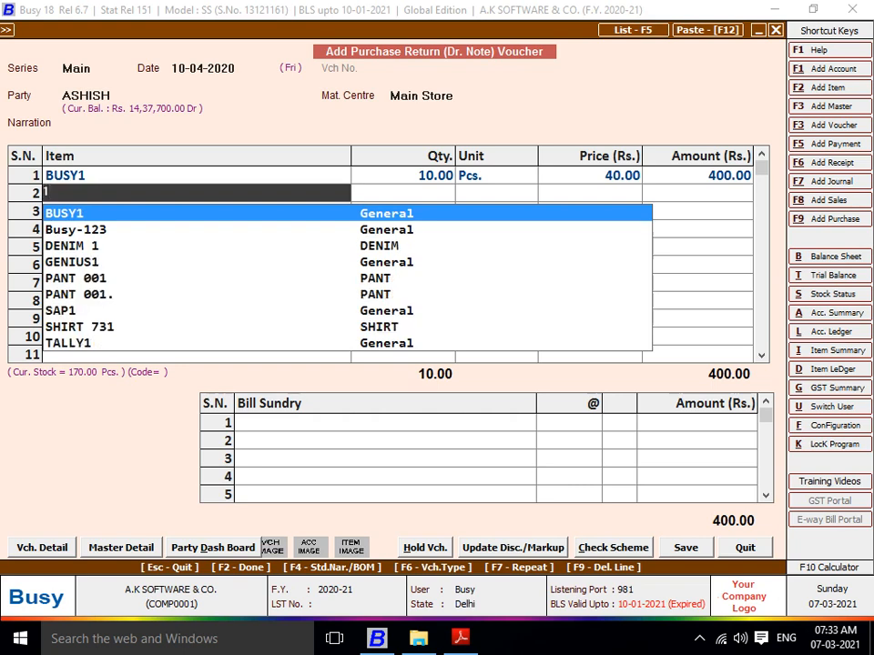
pyautogui.press('Down')
pyautogui.press('Down')
pyautogui.press('Down')
pyautogui.press('Down')
pyautogui.press('Down')
pyautogui.press('Down')
pyautogui.press('Down')
pyautogui.press('Down')
pyautogui.press('Down')
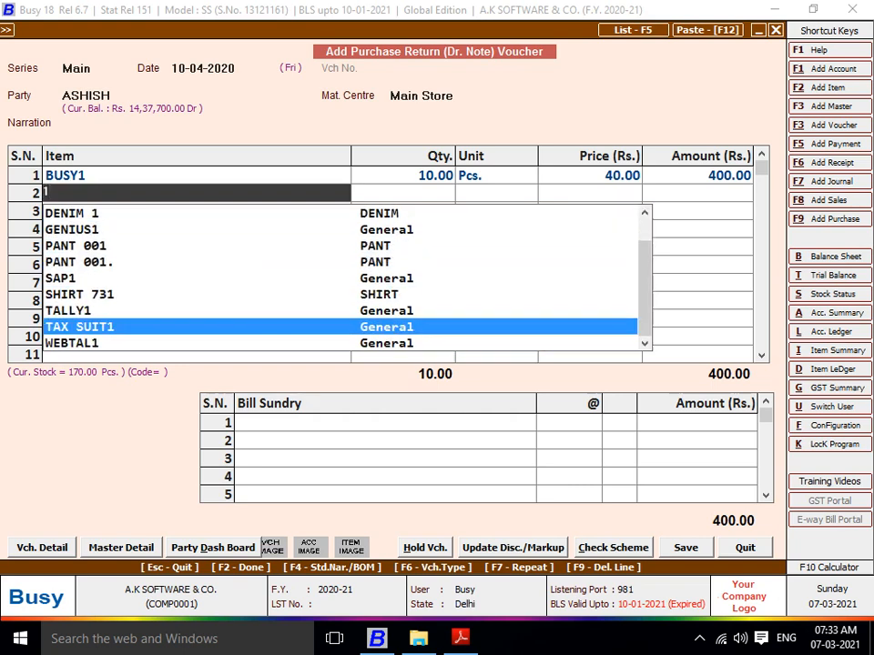
pyautogui.press('Up')
pyautogui.press('Return')
pyautogui.write('10')
pyautogui.press('Return')
pyautogui.press('Return')
pyautogui.press('Return')
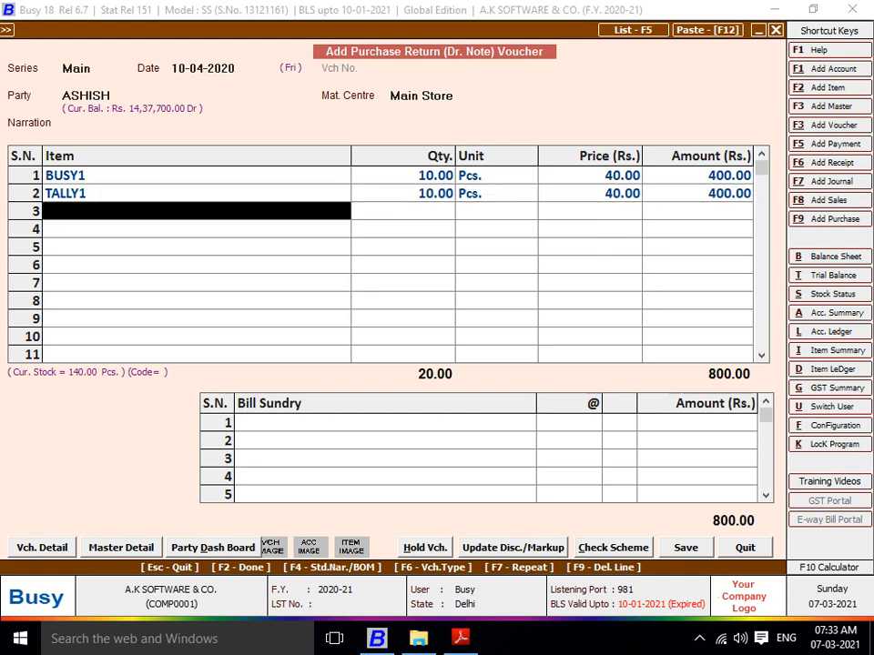
pyautogui.press('Up')
pyautogui.press('Up')
pyautogui.press('Down')
pyautogui.press('Up')
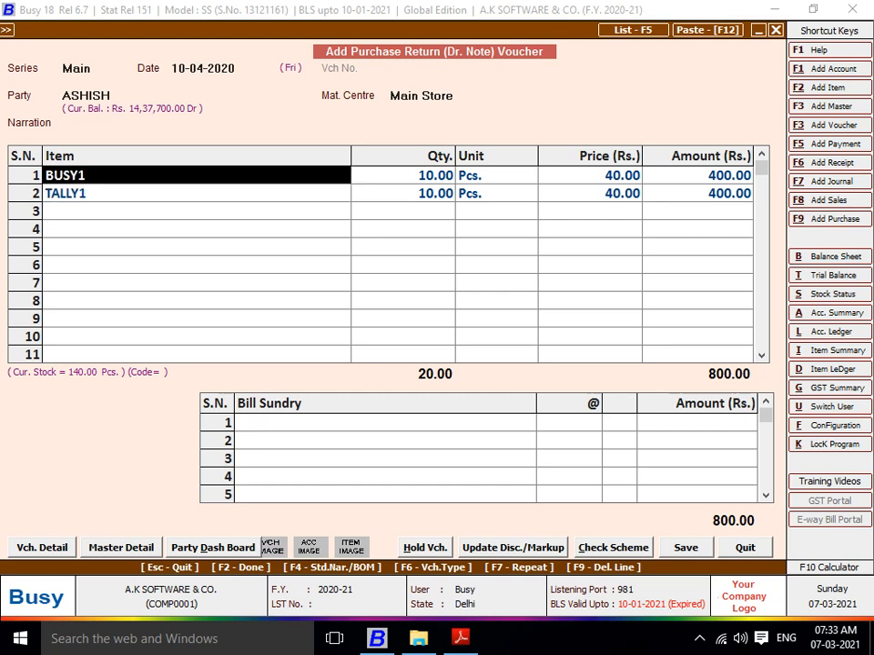
pyautogui.press('Down')
pyautogui.press('Up')
# Leave the bill sundry empty, accept ASHA CARGO as the transport, and save and close the purchase return voucher.
pyautogui.click(382, 422)
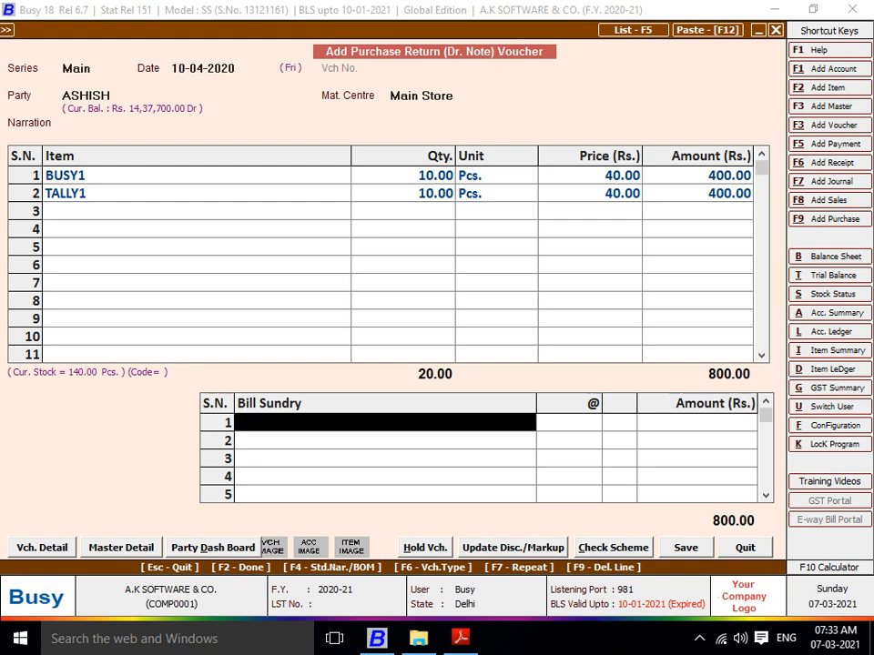
pyautogui.press('Return')
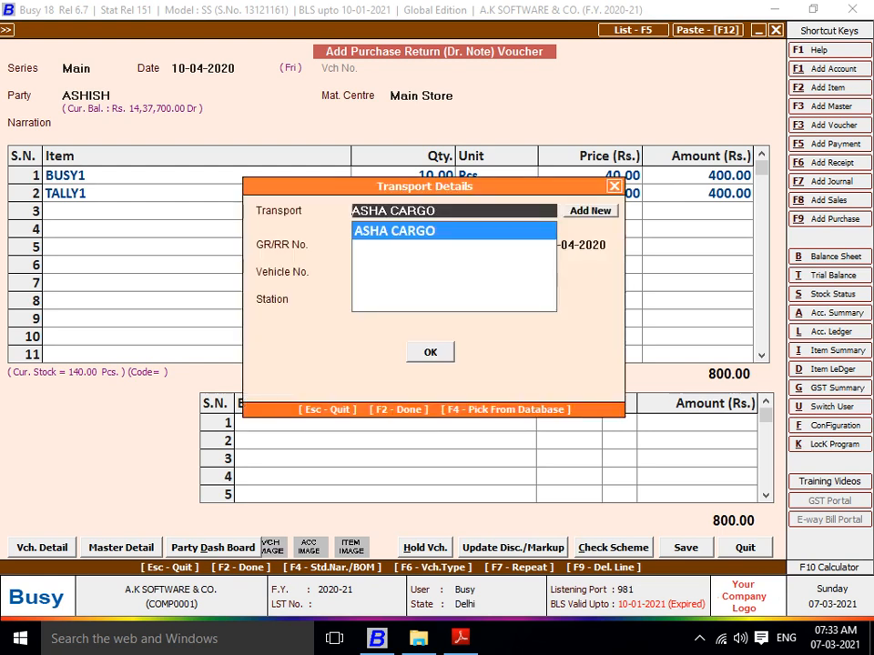
pyautogui.press('F2')
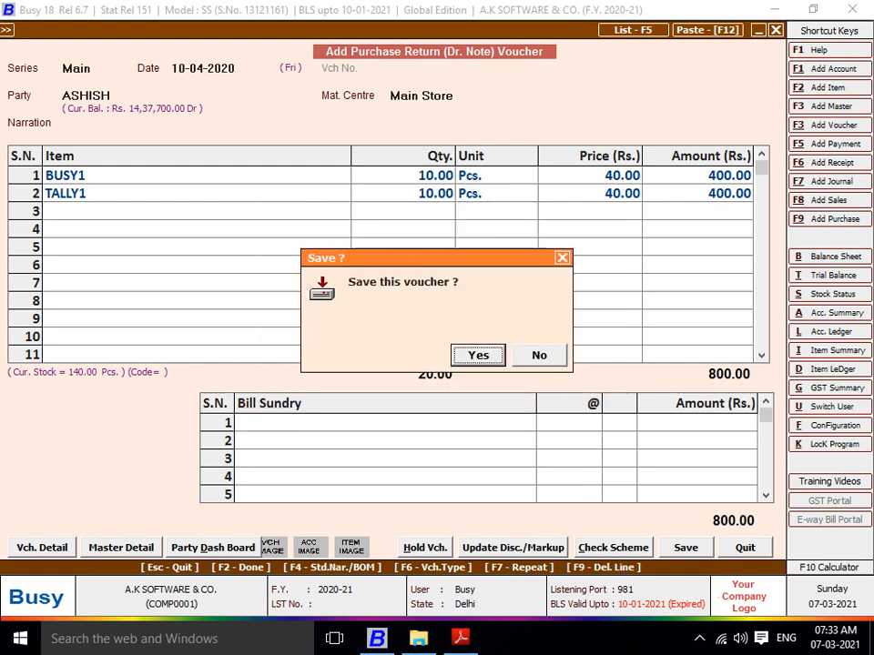
pyautogui.press('Return')
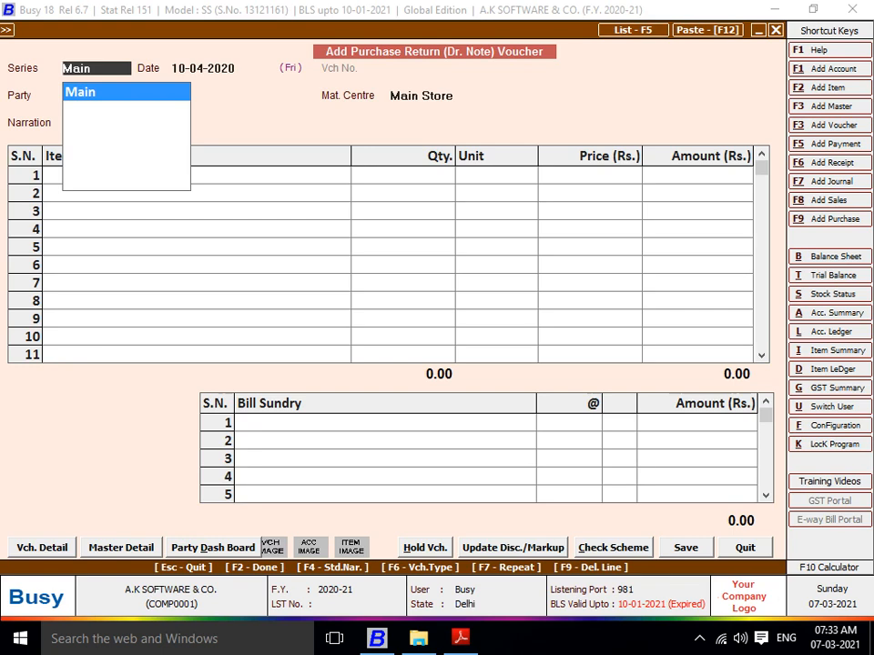
pyautogui.press('Escape')
pyautogui.press('Escape')
pyautogui.press('Escape')
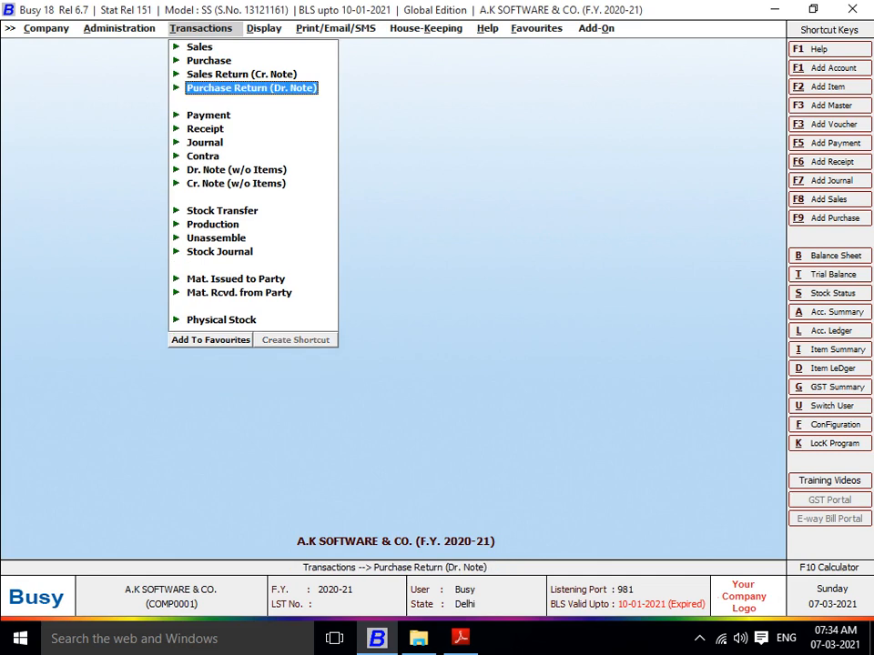
# Start a new sales return (credit note) voucher.
pyautogui.press('Up')
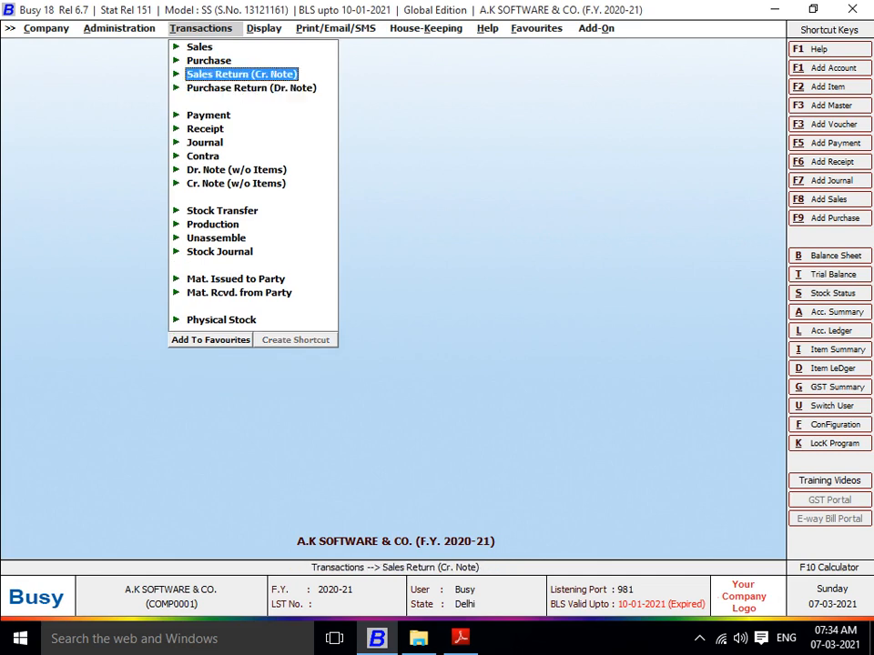
pyautogui.press('Up')
pyautogui.press('Down')
pyautogui.press('Return')
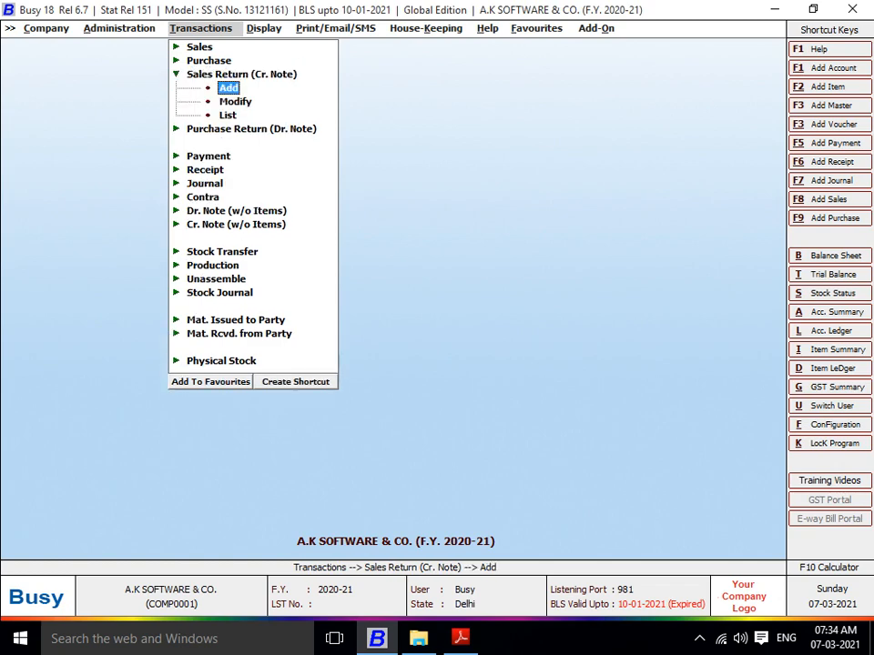
pyautogui.press('Return')
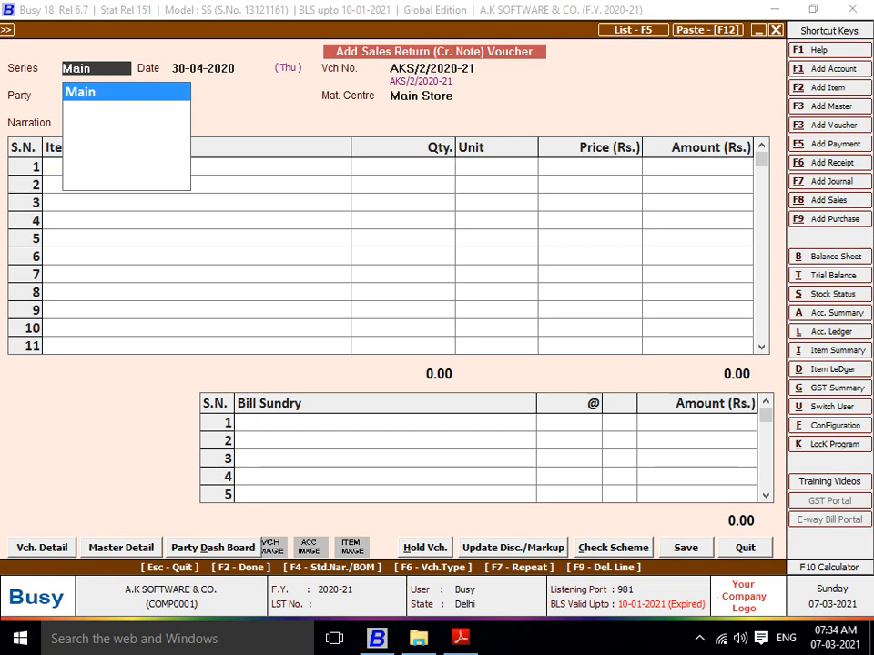
pyautogui.press('Return')
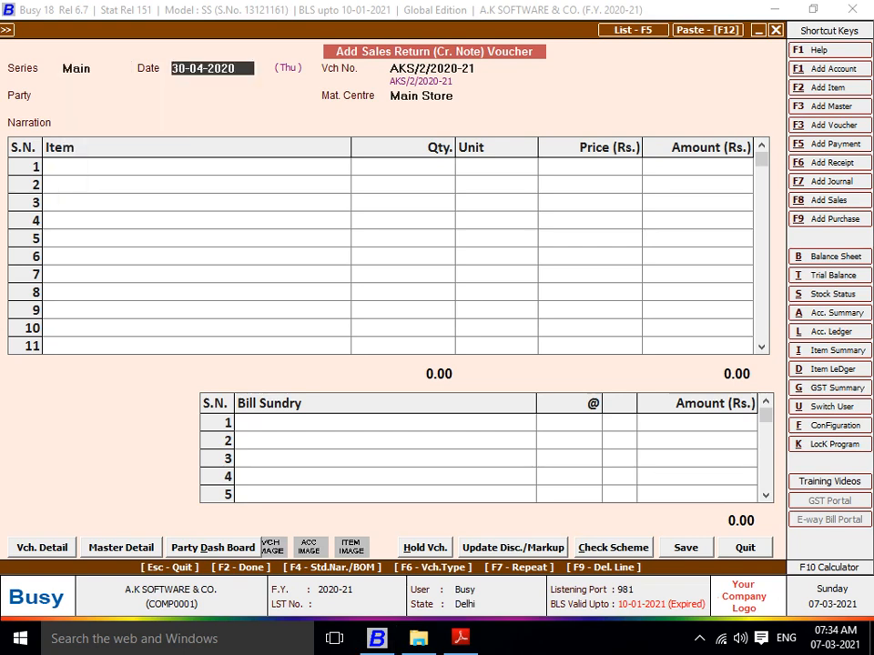
pyautogui.press('Escape')
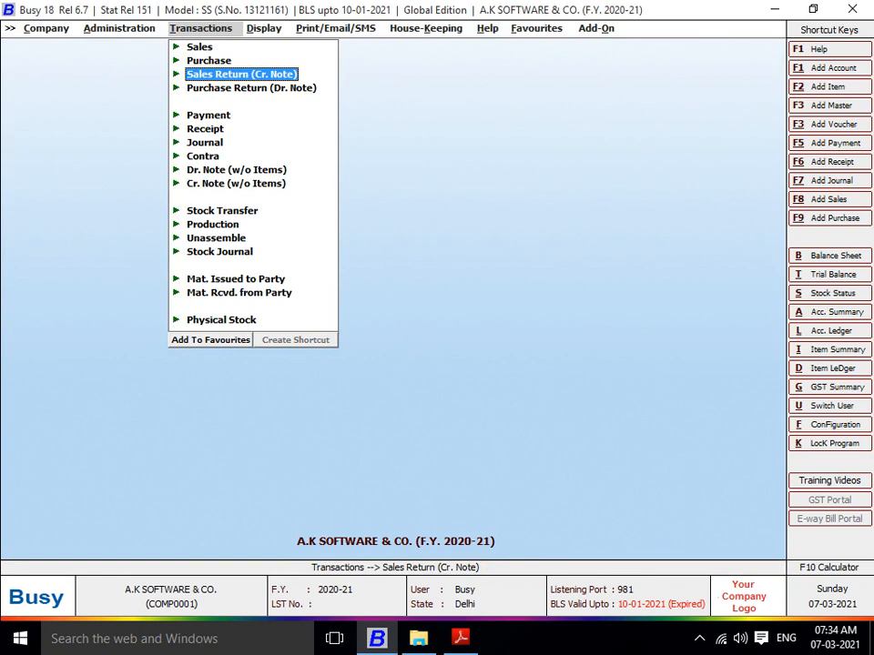
pyautogui.press('Down')
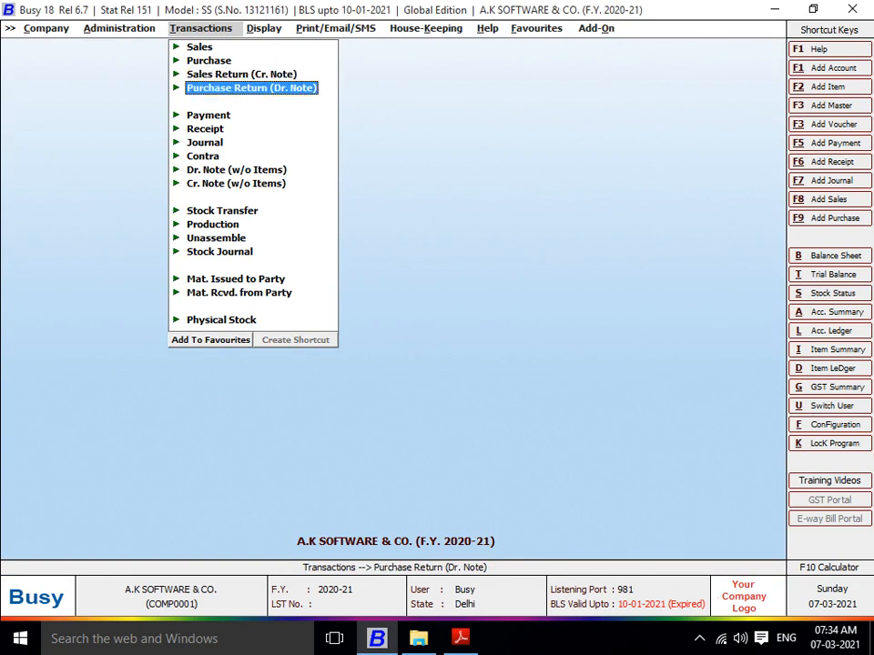
pyautogui.press('Up')
pyautogui.press('Down')
pyautogui.press('Up')
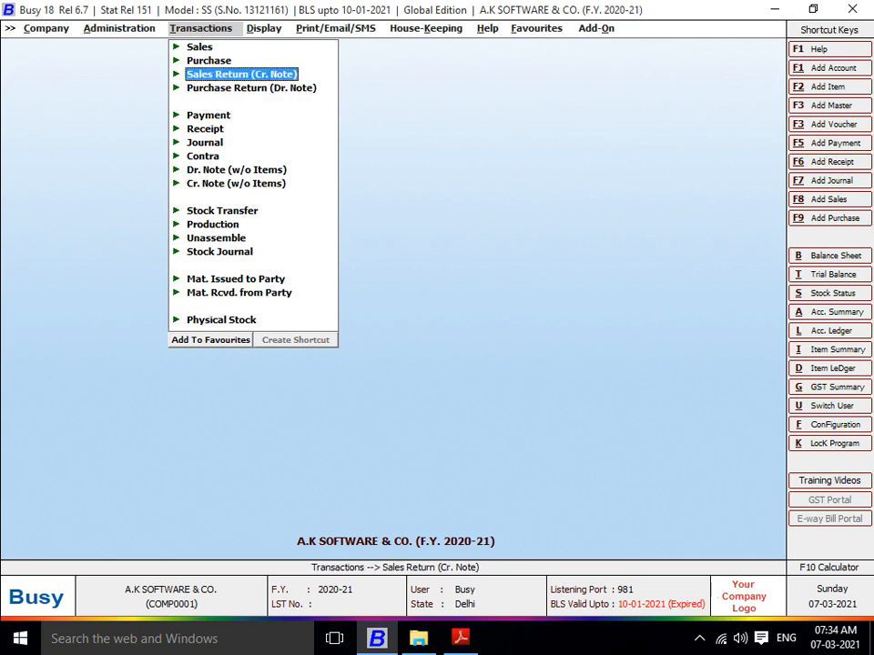
pyautogui.press('Down')
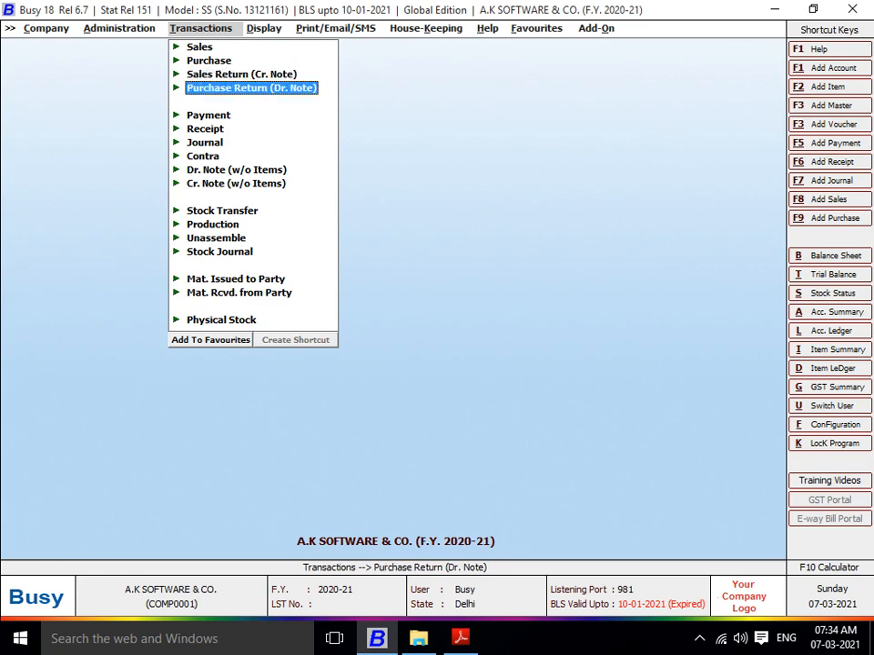
# Start a new sales return (credit note) voucher in series Main, dated 30-04-2020, for party AVS GARMENT.
pyautogui.press('Up')
pyautogui.press('Return')
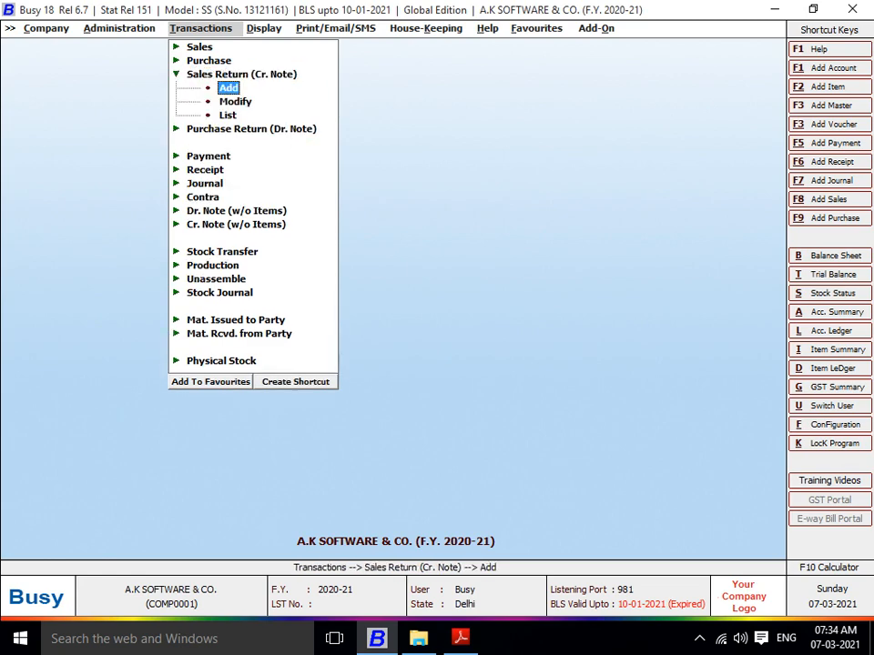
pyautogui.press('Return')
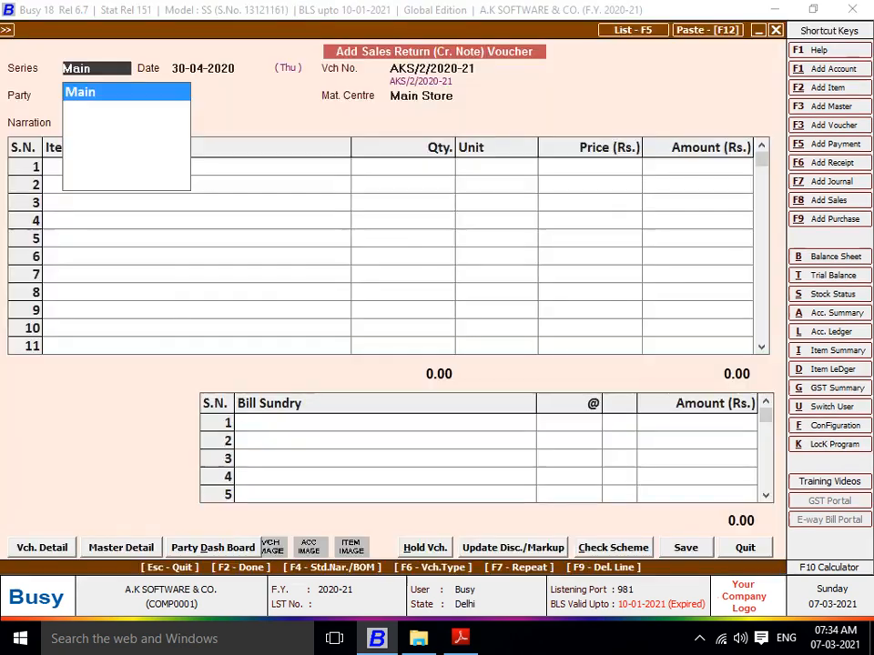
pyautogui.press('Return')
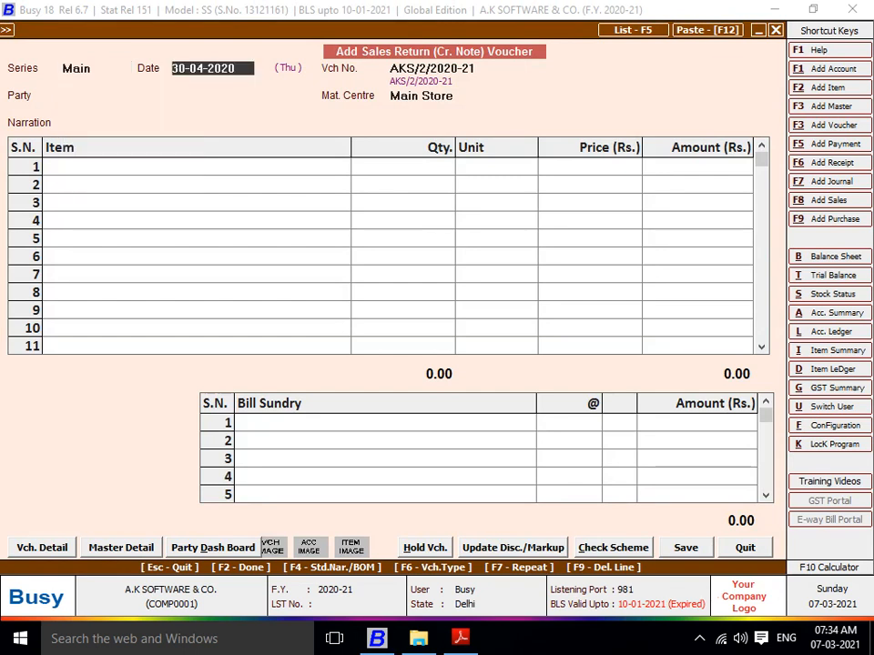
pyautogui.press('Return')
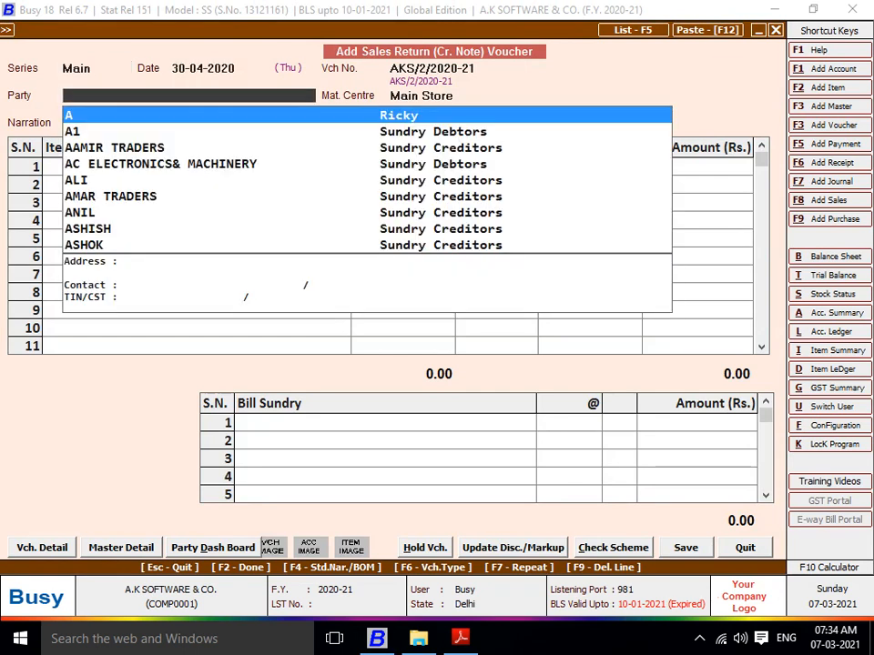
pyautogui.write('avs')
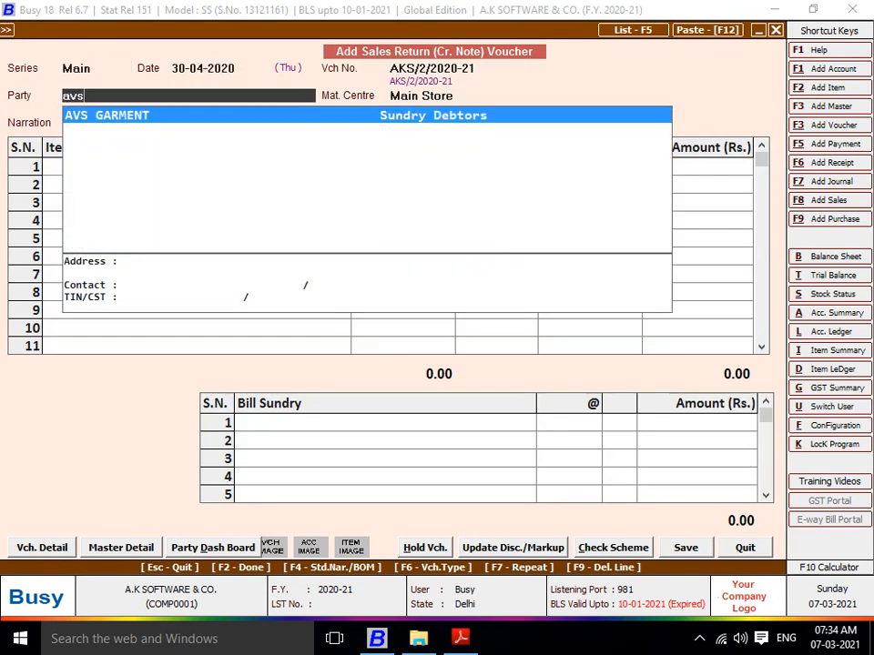
pyautogui.press('Return')
pyautogui.press('Return')
pyautogui.press('Return')
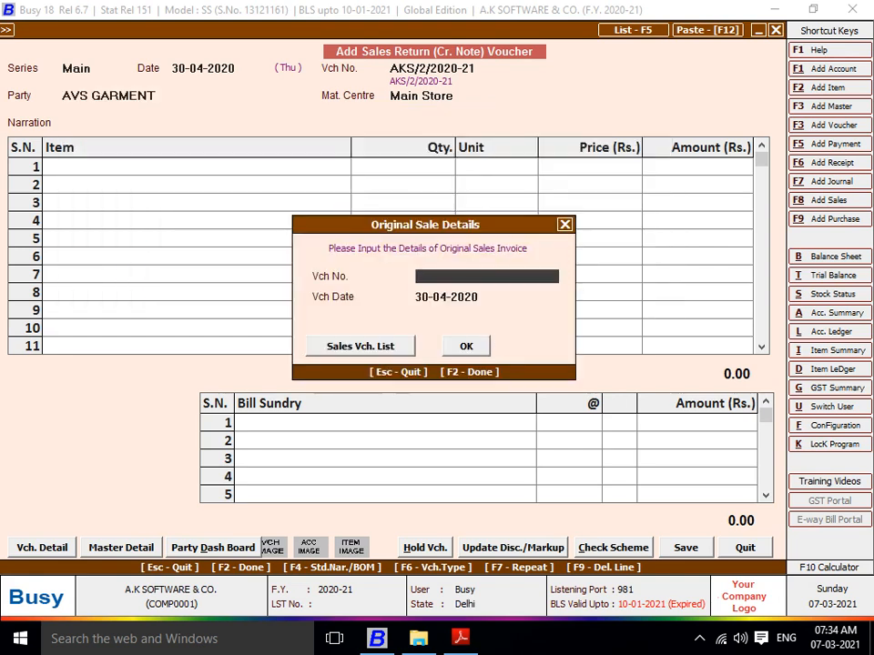
# Accept the original sale details with no voucher number and date 30-04-2020, and proceed to the item lines.
pyautogui.press('Return')
pyautogui.press('Left')
pyautogui.press('Return')
pyautogui.press('Return')
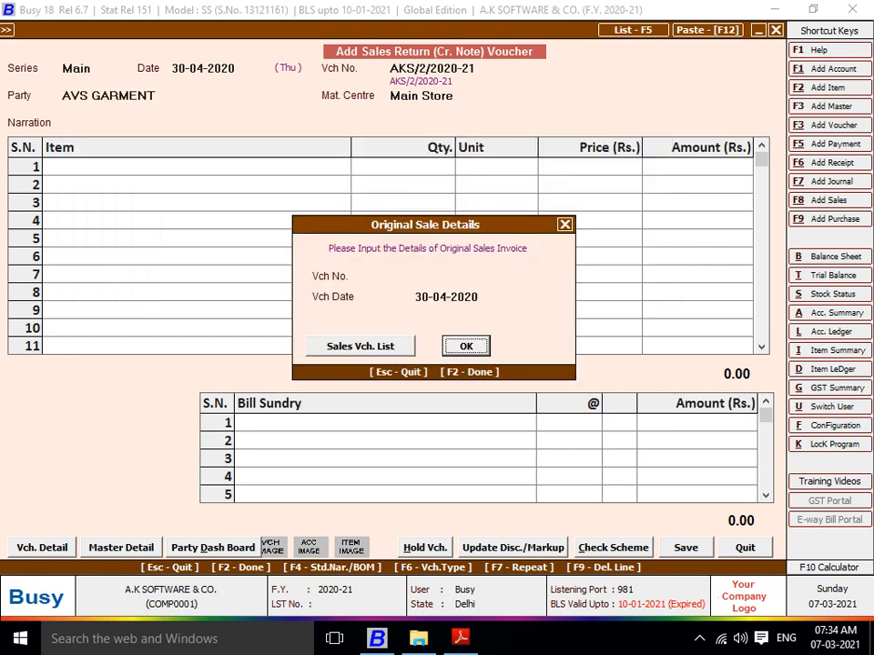
pyautogui.press('Return')
pyautogui.press('Return')
pyautogui.press('Return')
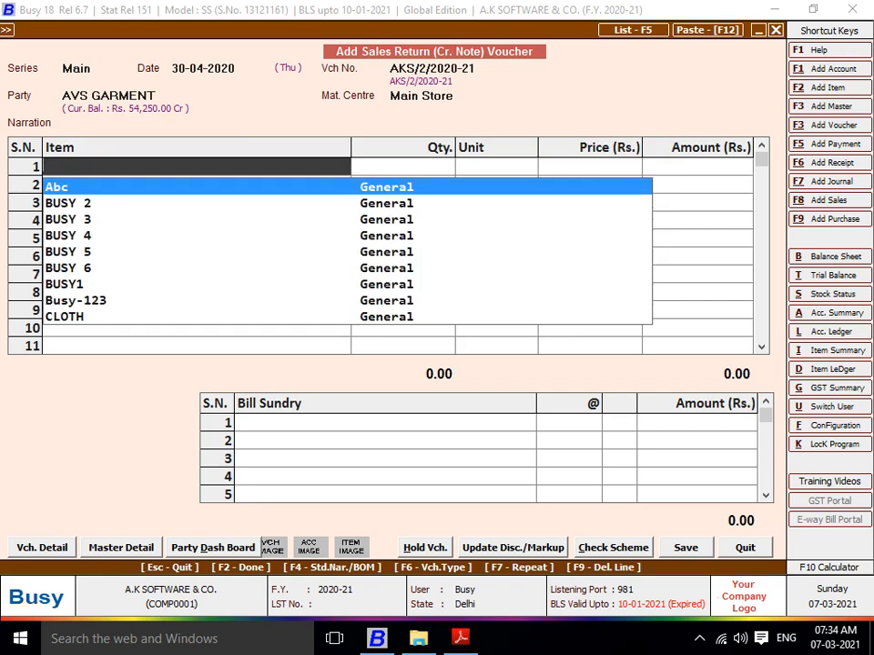
# Enter item BUSY1 on the first line with a quantity of 10 Pcs. at a price of 50.00.
pyautogui.write('1')
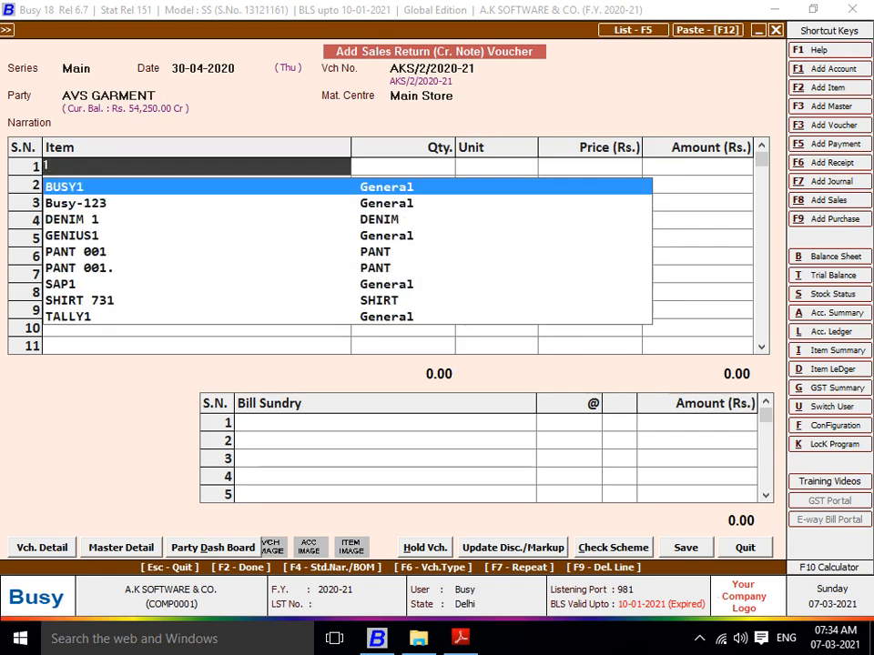
pyautogui.press('Return')
pyautogui.press('Return')
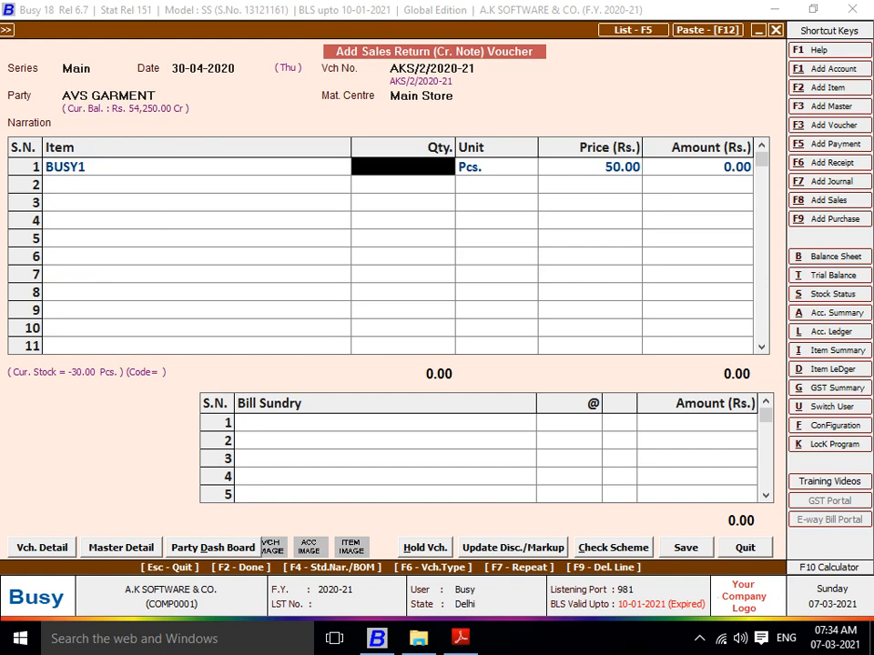
pyautogui.write('10')
pyautogui.press('Return')
pyautogui.press('Return')
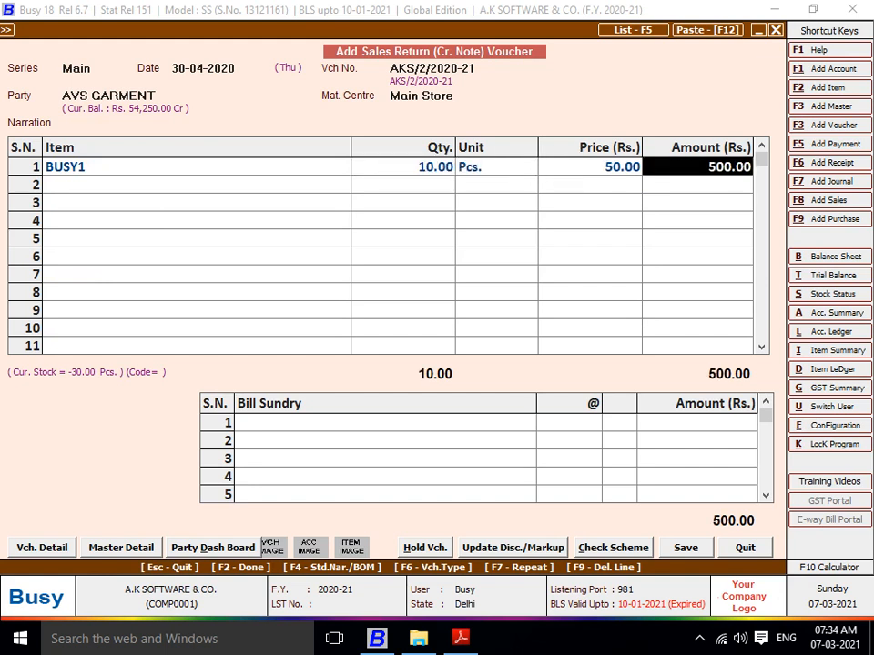
pyautogui.press('Return')
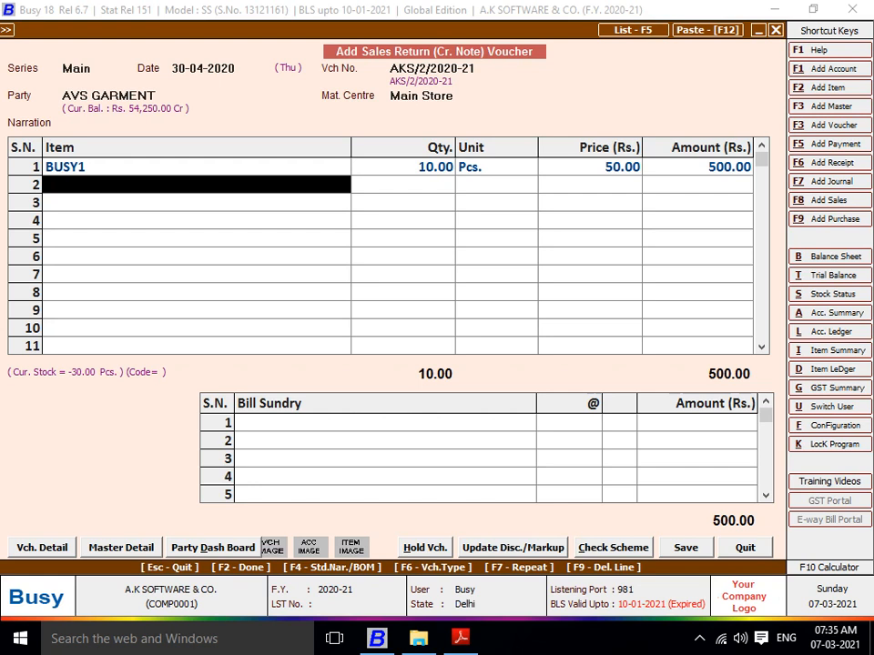
# Finish the item entry, leave the bill sundry and transport details empty, and save the sales return voucher.
pyautogui.press('Return')
pyautogui.press('Return')
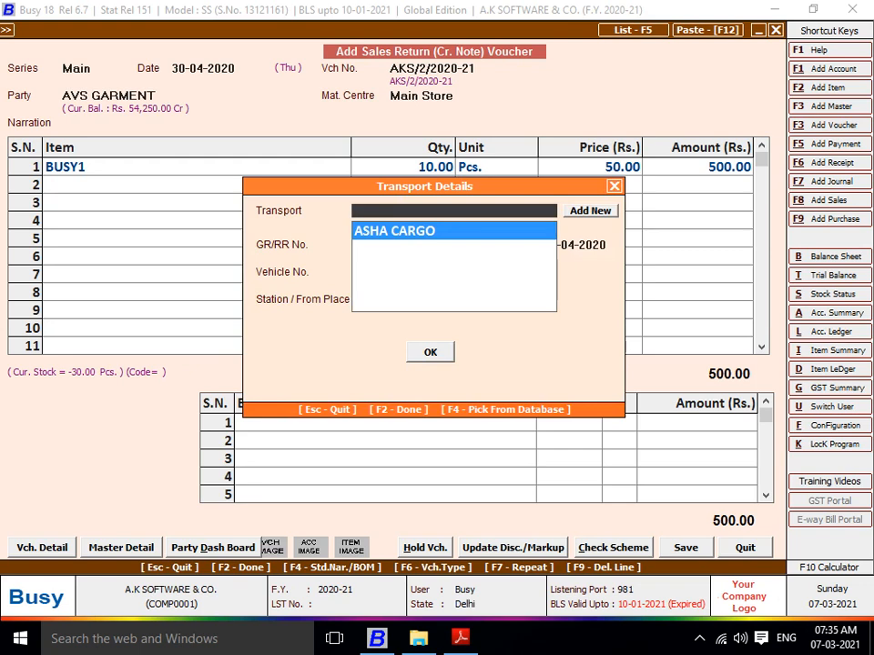
pyautogui.press('F2')
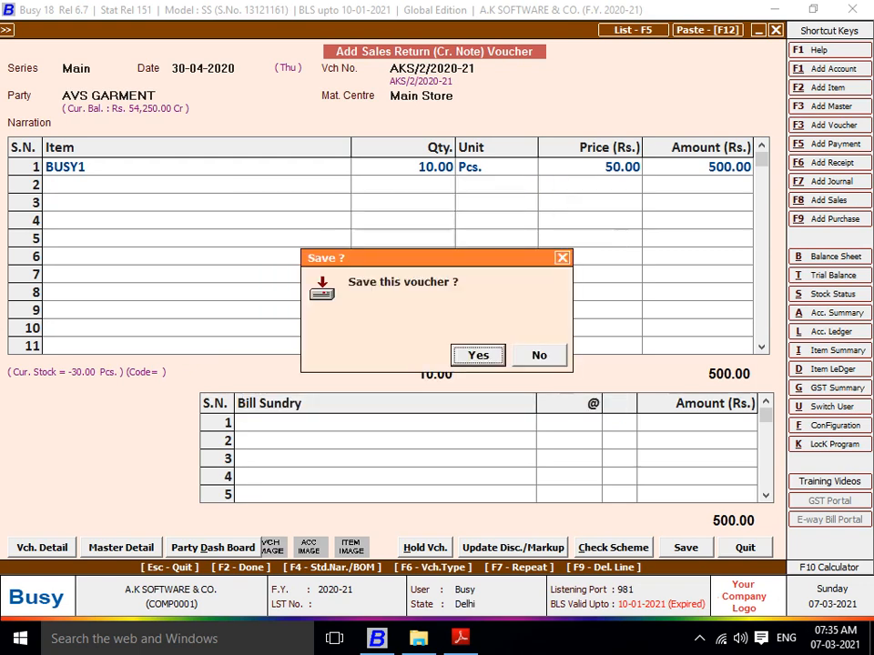
pyautogui.press('Return')
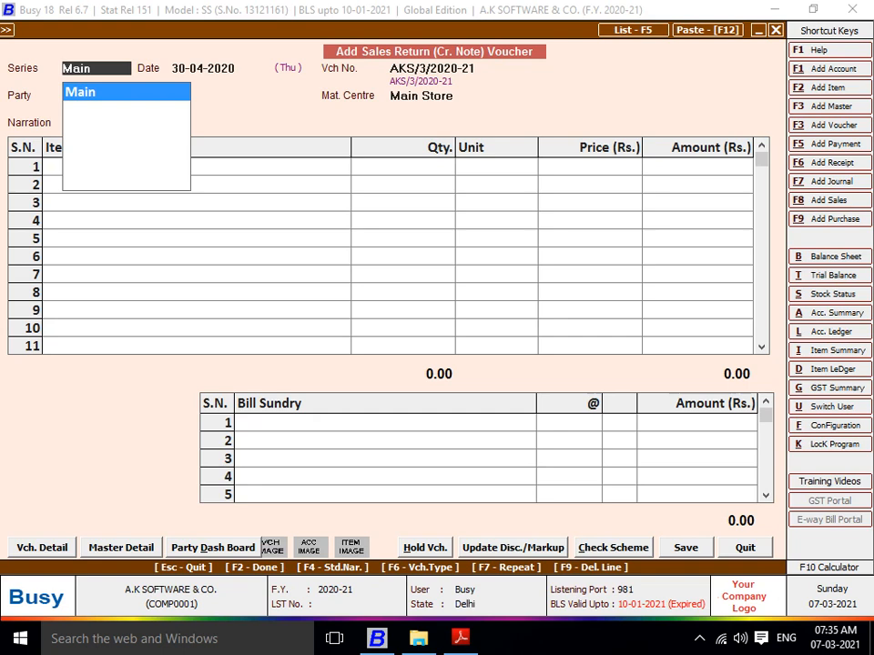
# Check the sales return voucher list from the entry form, and close both the list and the blank voucher.
pyautogui.press('F5')
pyautogui.press('Up')
pyautogui.press('Return')
pyautogui.press('F2')
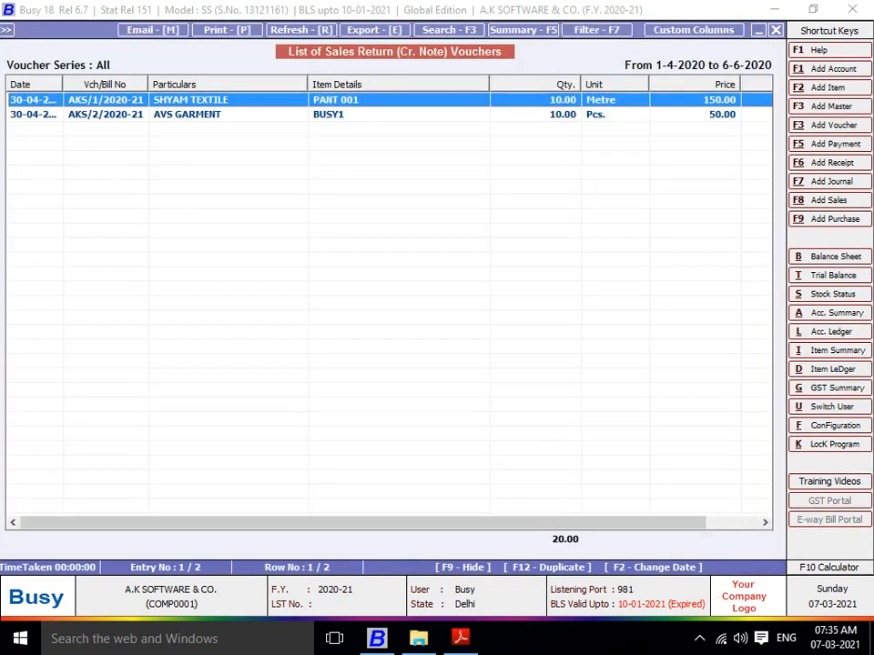
pyautogui.press('Down')
pyautogui.click(191, 100)
pyautogui.press('Escape')
pyautogui.press('Escape')
pyautogui.press('Escape')
pyautogui.press('Escape')
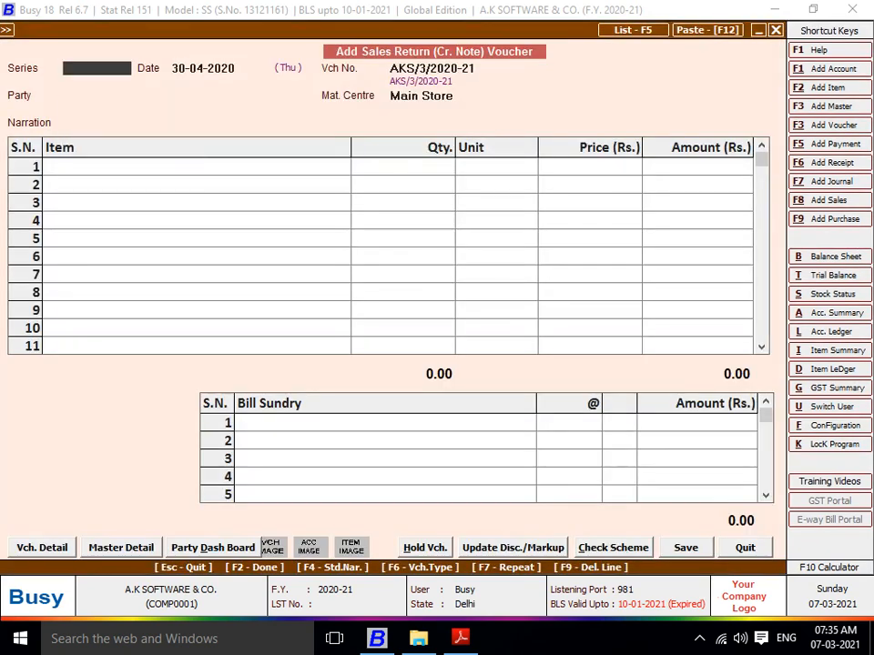
# List the sales return vouchers of all series from 01-04-2020 to 06-06-2020, with accounts shown by name.
pyautogui.press('Return')
pyautogui.press('Return')
pyautogui.press('Down')
pyautogui.press('Down')
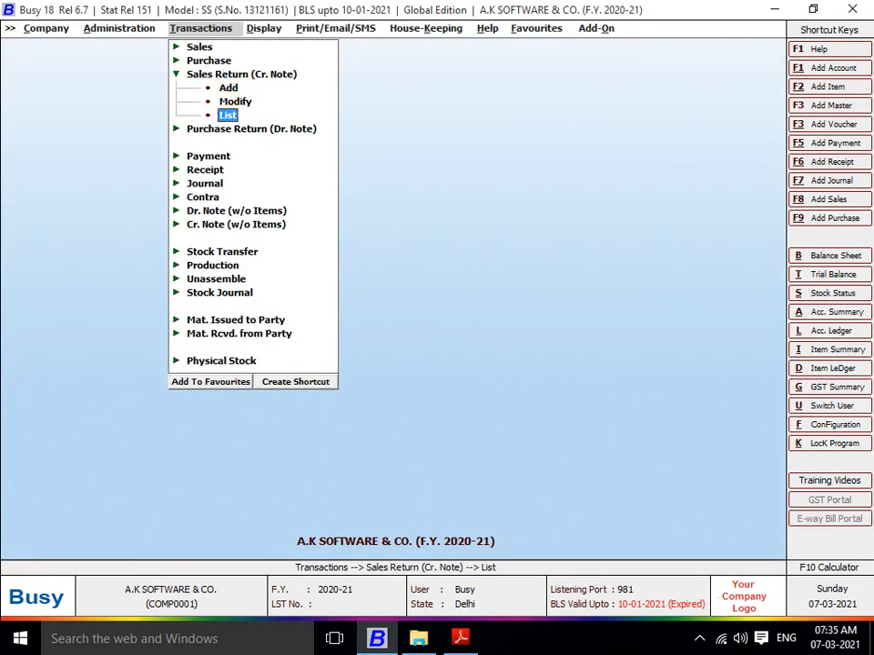
pyautogui.press('Return')
pyautogui.press('Return')
pyautogui.press('Return')
pyautogui.press('Return')
pyautogui.press('Return')
pyautogui.press('Return')
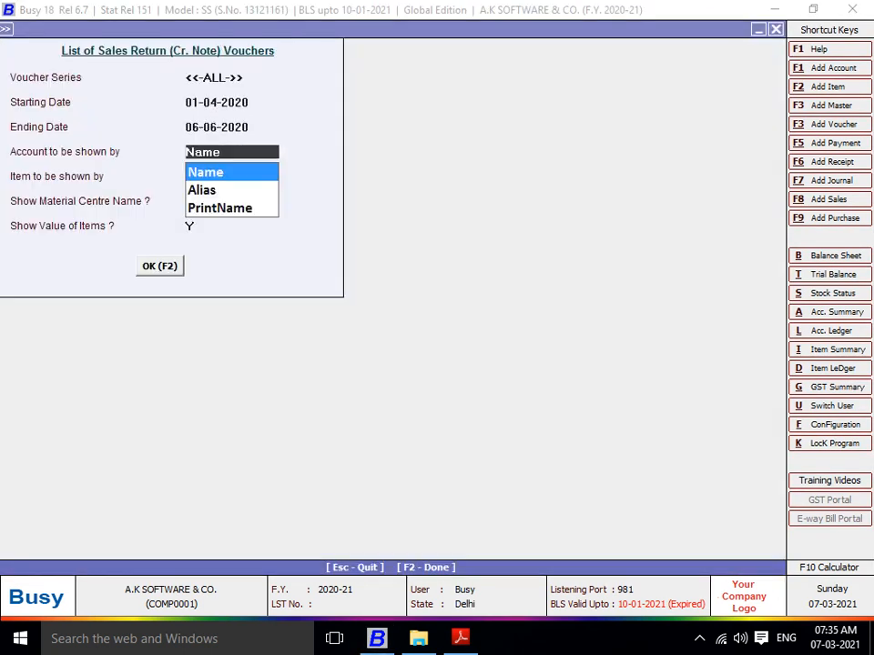
pyautogui.press('F2')
# Review the SHYAM TEXTILE and AVS GARMENT entries in the sales return list, and close the list.
pyautogui.press('Down')
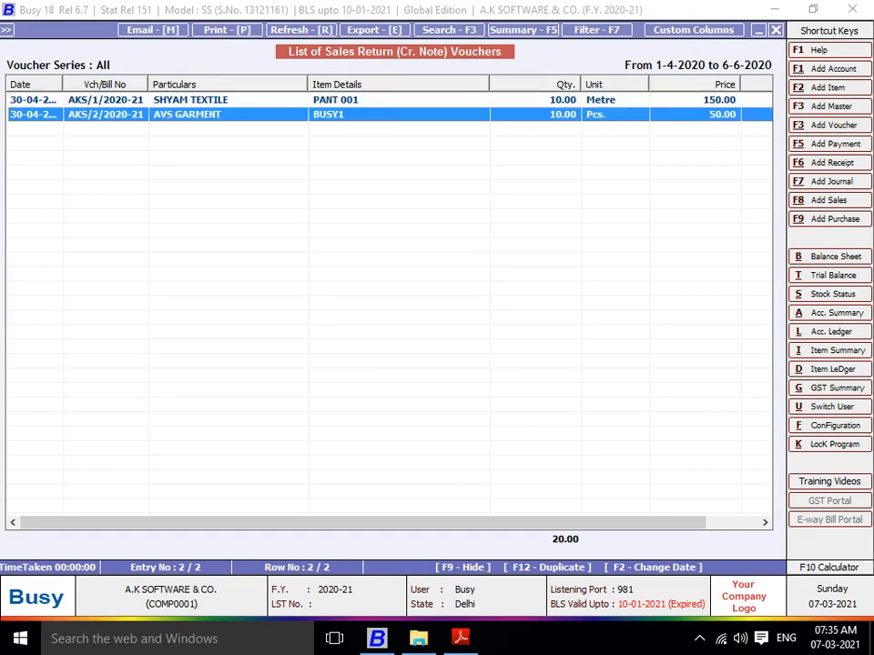
pyautogui.press('Up')
pyautogui.press('Down')
pyautogui.press('Up')
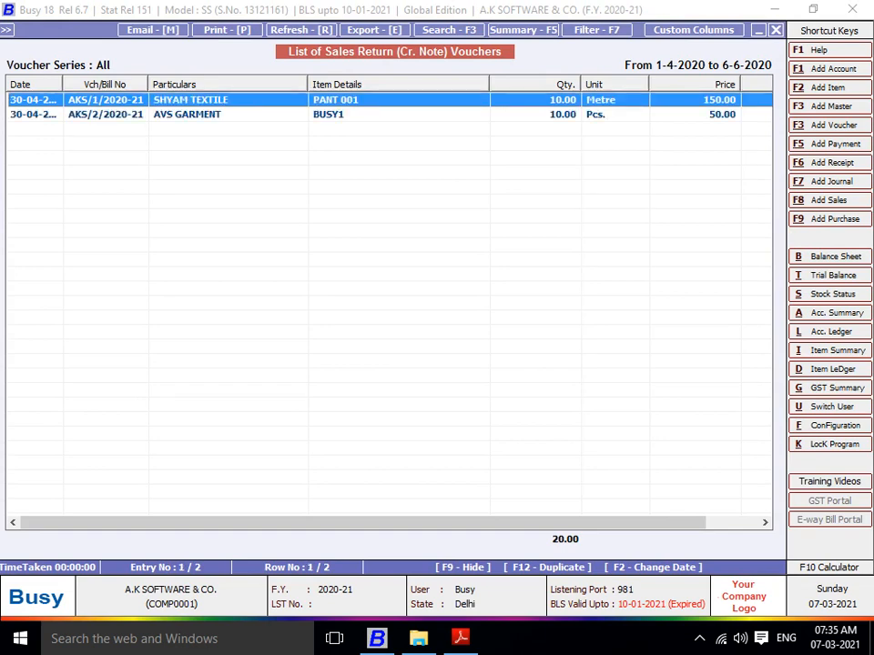
pyautogui.press('Down')
pyautogui.press('Up')
pyautogui.press('Down')
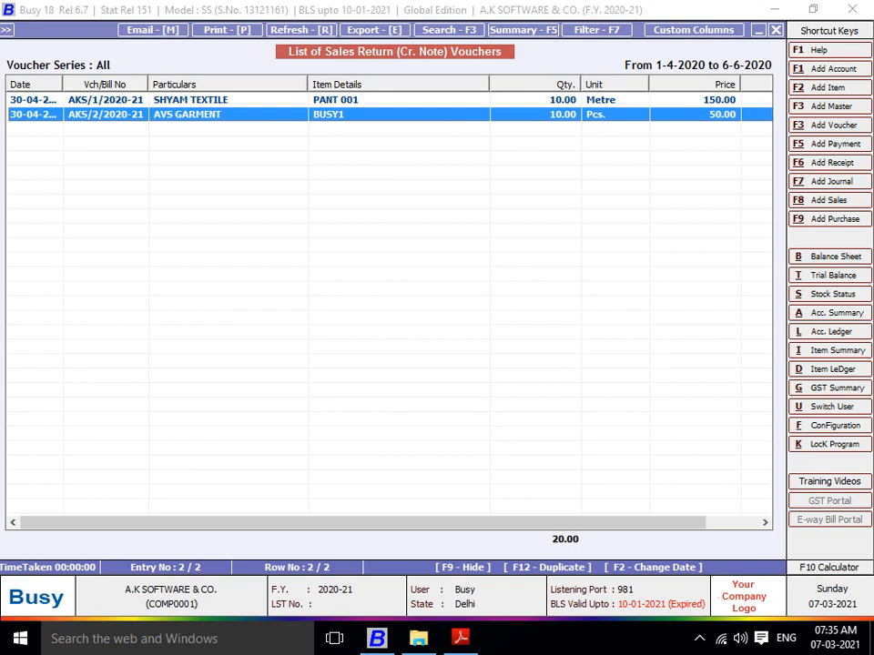
pyautogui.press('Escape')
pyautogui.press('Escape')
pyautogui.press('Escape')
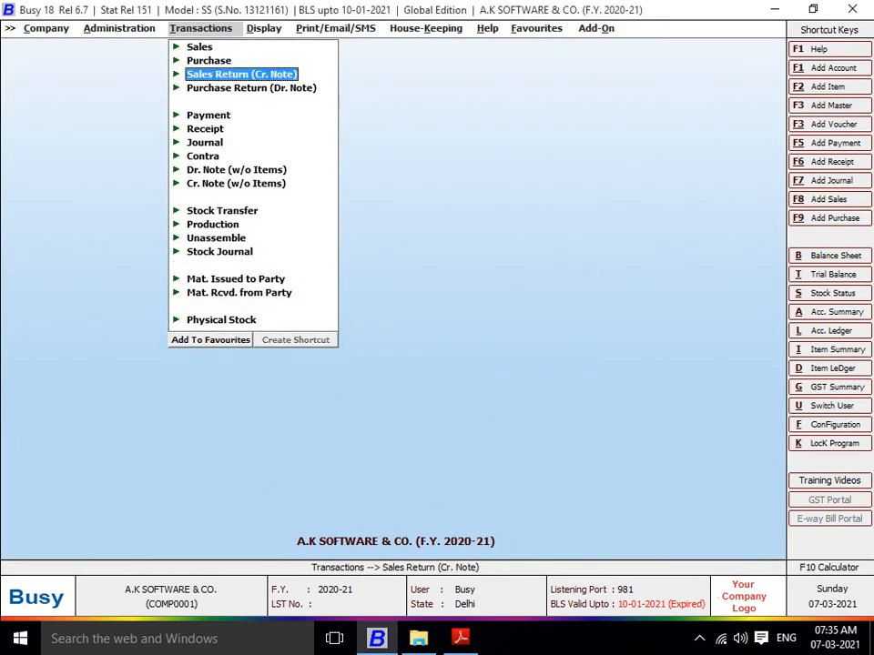
# List the purchase return (debit note) vouchers of all series from 01-04-2020 to 06-06-2020.
pyautogui.press('Down')
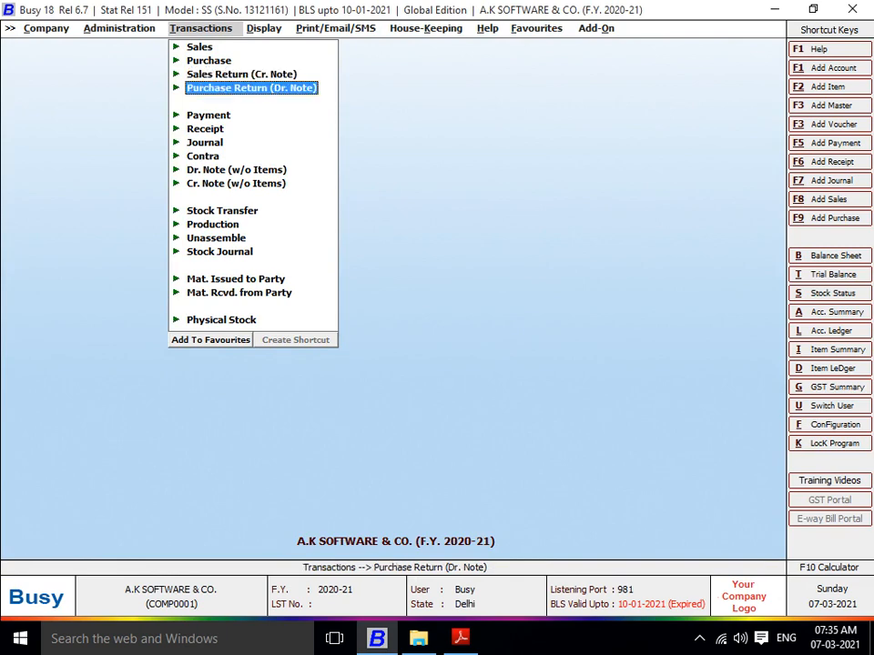
pyautogui.press('Return')
pyautogui.press('Down')
pyautogui.press('Down')
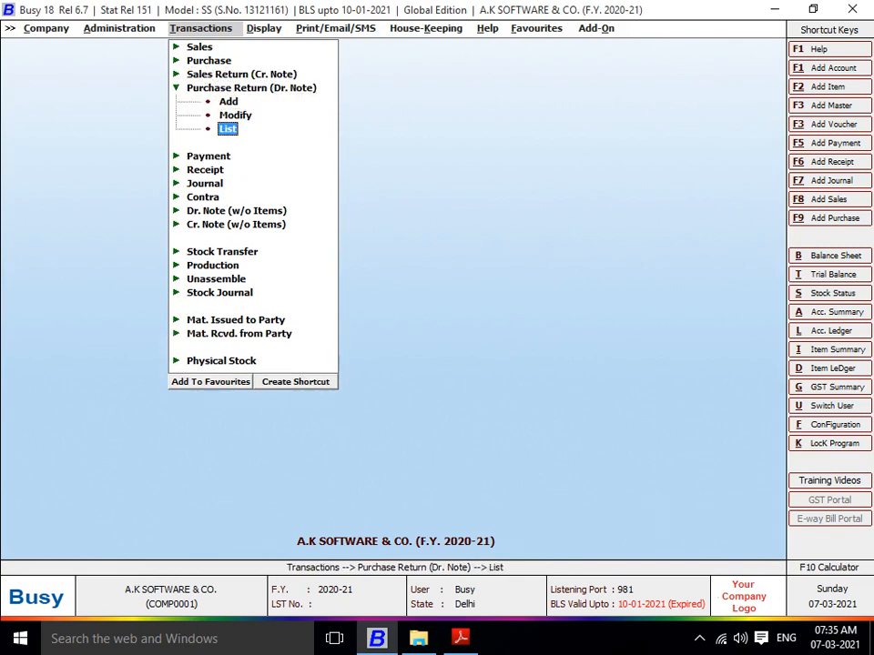
pyautogui.press('Return')
pyautogui.press('Return')
pyautogui.press('Return')
pyautogui.press('Return')
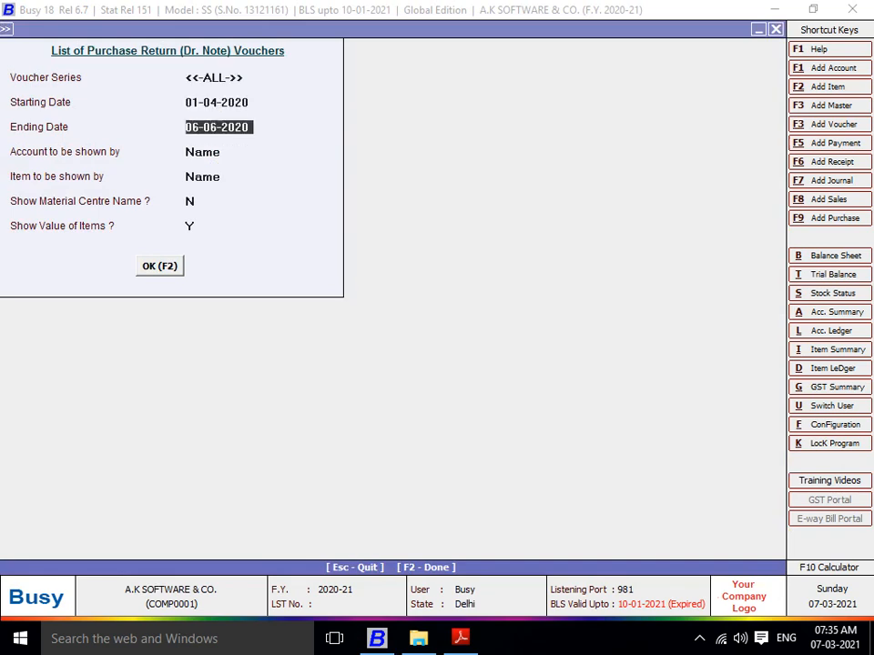
pyautogui.press('Return')
pyautogui.press('Return')
pyautogui.press('F2')
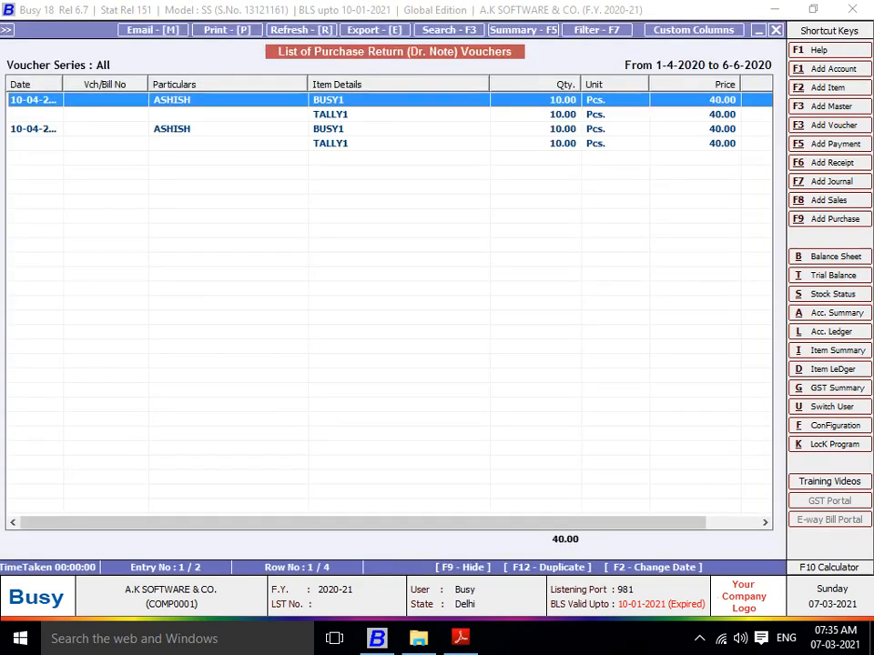
# Review the BUSY1 and TALLY1 lines in the purchase return list, and close it to return to the transaction types.
pyautogui.press('Down')
pyautogui.press('Down')
pyautogui.press('Down')
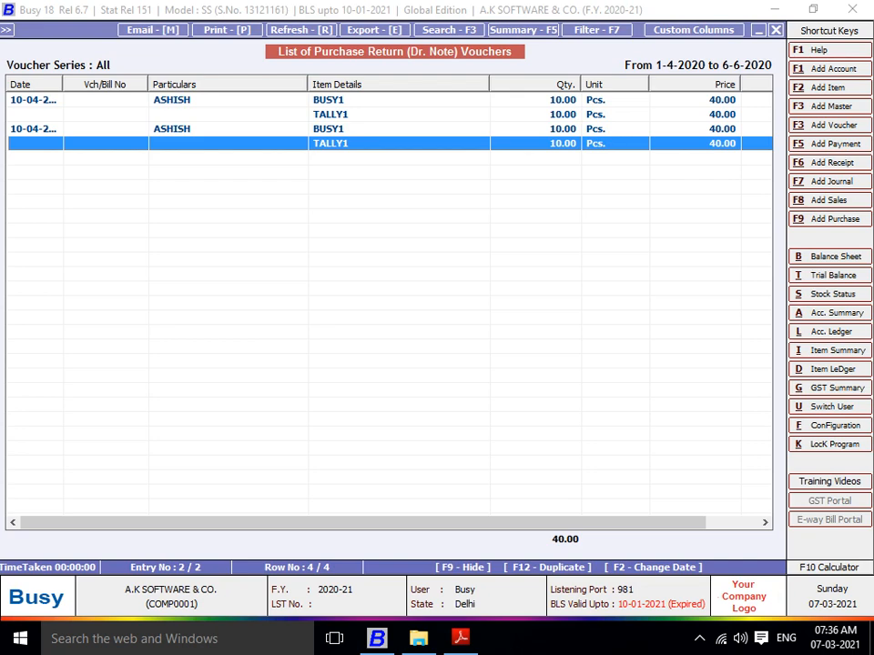
pyautogui.press('Escape')
pyautogui.press('Escape')
pyautogui.press('Escape')
pyautogui.press('Escape')
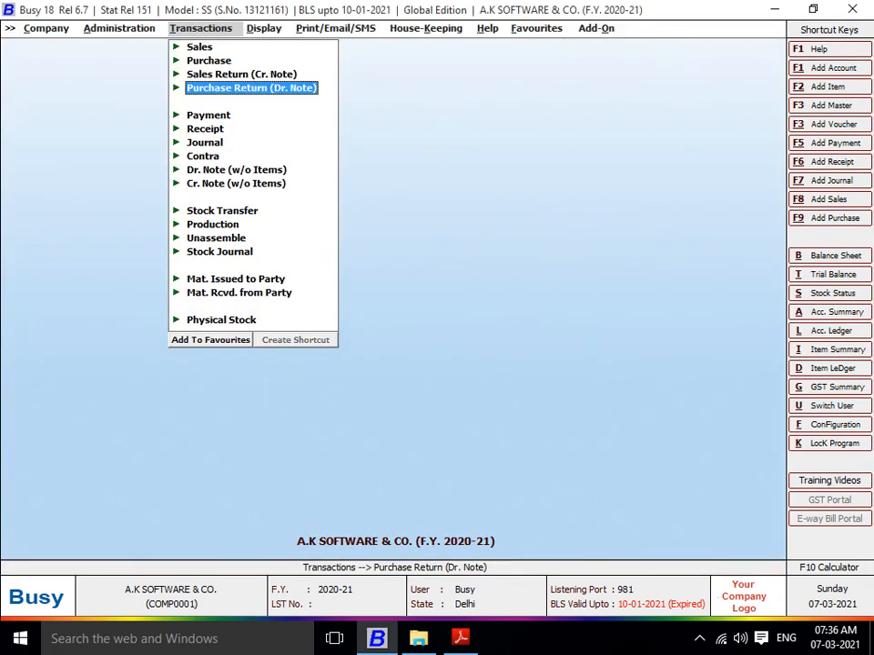
pyautogui.press('Down')
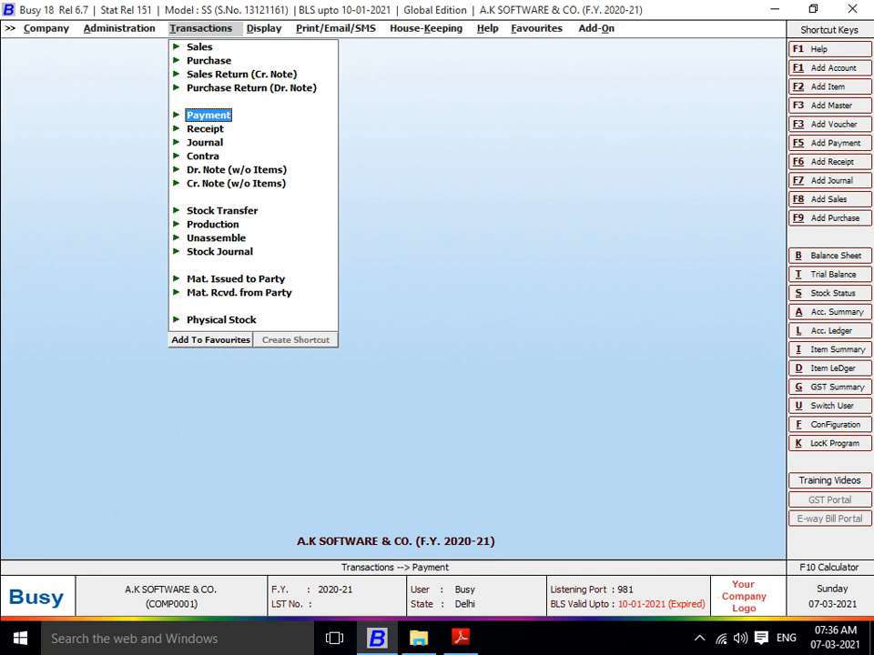
pyautogui.press('Down')
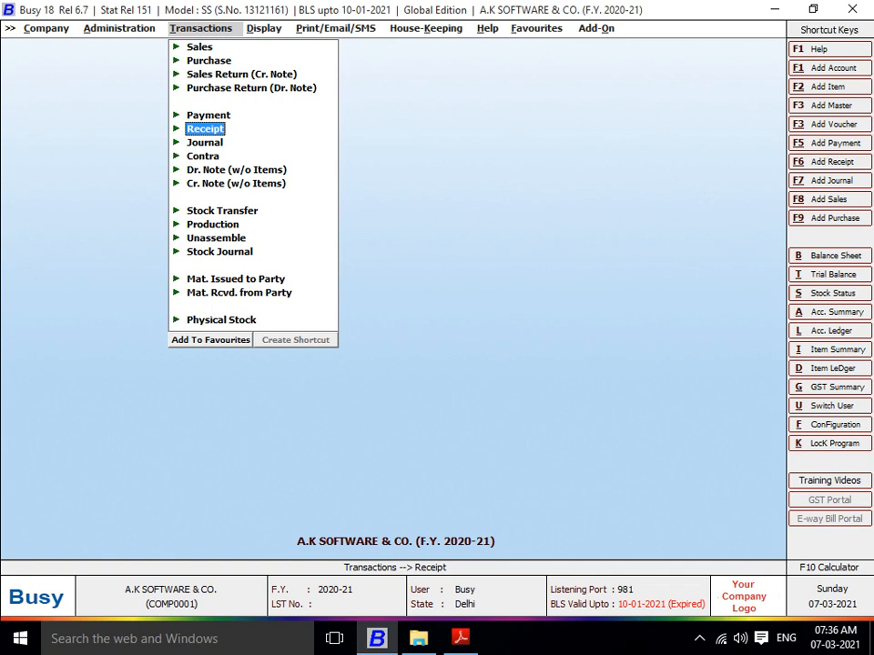
pyautogui.press('Up')
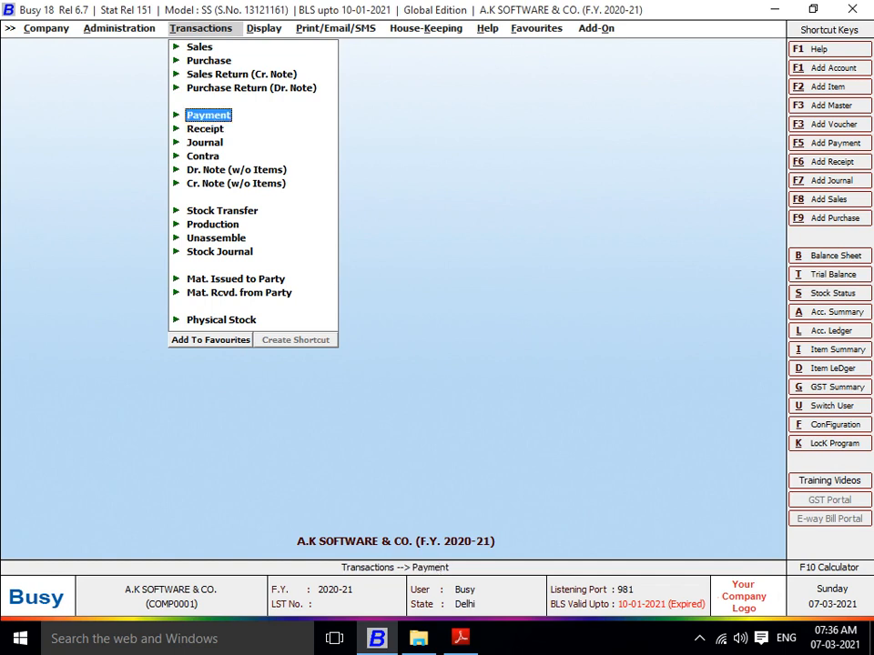
pyautogui.press('Down')
pyautogui.press('Up')
pyautogui.press('Down')
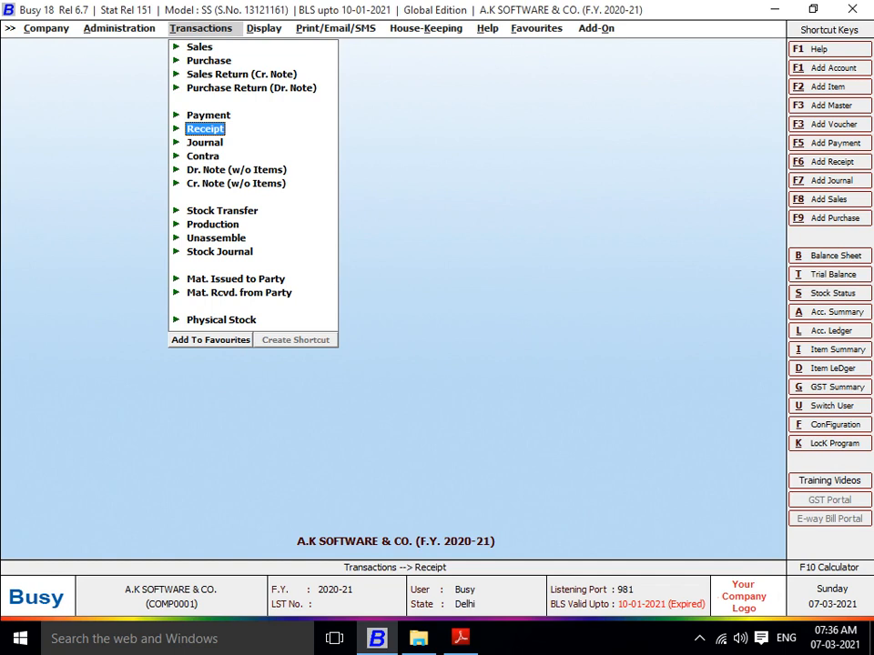
pyautogui.press('Down')
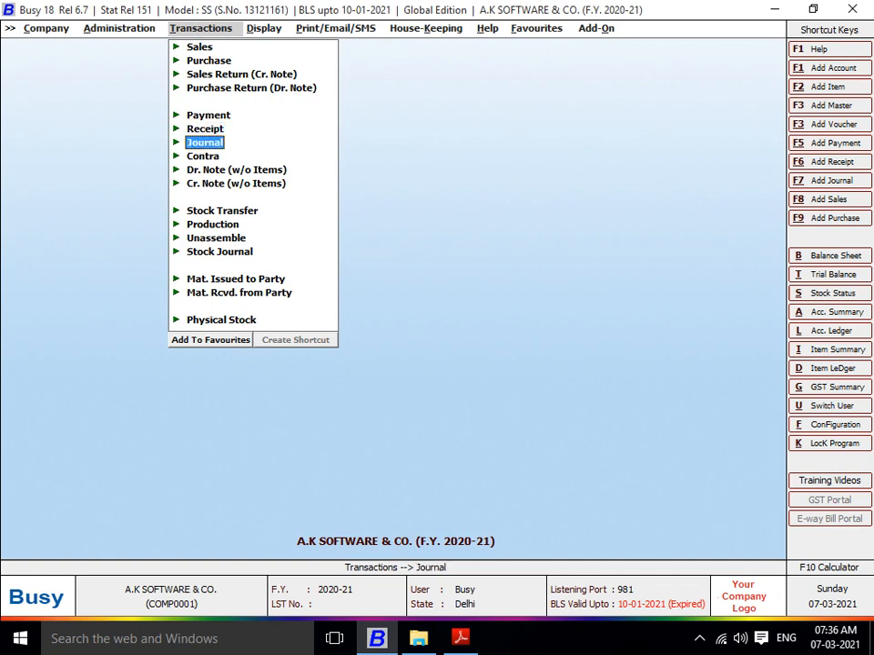
pyautogui.press('Up')
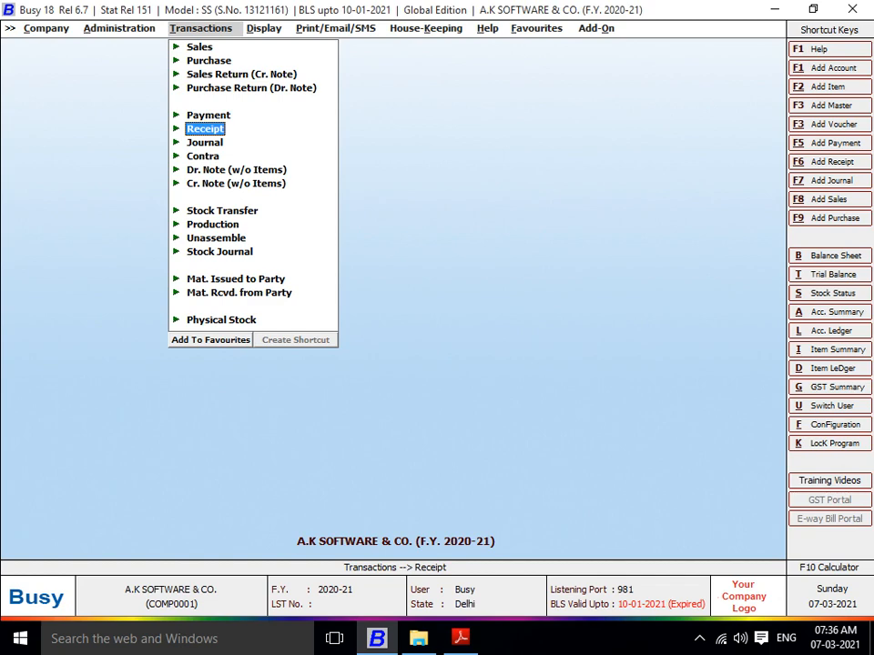
pyautogui.press('Down')
pyautogui.press('Up')
# Switch to Project 1.pdf in Adobe Reader and read the Cash Book receipts and payments on page 7.
pyautogui.hotkey('alt', 'Tab')
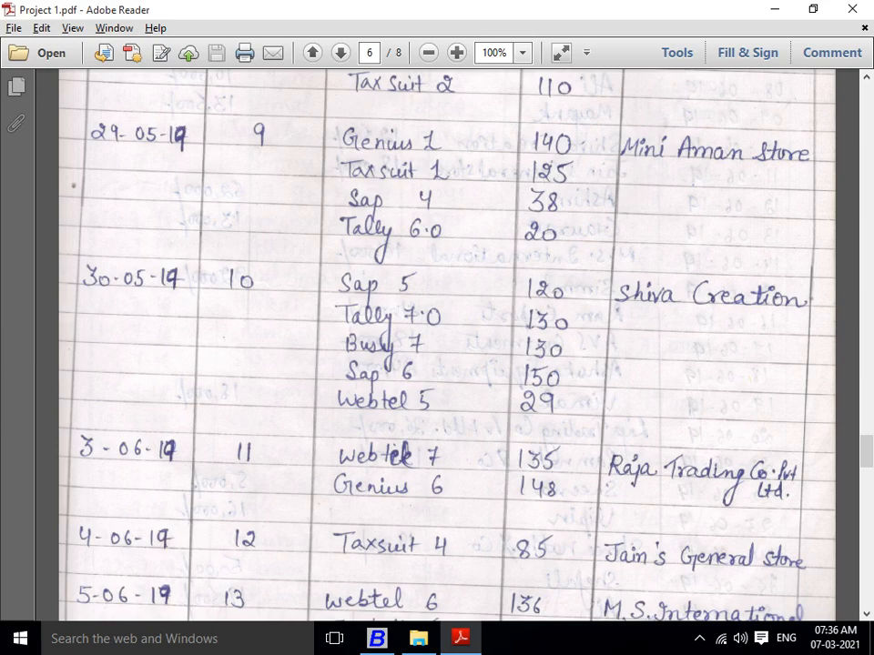
pyautogui.scroll(-10, 446, 345)
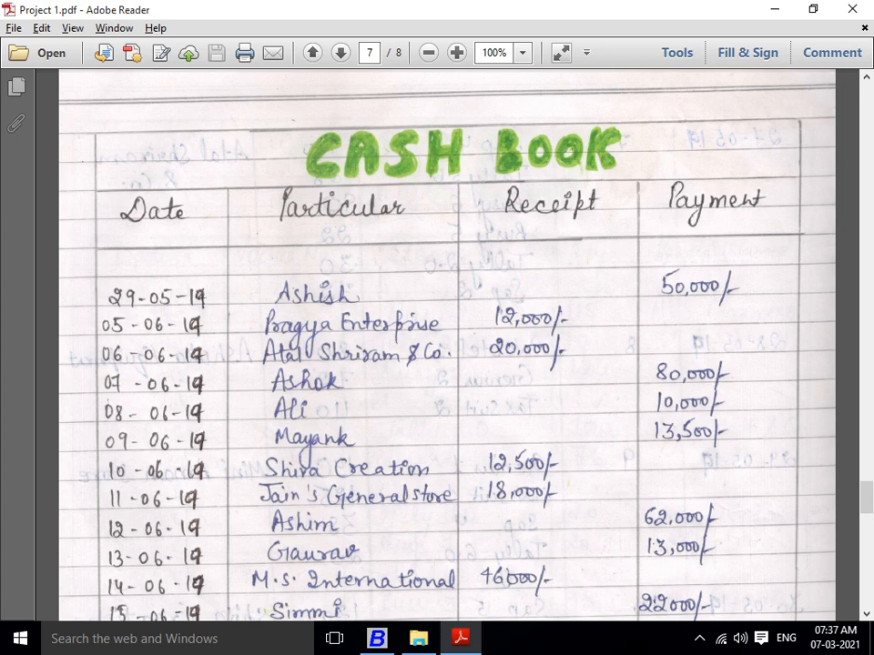
pyautogui.scroll(-3, 446, 346)
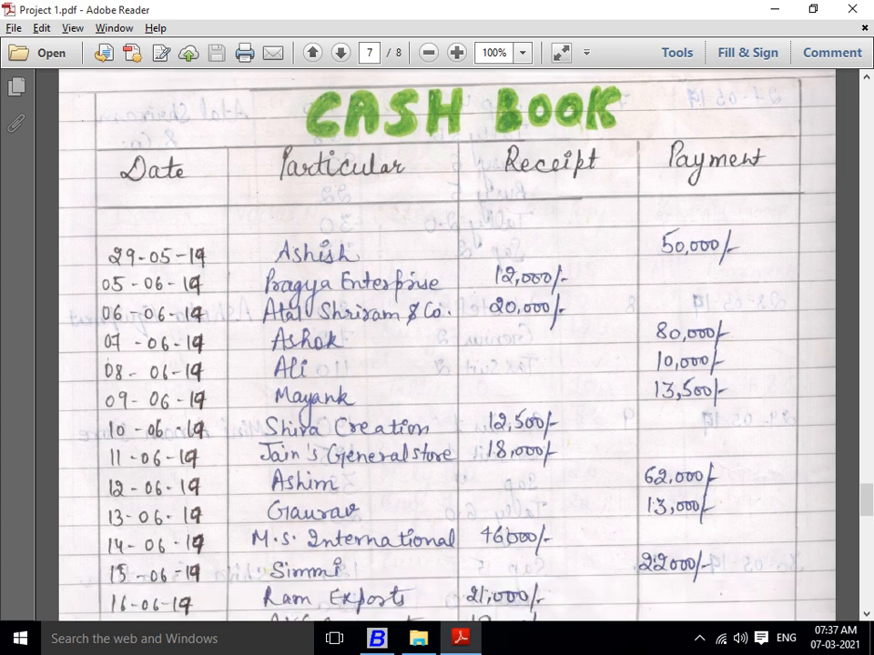
pyautogui.scroll(-1, 446, 346)
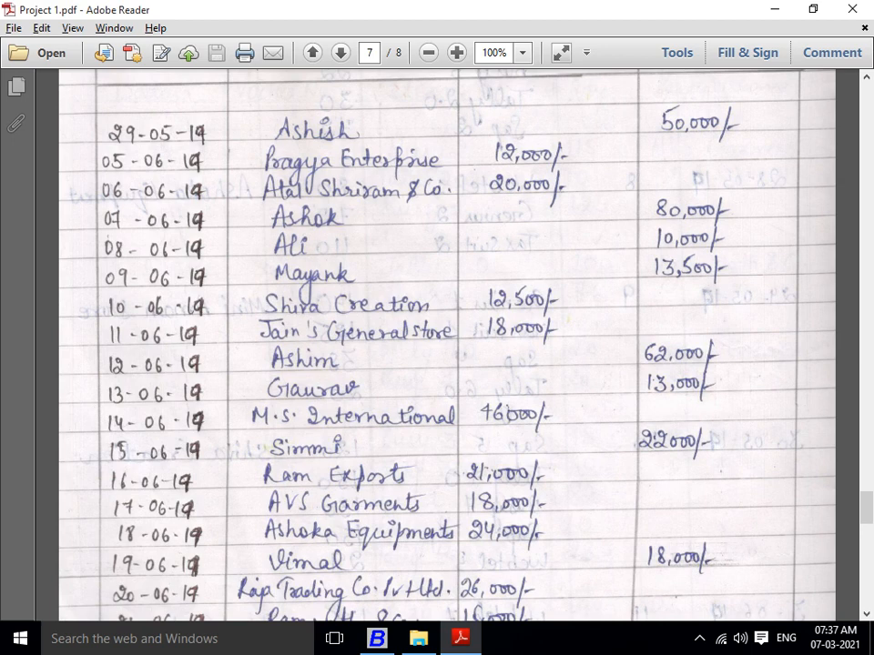
pyautogui.scroll(1, 446, 346)
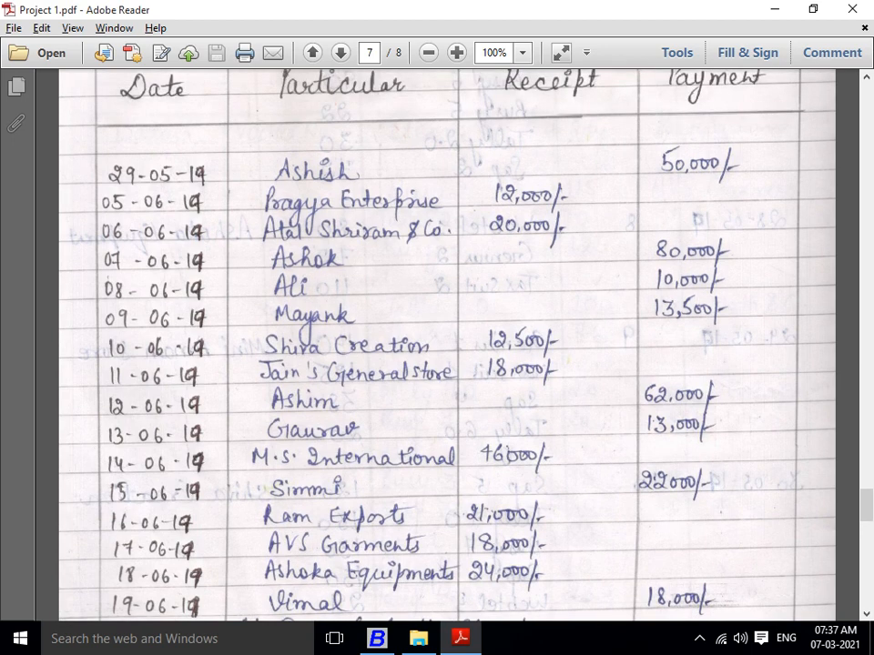
pyautogui.scroll(1, 446, 346)
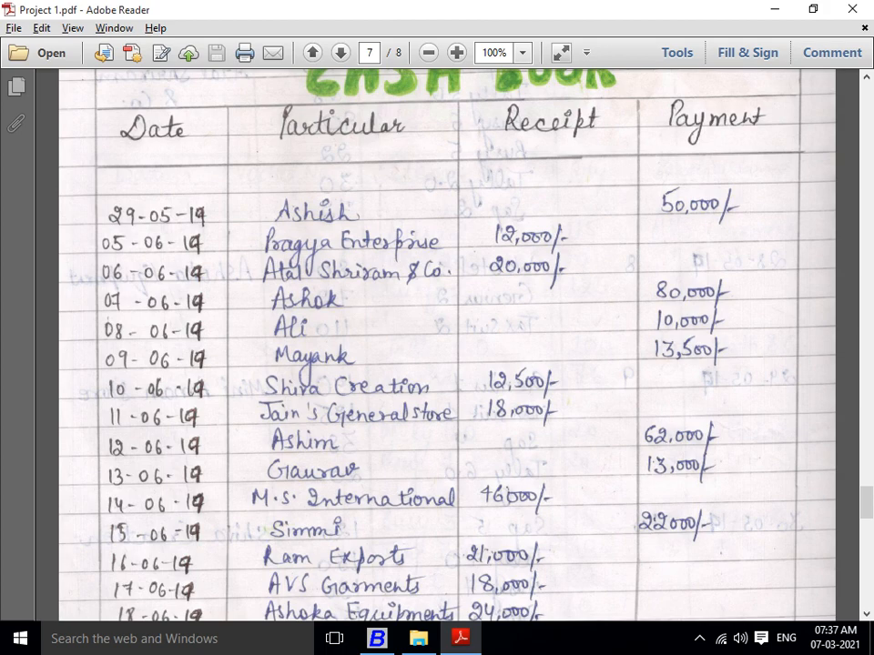
# Switch back to Busy and start a payment voucher in the Main series dated 04-05-2020.
pyautogui.hotkey('alt', 'Tab')
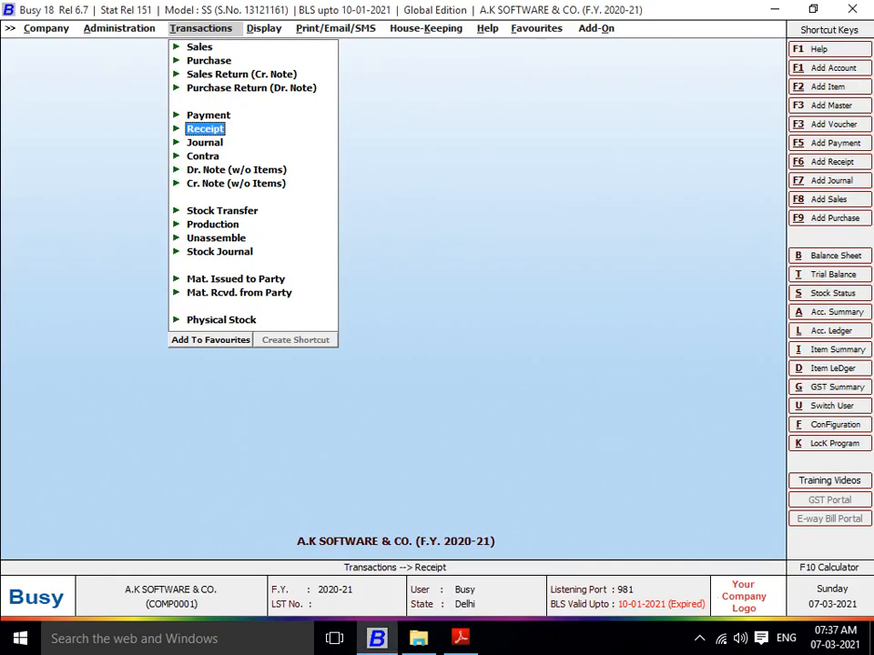
pyautogui.press('Up')
pyautogui.press('Return')
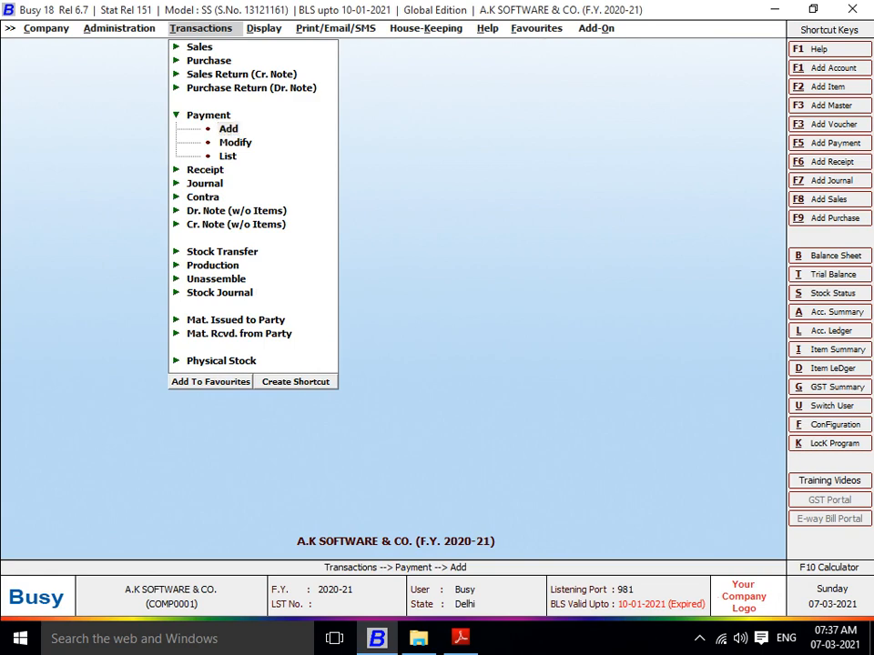
pyautogui.press('Return')
pyautogui.press('Return')
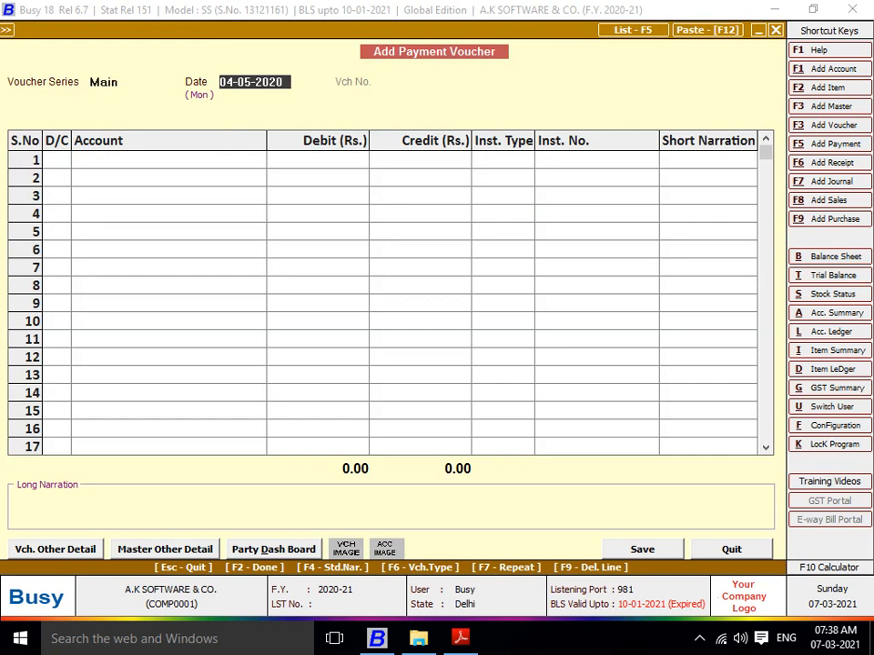
pyautogui.press('Return')
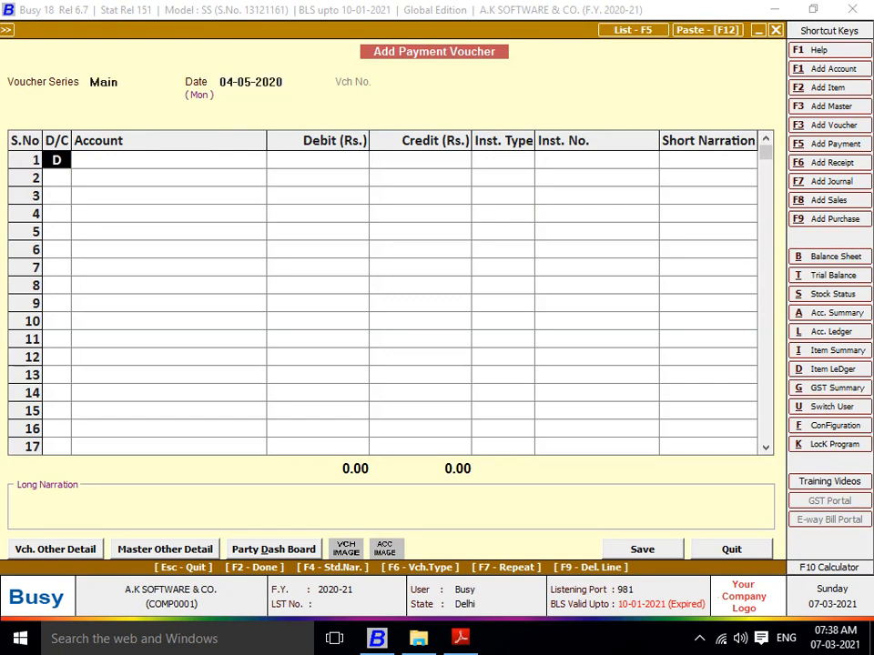
# Debit the creditor from the first Cash Book entry with 50,000 on line 1, with instrument type N.A.
pyautogui.press('Return')
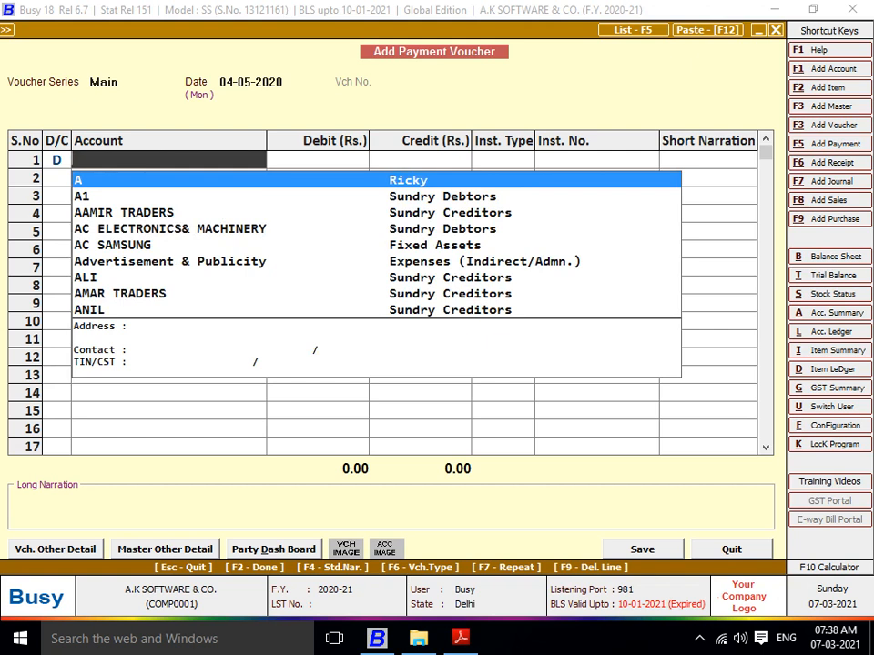
pyautogui.write('ashis')
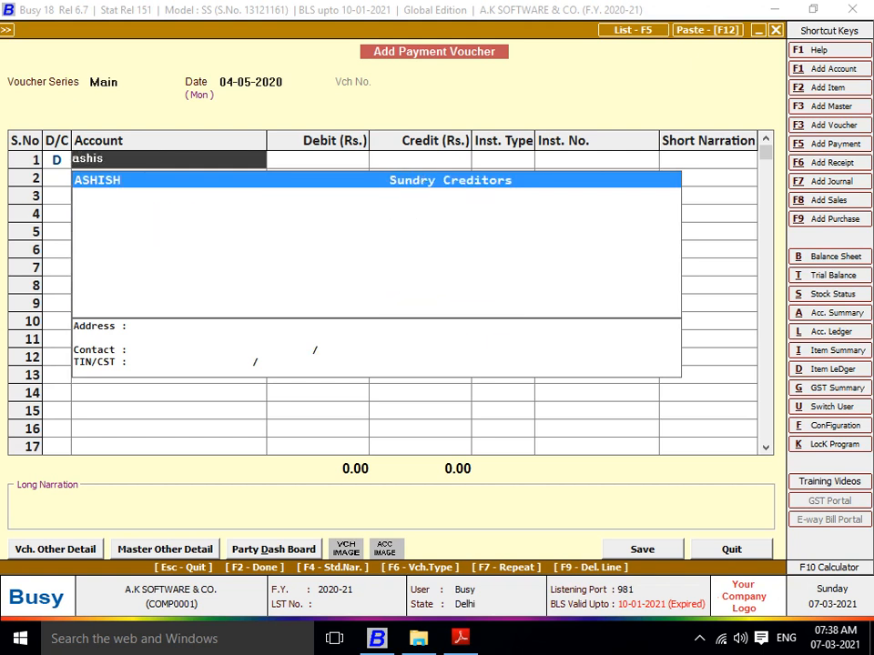
pyautogui.press('Return')
pyautogui.write('50')
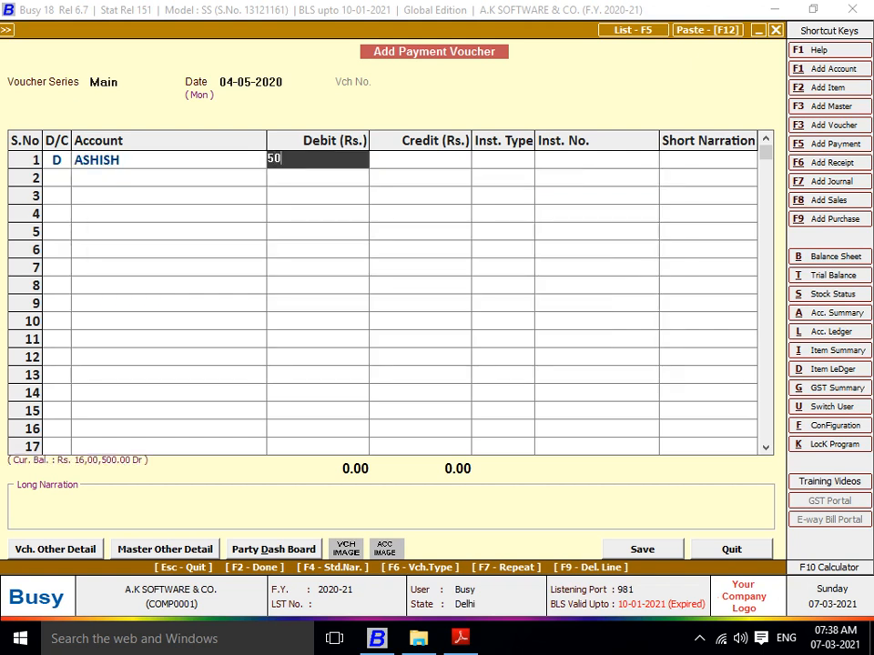
pyautogui.write('000')
pyautogui.press('Return')
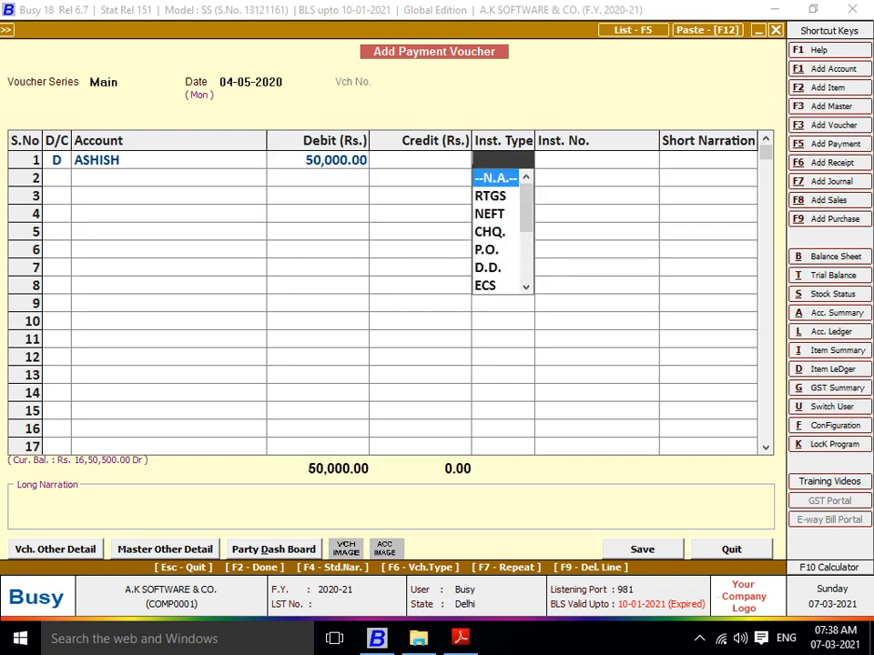
pyautogui.press('Return')
pyautogui.press('Return')
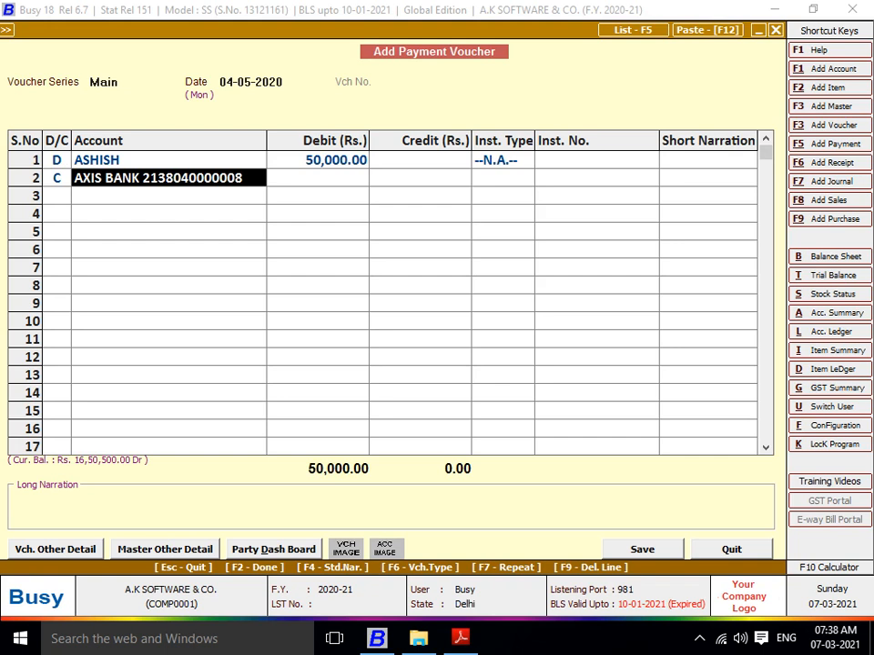
# Credit the Cash account with 50,000 on line 2, with instrument type N.A.
pyautogui.write('cas')
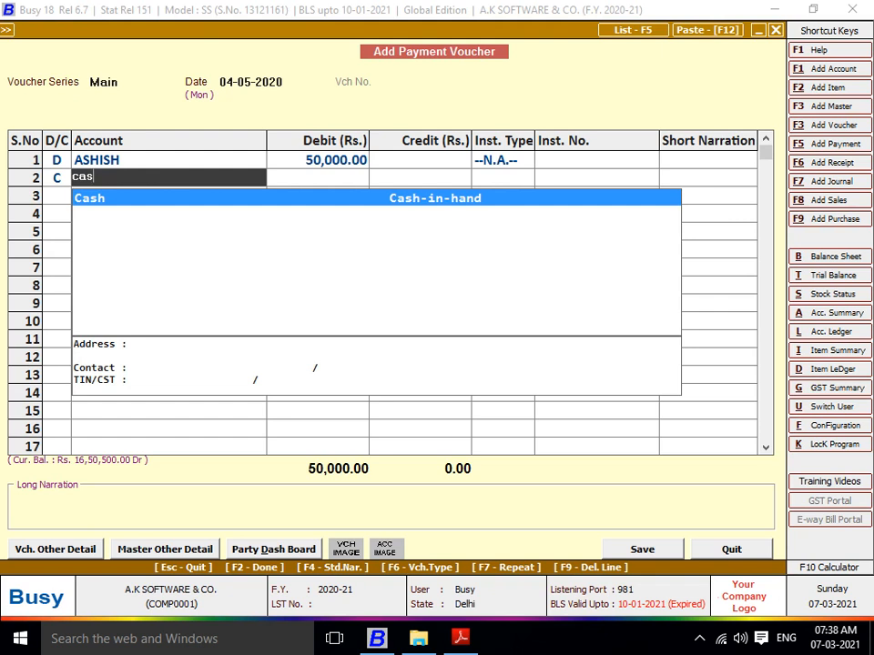
pyautogui.press('Return')
pyautogui.press('Return')
pyautogui.press('Return')
pyautogui.press('Return')
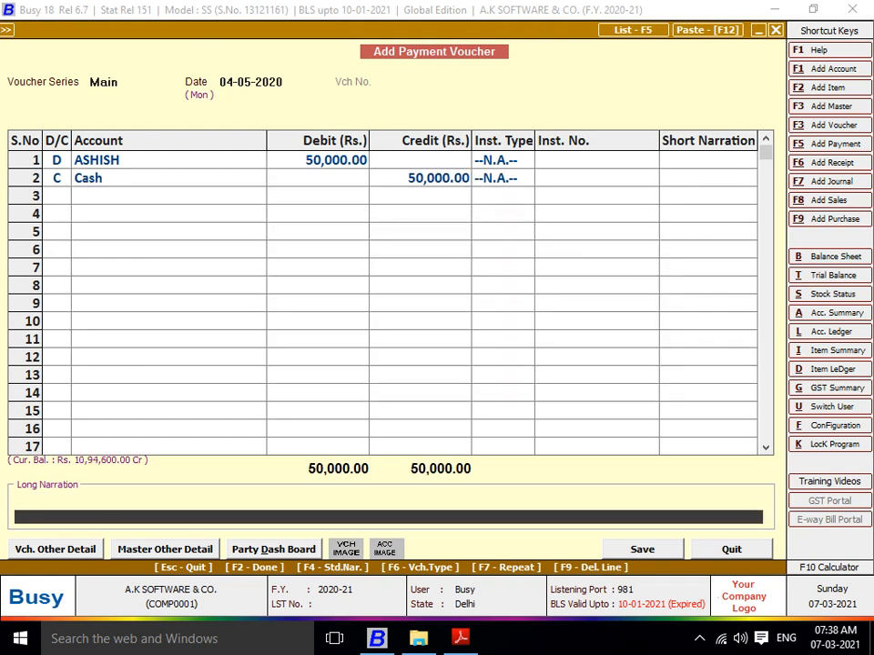
# Save the payment voucher without a long narration, accepting the negative cash balance, and keep the Main series for the following voucher.
pyautogui.press('Return')
pyautogui.press('Return')
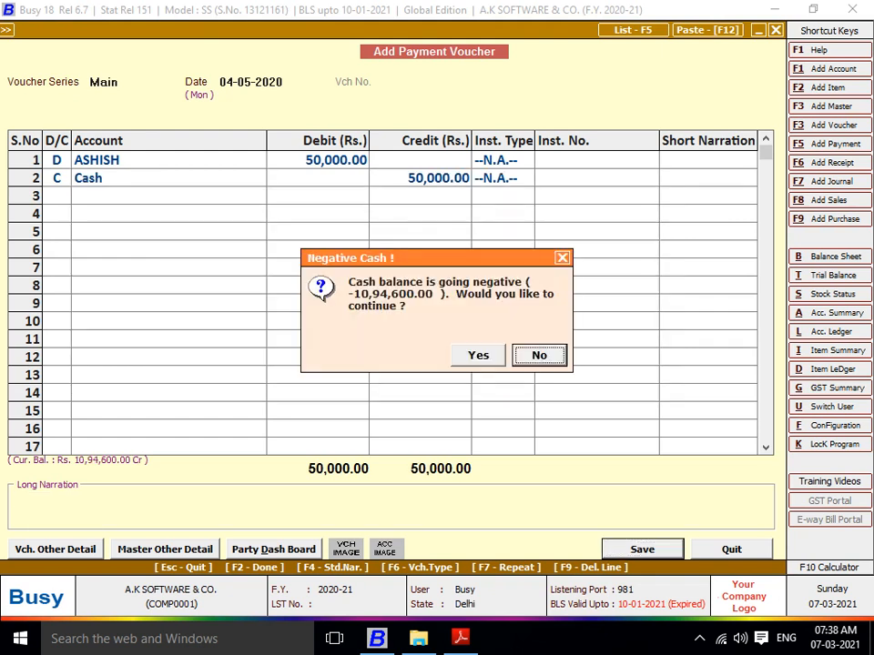
pyautogui.press('Left')
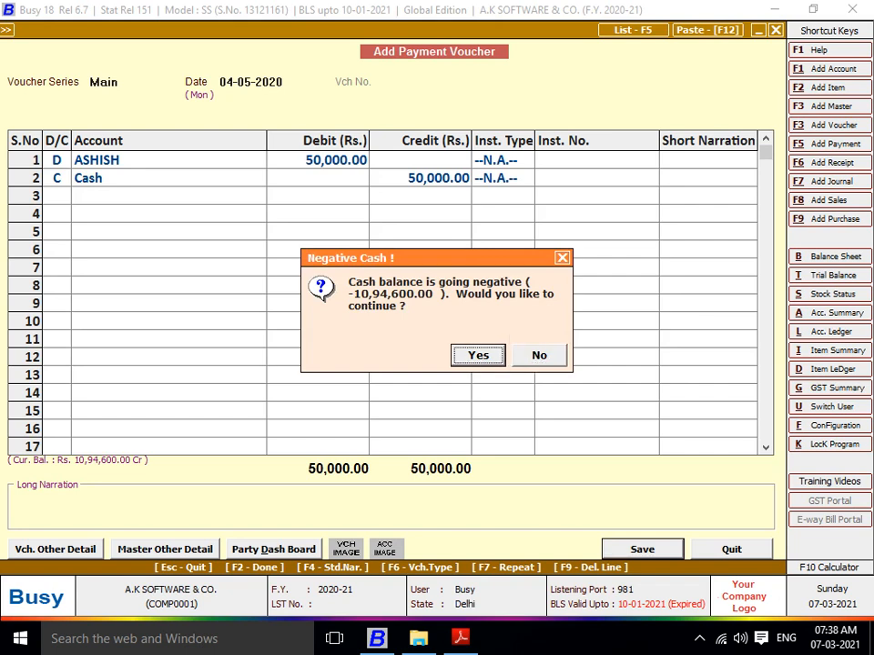
pyautogui.press('Return')
pyautogui.press('Return')
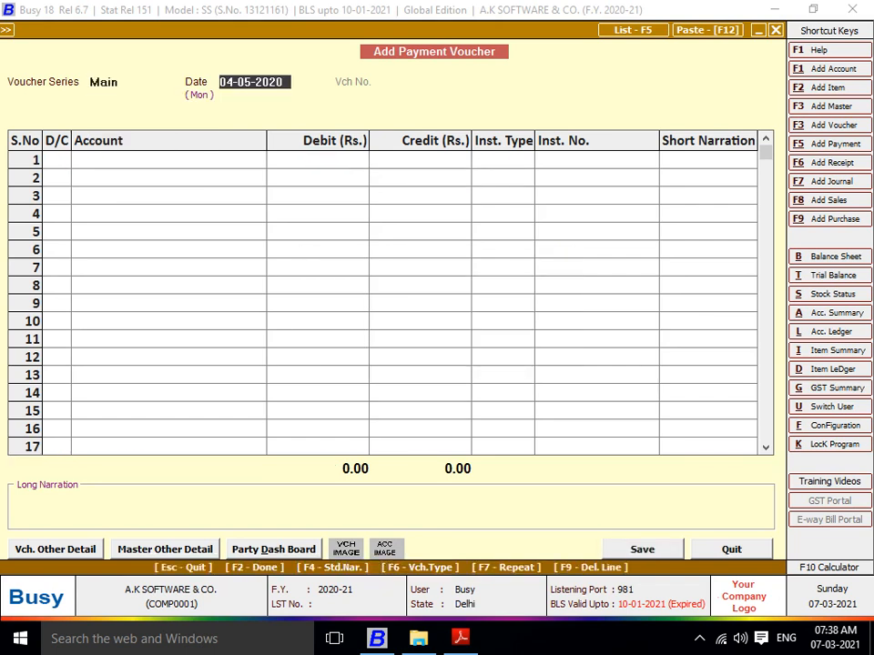
# Look up the second Cash Book entry in Adobe Reader and return to Busy.
pyautogui.hotkey('alt', 'Tab')
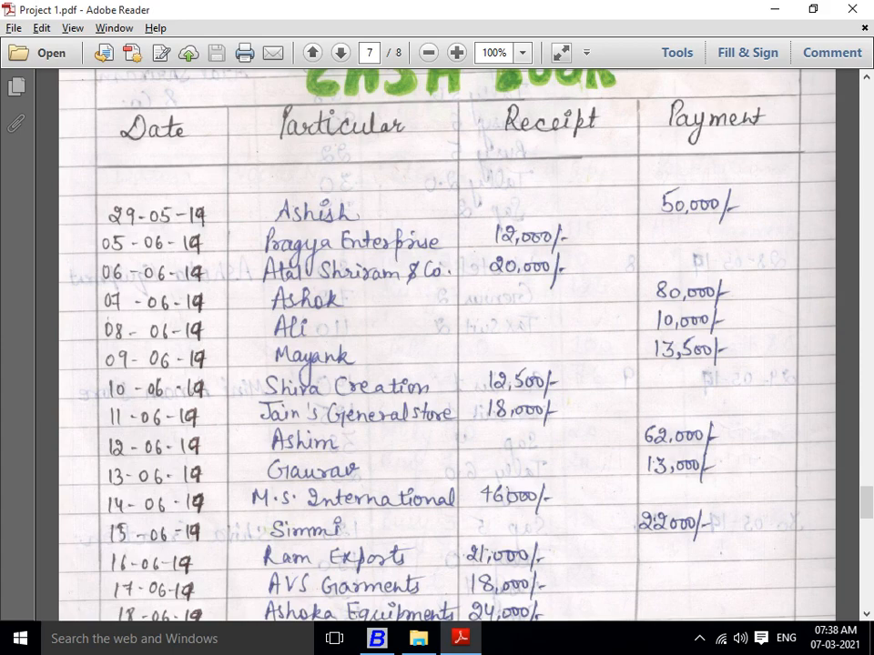
pyautogui.hotkey('alt', 'Tab')
pyautogui.press('F5')
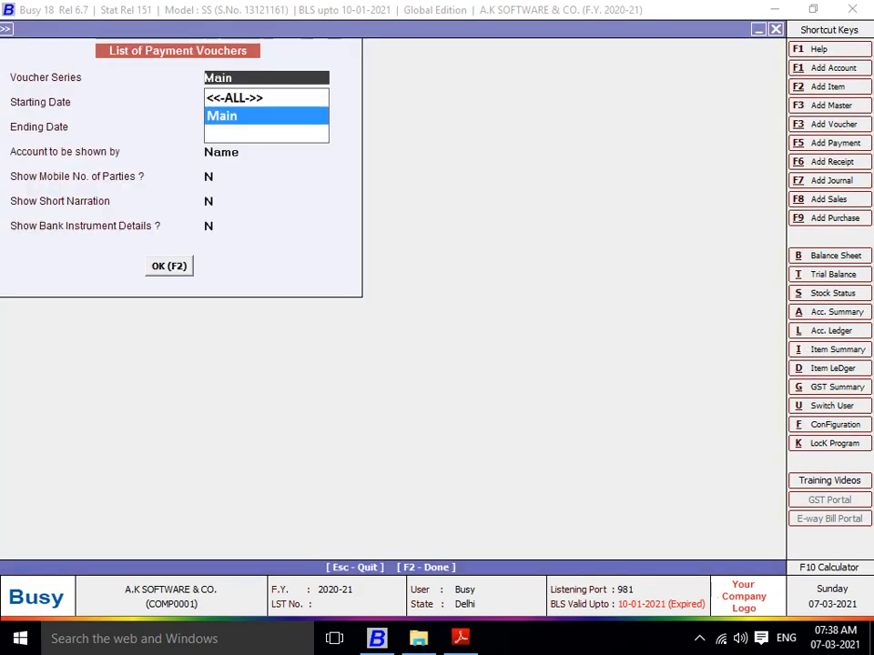
pyautogui.press('Escape')
pyautogui.press('Escape')
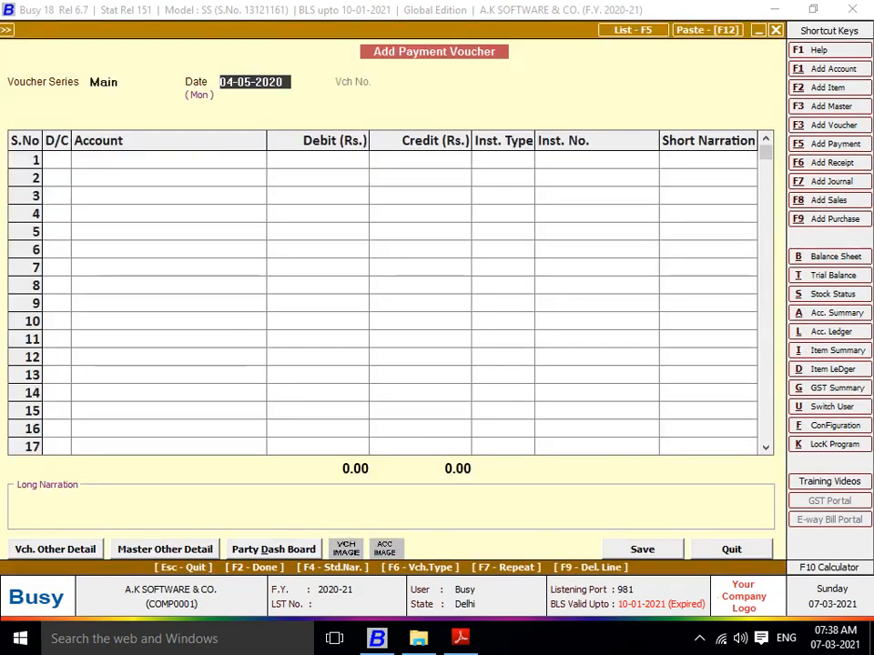
pyautogui.press('F6')
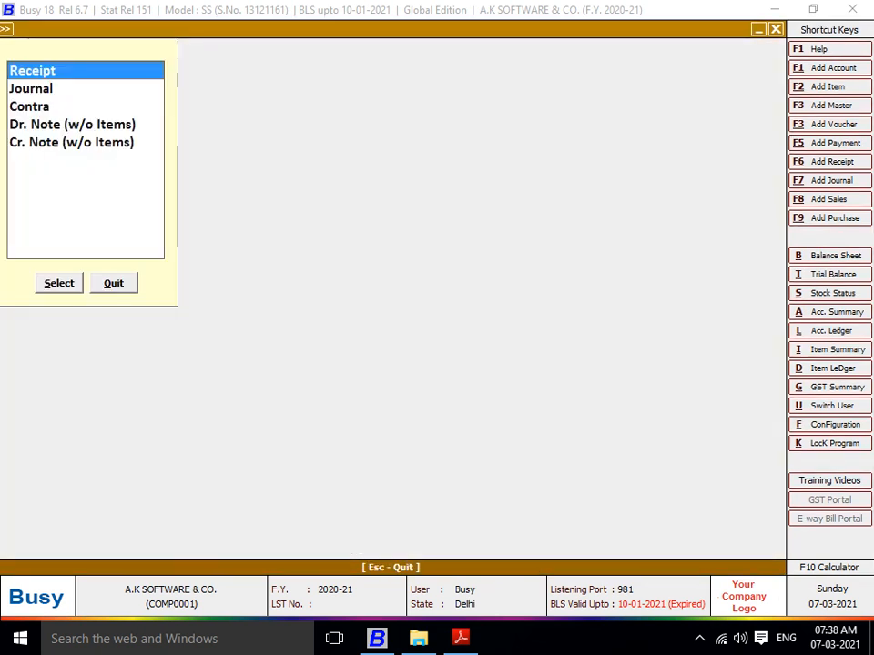
pyautogui.press('Return')
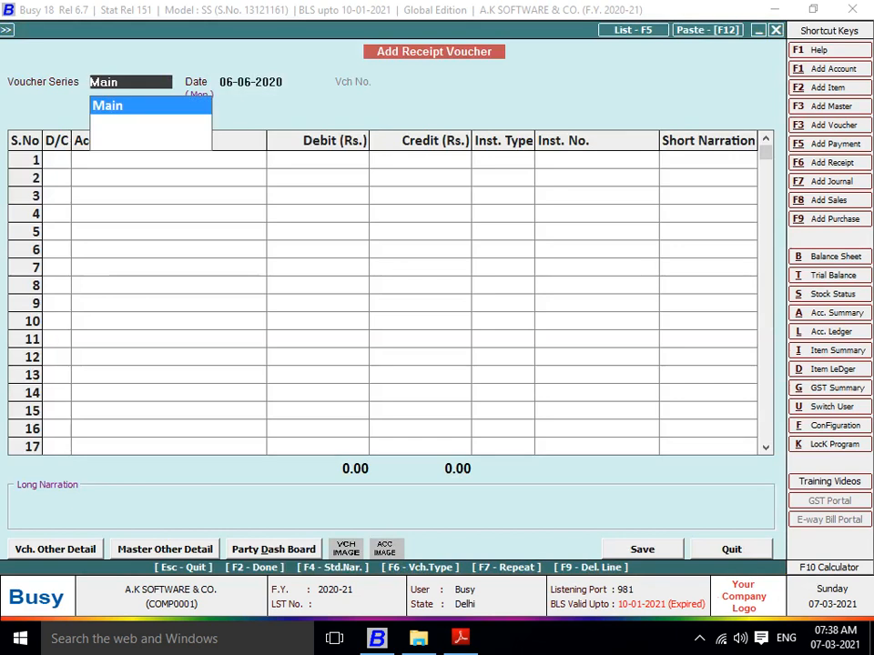
pyautogui.press('F6')
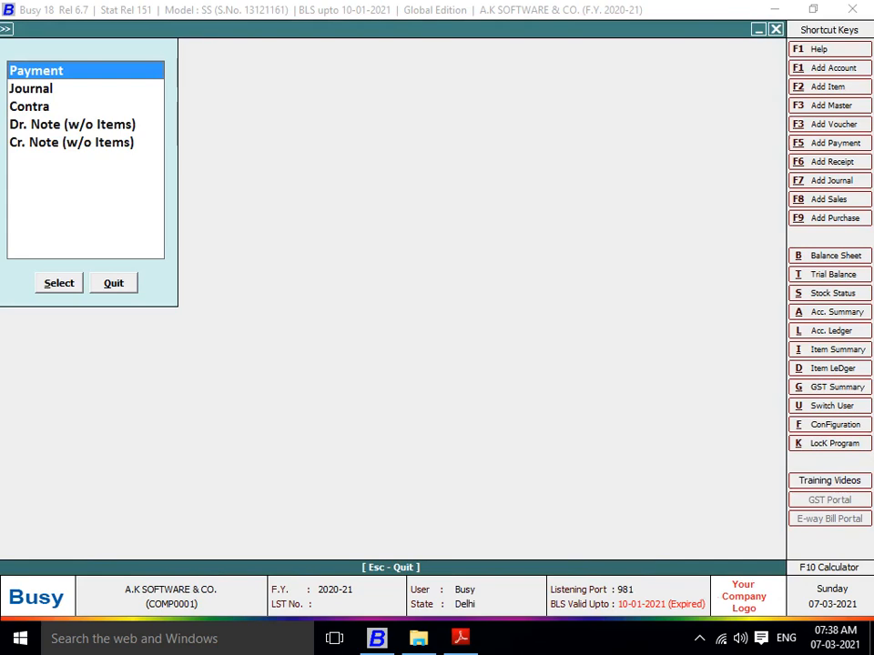
pyautogui.press('Return')
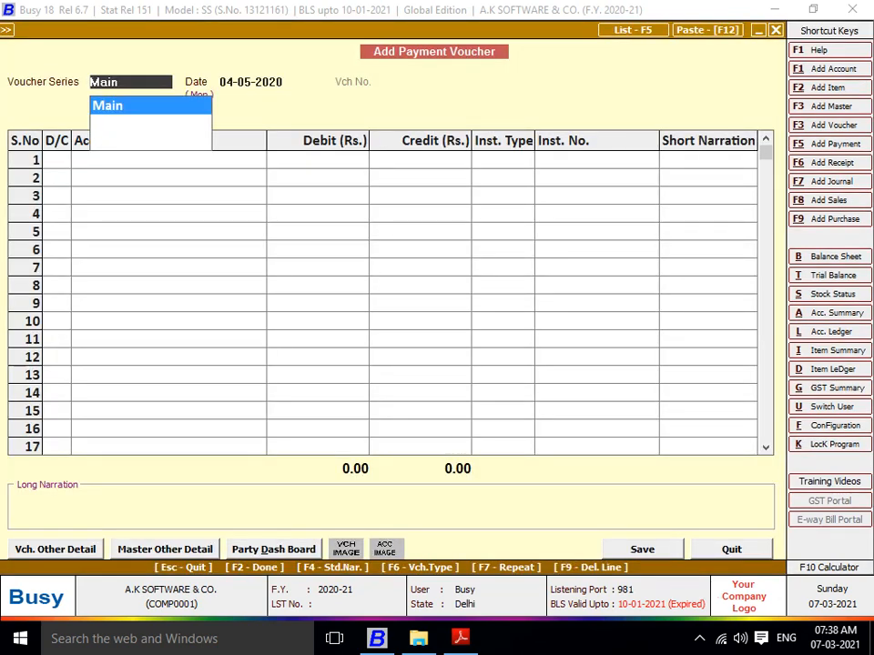
# Change the voucher type to Receipt with the Main series, and consult the Cash Book in Adobe Reader for the Pragya Enterprise receipt.
pyautogui.press('F6')
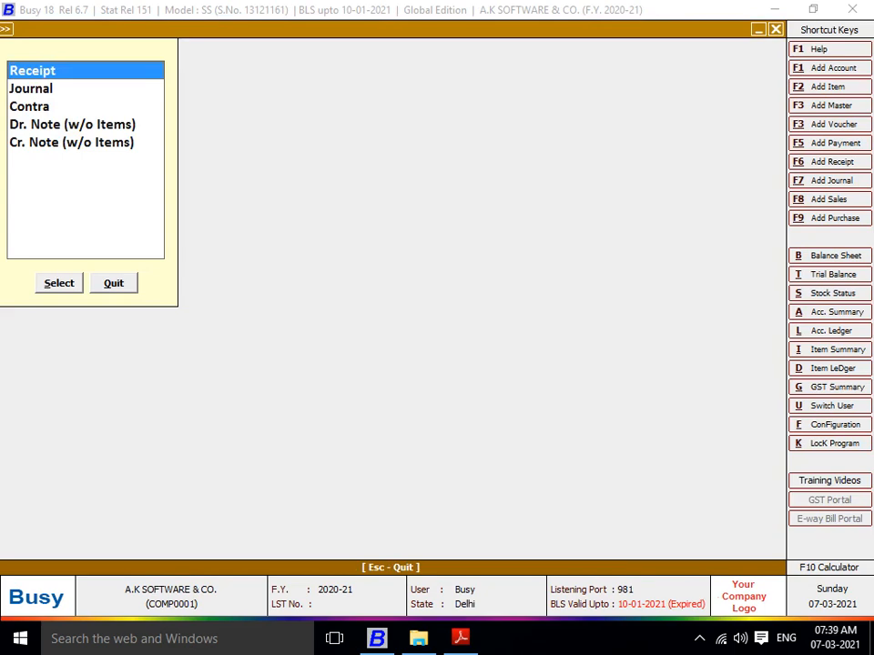
pyautogui.press('Return')
pyautogui.press('Return')
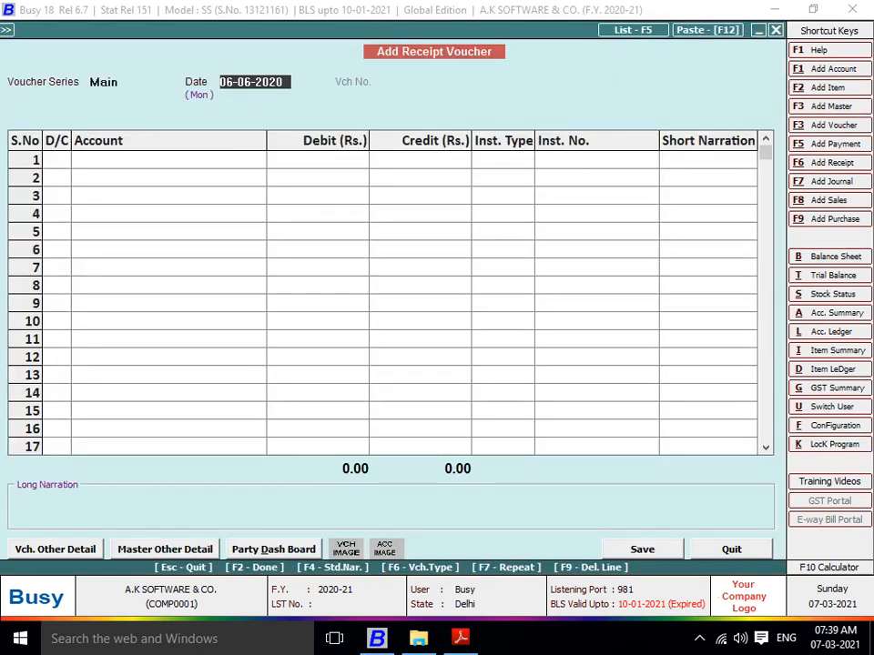
pyautogui.hotkey('alt', 'Tab')
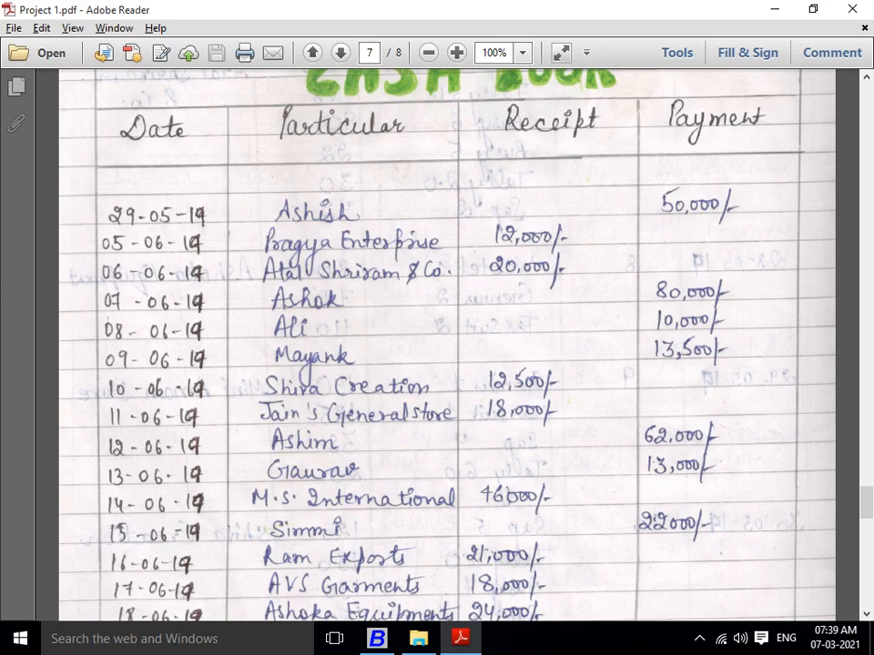
# Return to Busy, keep the receipt date 06-06-2020 and select PRAYGYA ENTERPRISE as the credit account on line 1.
pyautogui.hotkey('alt', 'Tab')
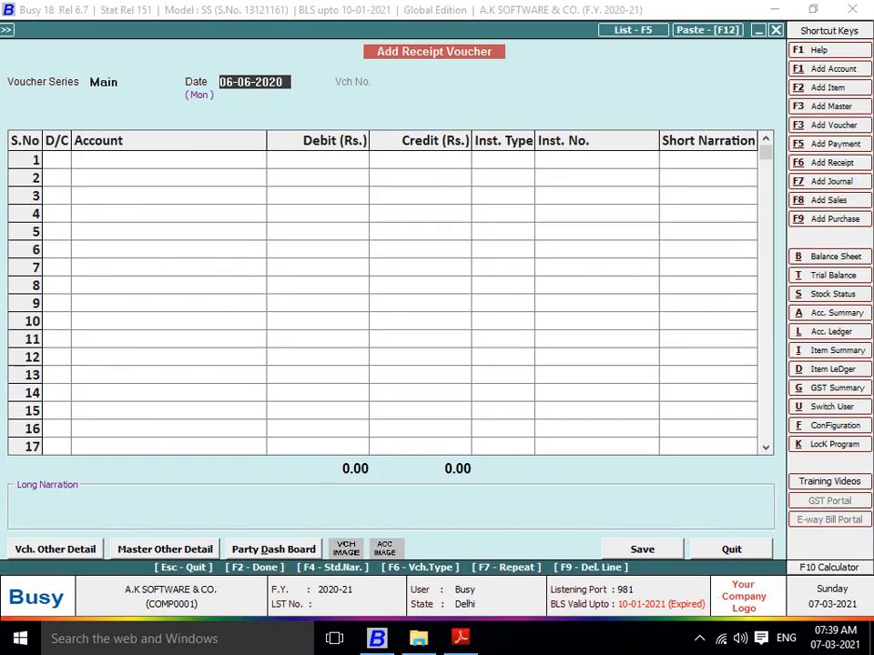
pyautogui.press('Return')
pyautogui.press('Return')
pyautogui.write('prayg')
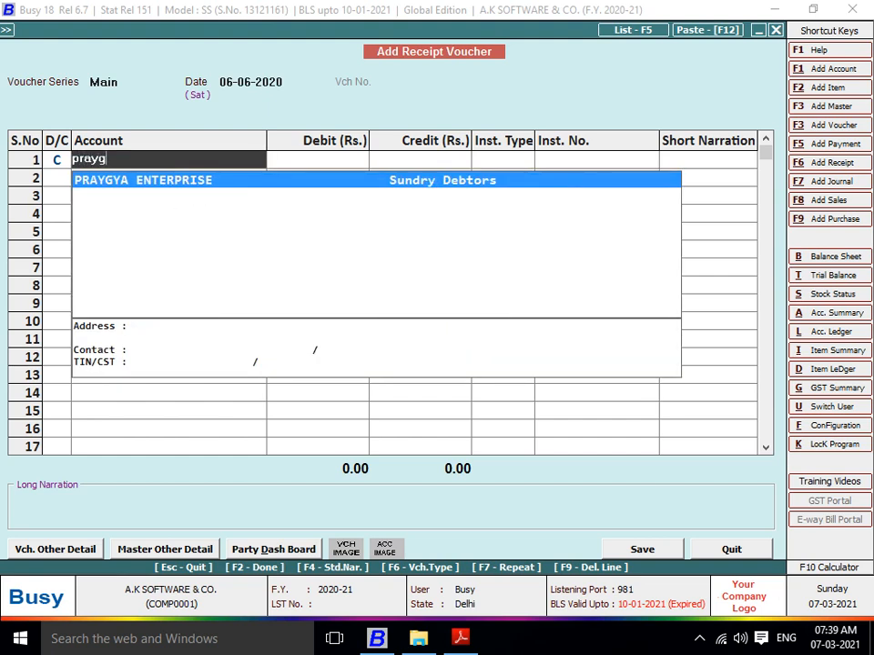
pyautogui.press('Return')
# Check the receipt amount in the Cash Book in Adobe Reader and credit PRAYGYA ENTERPRISE in Busy with 12,000, instrument type N.A.
pyautogui.hotkey('alt', 'Tab')
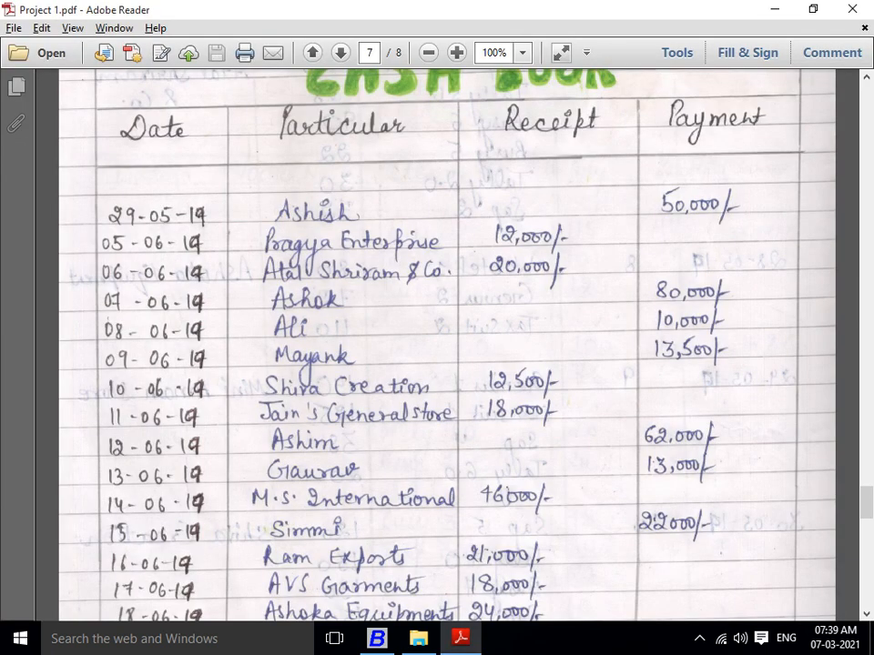
pyautogui.hotkey('alt', 'Tab')
pyautogui.write('1')
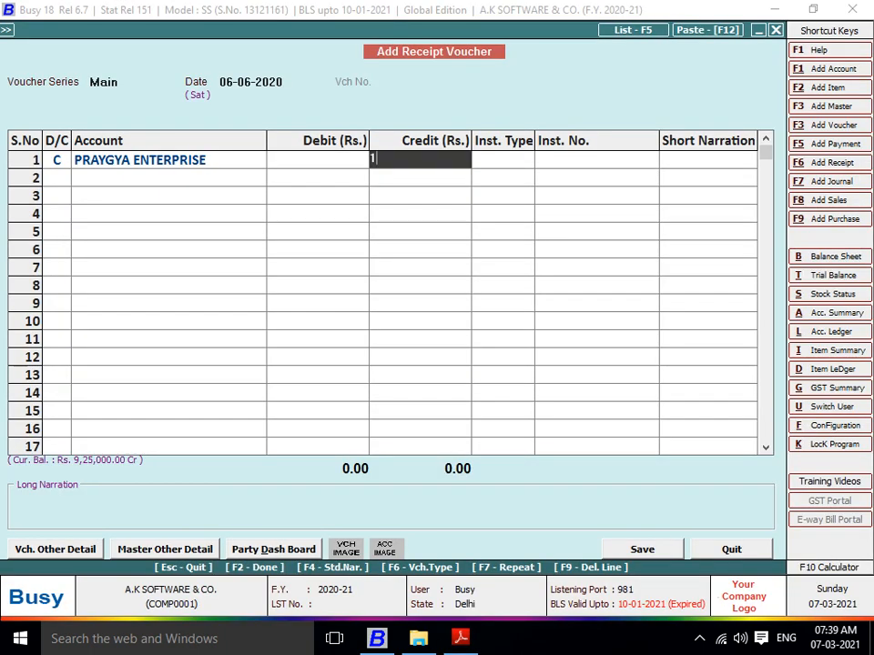
pyautogui.write('2,0000')
pyautogui.press('Return')
pyautogui.press('Return')
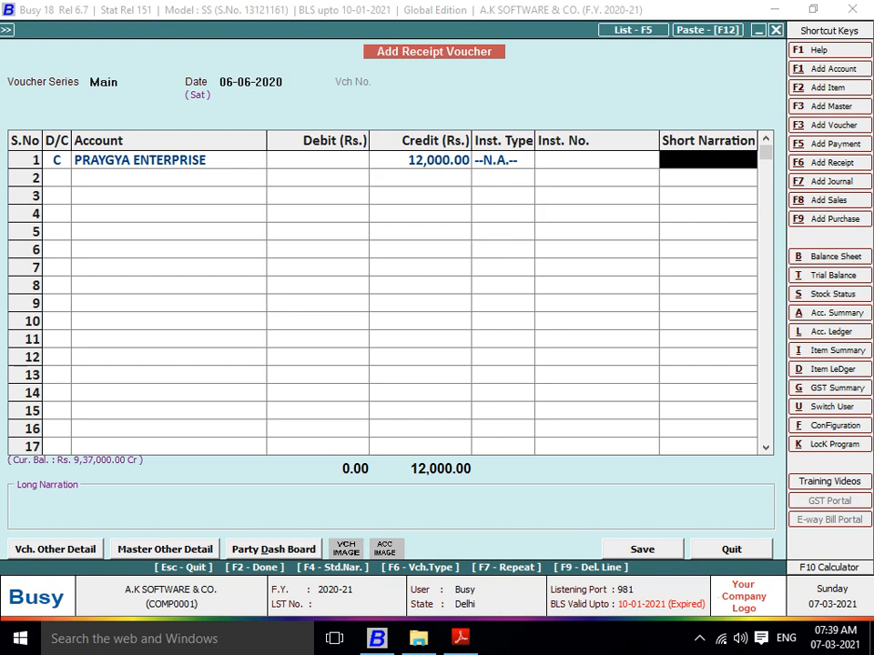
pyautogui.press('Return')
# Debit the Cash account with 12,000 on line 2, instrument type N.A., and save the receipt voucher without narration.
pyautogui.press('Return')
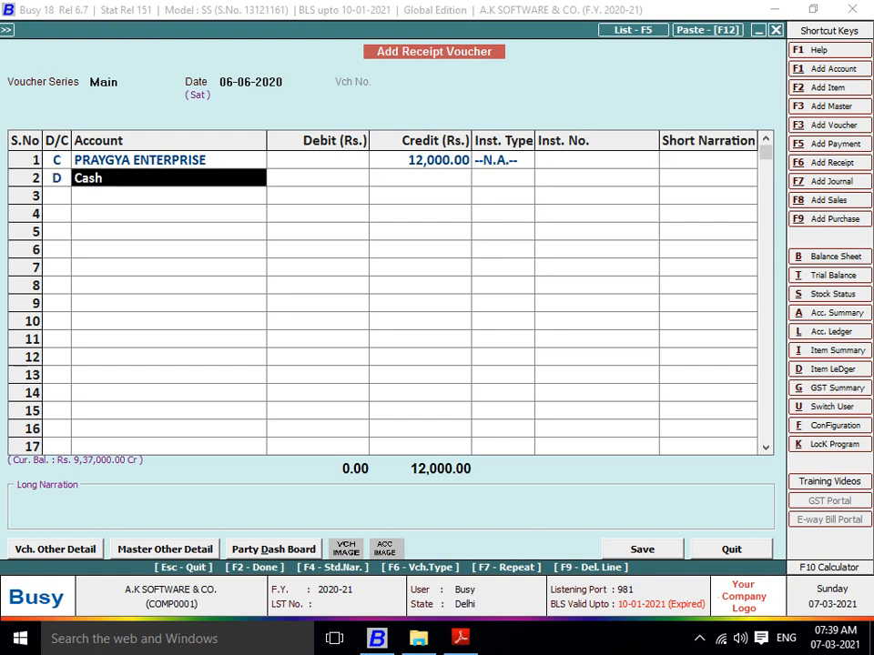
pyautogui.press('Return')
pyautogui.press('Return')
pyautogui.press('Return')
pyautogui.press('Return')
pyautogui.press('Return')
pyautogui.press('Return')
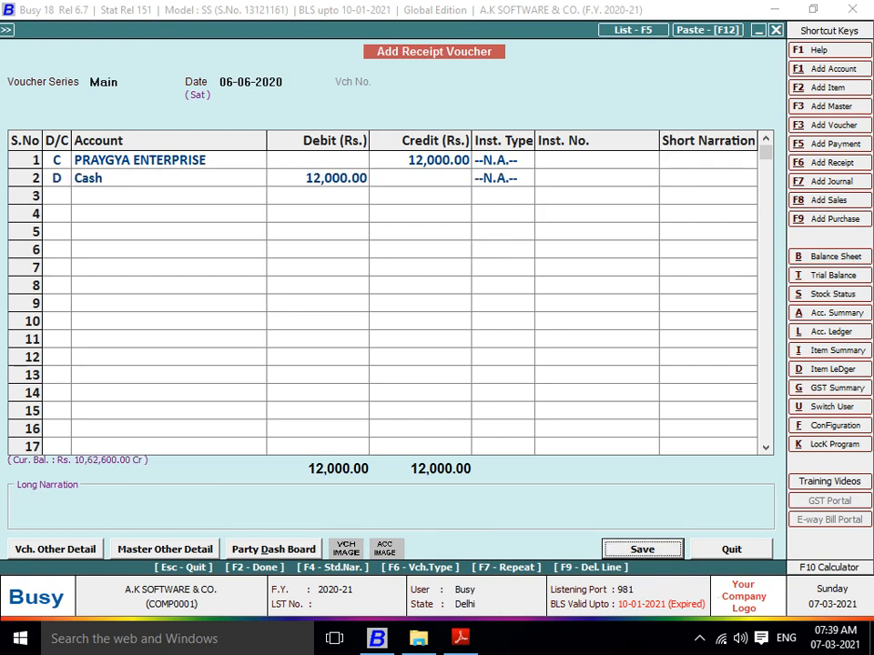
pyautogui.press('Return')
# Consult the Cash Book in Adobe Reader, then start a Main series receipt in Busy dated 06-06-2020 with ATAL SHRIRAM&COP as the credit account.
pyautogui.hotkey('alt', 'Tab')
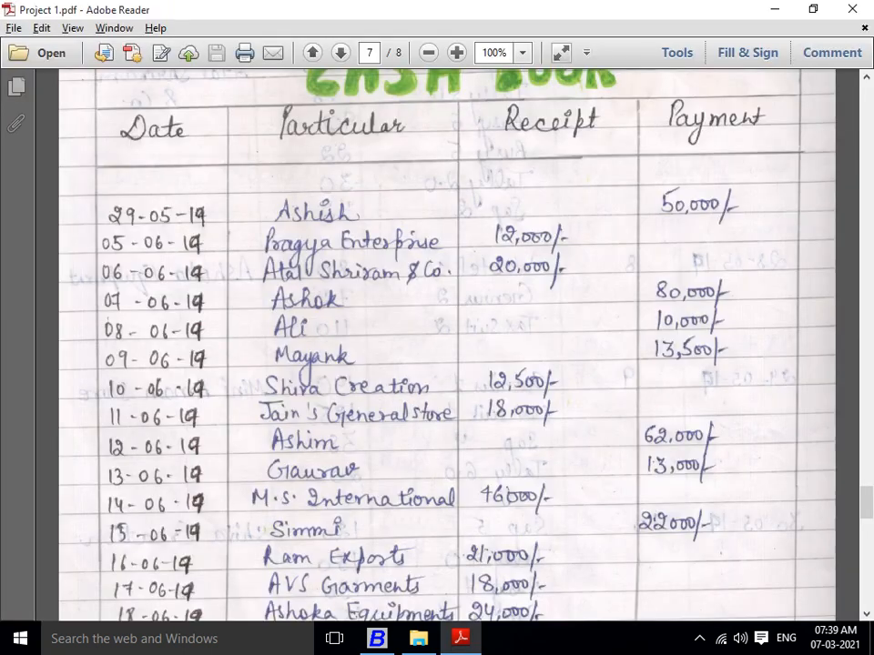
pyautogui.scroll(-3, 446, 346)
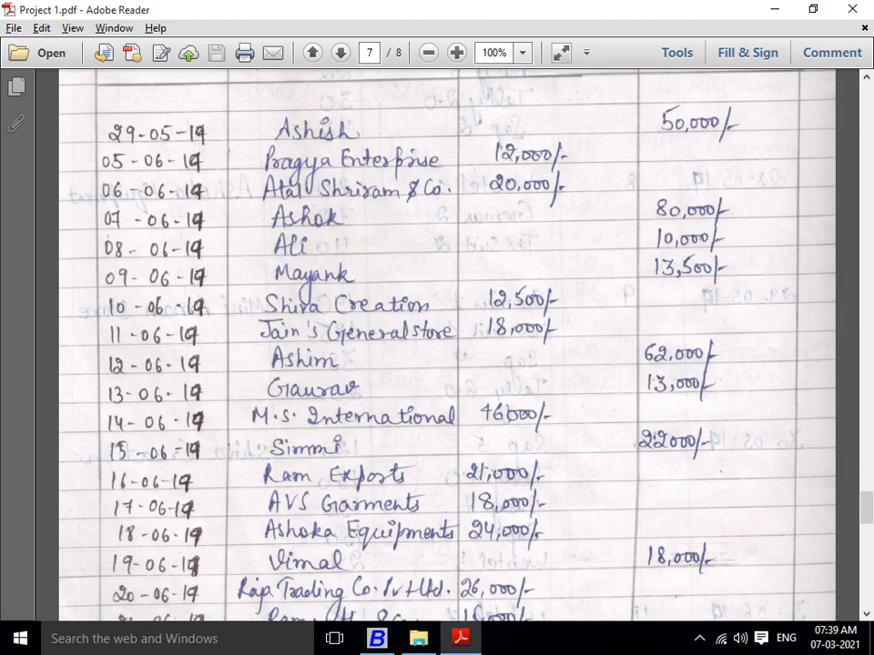
pyautogui.hotkey('alt', 'Tab')
pyautogui.press('Return')
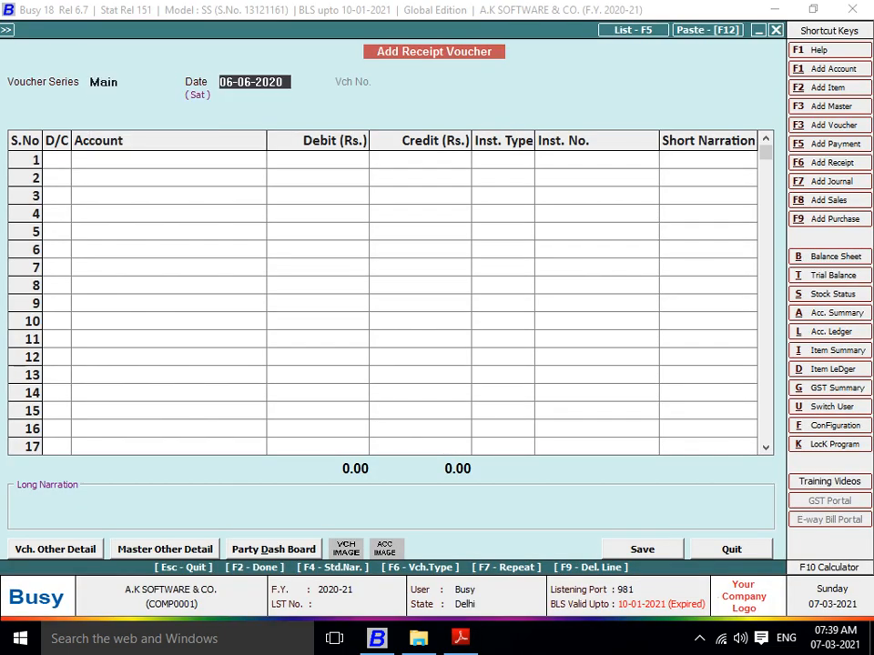
pyautogui.press('Return')
pyautogui.press('Return')
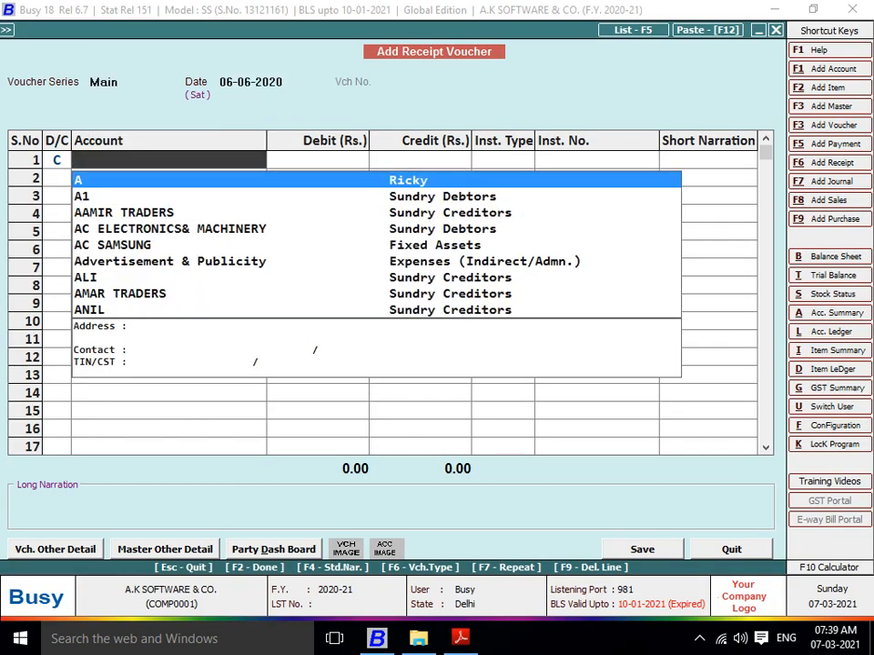
pyautogui.write('atal')
pyautogui.press('Return')
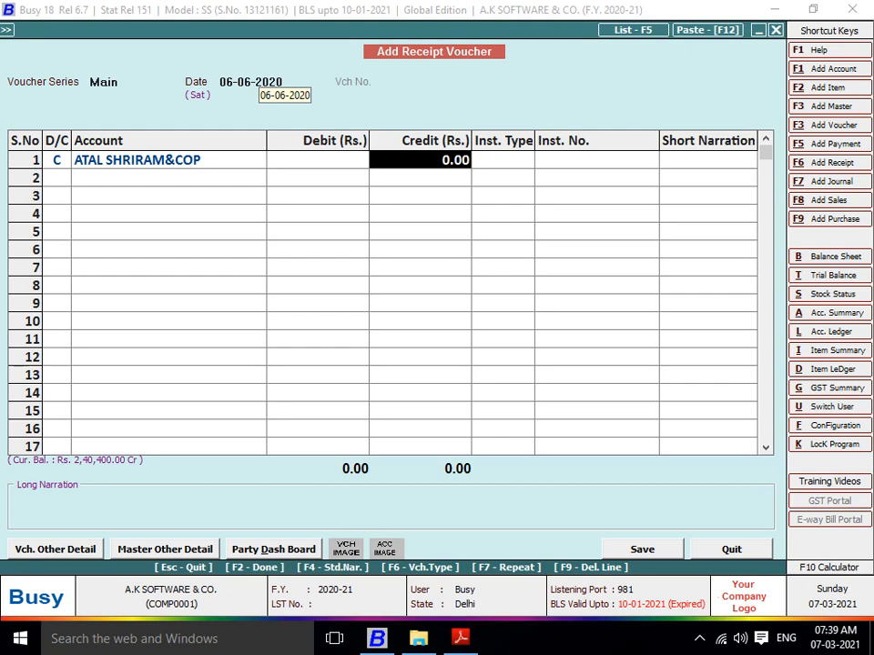
# Check the amount in the Cash Book in Adobe Reader and credit ATAL SHRIRAM&COP in Busy with 20,000, instrument type N.A.
pyautogui.hotkey('alt', 'Tab')
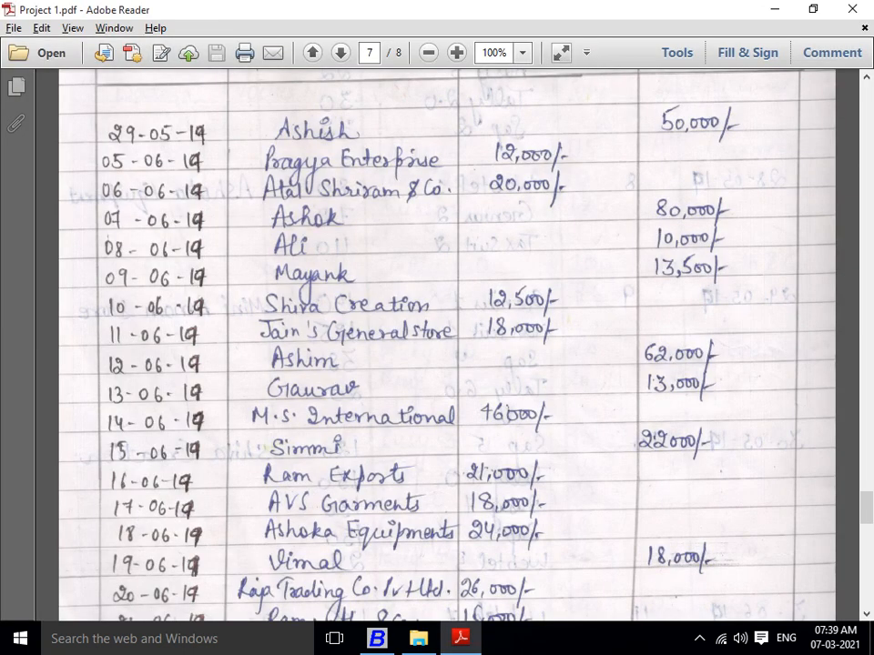
pyautogui.hotkey('alt', 'Tab')
pyautogui.write('2')
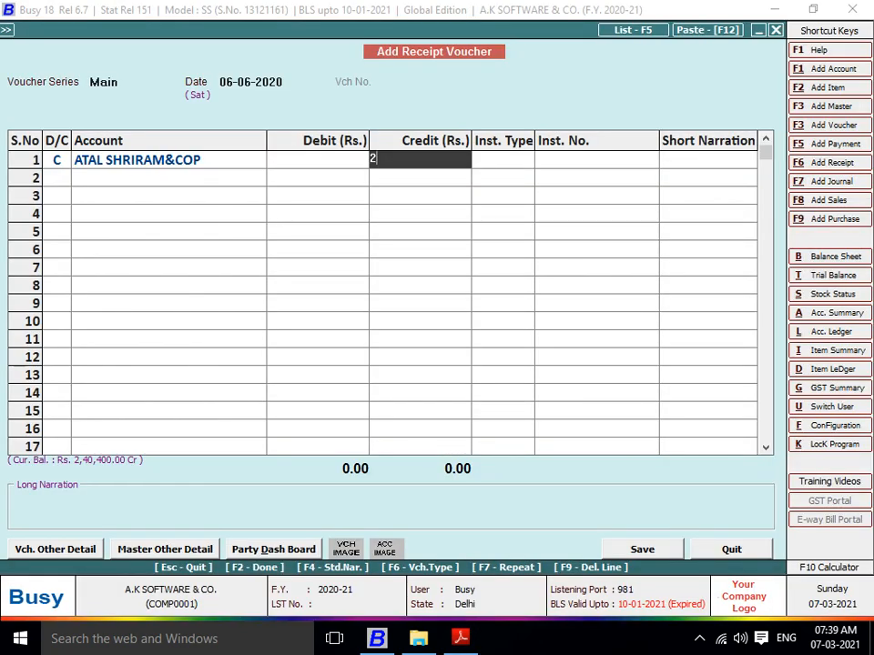
pyautogui.write('0,000000')
pyautogui.press('Return')
pyautogui.press('Return')
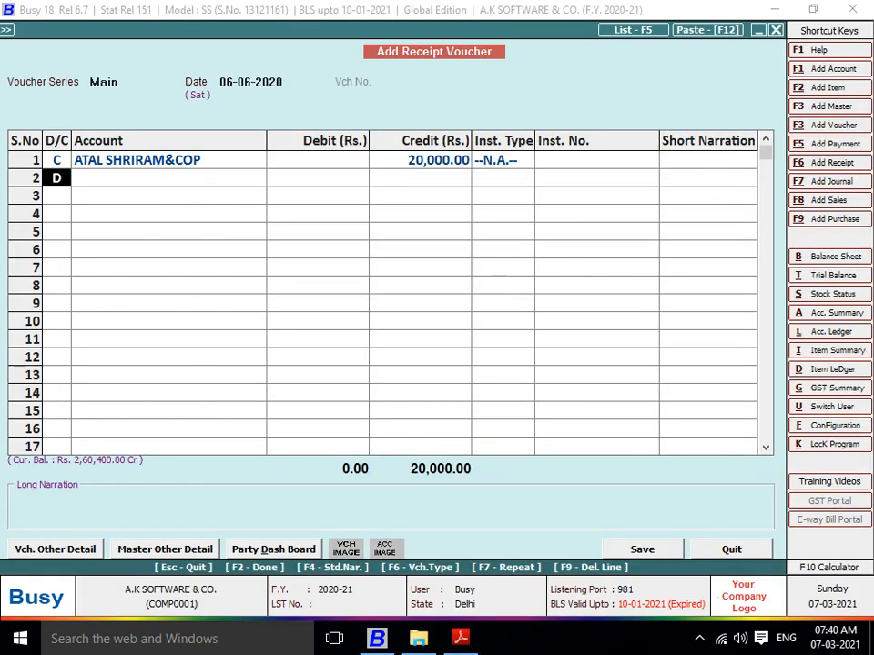
# Debit the Cash account with 20,000 on line 2, instrument type N.A., and save the receipt voucher without narration.
pyautogui.press('Return')
pyautogui.press('Return')
pyautogui.press('Return')
pyautogui.press('Return')
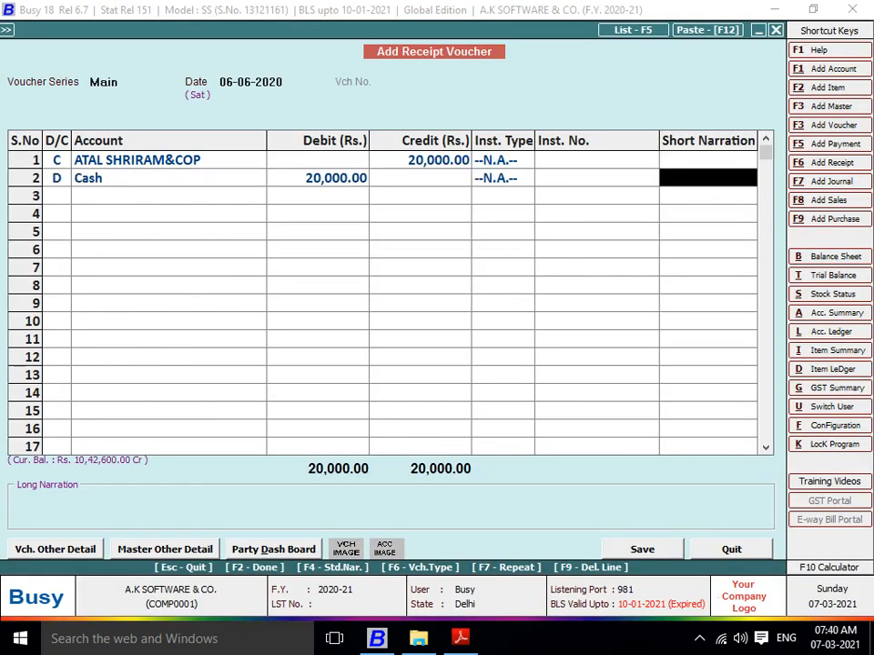
pyautogui.press('Return')
pyautogui.press('Return')
pyautogui.press('Return')
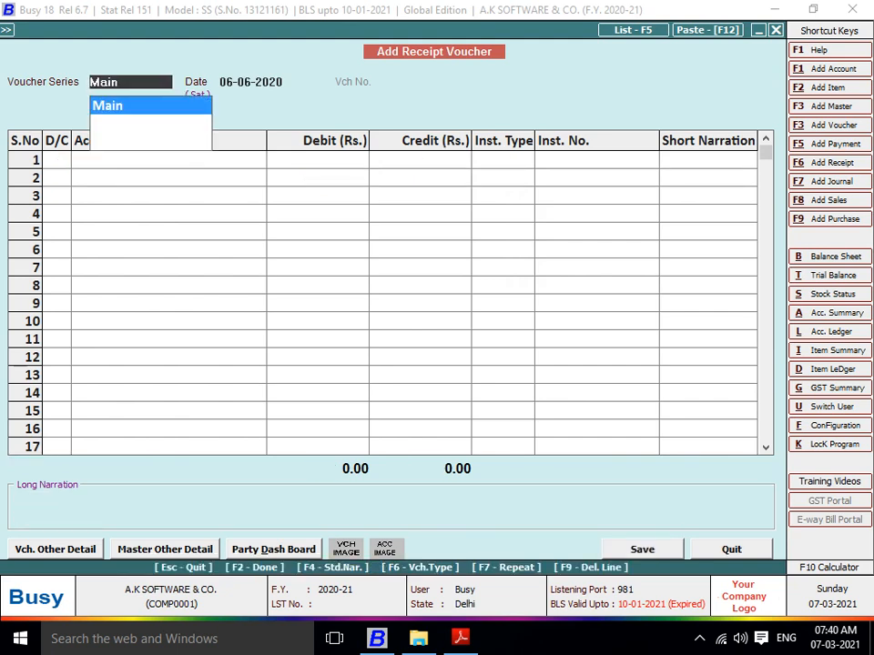
# Look up the Cash Book entries following the Atal Shriram & Co. receipt in Adobe Reader and return to Busy.
pyautogui.hotkey('alt', 'Tab')
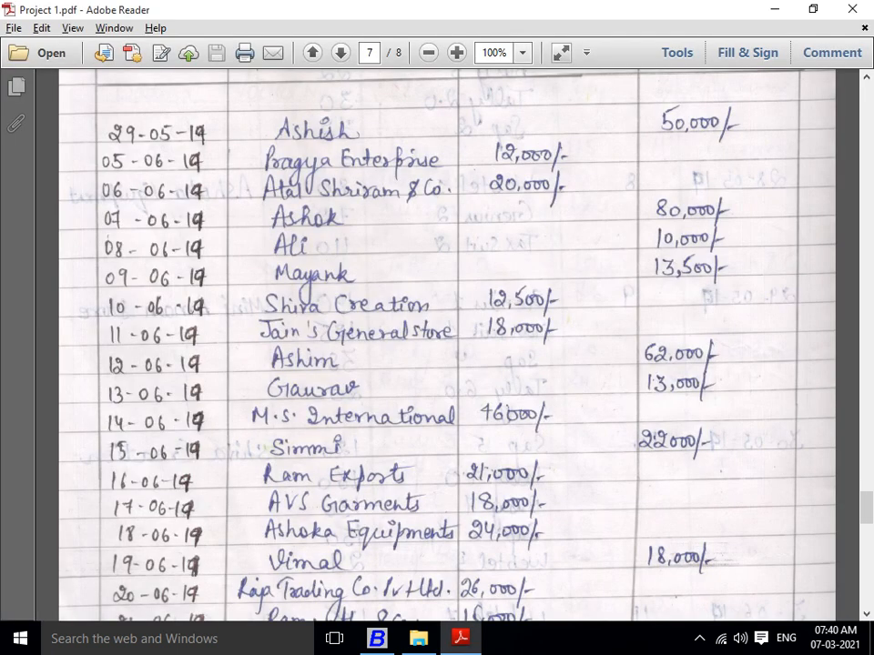
pyautogui.scroll(-2, 446, 346)
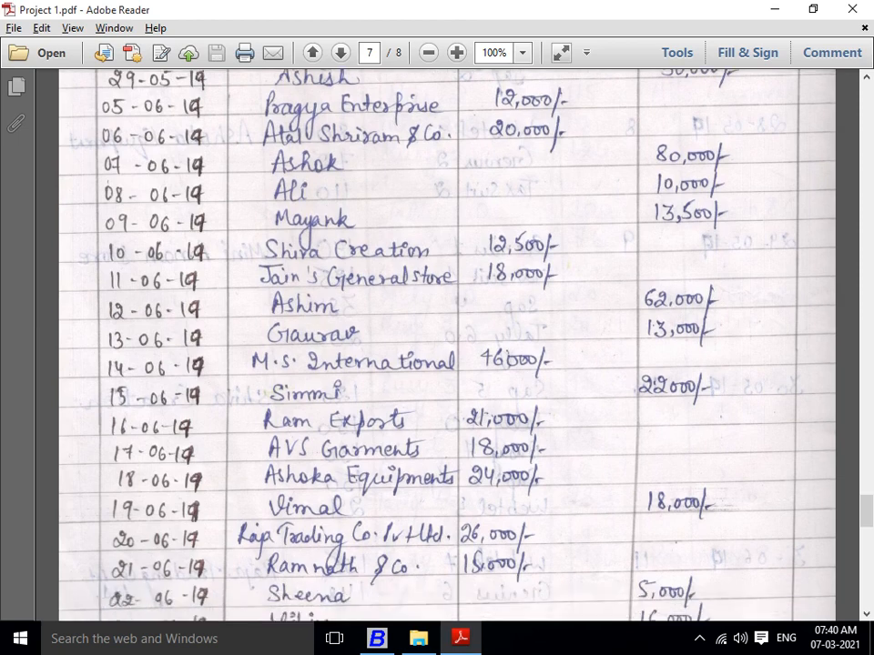
pyautogui.scroll(-1, 446, 346)
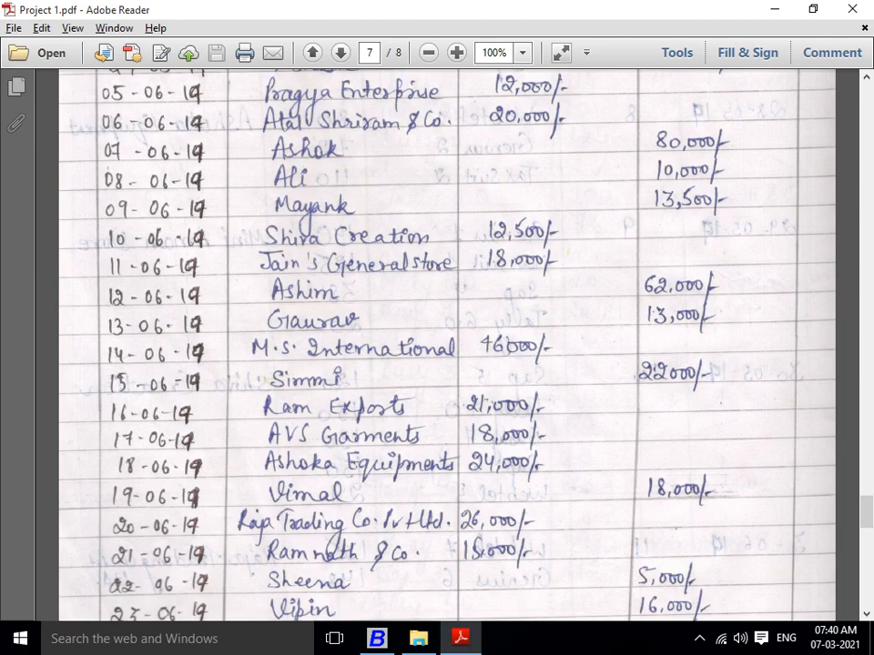
pyautogui.hotkey('alt', 'Tab')
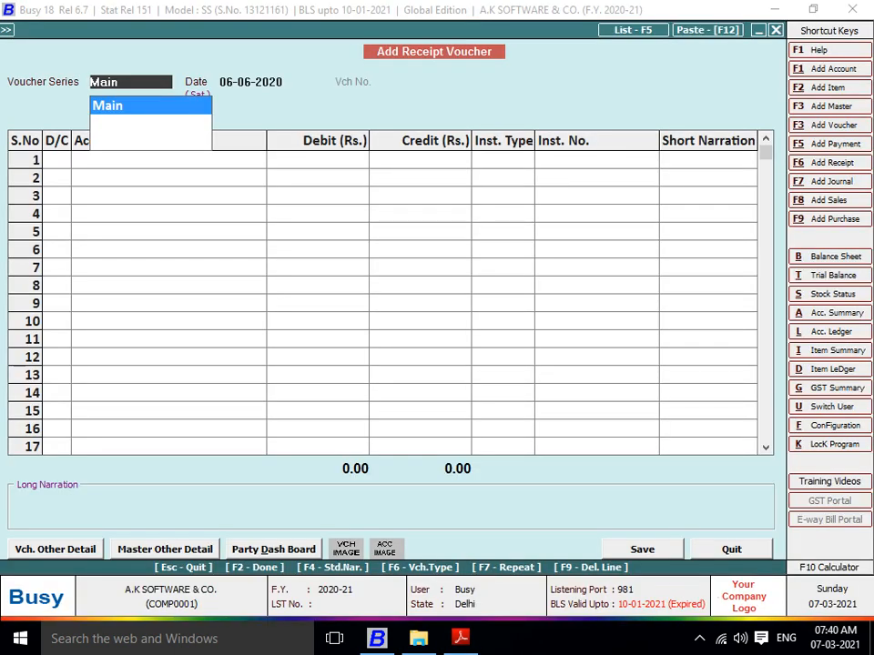
# Leave the empty receipt voucher and change the voucher type to Payment with the Main series.
pyautogui.press('Return')
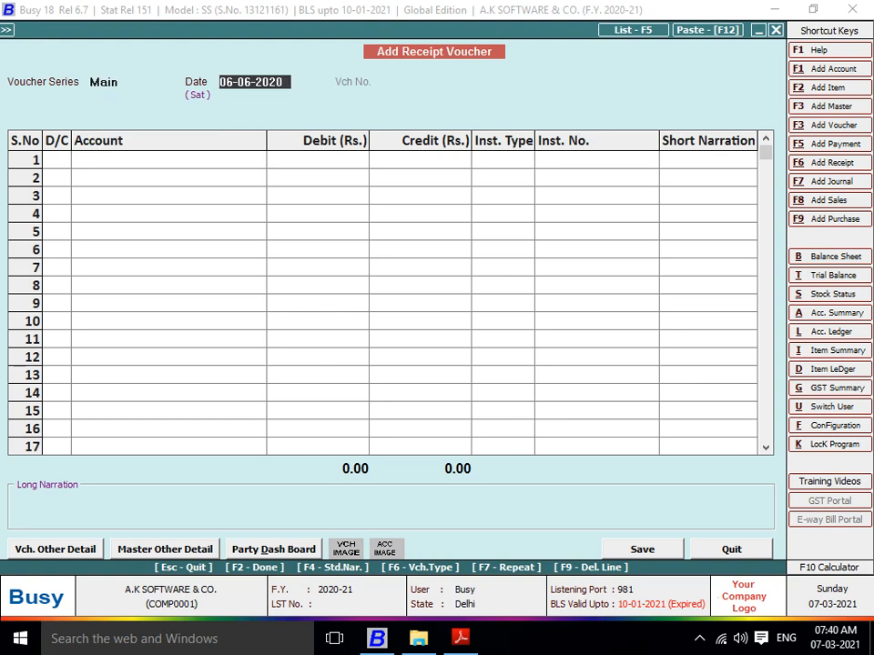
pyautogui.press('F5')
pyautogui.press('Escape')
pyautogui.press('Escape')
pyautogui.press('F6')
pyautogui.press('Return')
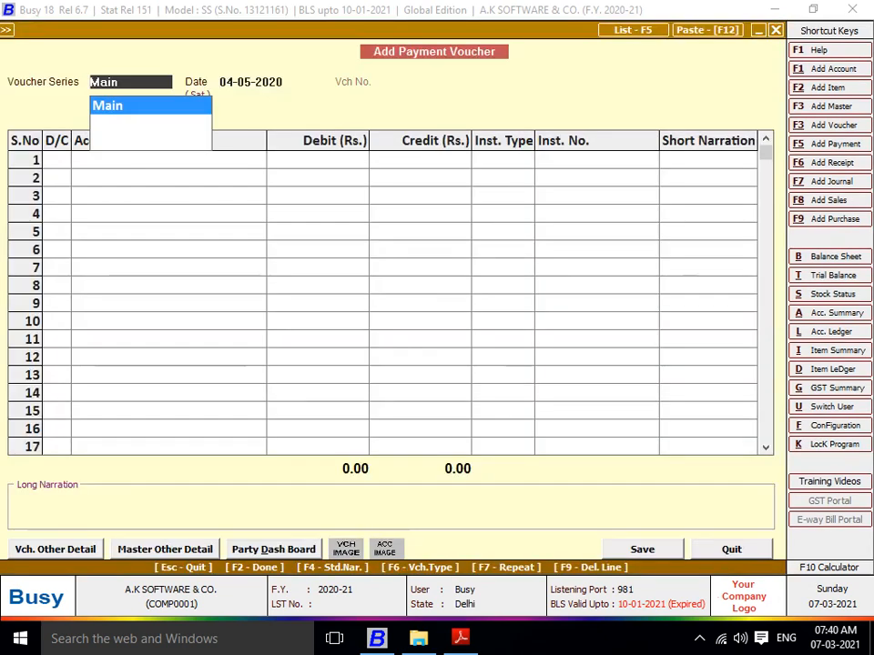
pyautogui.press('Return')
# Check the entry's date in the Cash Book in Adobe Reader and date the payment voucher in Busy 07-04-2020.
pyautogui.press('BackSpace')
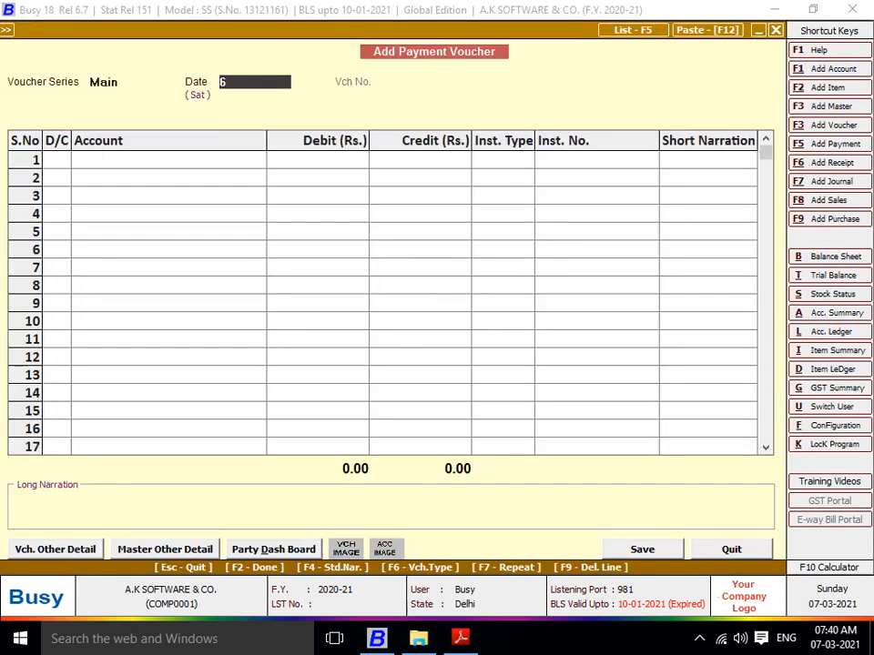
pyautogui.hotkey('alt', 'Tab')
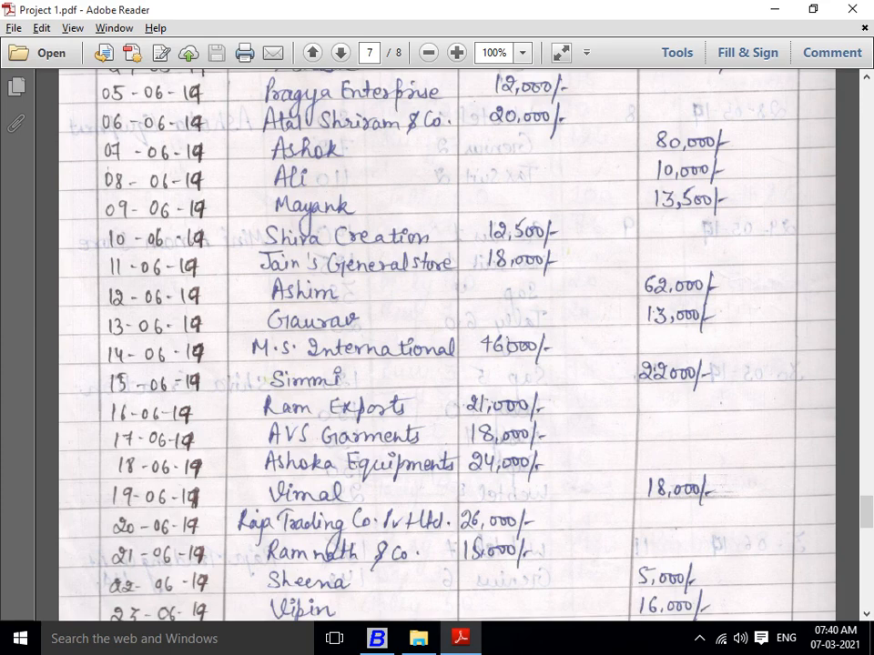
pyautogui.hotkey('alt', 'Tab')
pyautogui.write('6')
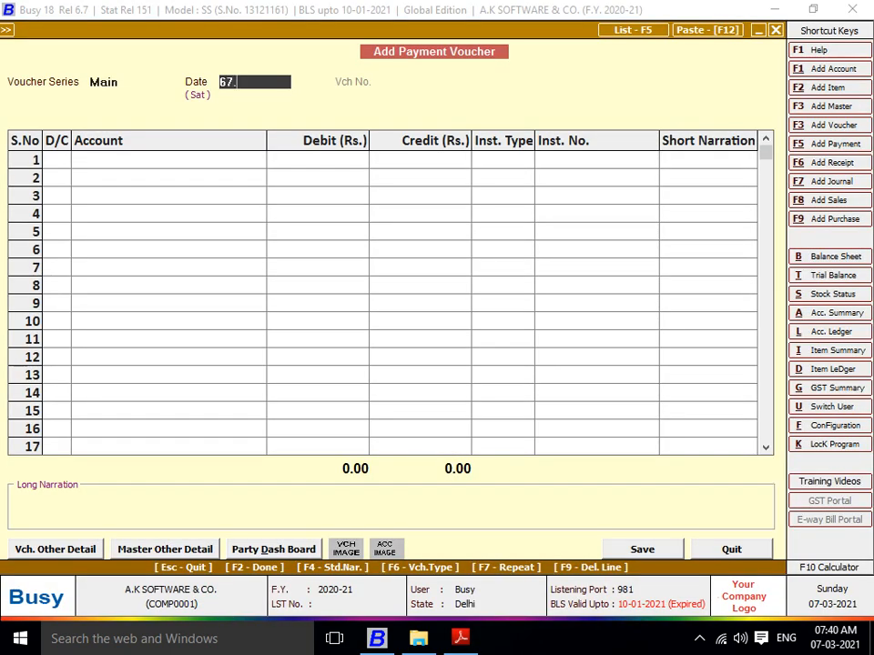
pyautogui.press('BackSpace')
pyautogui.press('BackSpace')
pyautogui.write('7.6')
pyautogui.press('Return')
pyautogui.press('Up')
pyautogui.write('7.4')
pyautogui.press('Return')
pyautogui.press('Return')
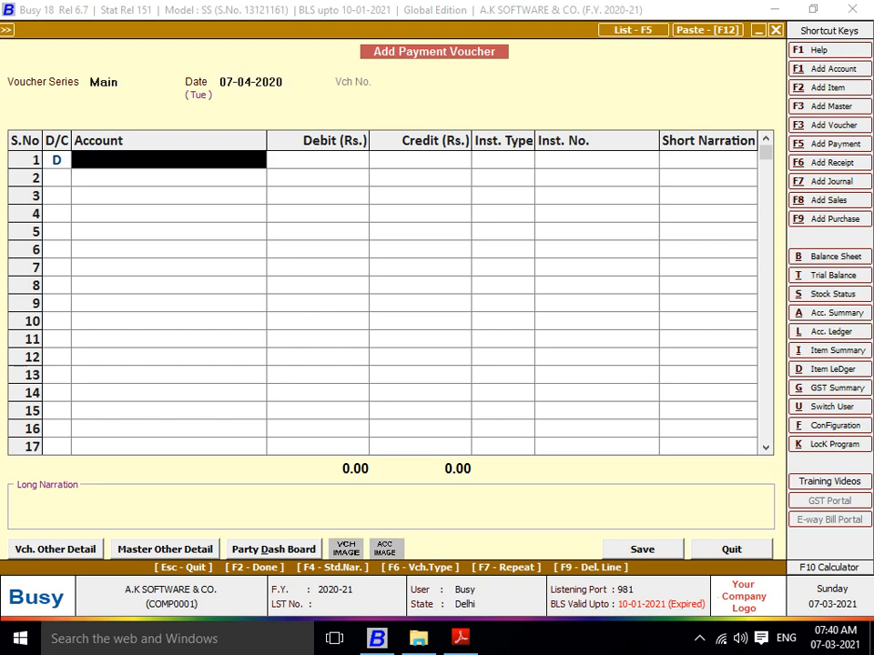
# Consult the 07-06 payment entry in Adobe Reader and debit that creditor's account in Busy with 80,000 on line 1.
pyautogui.hotkey('alt', 'Tab')
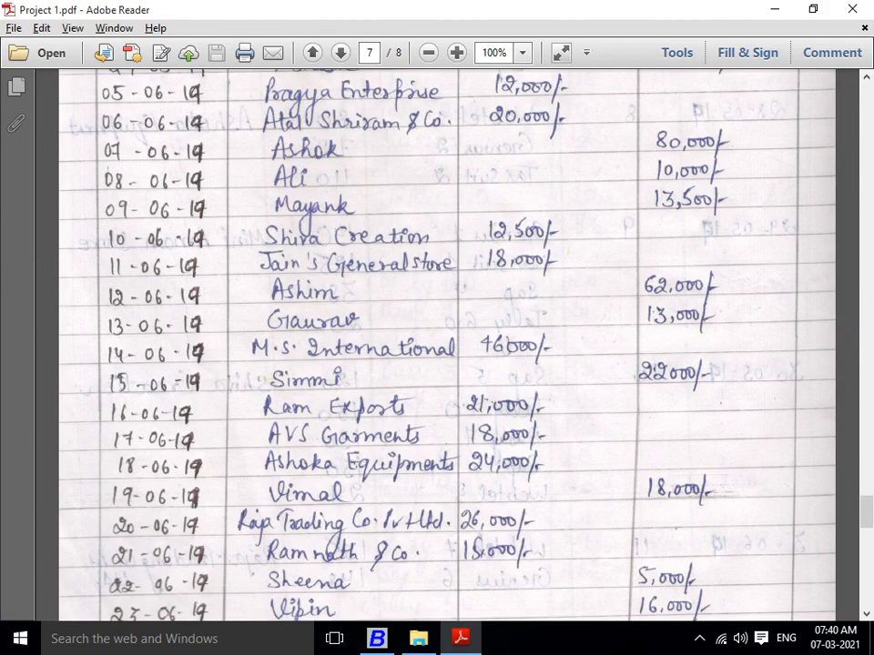
pyautogui.hotkey('alt', 'Tab')
pyautogui.write('asho')
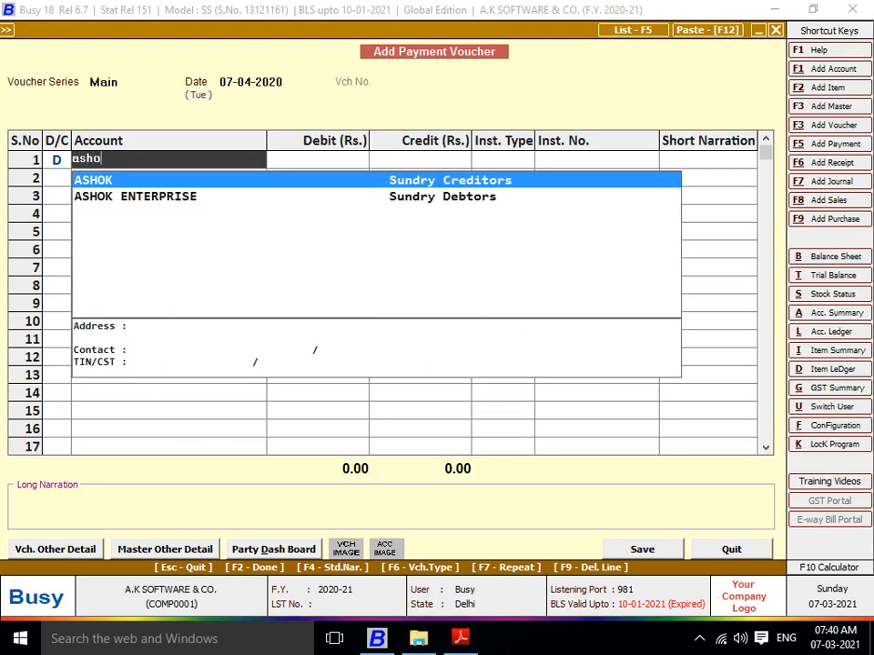
pyautogui.press('Return')
pyautogui.hotkey('alt', 'Tab')
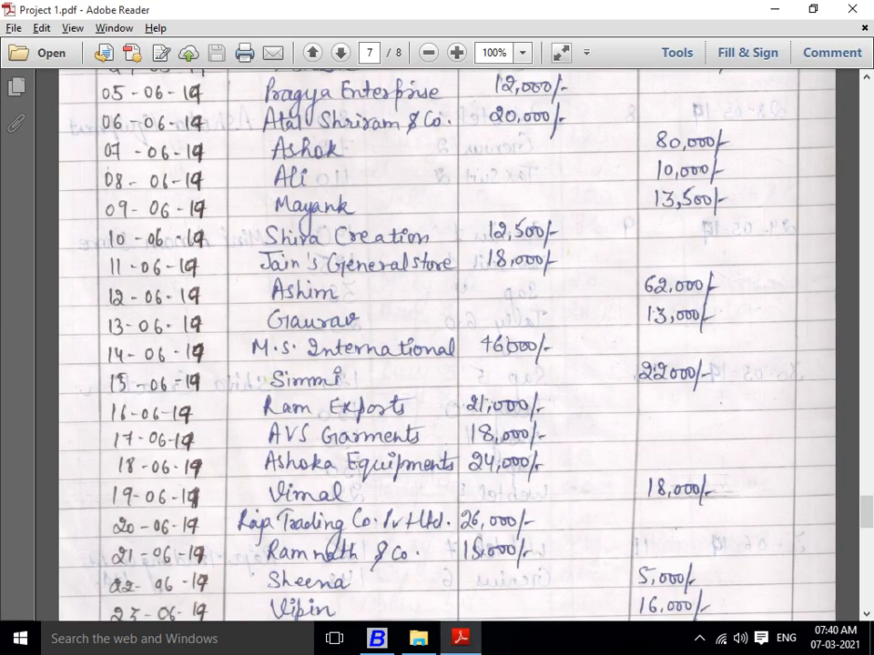
pyautogui.hotkey('alt', 'Tab')
pyautogui.write('80,00')
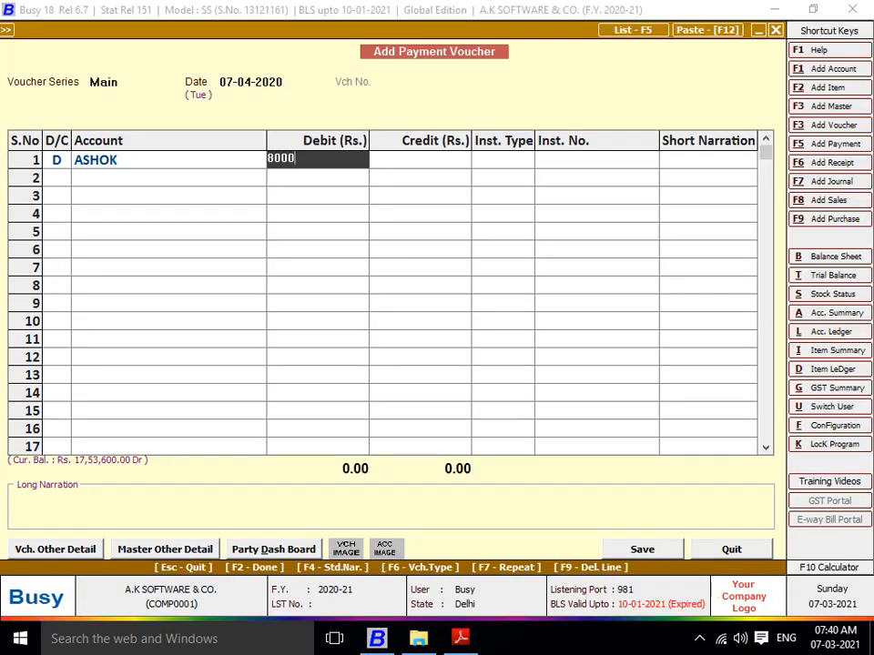
pyautogui.write('0')
pyautogui.press('Return')
# Credit the Cash account with 80,000 on line 2, instrument type N.A., leaving the narrations empty.
pyautogui.press('Return')
pyautogui.press('Return')
pyautogui.press('Return')
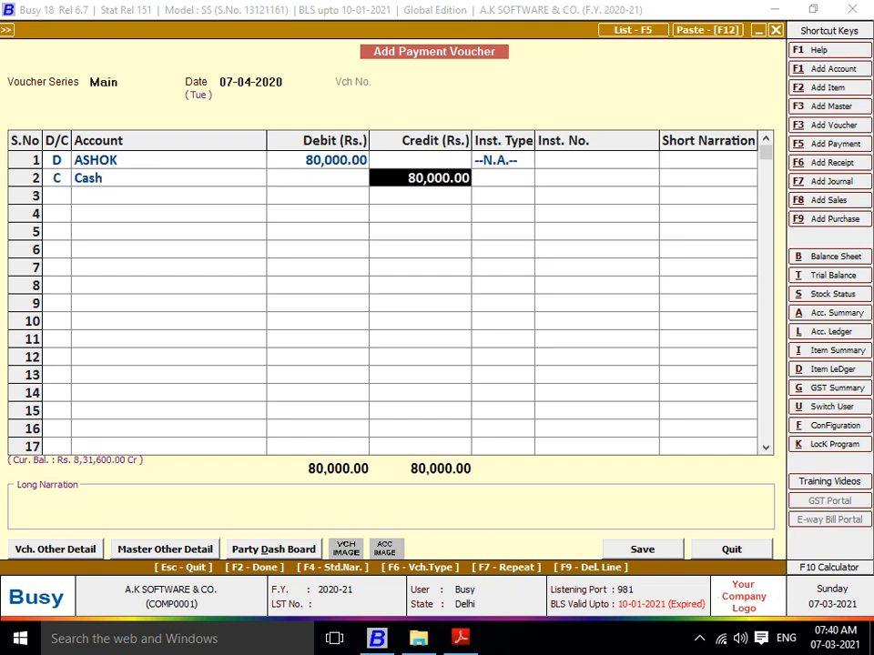
pyautogui.press('Return')
pyautogui.press('Return')
pyautogui.press('Return')
pyautogui.press('Return')
pyautogui.press('Return')
# Save the payment voucher, accepting the negative cash balance and the exceeded cash payment limit, and switch to the Cash Book in Adobe Reader.
pyautogui.press('Return')
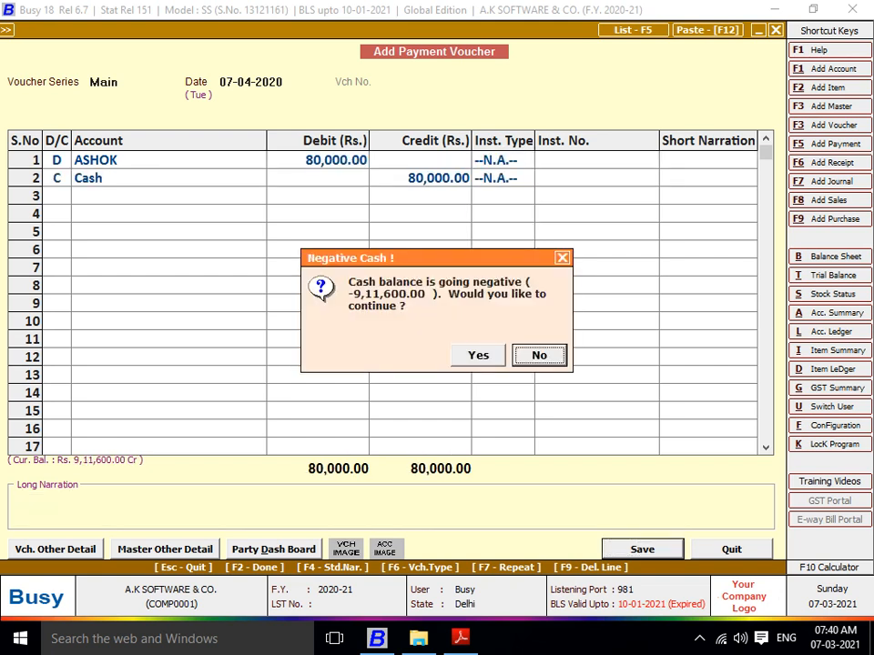
pyautogui.press('Left')
pyautogui.press('Return')
pyautogui.press('Left')
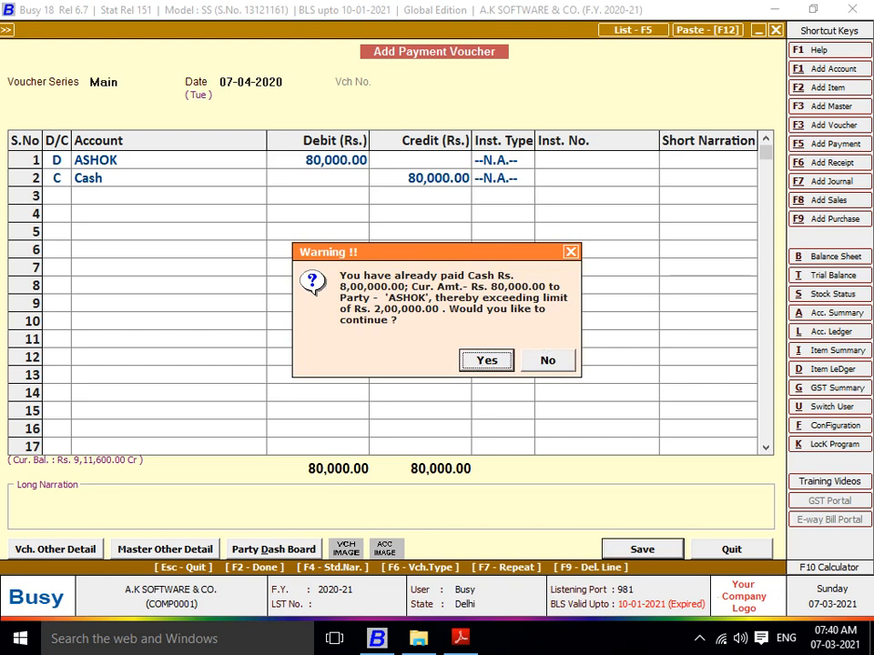
pyautogui.press('Return')
pyautogui.hotkey('alt', 'Tab')
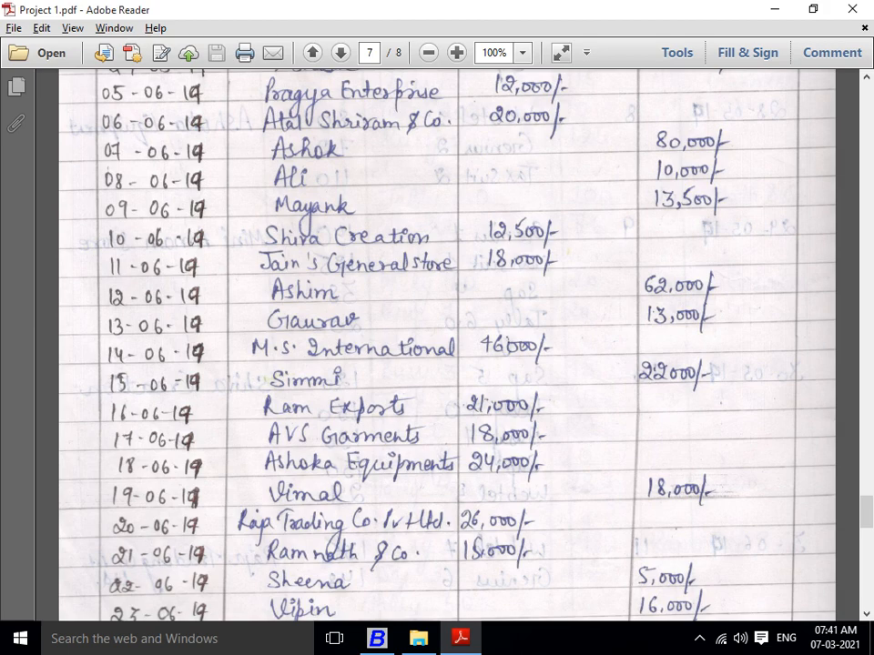
# Switch to Busy, change the voucher type to Journal and start a debit line in the Main series dated 12-04-2020.
pyautogui.hotkey('alt', 'Tab')
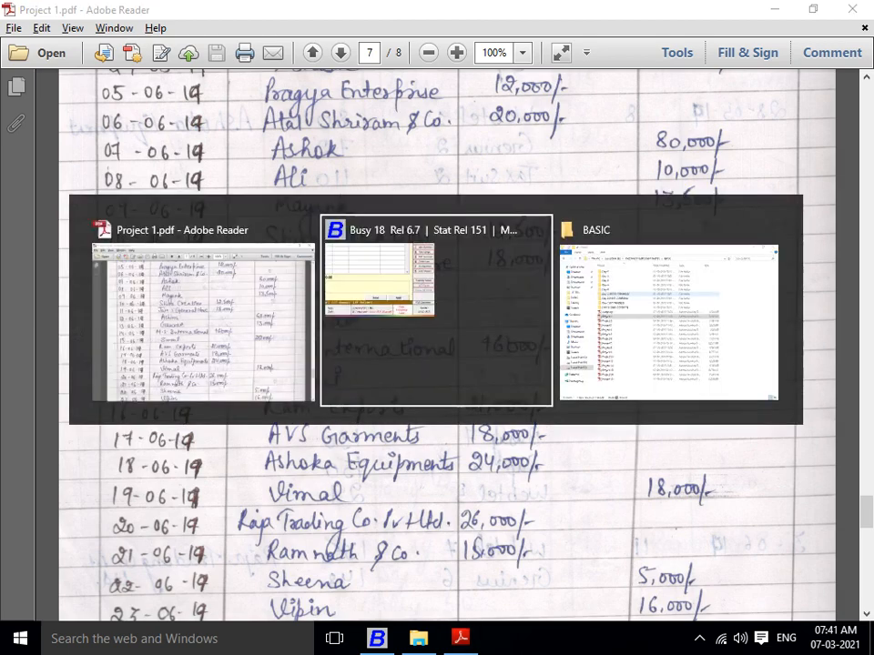
pyautogui.press('Escape')
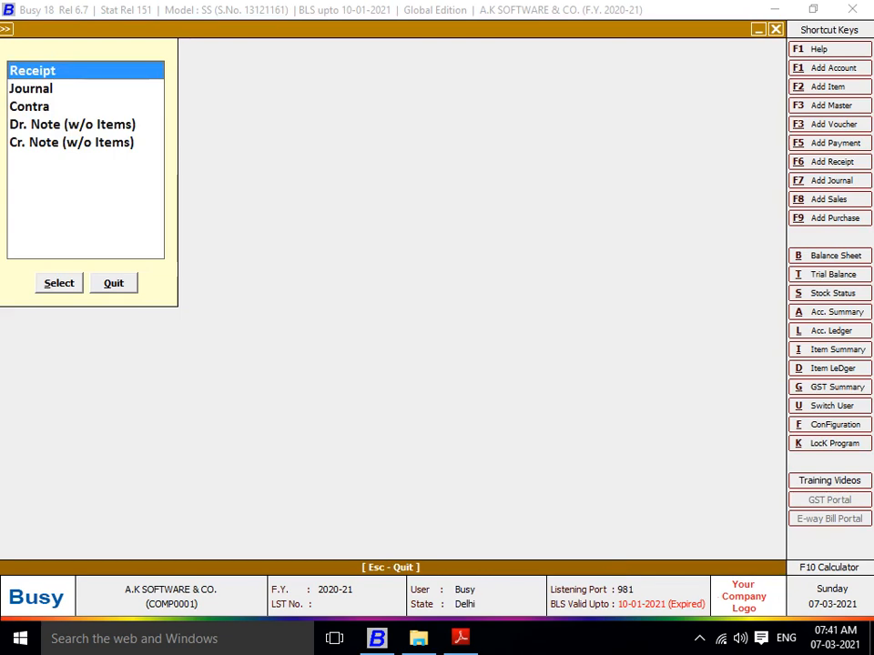
pyautogui.click(31, 88)
pyautogui.press('Return')
pyautogui.press('Return')
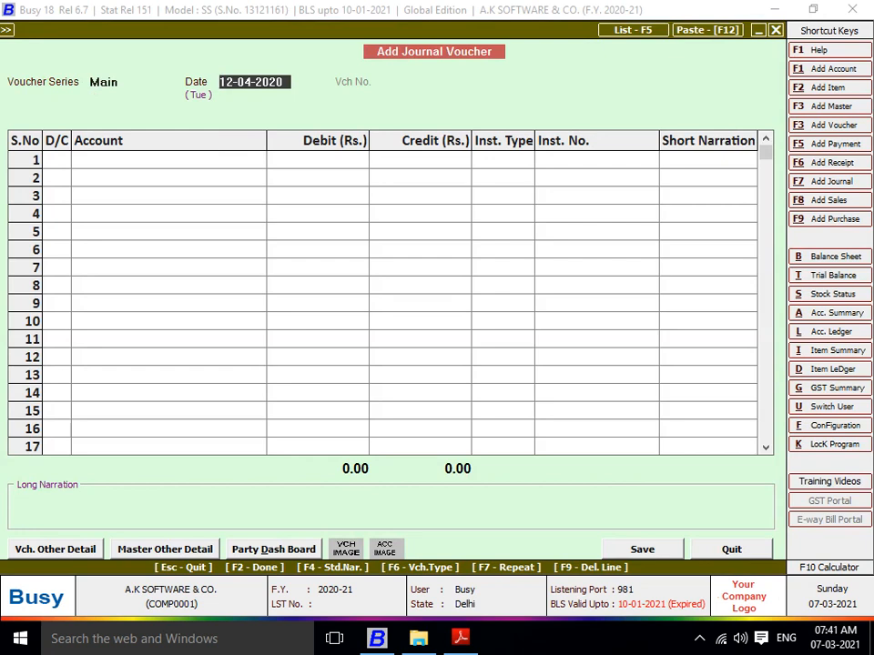
pyautogui.press('Return')
pyautogui.press('Return')
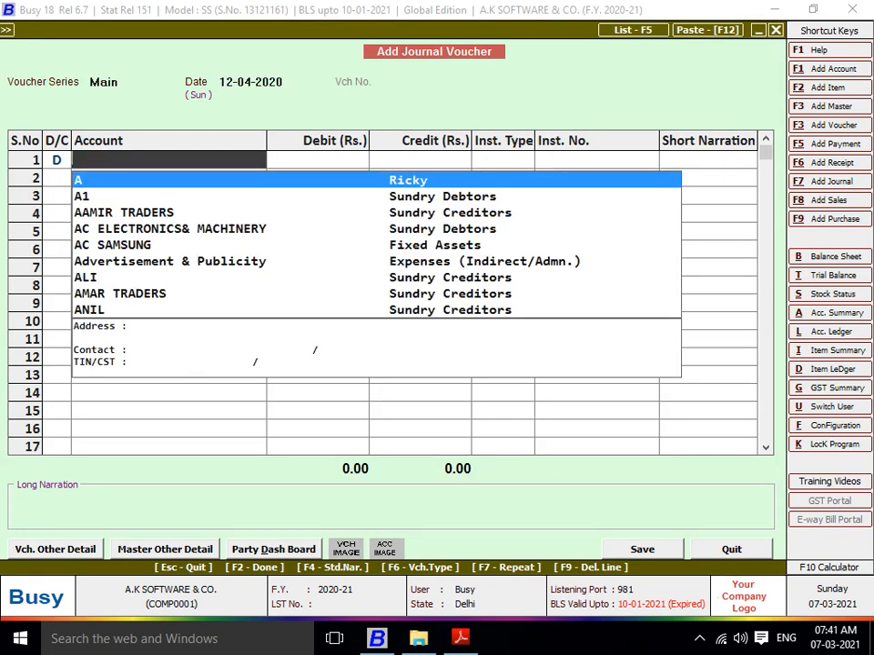
# Debit the Cash account with 5,00,000 on line 1, instrument type N.A., without a short narration, and start a credit line.
pyautogui.write('cas')
pyautogui.press('Return')
pyautogui.write('500000')
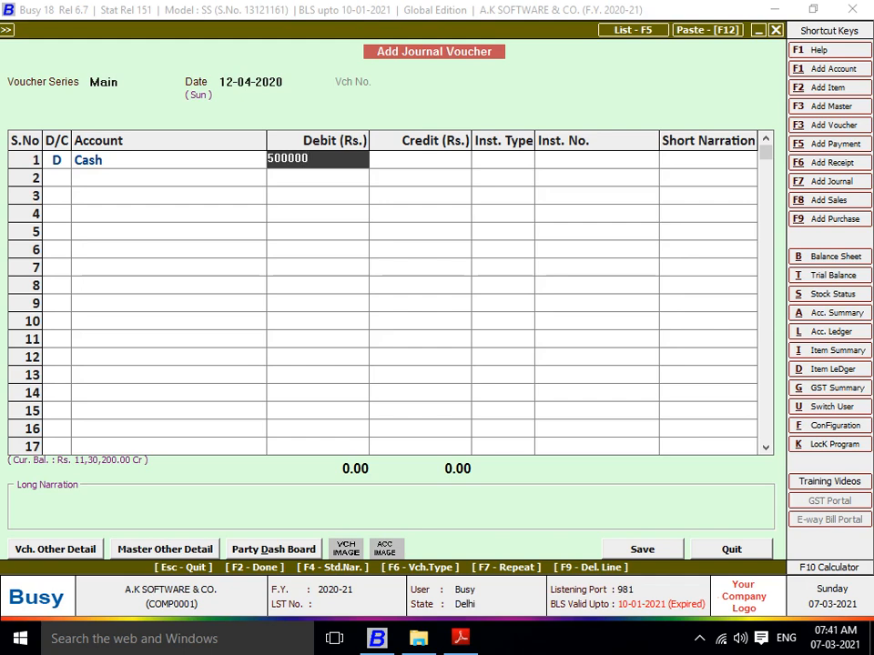
pyautogui.press('Return')
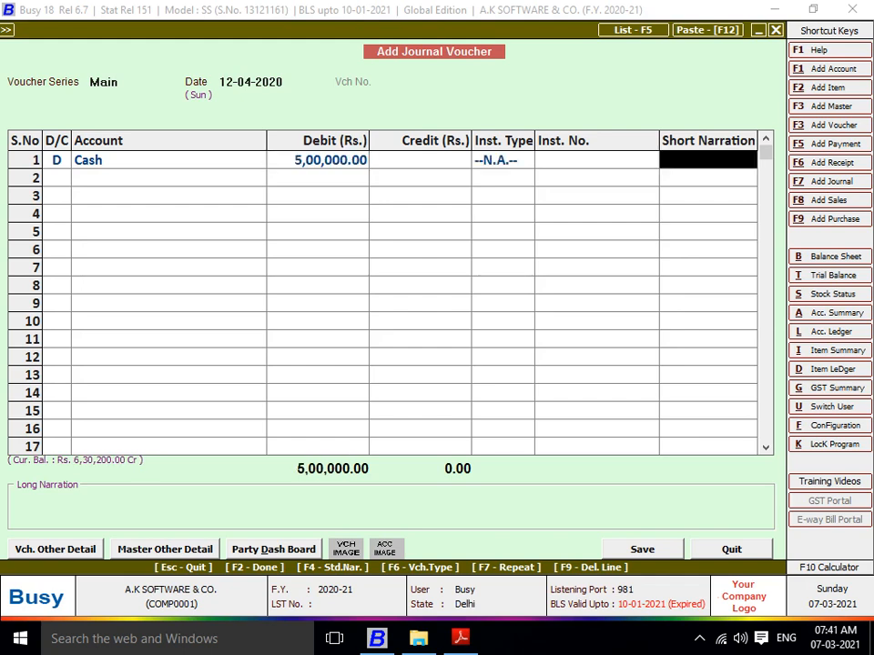
pyautogui.press('Return')
pyautogui.press('Return')
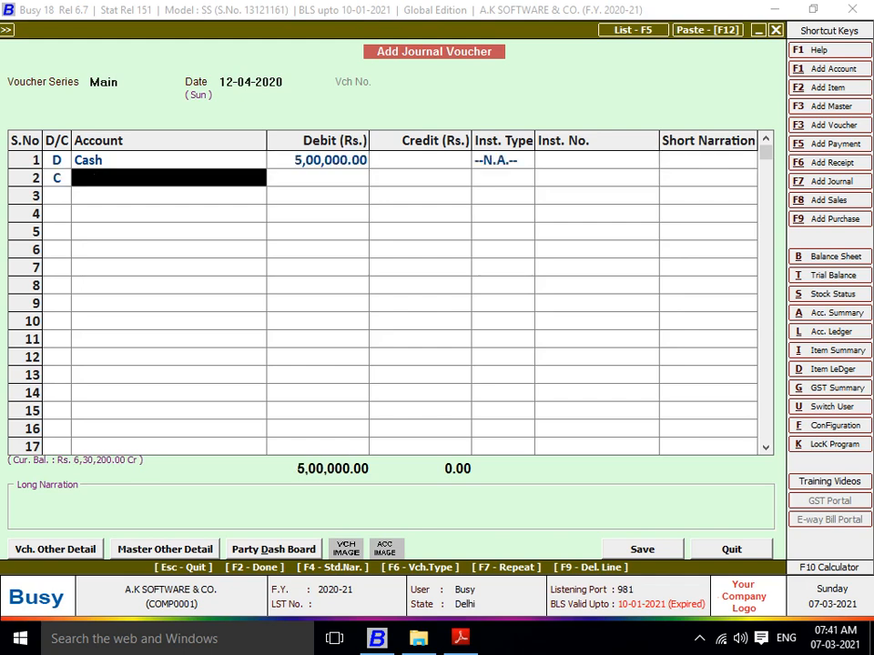
# Create a new account for the credit line named AK SOFTWARE in the Capital Account group.
pyautogui.write('a')
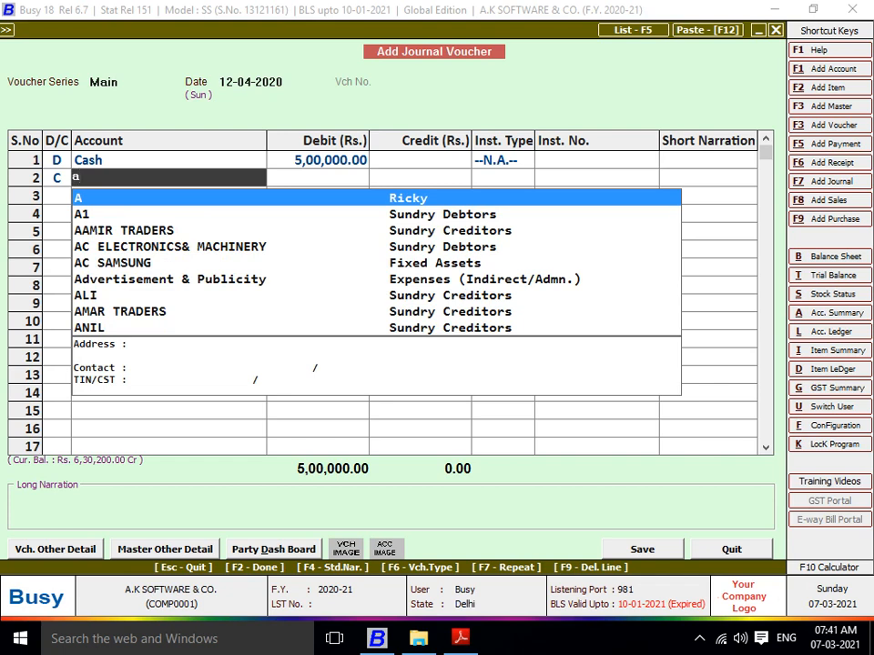
pyautogui.press('F3')
pyautogui.write('ak')
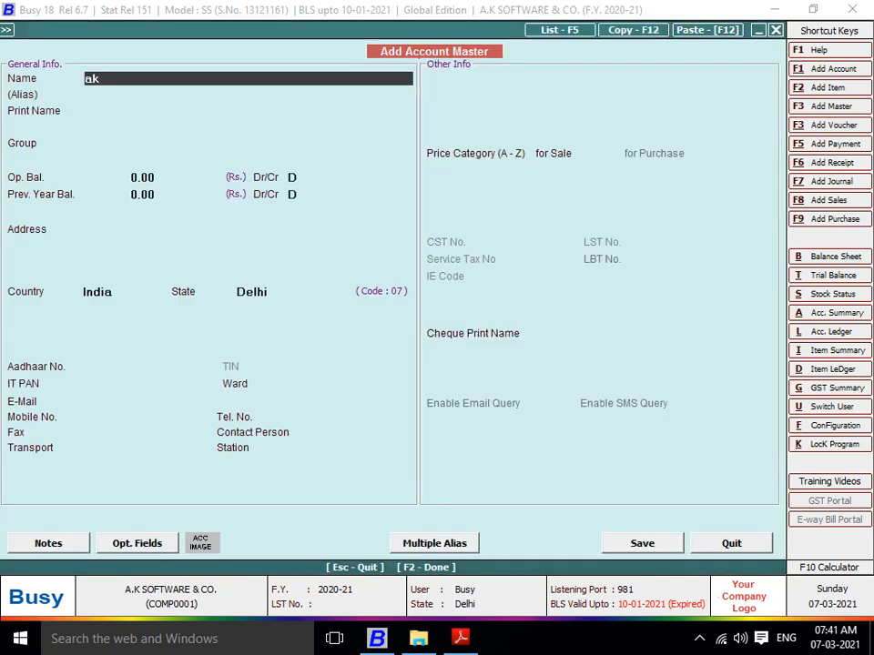
pyautogui.press('BackSpace')
pyautogui.press('BackSpace')
pyautogui.write('AK SOFTWARE')
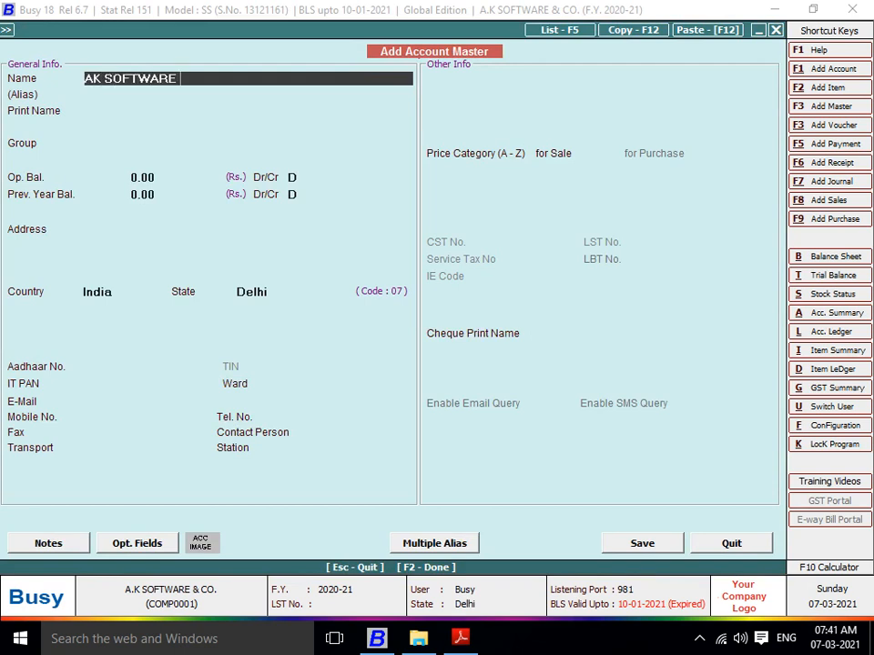
pyautogui.press('Return')
pyautogui.press('Return')
pyautogui.write('CAP')
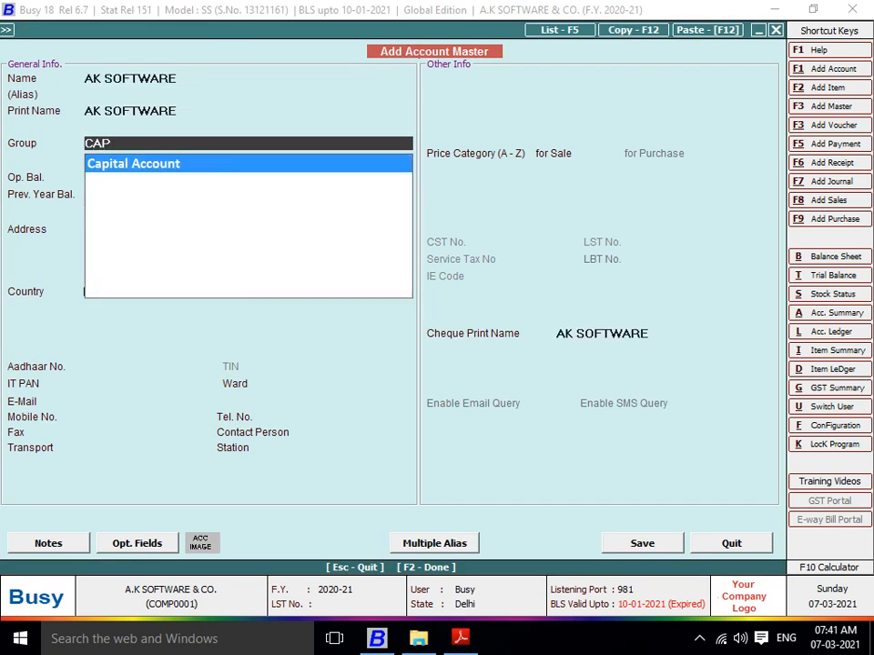
pyautogui.press('Return')
# Keep the new account's balances at 0.00 on the credit side, leave the address empty and save the account into line 2.
pyautogui.press('Return')
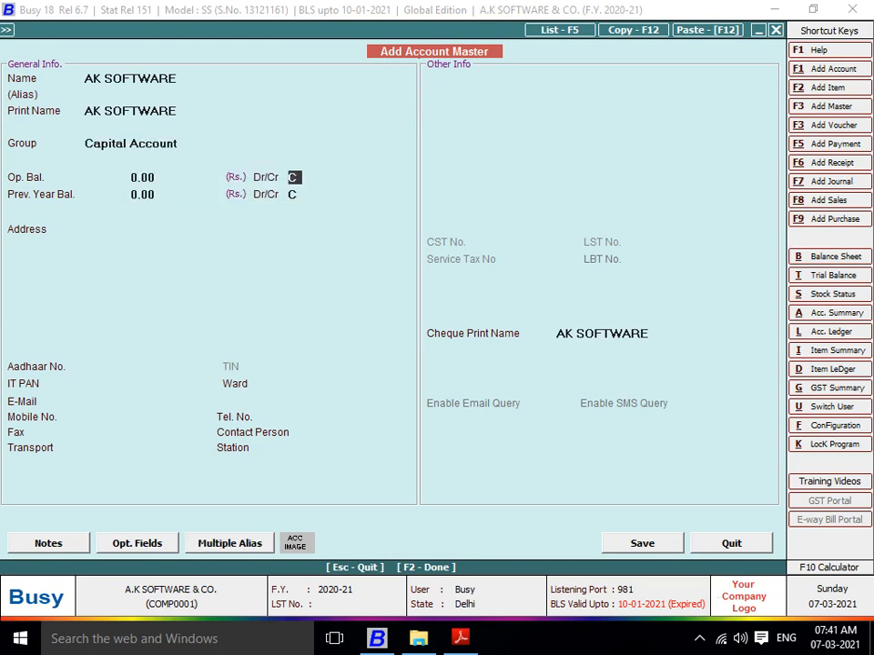
pyautogui.press('Return')
pyautogui.press('Return')
pyautogui.press('Return')
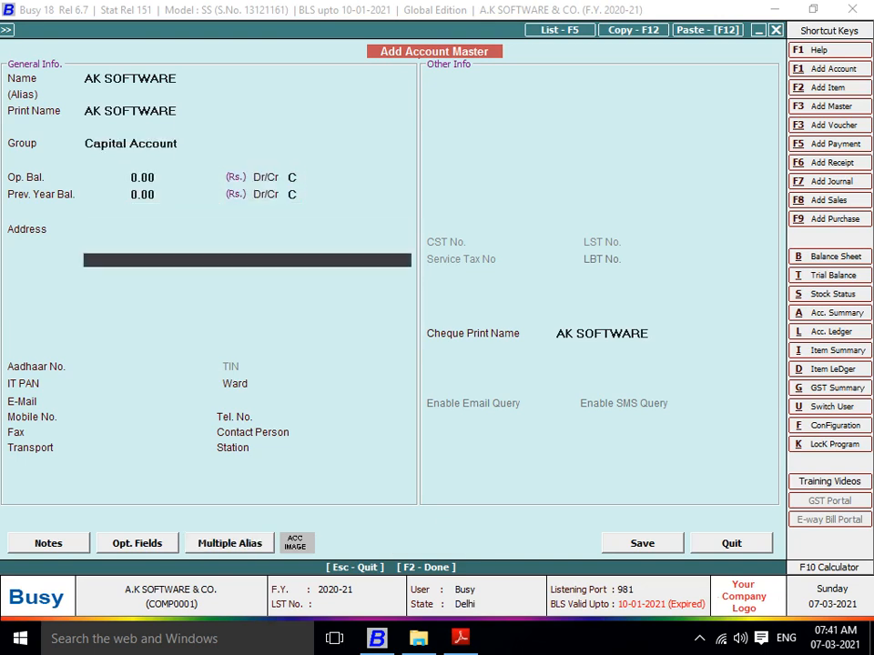
pyautogui.press('F2')
pyautogui.press('Return')
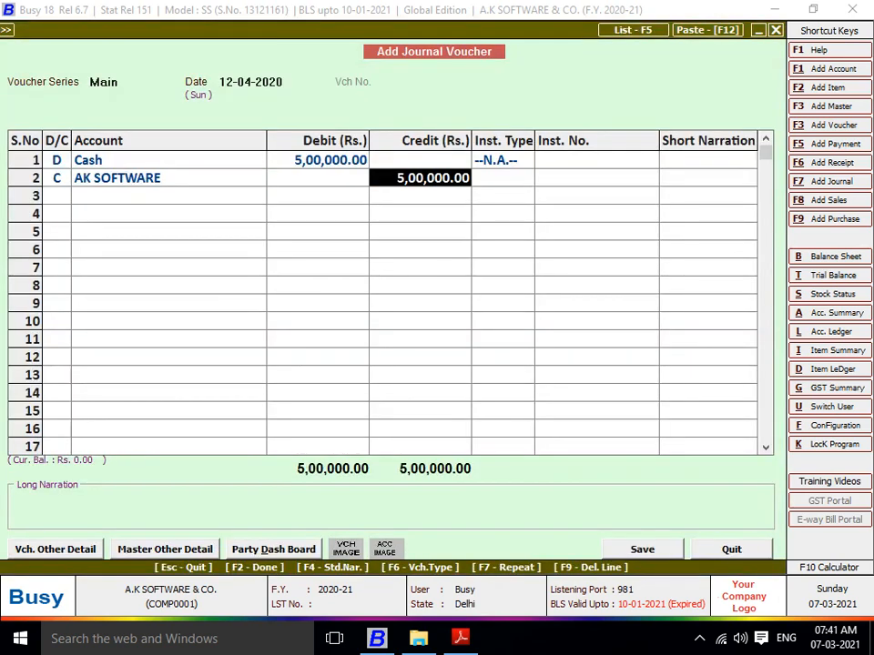
# Credit AK SOFTWARE with 5,00,000 on line 2, instrument type N.A., leave the narrations empty and save the journal voucher.
pyautogui.press('Return')
pyautogui.press('Return')
pyautogui.press('Return')
pyautogui.press('Return')
pyautogui.press('Return')
pyautogui.press('Return')
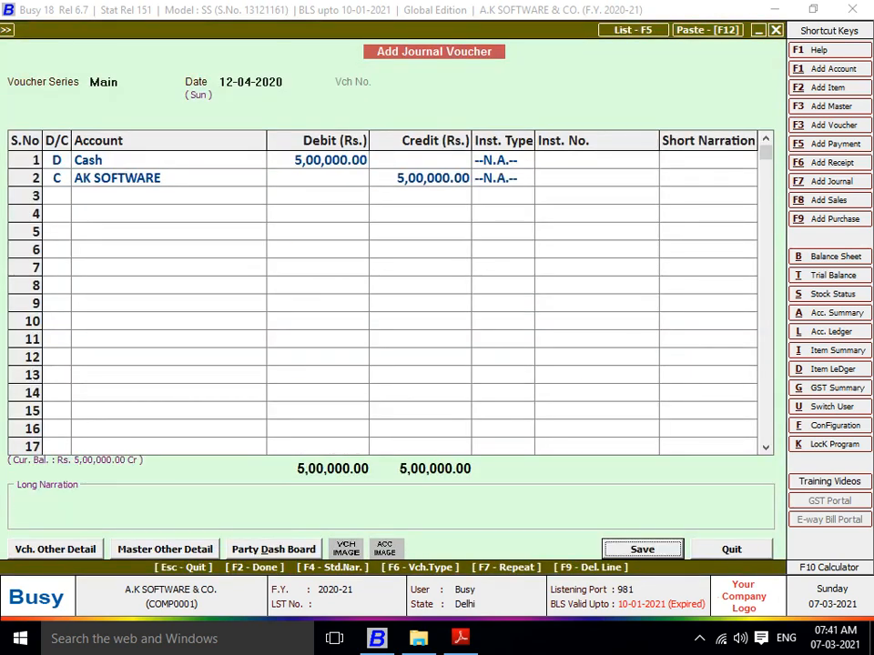
pyautogui.press('Left')
pyautogui.press('Return')
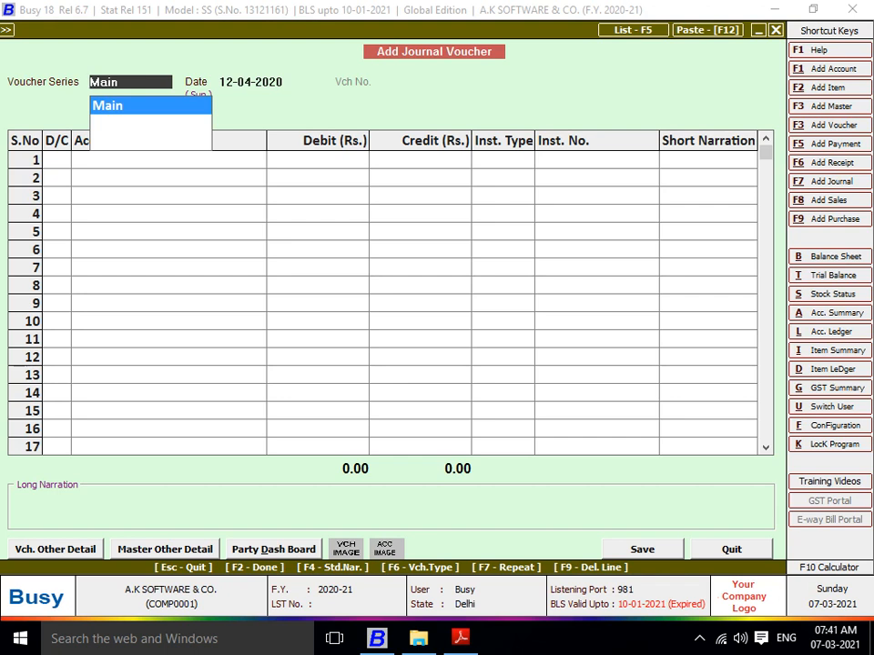
# Switch from journal entry to a new payment voucher.
pyautogui.press('Return')
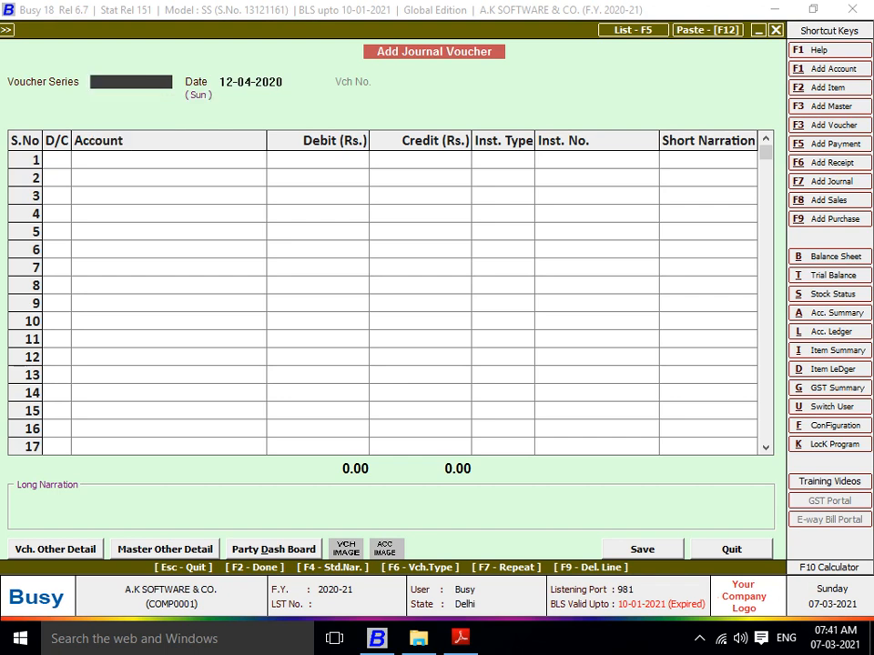
pyautogui.press('F5')
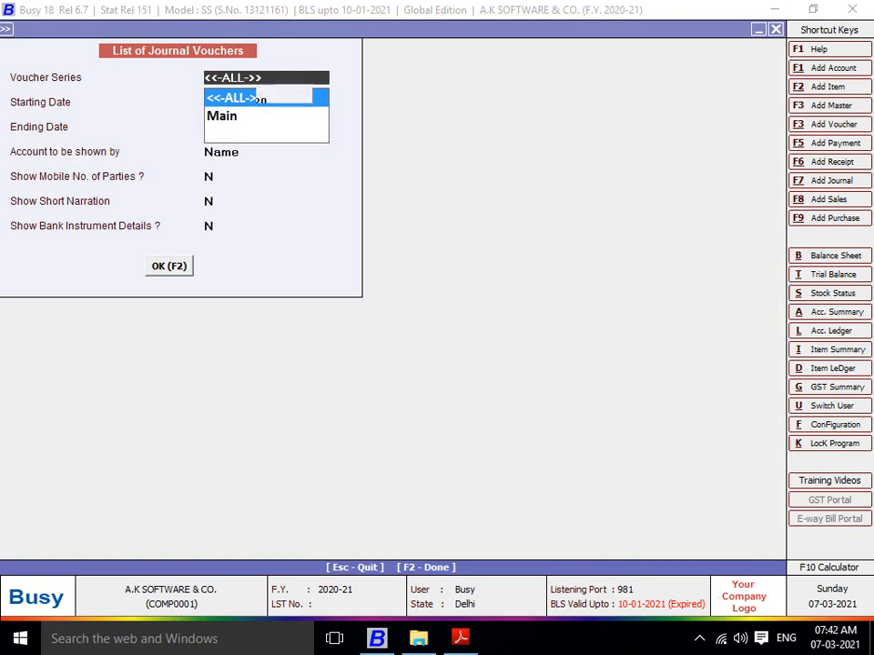
pyautogui.press('Escape')
pyautogui.press('F6')
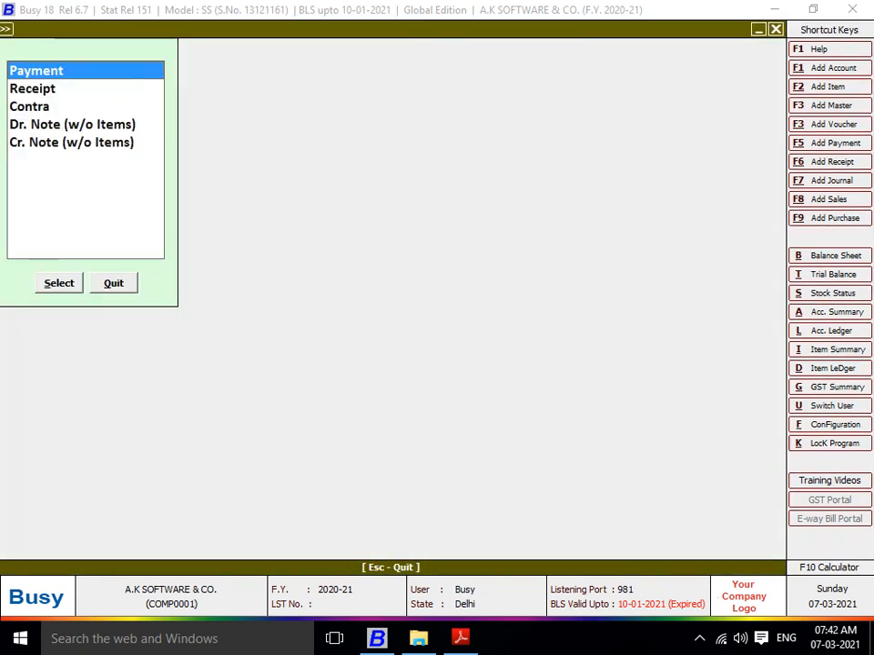
pyautogui.press('Return')
# Check the next payment entry's date in the Cash Book in Adobe Reader and date the payment voucher in Busy 08-04-2020.
pyautogui.hotkey('alt', 'Tab')
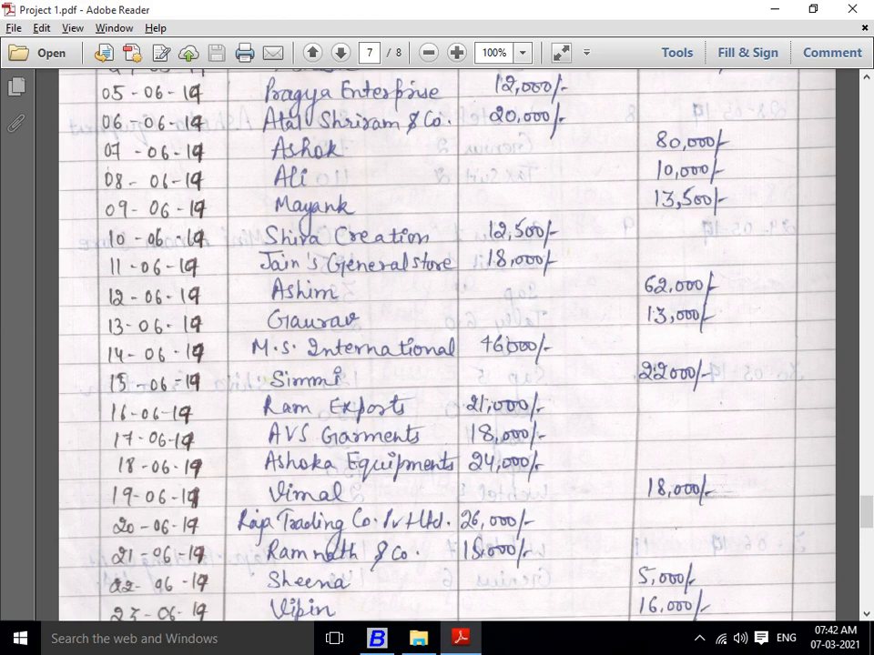
pyautogui.hotkey('alt', 'Tab')
pyautogui.press('Return')
pyautogui.write('8')
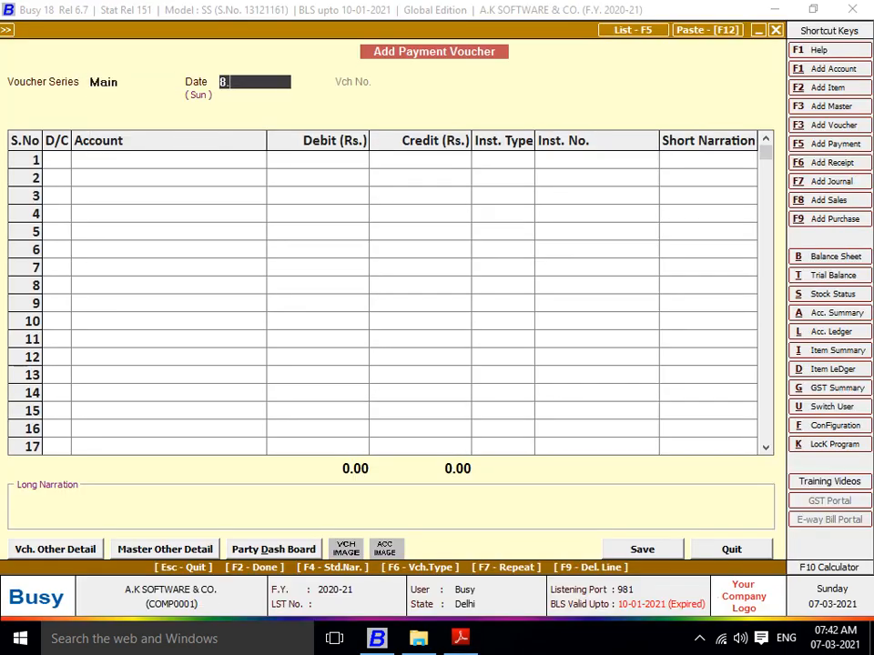
pyautogui.write('.4')
pyautogui.press('Return')
pyautogui.press('Return')
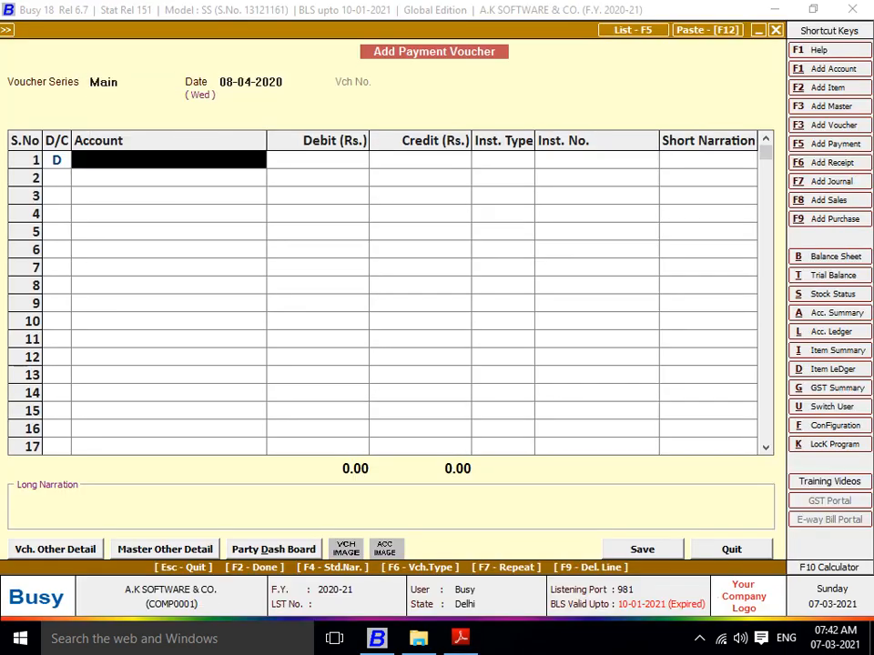
# Consult the 08-06 payment entry in Adobe Reader and debit that creditor's account in Busy with 10,000 on line 1, instrument type N.A.
pyautogui.write('ASHOK')
pyautogui.press('Return')
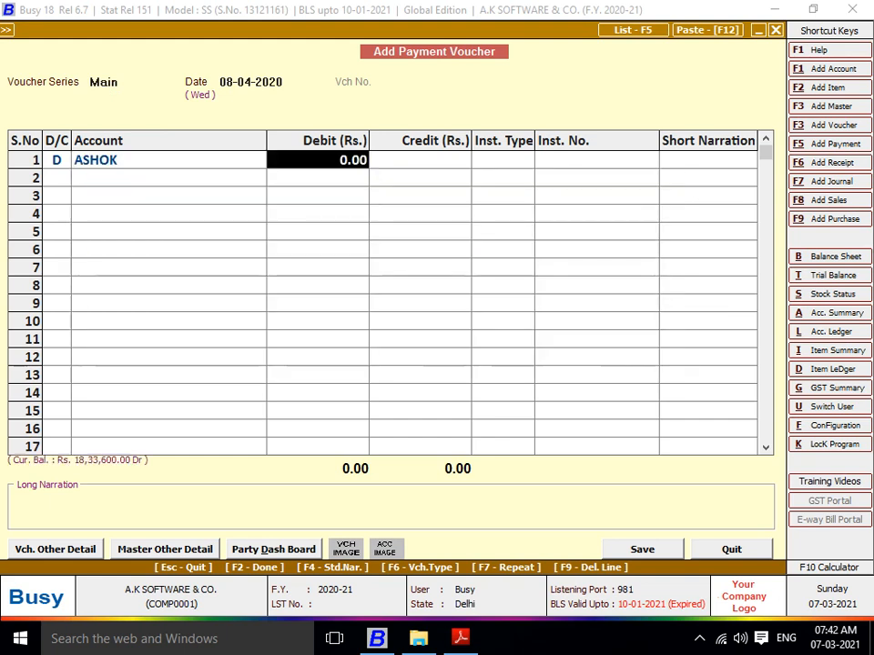
pyautogui.hotkey('shift', 'Tab')
pyautogui.write('ali')
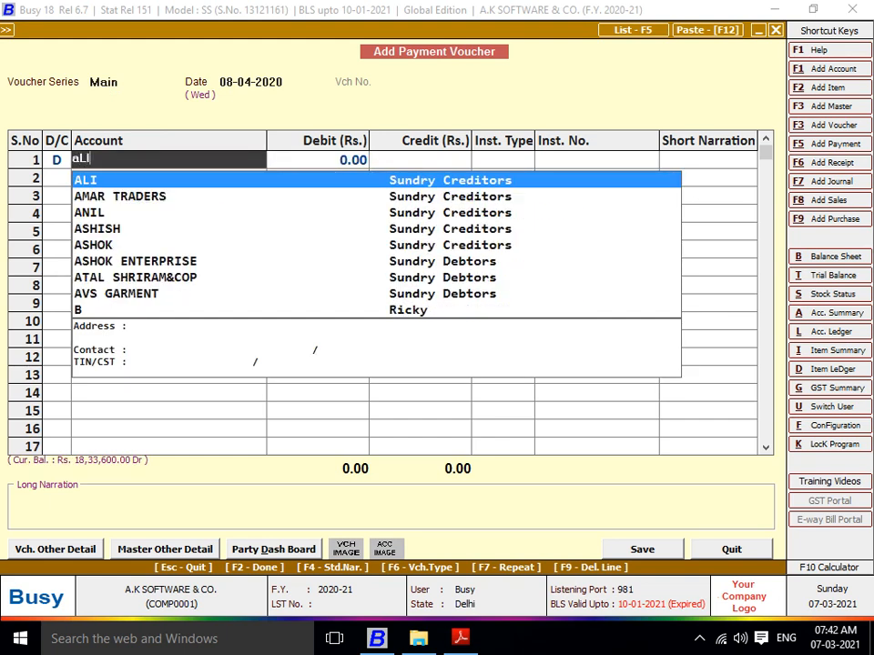
pyautogui.press('Return')
pyautogui.hotkey('alt', 'Tab')
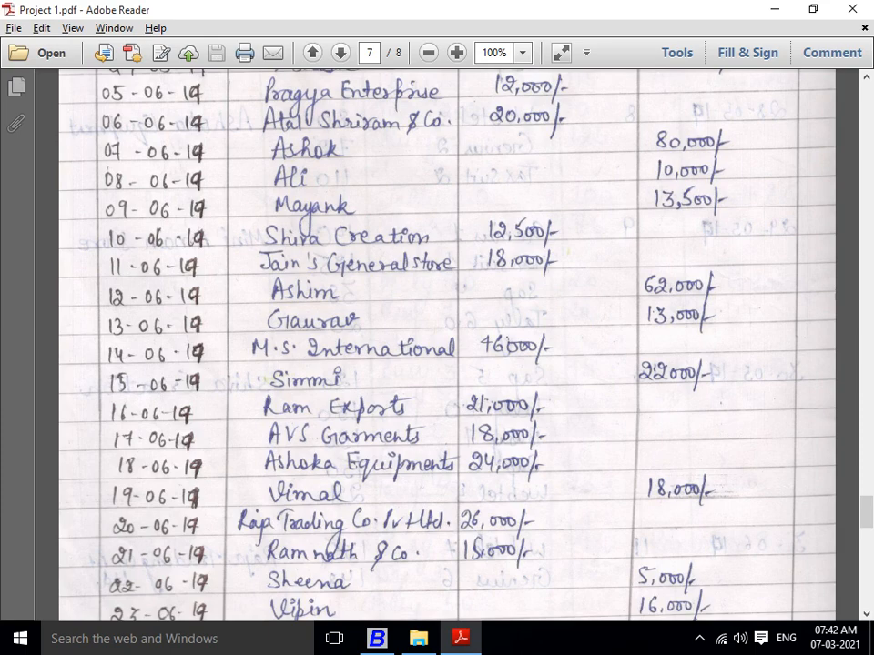
pyautogui.hotkey('alt', 'Tab')
pyautogui.write('10,00')
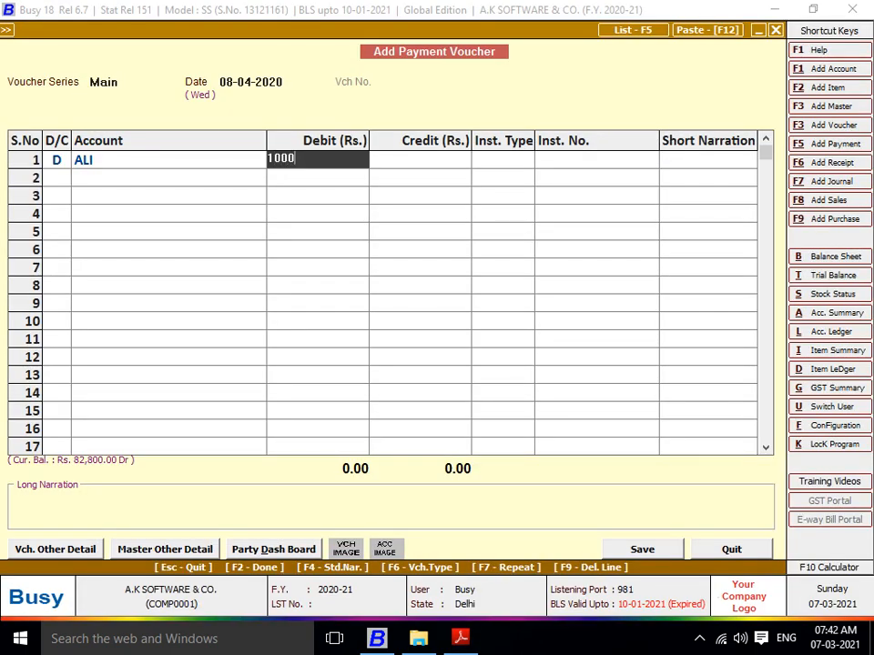
pyautogui.write('0')
pyautogui.press('Return')
pyautogui.press('Return')
pyautogui.press('Return')
# Credit the Cash account with 10,000 on line 2, instrument type N.A., and save the payment voucher, accepting the negative cash balance.
pyautogui.press('Return')
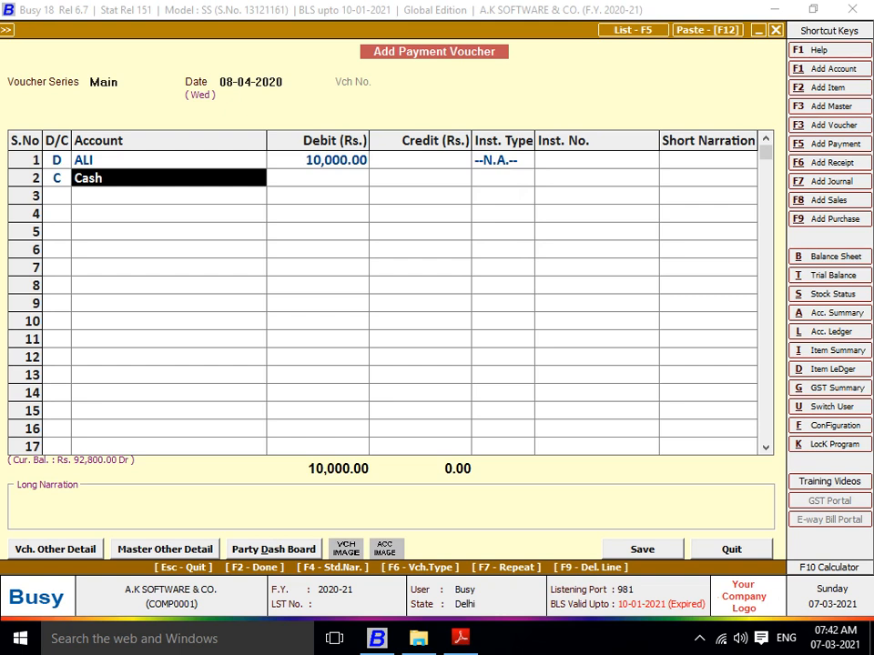
pyautogui.press('Return')
pyautogui.press('Return')
pyautogui.press('Return')
pyautogui.press('Return')
pyautogui.press('Return')
pyautogui.press('Return')
pyautogui.press('Return')
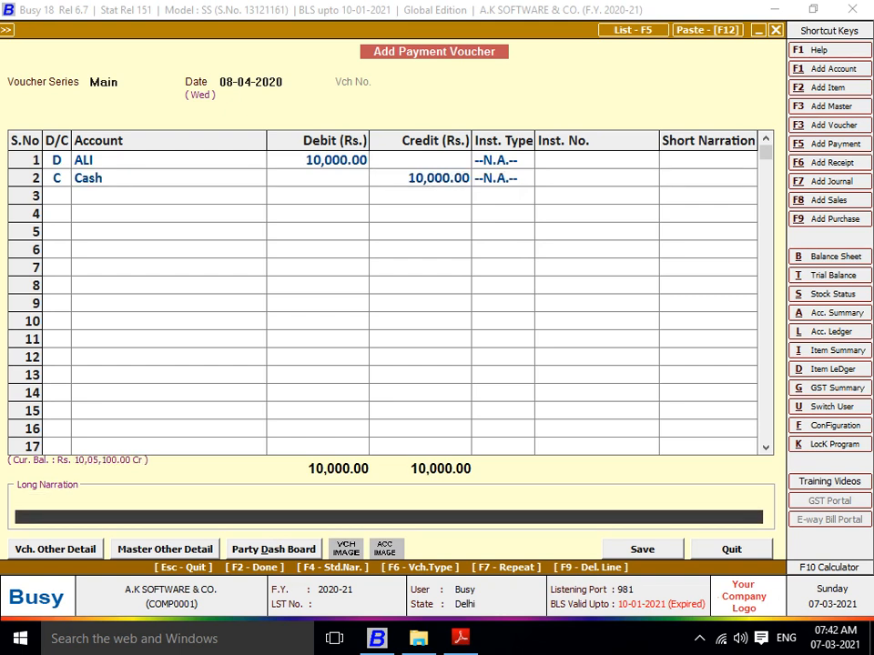
pyautogui.press('Left')
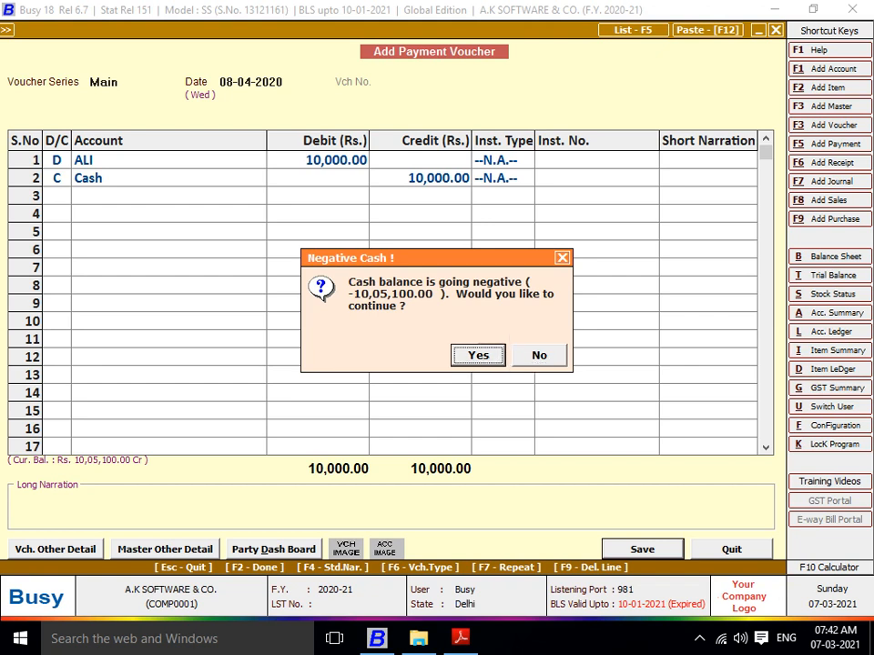
pyautogui.press('Return')
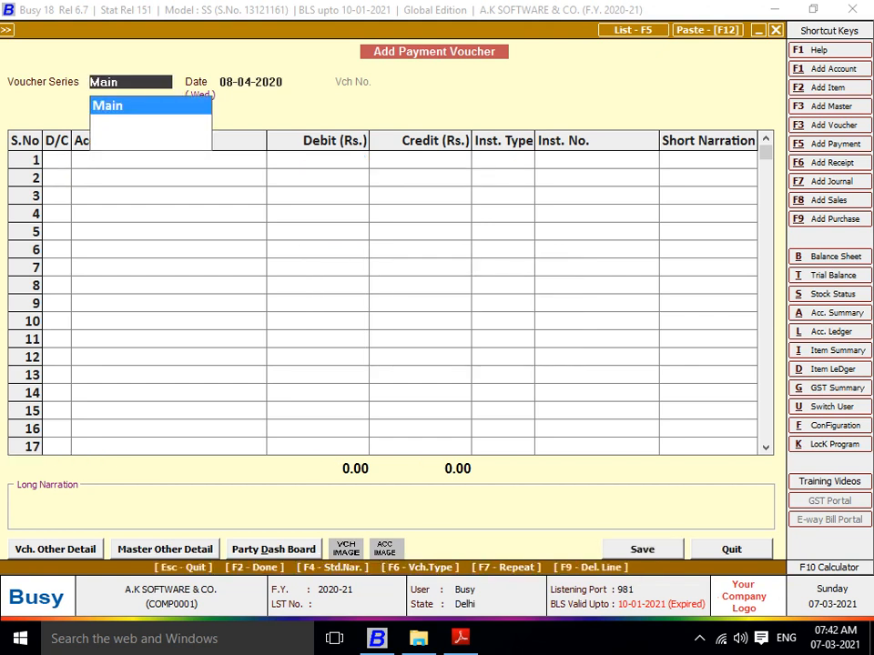
# Check the 09-06 payment entry in the Cash Book in Adobe Reader and date the payment voucher in Busy 09-04-2020.
pyautogui.hotkey('alt', 'Tab')
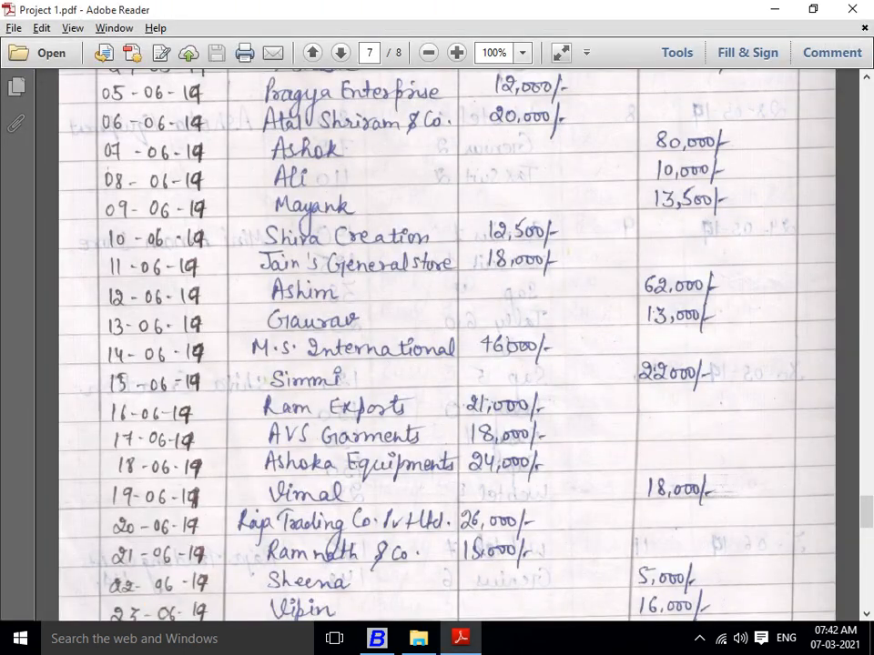
pyautogui.scroll(-1, 446, 346)
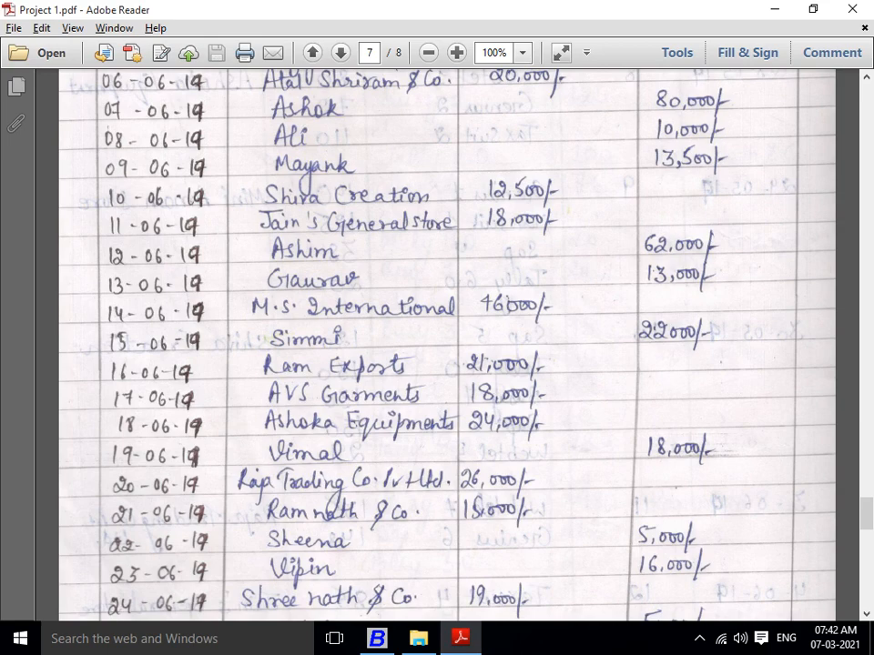
pyautogui.hotkey('alt', 'Tab')
pyautogui.press('Return')
pyautogui.write('9')
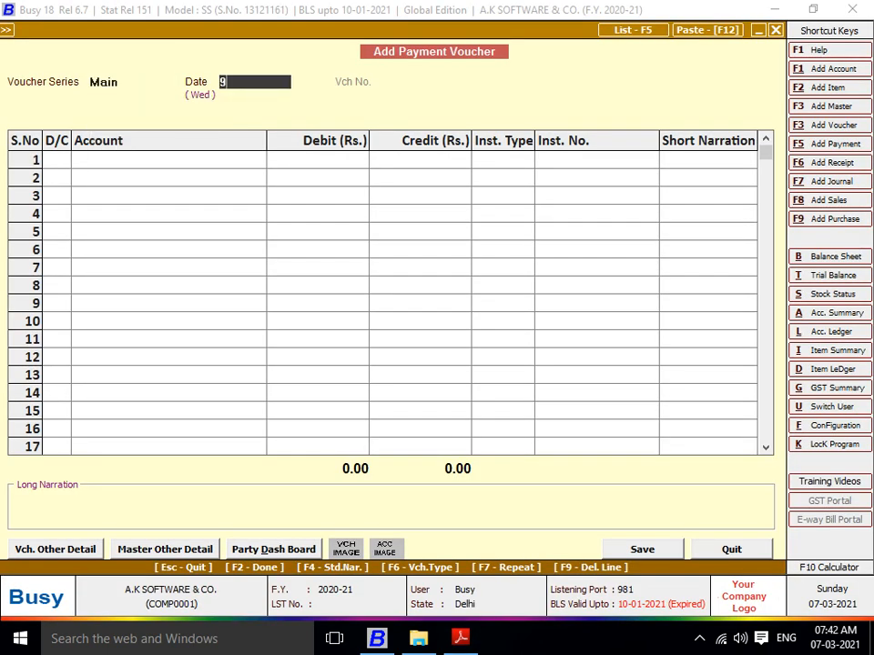
pyautogui.write('.4')
pyautogui.press('Return')
pyautogui.press('Return')
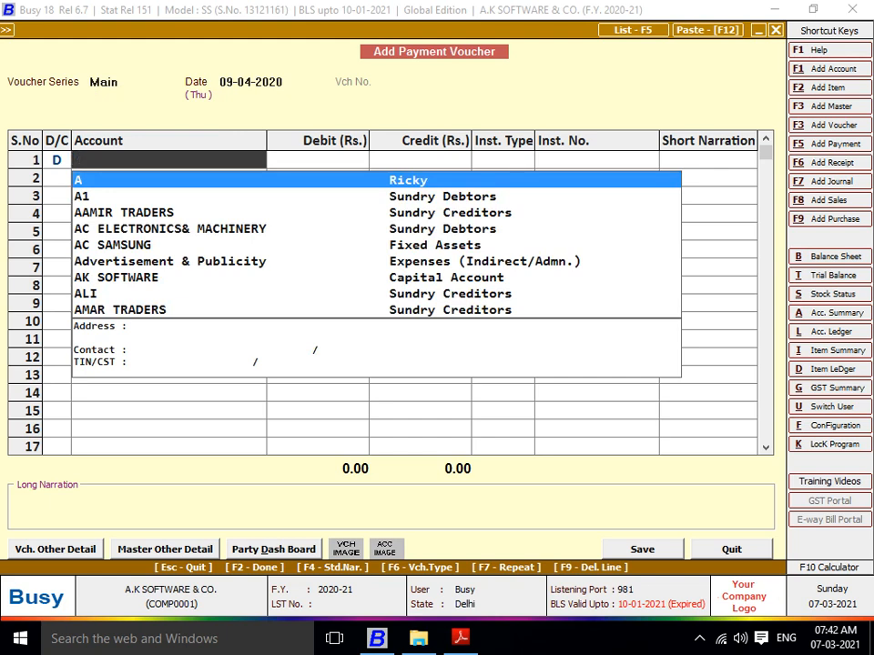
# Debit the account of the creditor in the 09-06 Cash Book entry with 13,500 on line 1, instrument type N.A.
pyautogui.write('MAYANK')
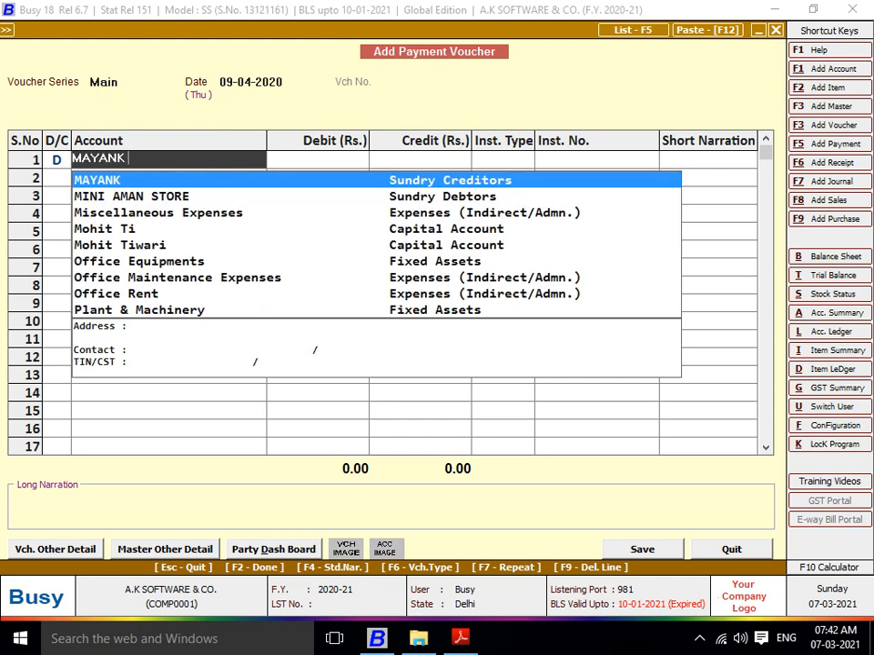
pyautogui.press('Return')
pyautogui.write('13500')
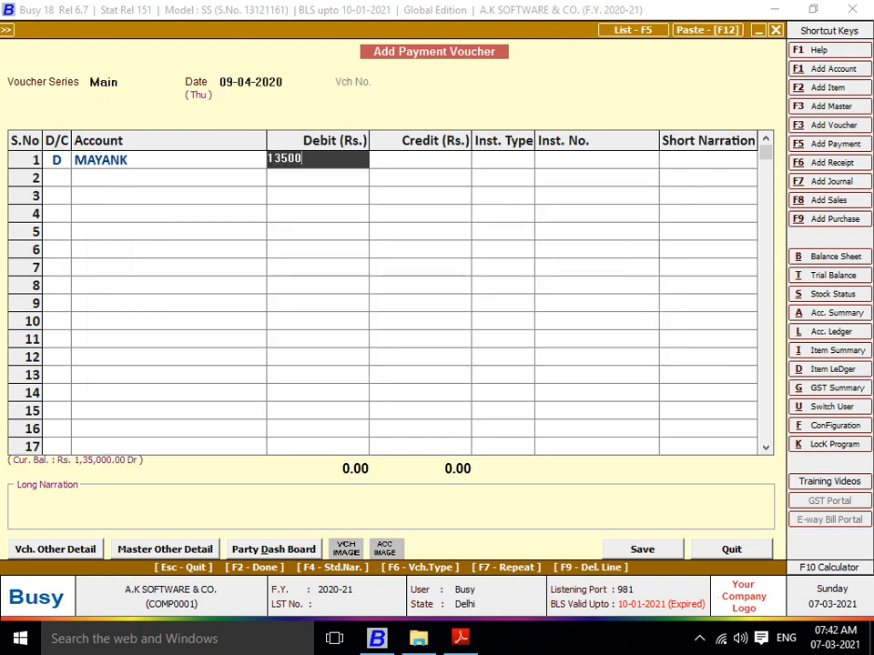
pyautogui.press('Return')
pyautogui.press('Return')
# Credit the Cash account with 13,500 on line 2, instrument type N.A., and save the payment voucher, accepting the negative cash balance.
pyautogui.press('Return')
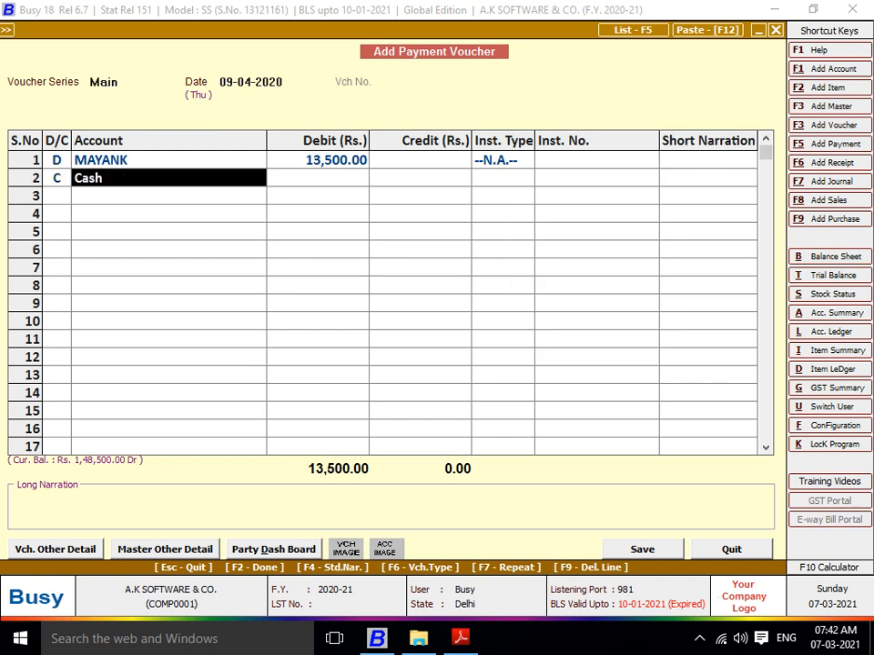
pyautogui.press('Return')
pyautogui.press('Return')
pyautogui.press('Return')
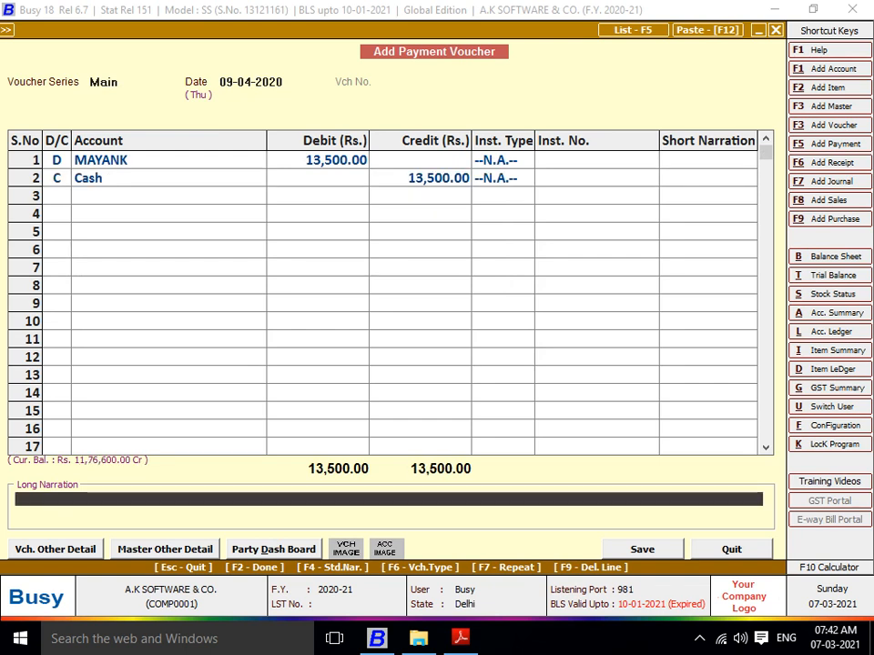
pyautogui.press('Return')
pyautogui.press('Return')
pyautogui.press('Return')
pyautogui.press('Left')
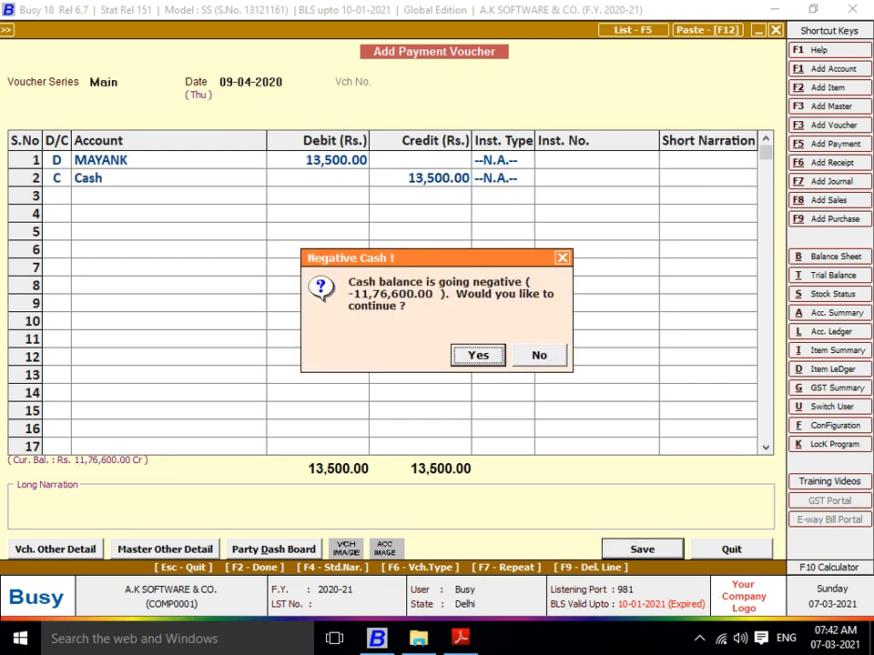
pyautogui.press('Return')
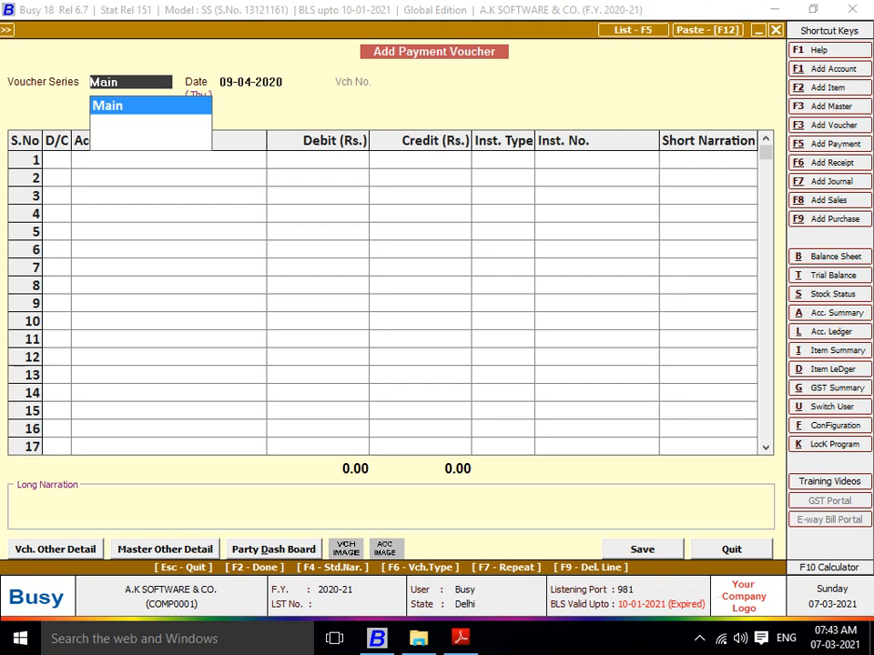
# Switch to Adobe Reader and examine the Axis Bank Book's dates, particulars, cheque references, receipts and payments on page 8.
pyautogui.hotkey('alt', 'Tab')
pyautogui.scroll(-10, 446, 346)
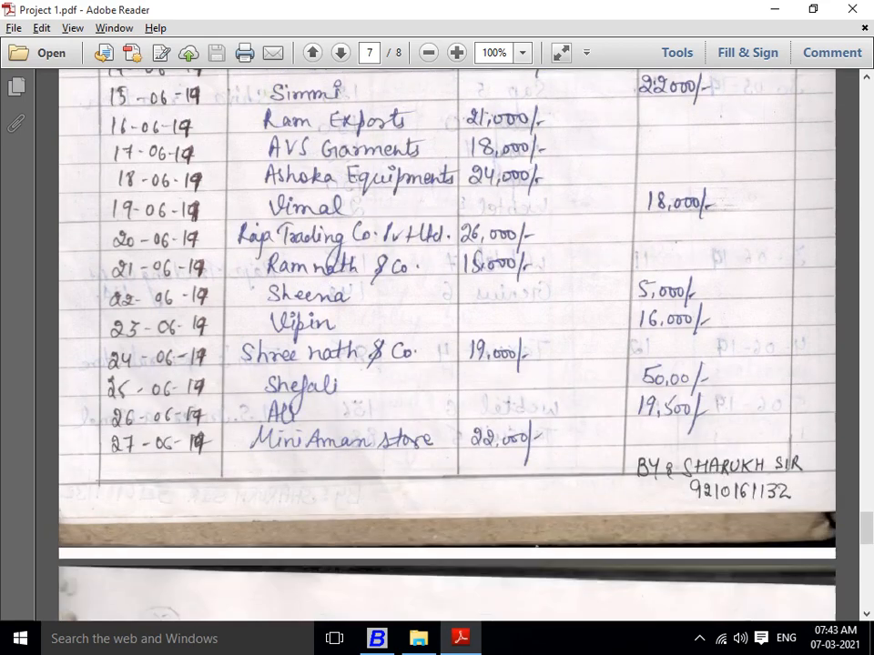
pyautogui.scroll(-1, 446, 364)
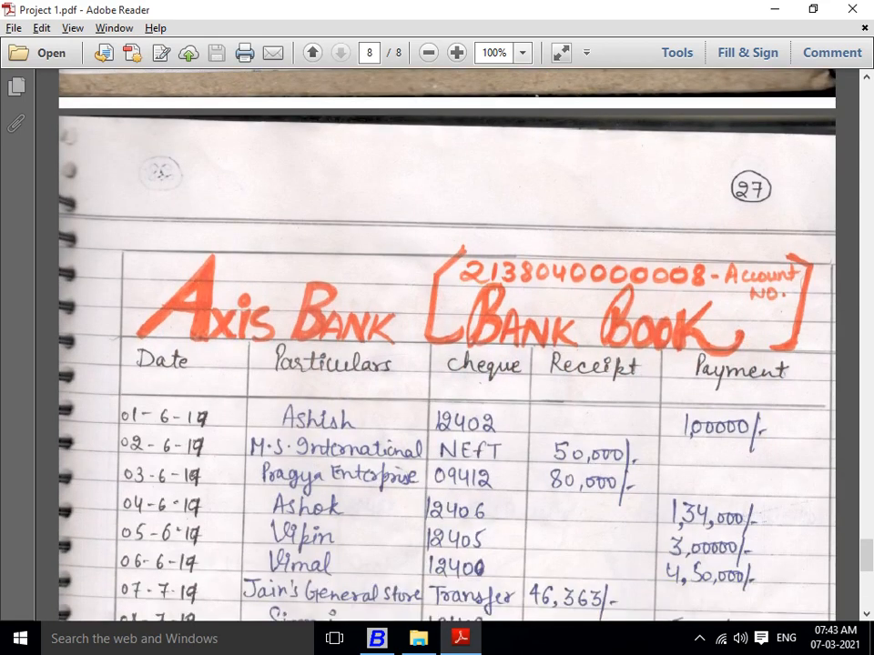
pyautogui.scroll(-3, 446, 364)
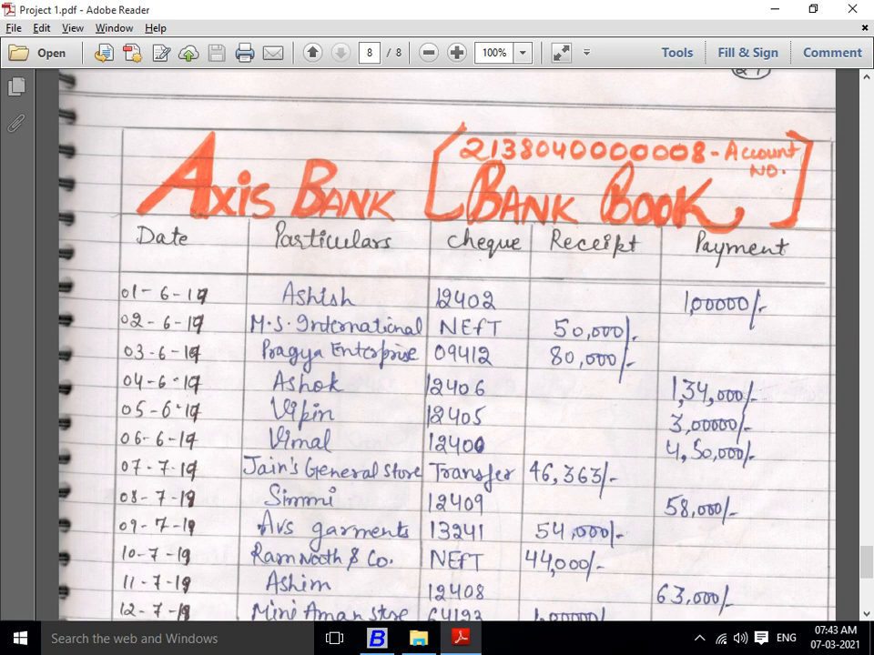
pyautogui.scroll(-1, 446, 364)
pyautogui.scroll(1, 446, 364)
pyautogui.scroll(-1, 436, 346)
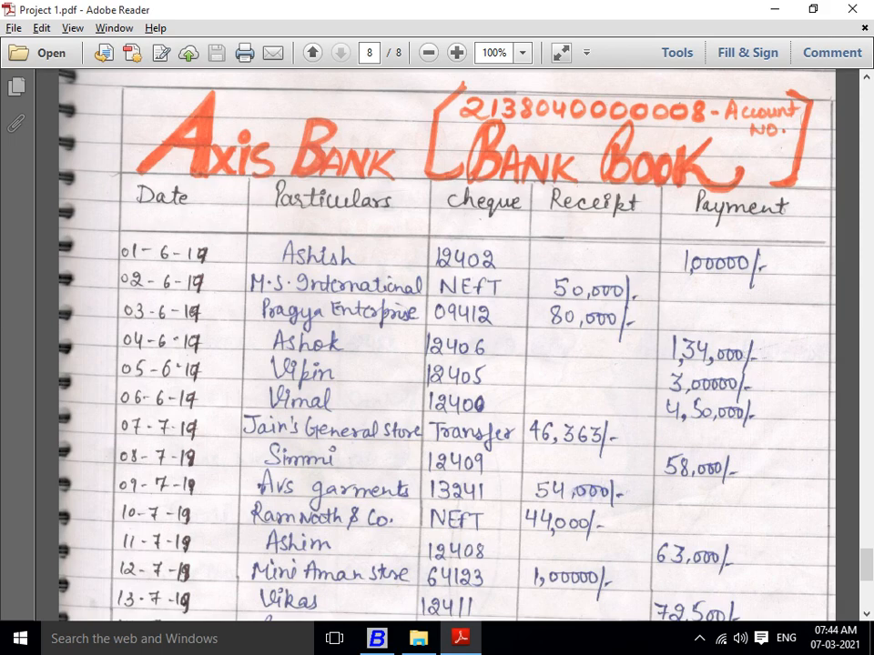
pyautogui.hotkey('alt', 'Tab')
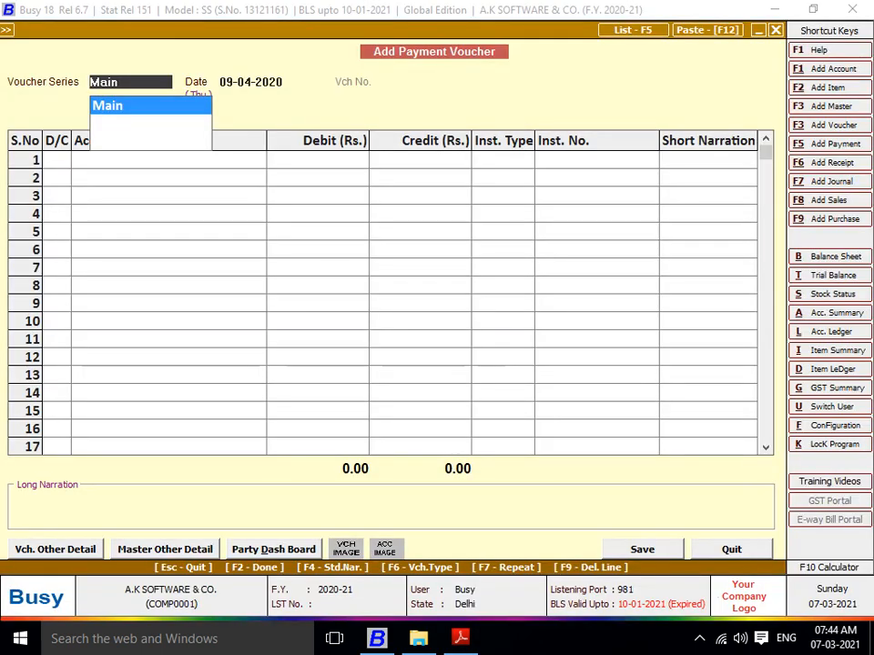
pyautogui.hotkey('alt', 'Tab')
pyautogui.scroll(-2, 446, 346)
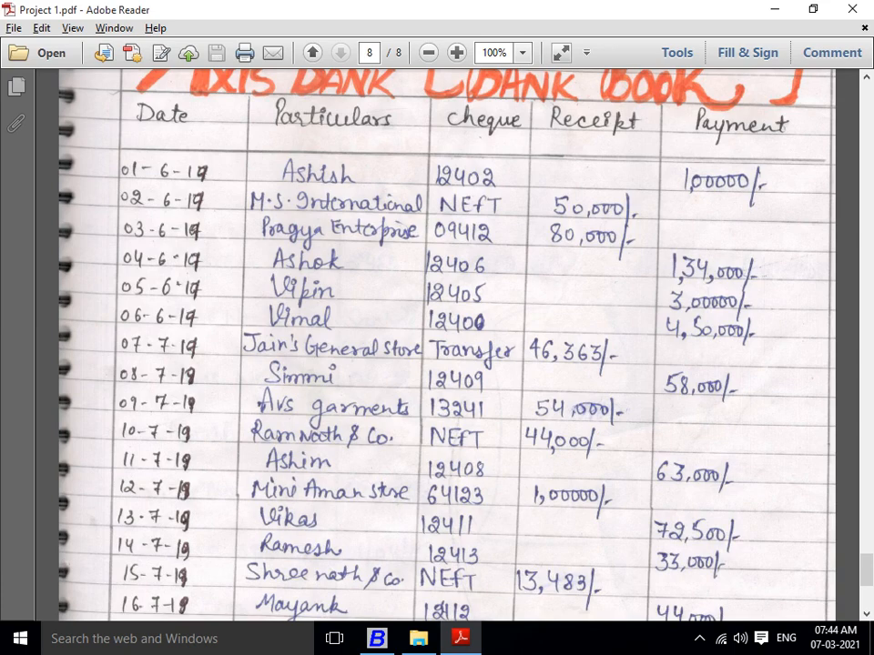
pyautogui.hotkey('alt', 'Tab')
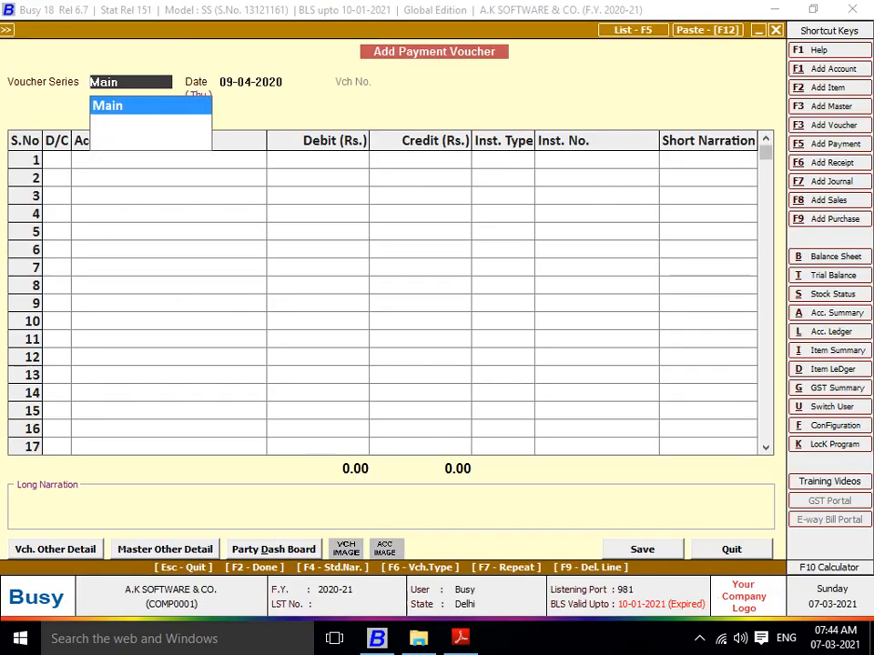
# Consult the Bank Book's first payment entry in Adobe Reader and date the new payment voucher in Busy 01-04-2020.
pyautogui.press('Return')
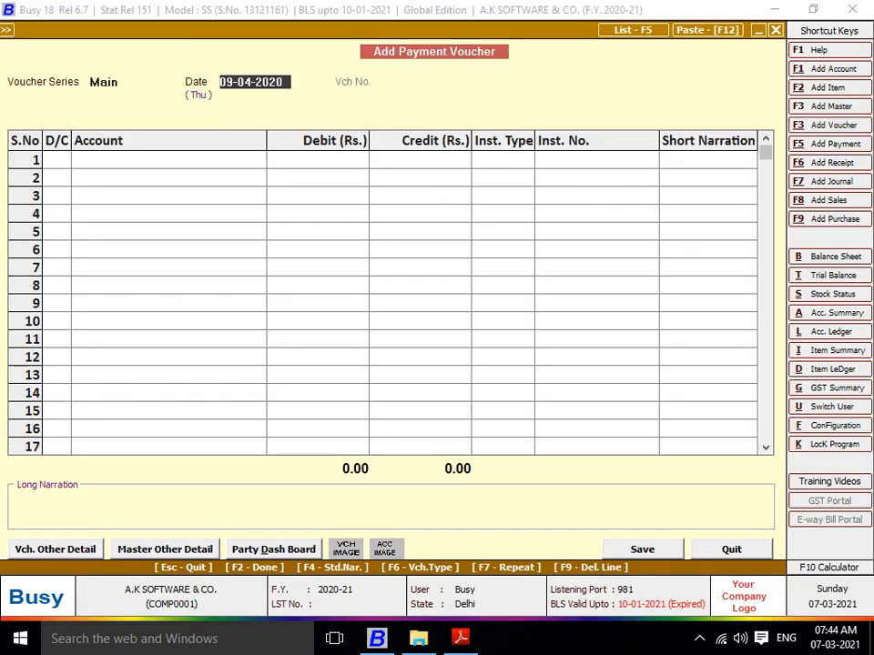
pyautogui.hotkey('alt', 'Tab')
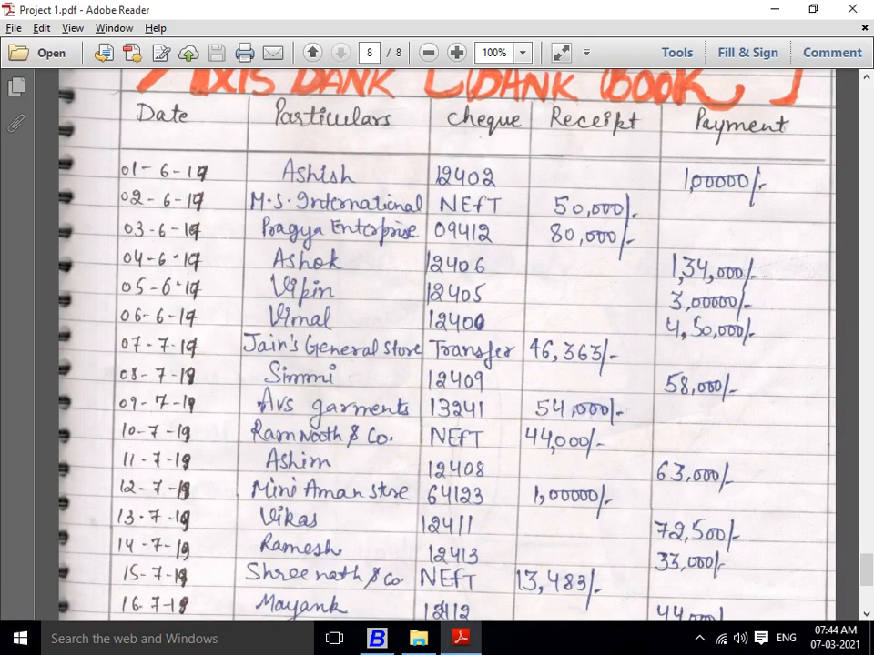
pyautogui.hotkey('alt', 'Tab')
pyautogui.write('1.4')
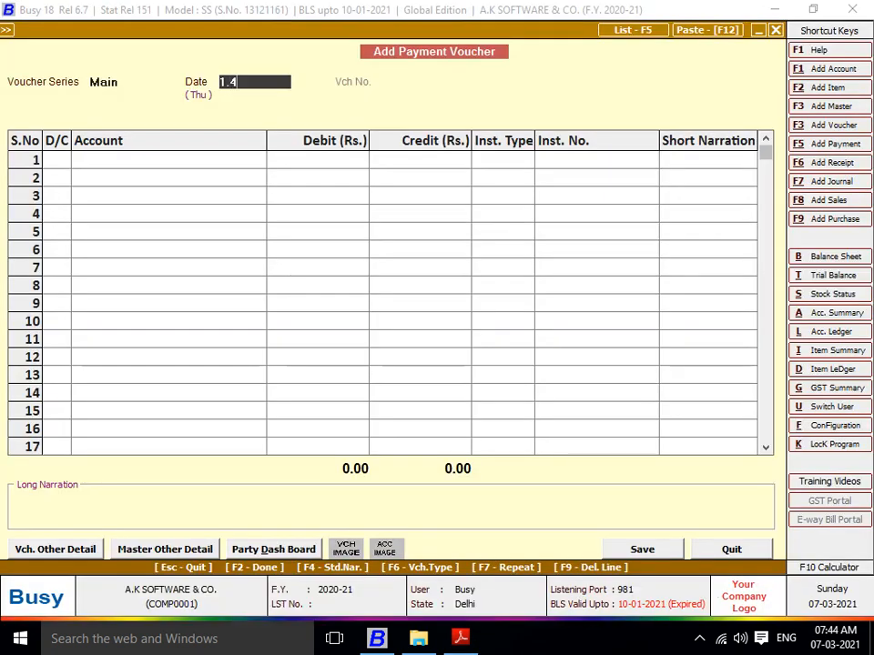
pyautogui.press('Return')
pyautogui.press('Return')
# Debit the account of the creditor in the Bank Book's first entry with 1,00,000 on line 1.
pyautogui.write('aSHIS')
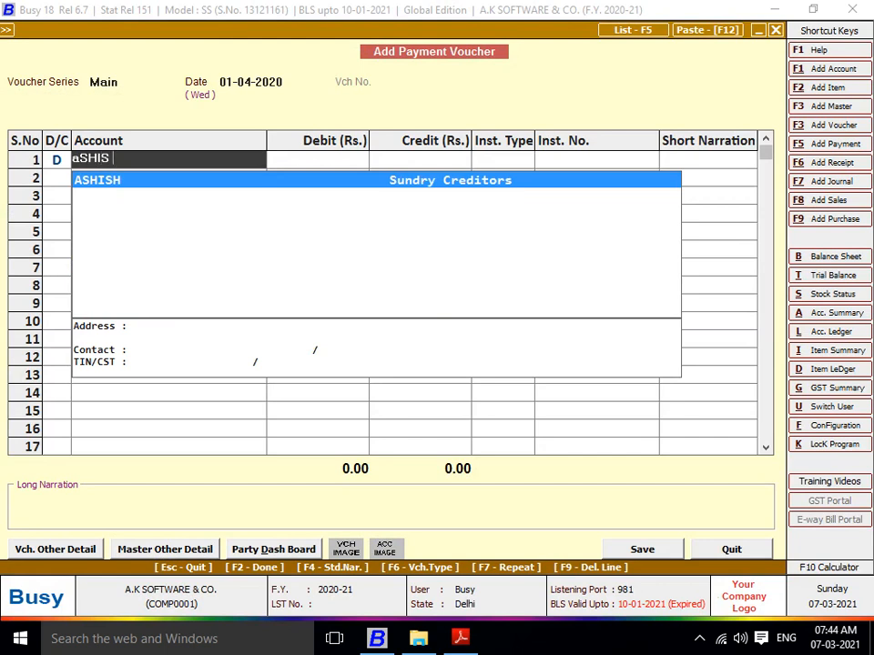
pyautogui.press('Return')
pyautogui.write('1,00,00')
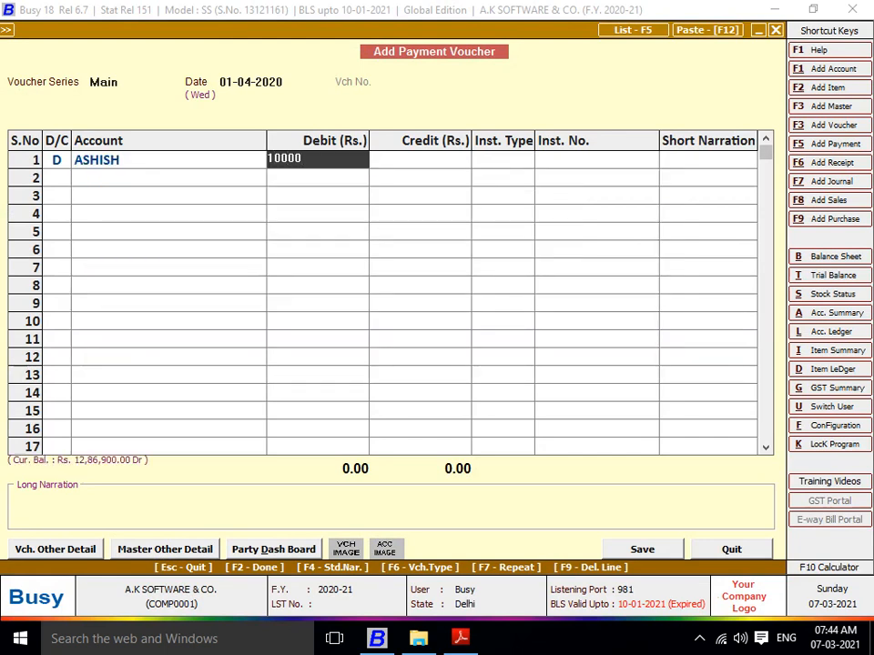
pyautogui.write('0')
pyautogui.press('Return')
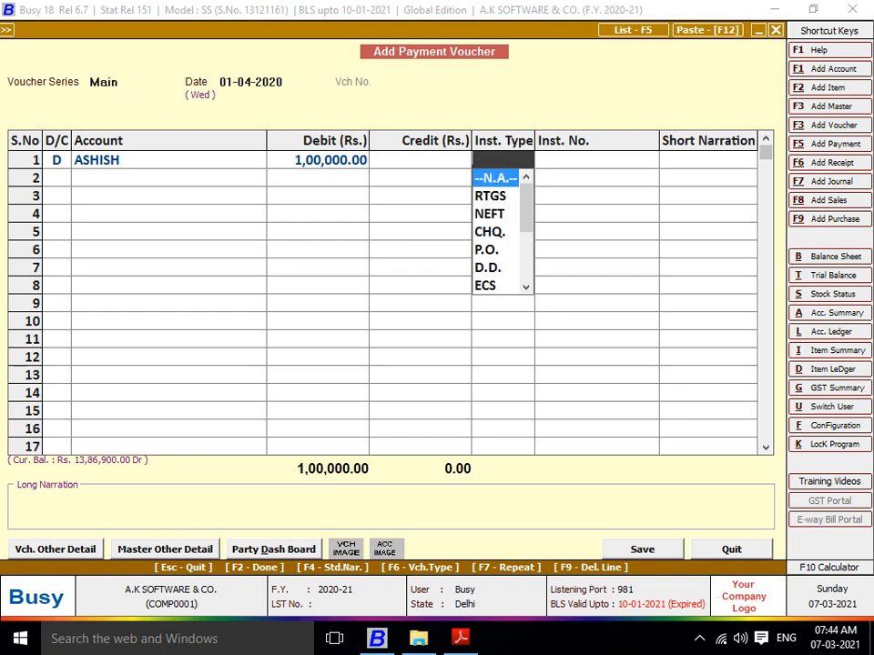
# Look through the instrument types available for line 1, from RTGS, NEFT and CHQ. through to Transfer.
pyautogui.press('Down')
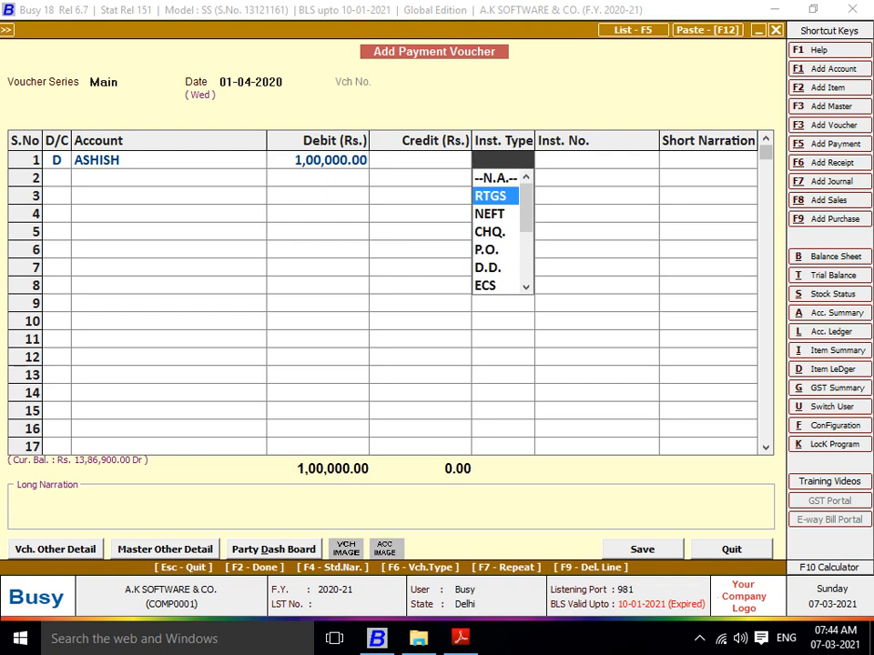
pyautogui.press('Down')
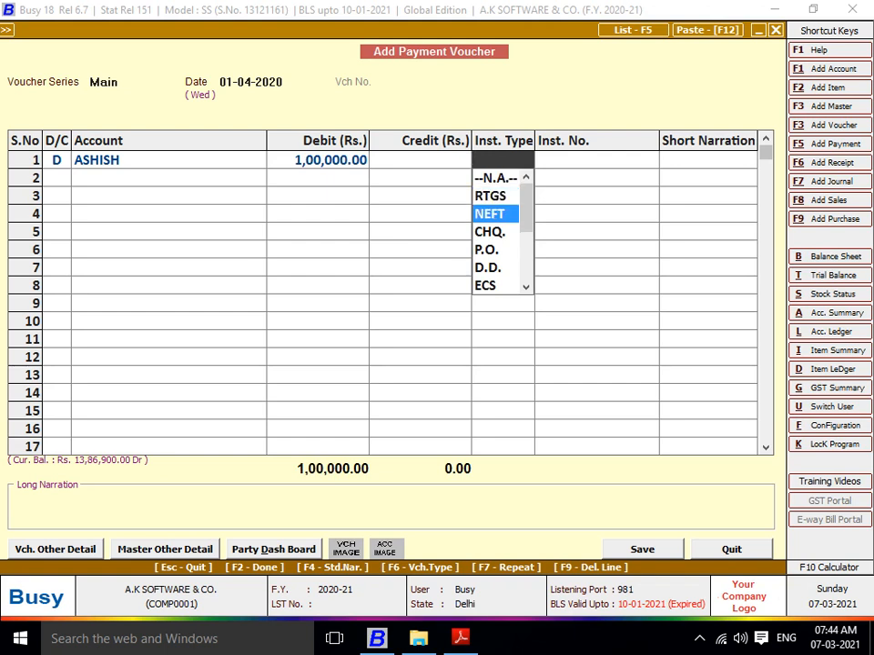
pyautogui.press('Down')
pyautogui.press('Down')
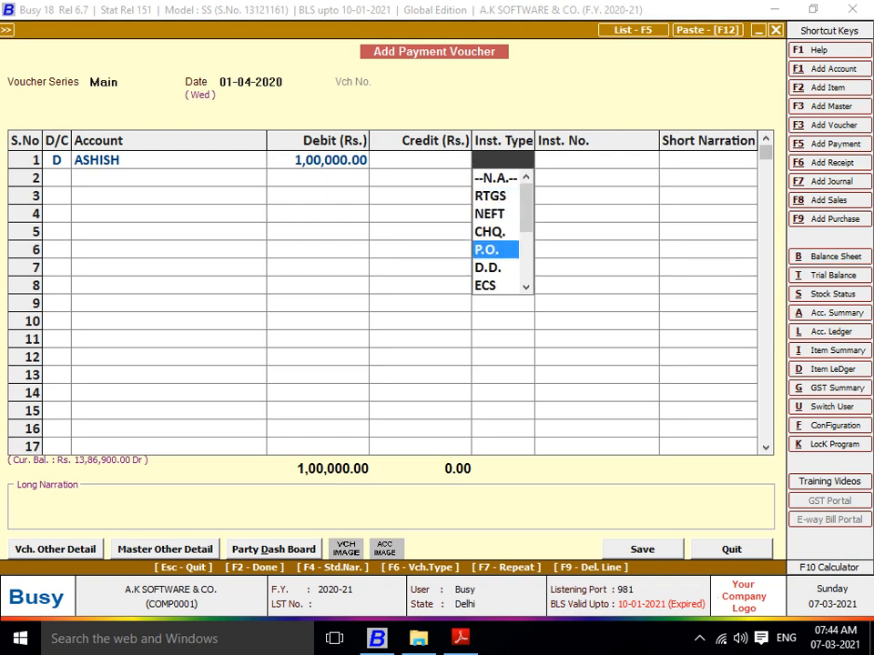
pyautogui.press('Down')
pyautogui.press('Down')
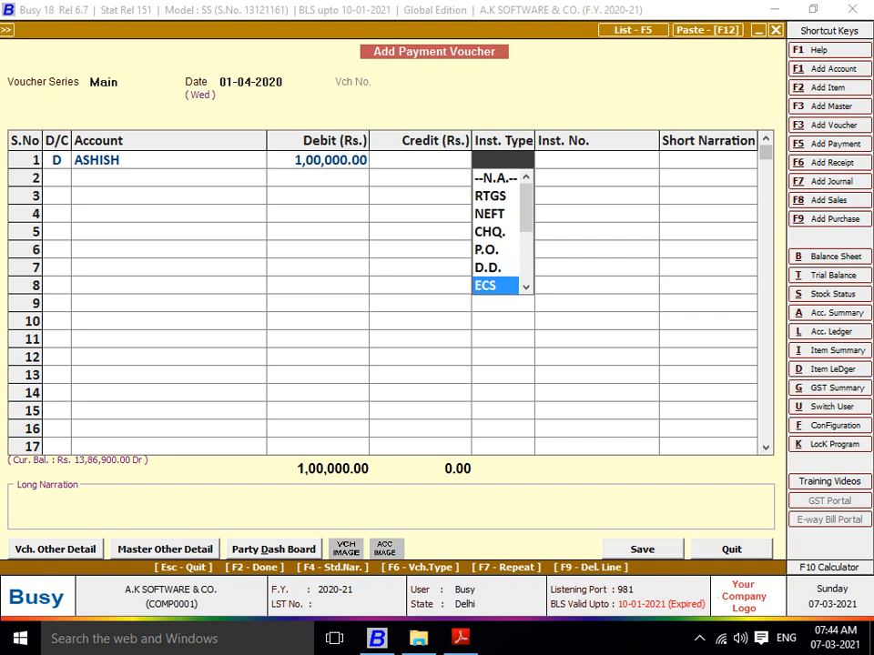
pyautogui.press('Down')
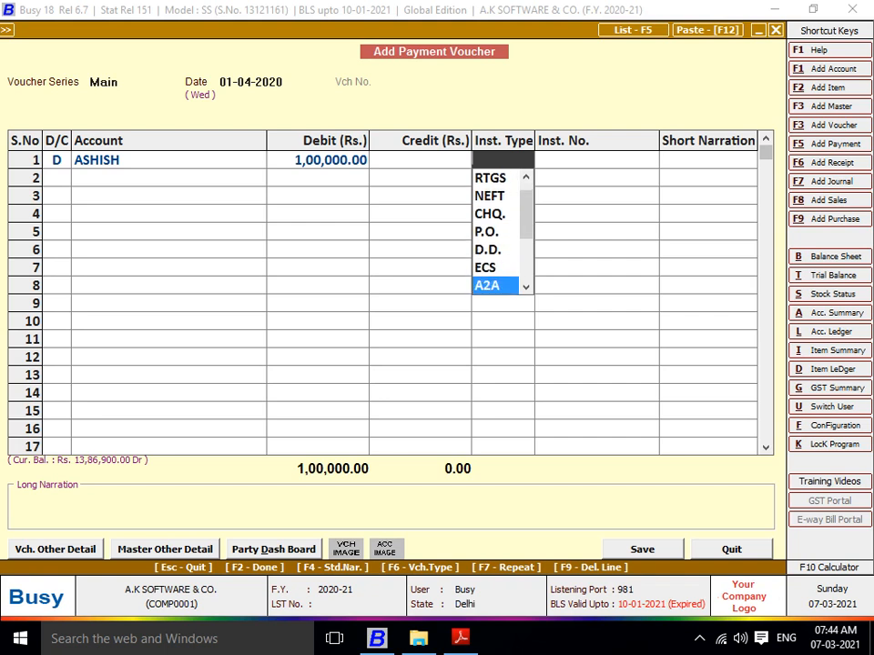
pyautogui.press('Down')
pyautogui.press('Down')
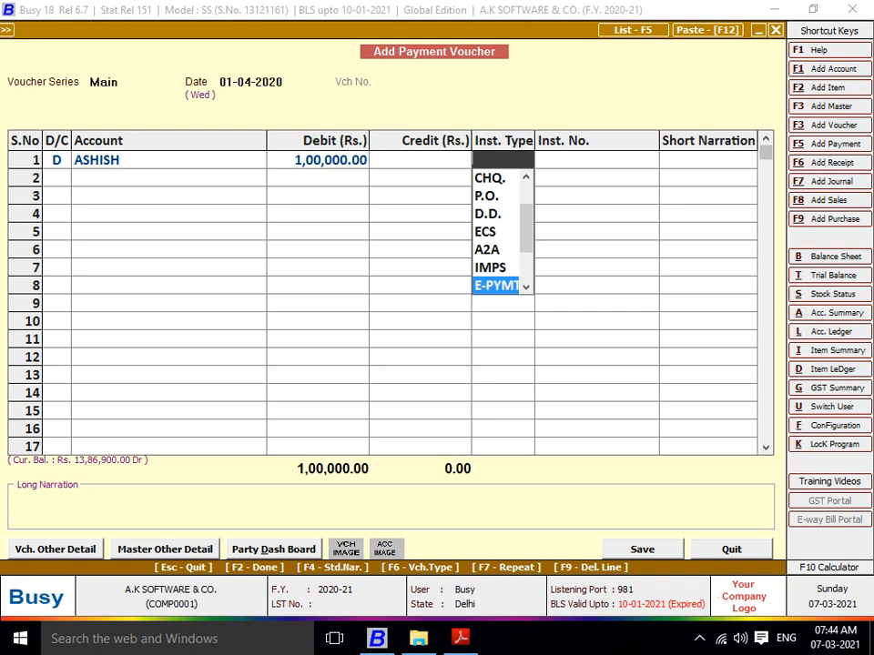
pyautogui.press('Down')
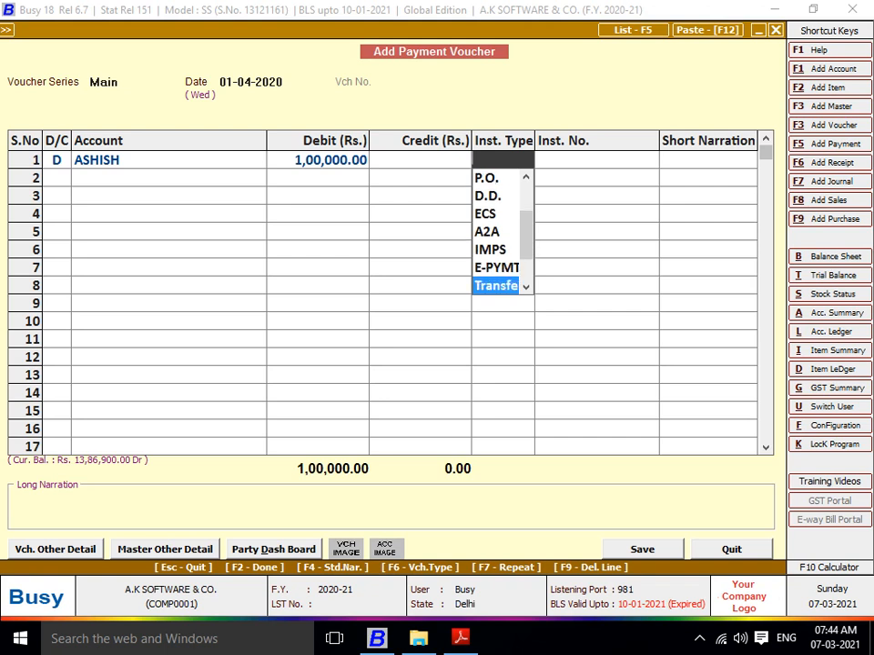
# Review the instrument types available for the first debit row, from RTGS, NEFT and CHQ. through Wallet, UPI and Other.
pyautogui.press('Down')
pyautogui.press('Down')
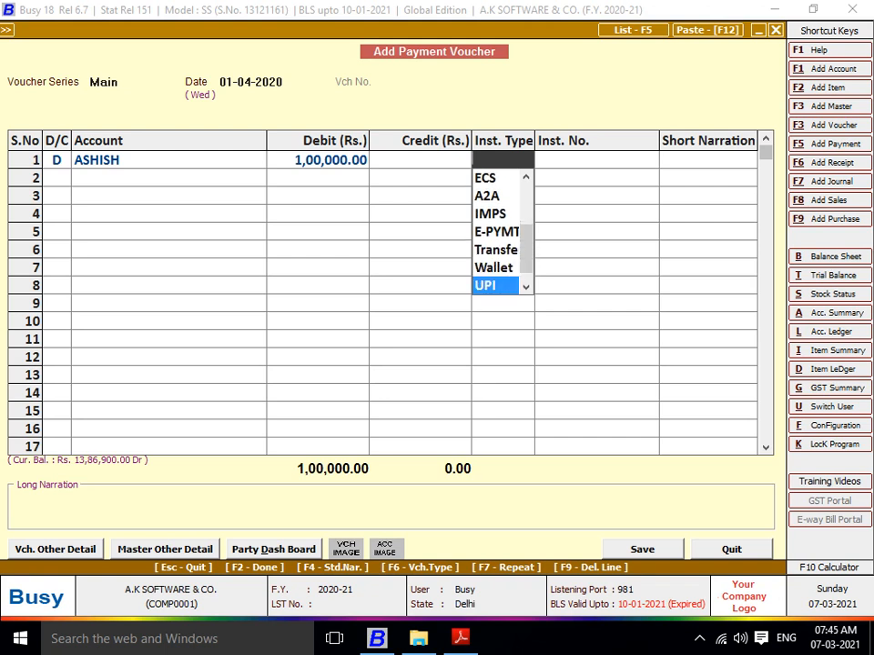
pyautogui.press('Down')
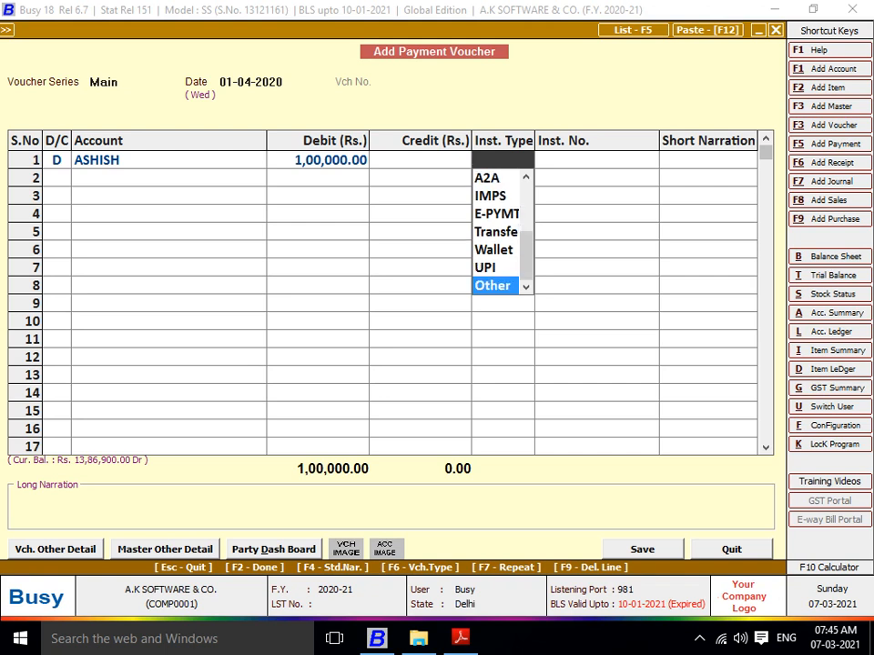
pyautogui.press('Up')
pyautogui.press('Up')
pyautogui.press('Up')
pyautogui.press('Up')
pyautogui.press('Up')
pyautogui.press('Up')
pyautogui.press('Up')
pyautogui.press('Up')
pyautogui.press('Up')
pyautogui.press('Up')
pyautogui.press('Up')
pyautogui.press('Up')
pyautogui.press('Up')
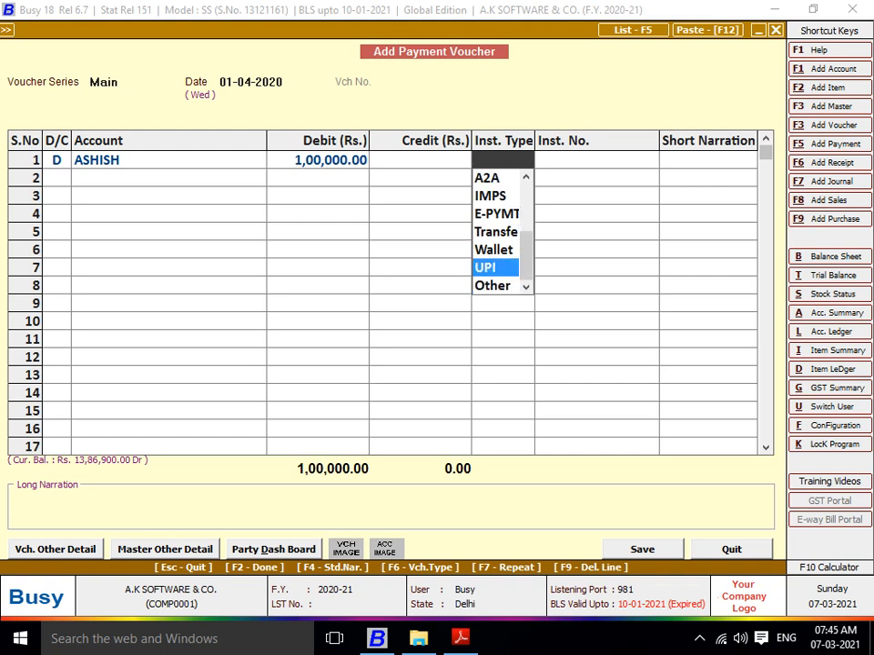
pyautogui.press('Down')
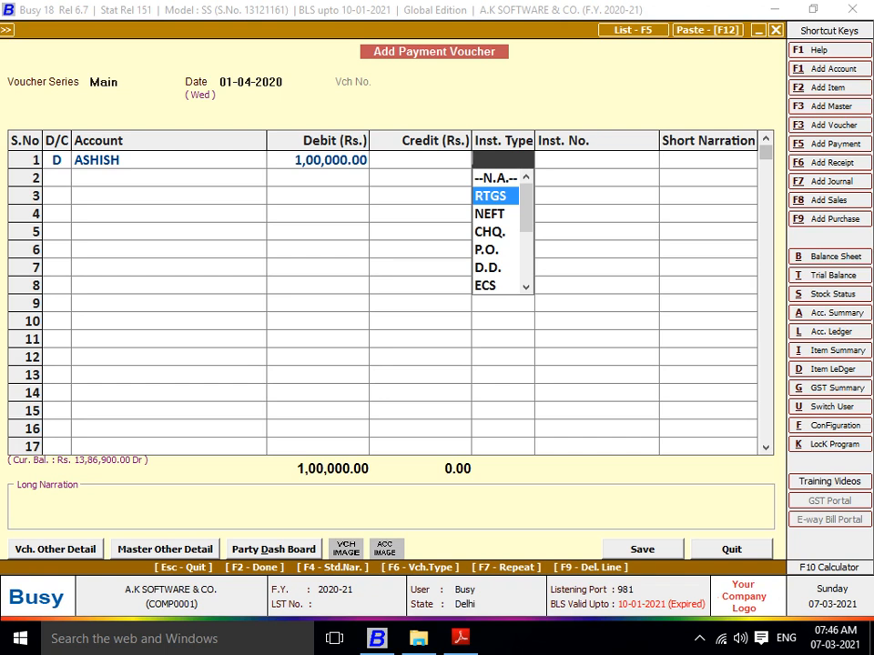
pyautogui.press('Down')
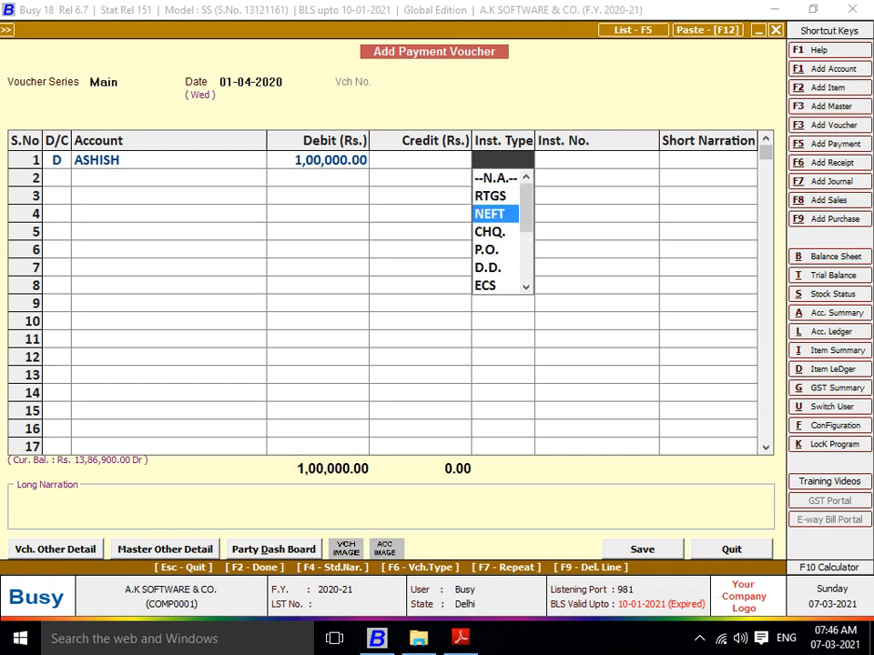
pyautogui.press('Down')
pyautogui.press('Down')
pyautogui.press('Down')
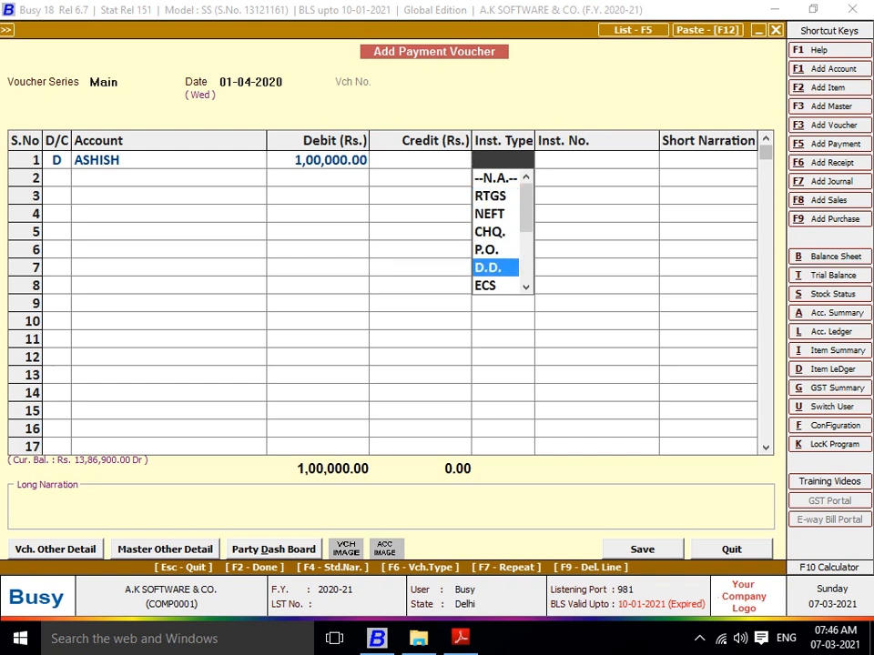
pyautogui.press('Down')
pyautogui.press('Up')
pyautogui.press('Down')
pyautogui.press('Down')
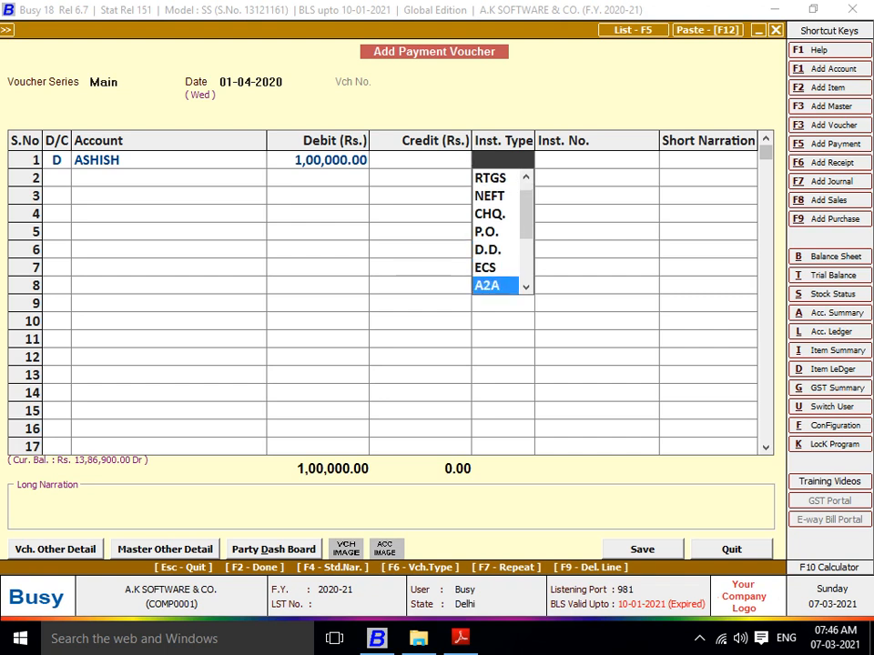
pyautogui.press('Down')
pyautogui.press('Down')
pyautogui.press('Down')
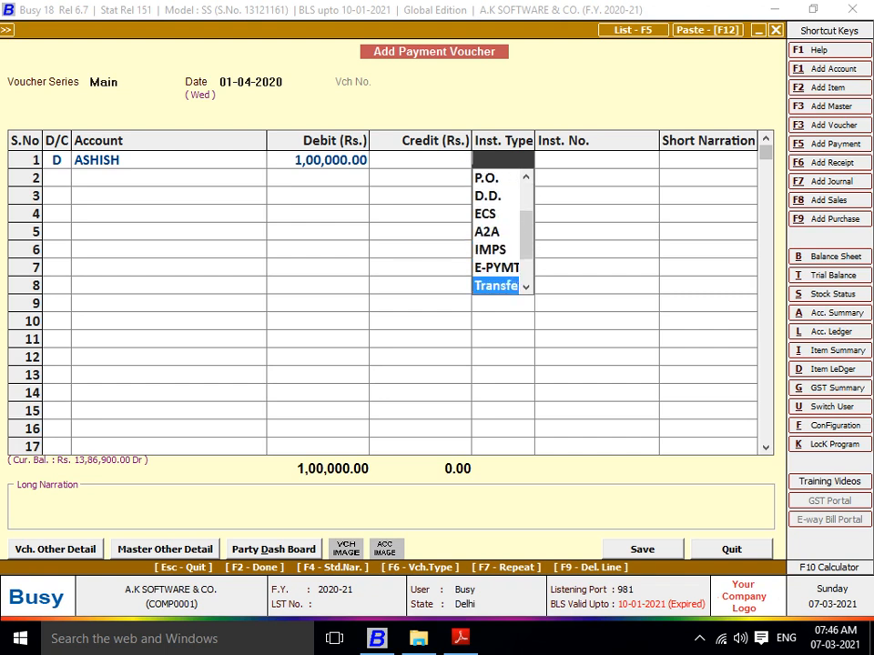
pyautogui.press('Up')
pyautogui.press('Up')
pyautogui.press('Up')
pyautogui.press('Up')
pyautogui.press('Up')
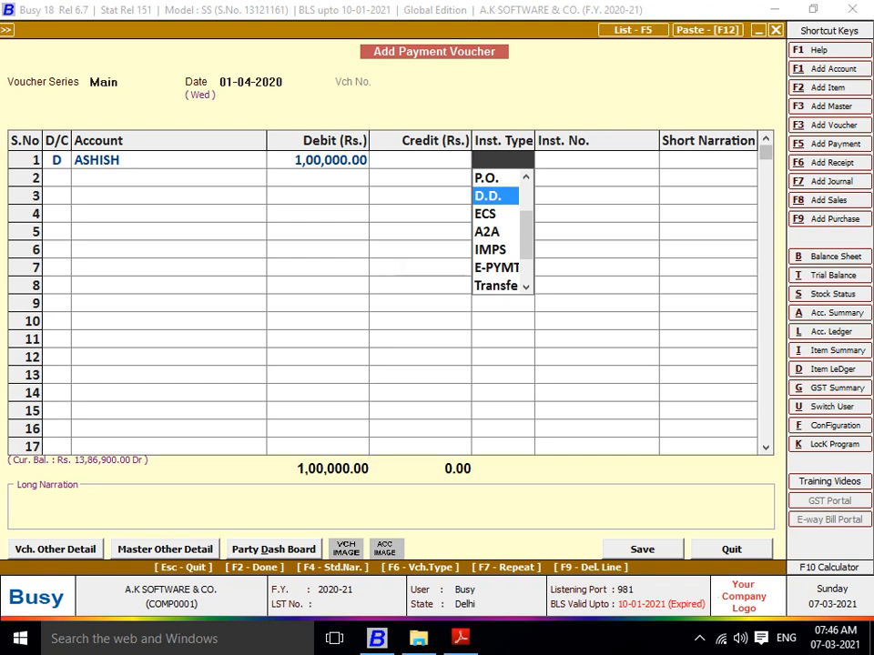
pyautogui.press('Down')
pyautogui.press('Down')
pyautogui.press('Down')
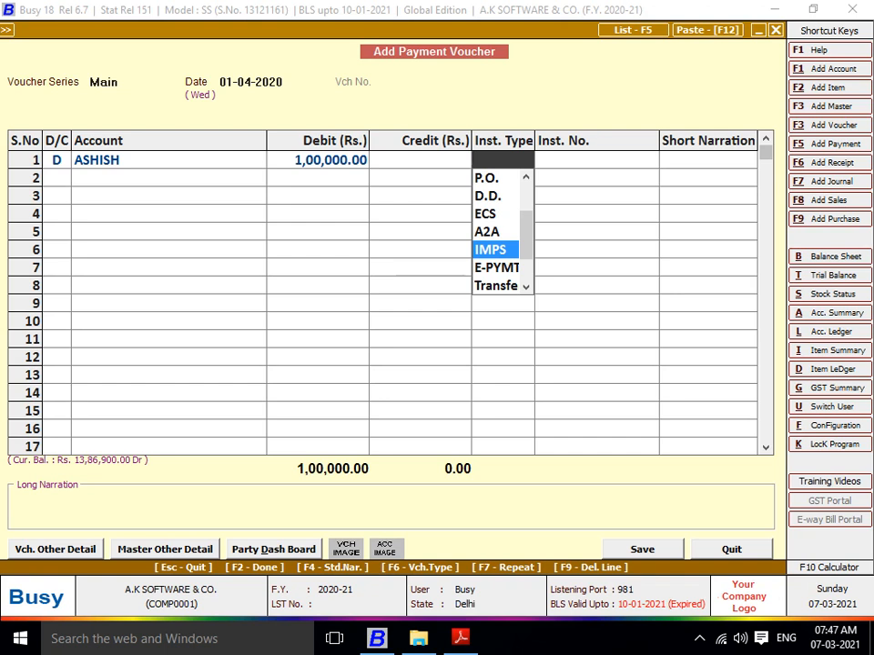
pyautogui.press('Down')
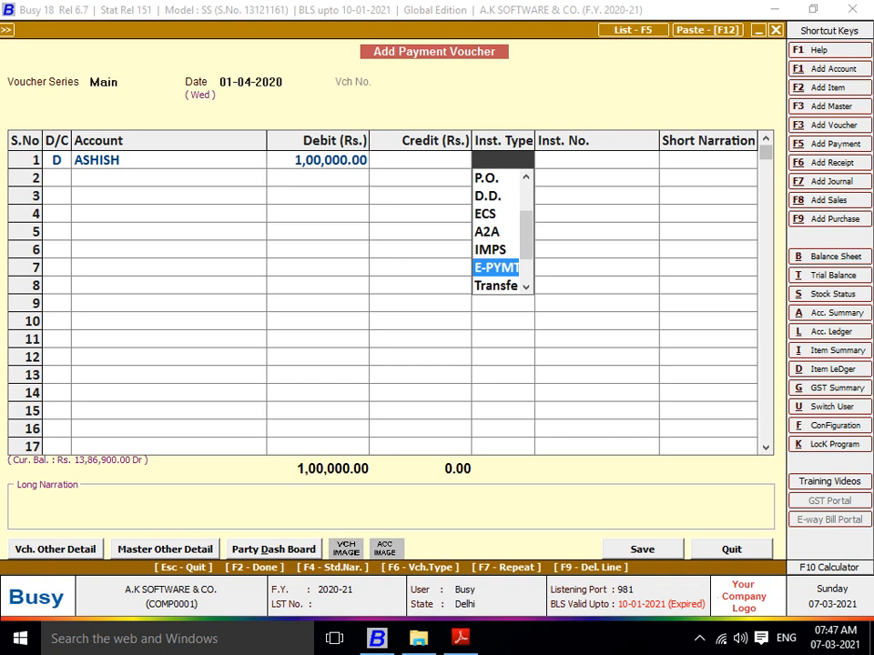
pyautogui.press('Down')
pyautogui.press('Down')
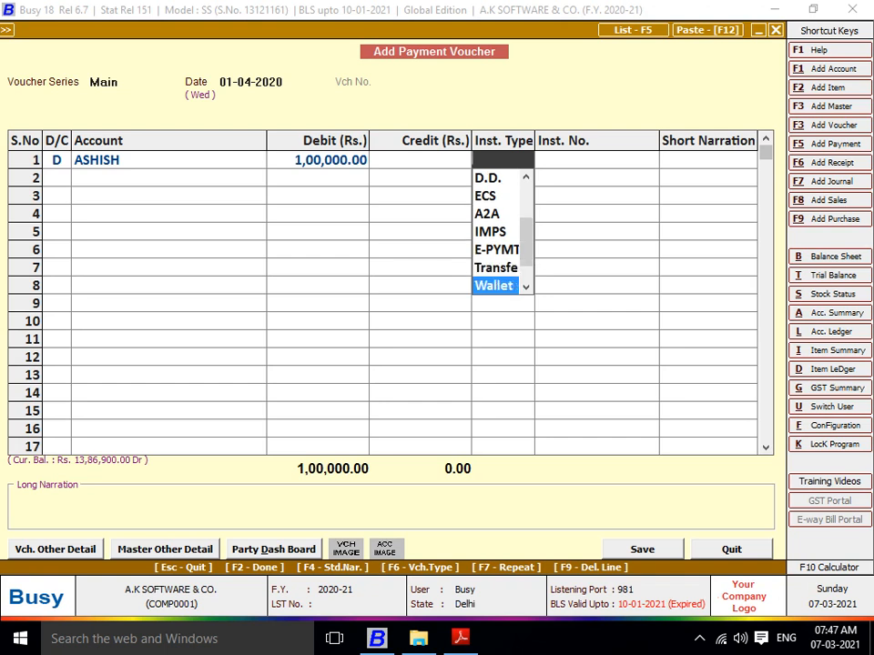
pyautogui.press('Up')
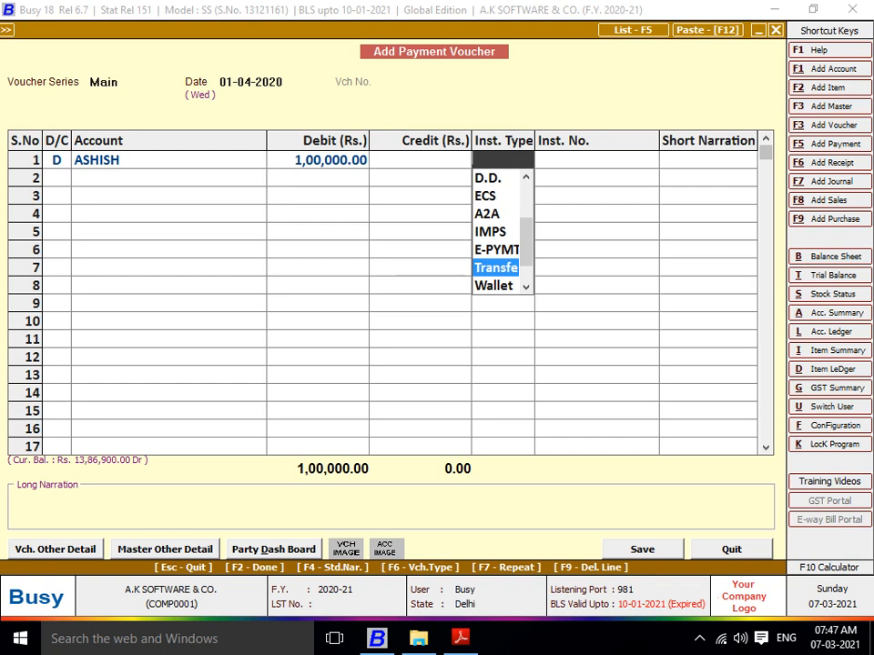
pyautogui.press('Down')
pyautogui.press('Down')
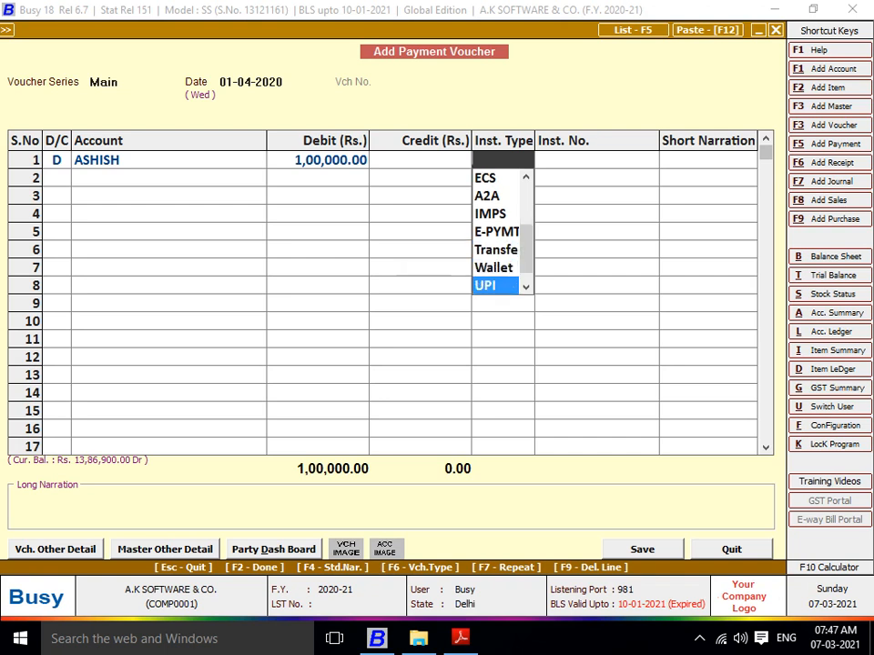
pyautogui.press('Up')
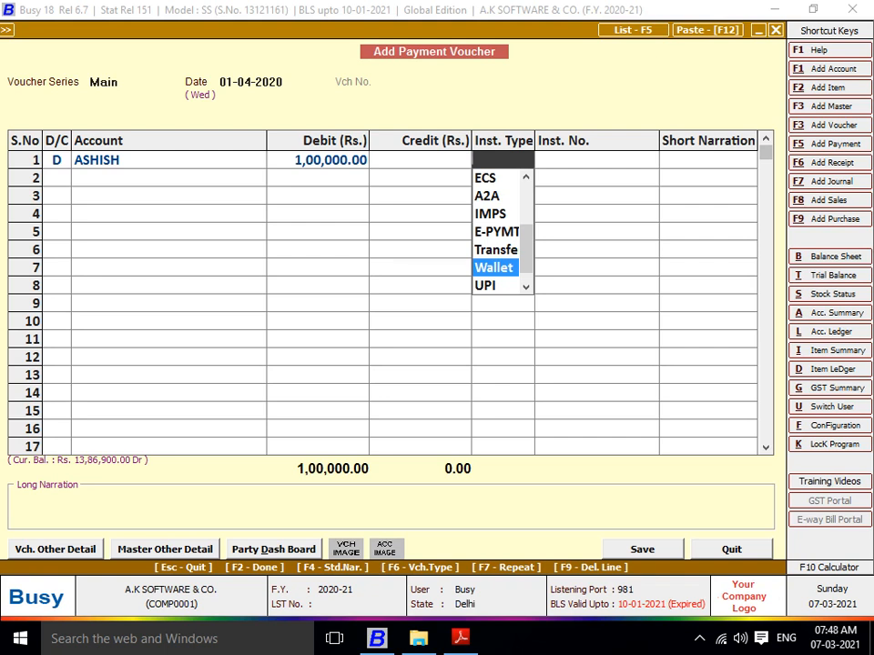
pyautogui.press('Down')
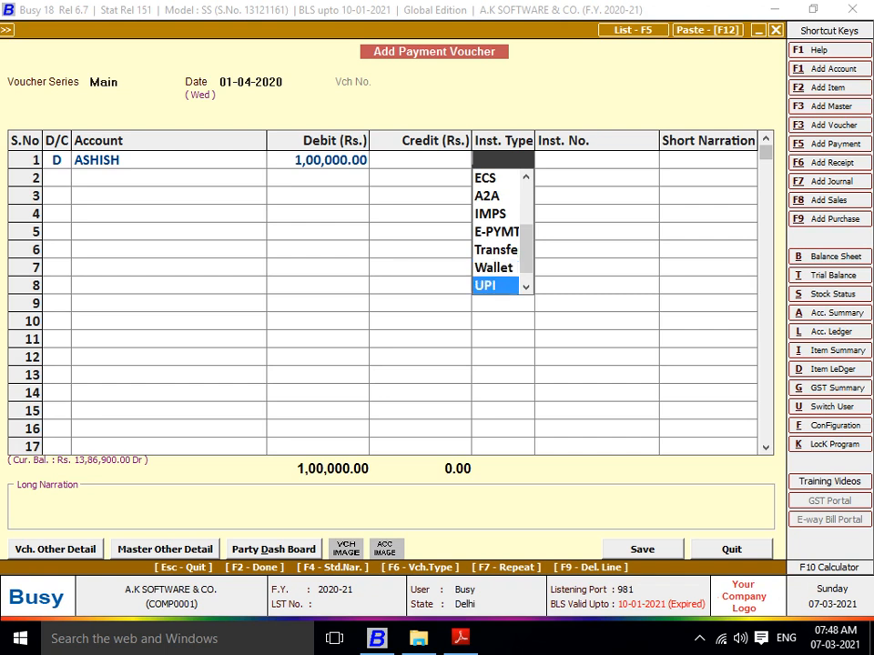
pyautogui.press('Down')
pyautogui.press('Up')
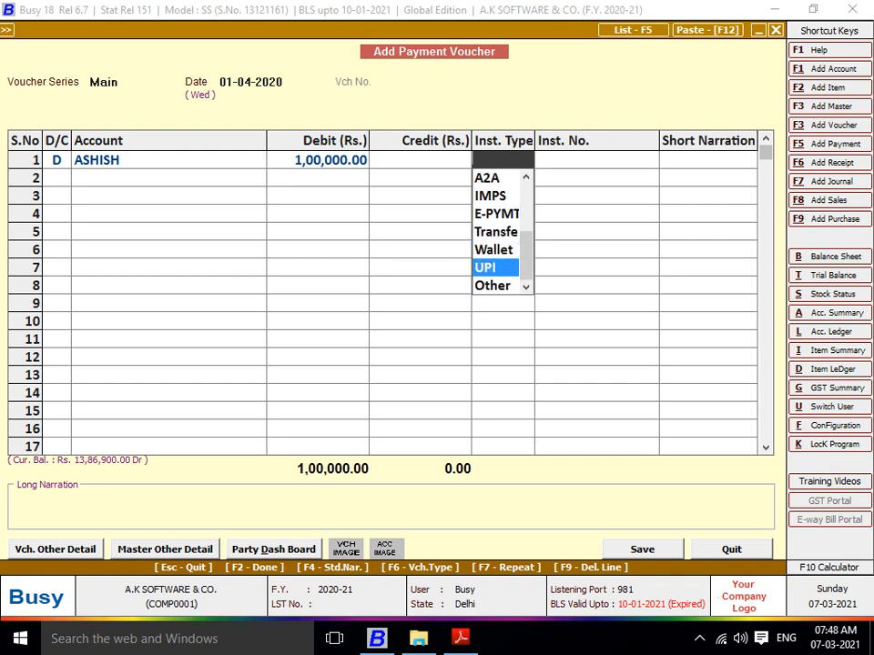
pyautogui.press('Down')
pyautogui.press('Up')
pyautogui.press('Down')
pyautogui.press('Up')
pyautogui.press('Up')
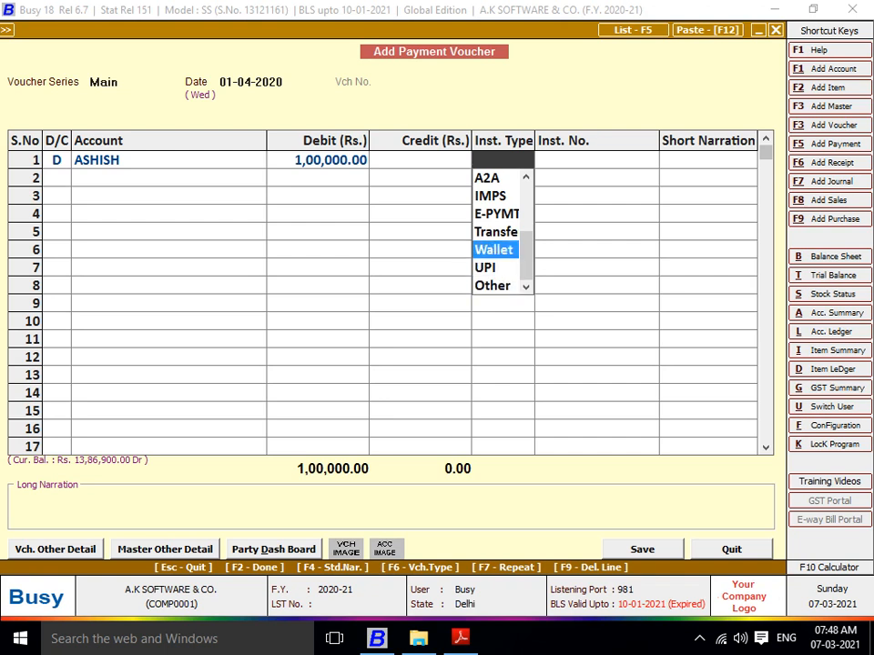
pyautogui.press('Down')
pyautogui.press('Down')
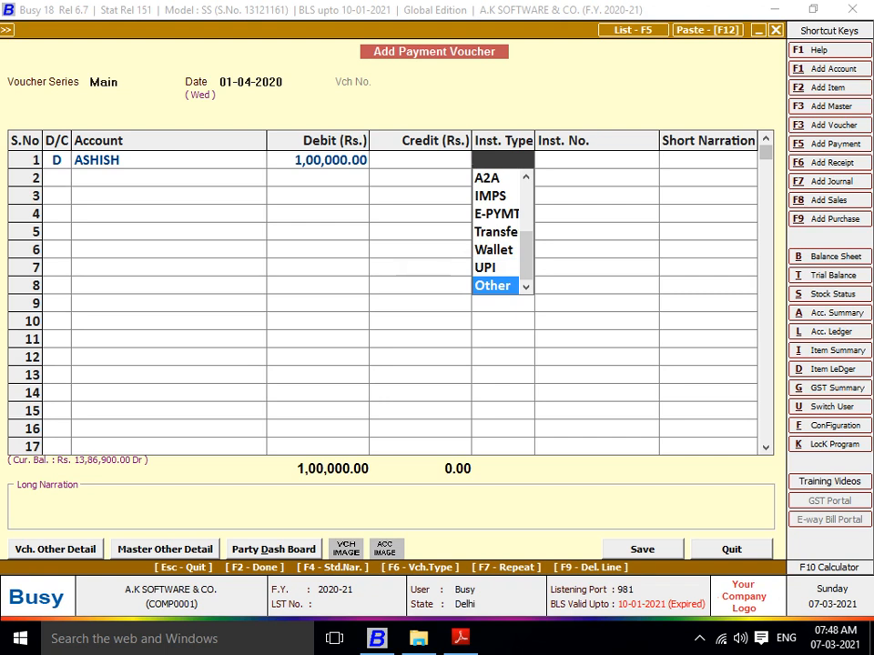
# Set the instrument type of the first debit row to CHQ.
pyautogui.press('Up')
pyautogui.press('Up')
pyautogui.press('Up')
pyautogui.press('Up')
pyautogui.press('Up')
pyautogui.press('Up')
pyautogui.press('Up')
pyautogui.press('Up')
pyautogui.press('Up')
pyautogui.press('Up')
pyautogui.press('Up')
pyautogui.press('Up')
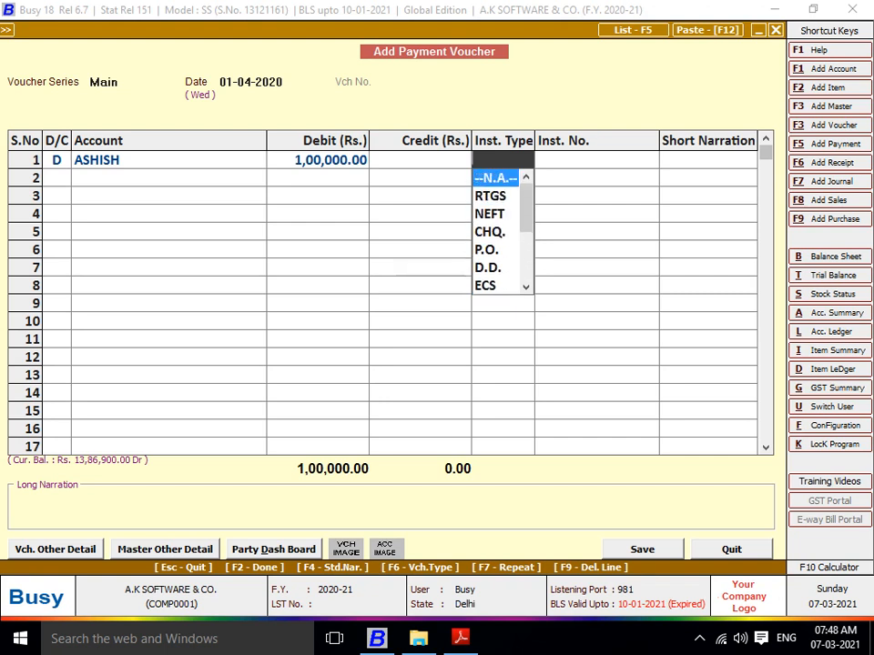
pyautogui.press('Down')
pyautogui.press('Down')
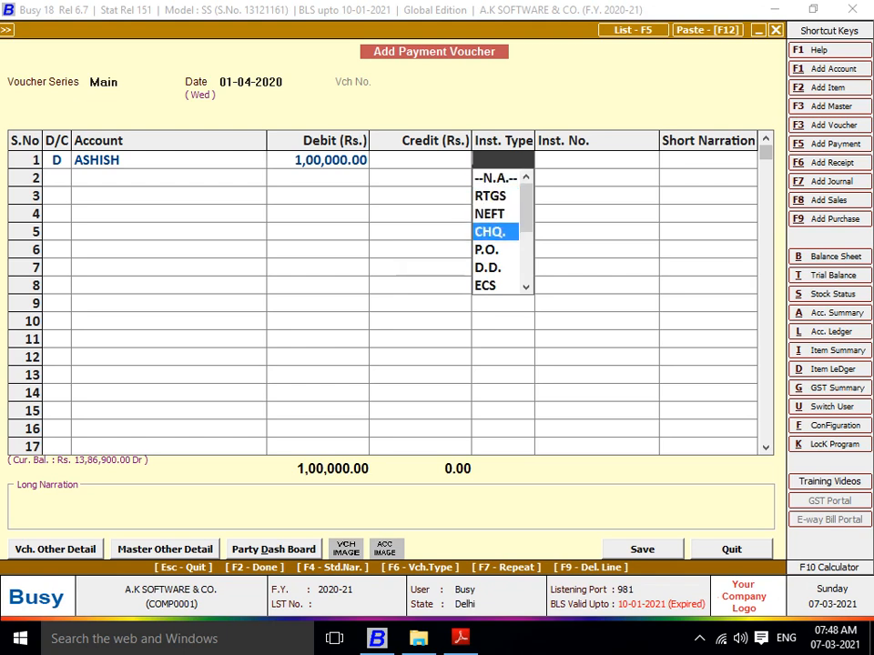
pyautogui.press('Return')
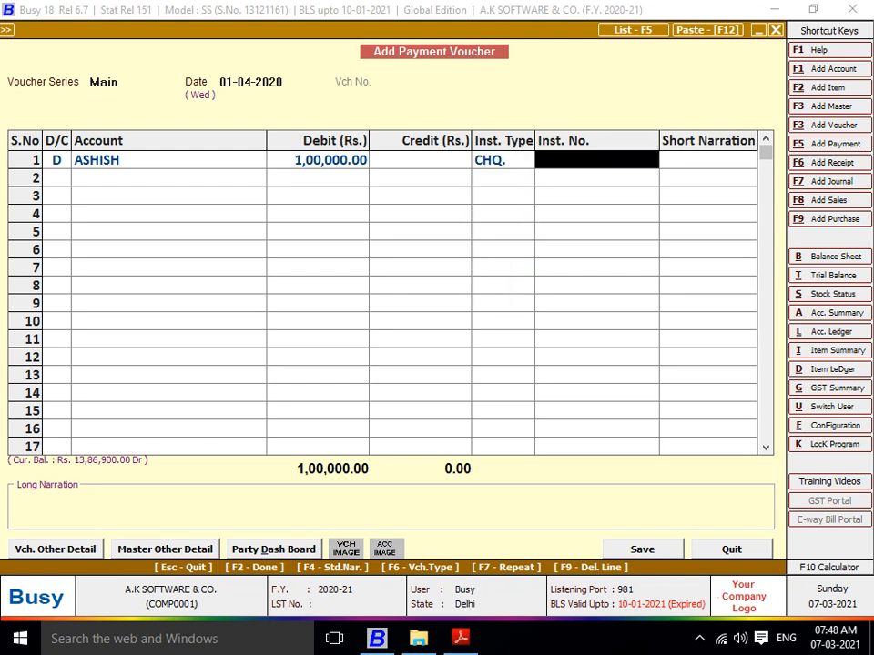
# Check the bank book in Adobe Reader, return to Busy and enter 12402 as the debit row's instrument number.
pyautogui.hotkey('alt', 'Tab')
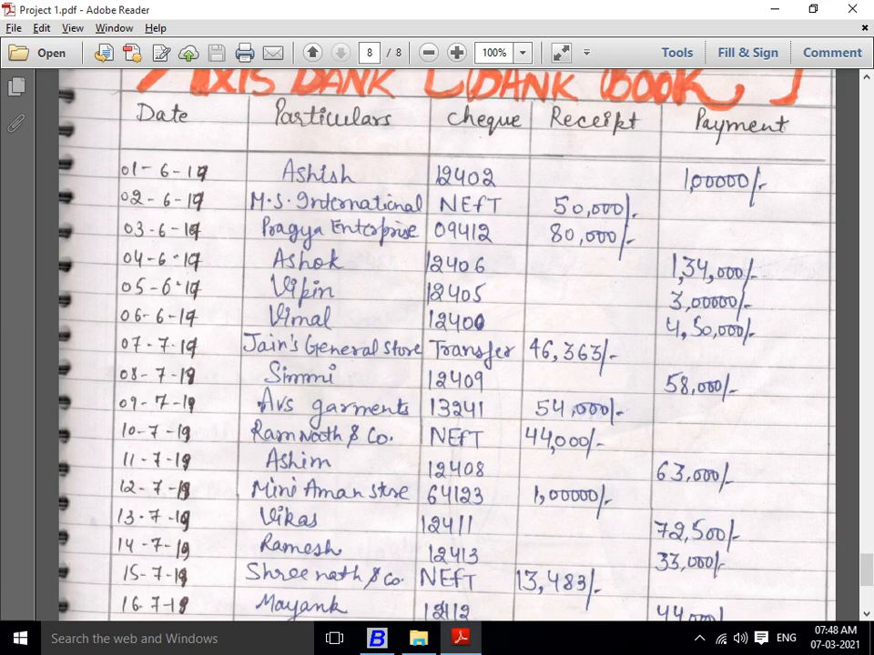
pyautogui.hotkey('alt', 'Tab')
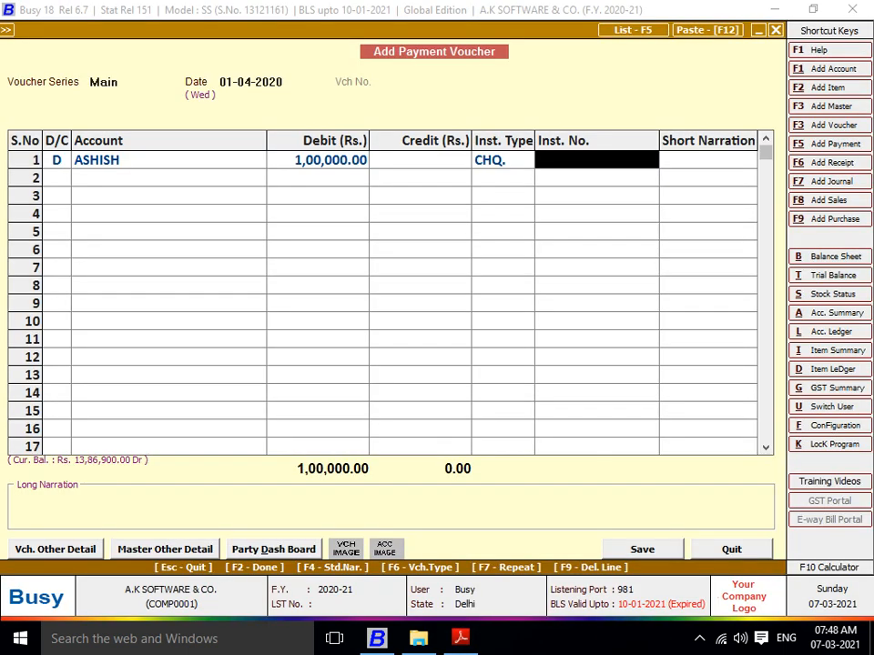
pyautogui.write('12')
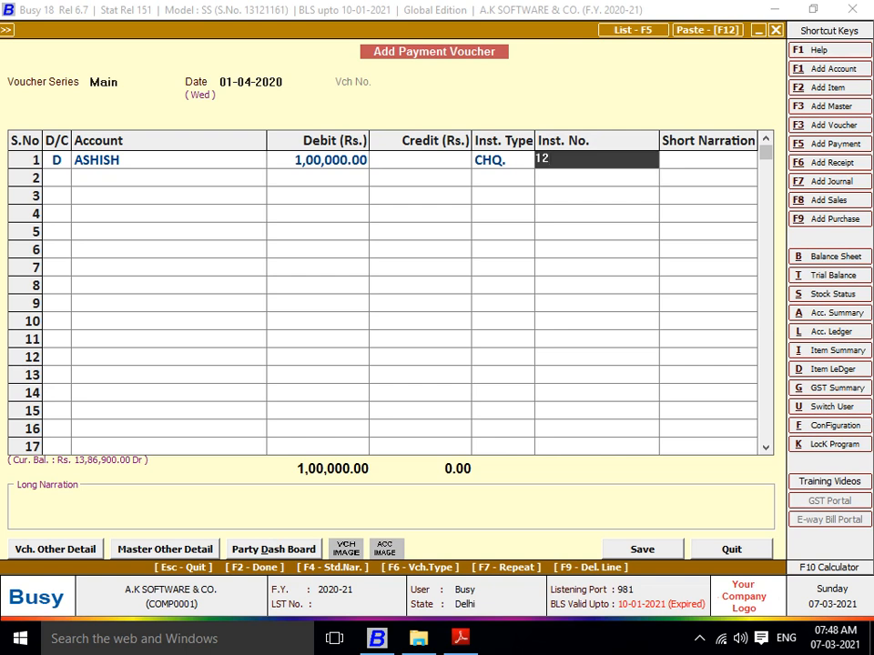
pyautogui.write('402')
pyautogui.press('Return')
pyautogui.press('Return')
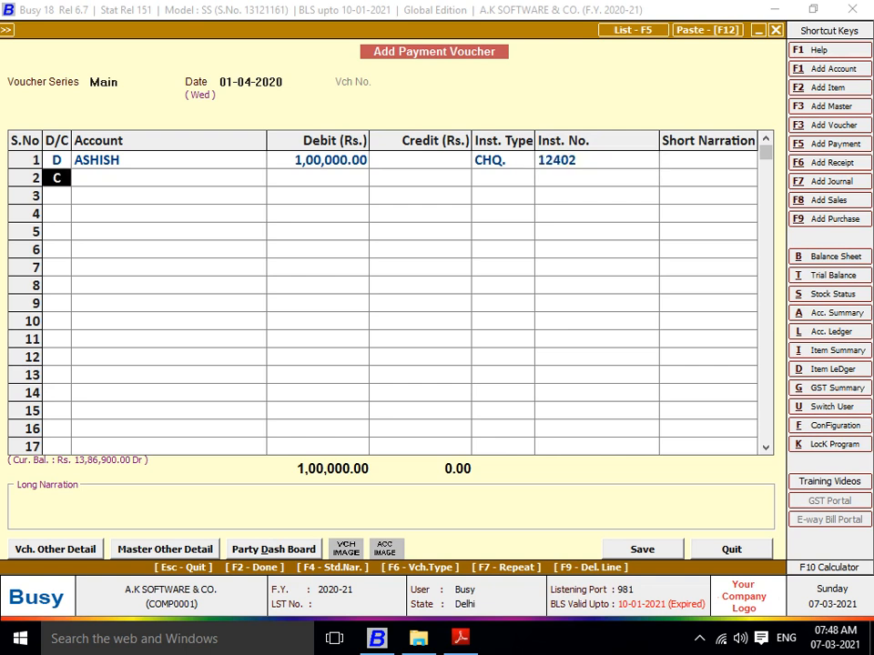
# Credit 1,00,000.00 to the first listed Axis Bank account on the voucher's second row.
pyautogui.press('Return')
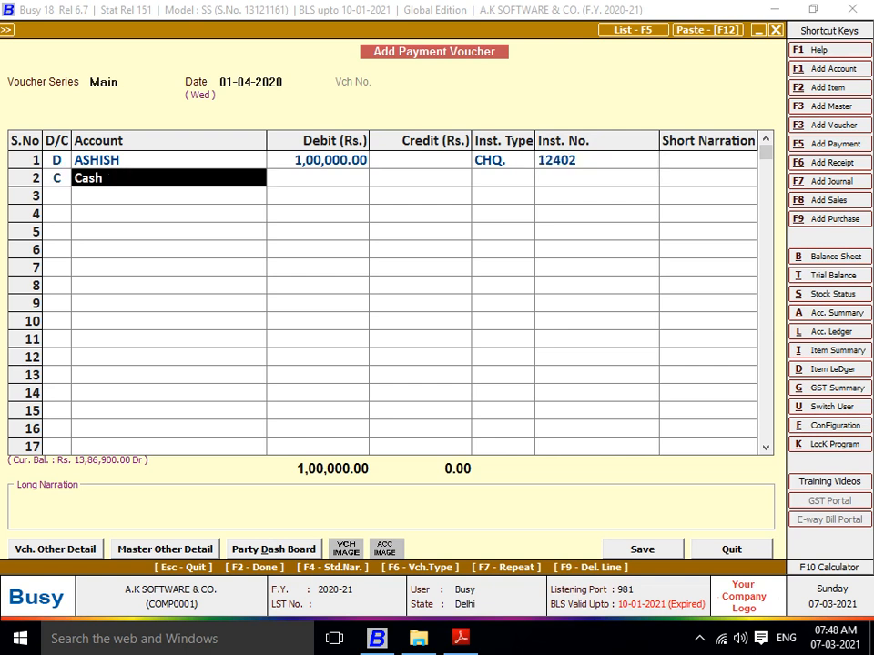
pyautogui.hotkey('alt', 'F1')
pyautogui.press('Escape')
pyautogui.write('aS')
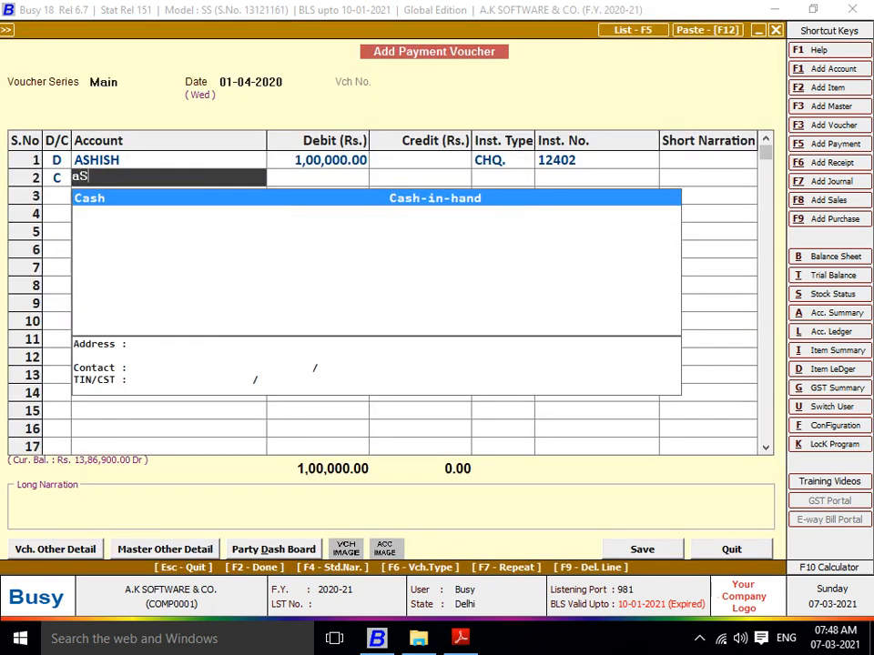
pyautogui.press('BackSpace')
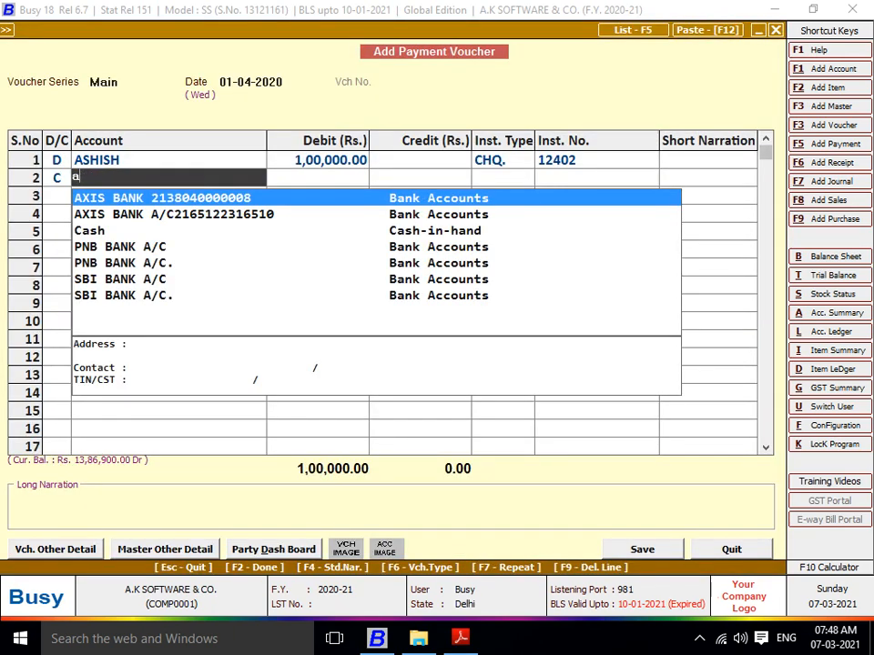
pyautogui.press('Return')
pyautogui.hotkey('shift', 'Tab')
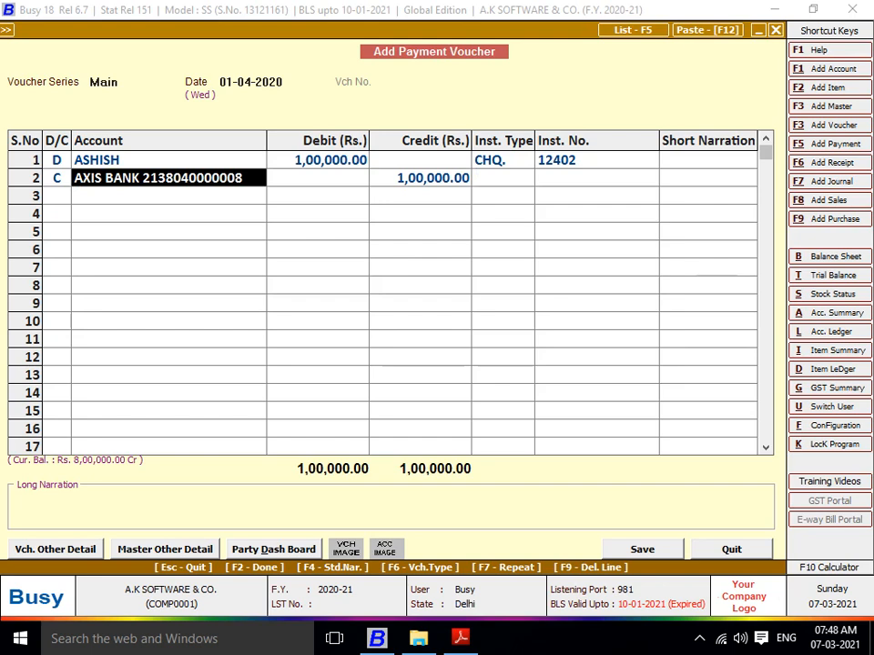
# Open the Axis Bank account master and compare its account number with the bank book heading in Adobe Reader, then return to Busy.
pyautogui.hotkey('alt', 'F2')
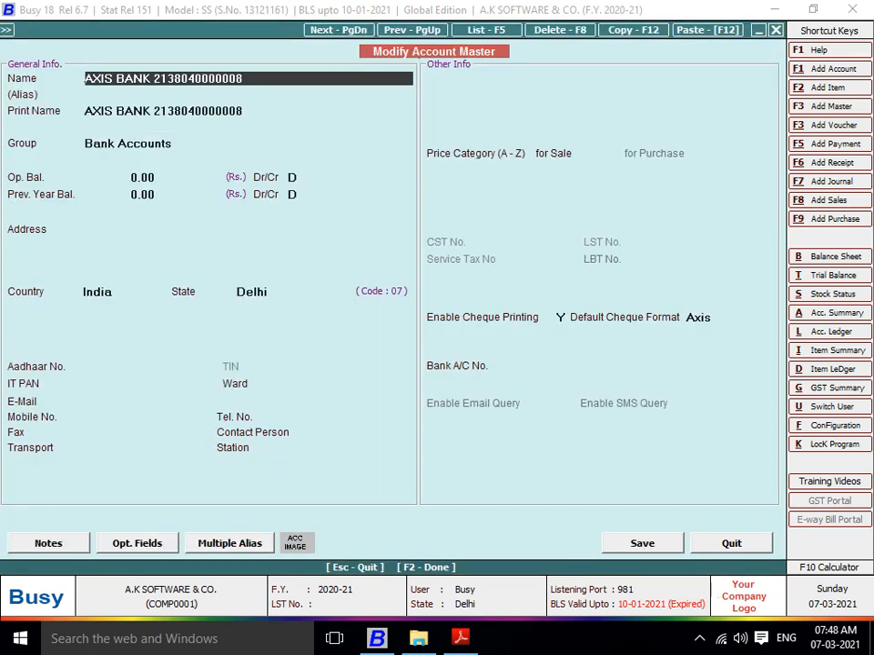
pyautogui.press('Return')
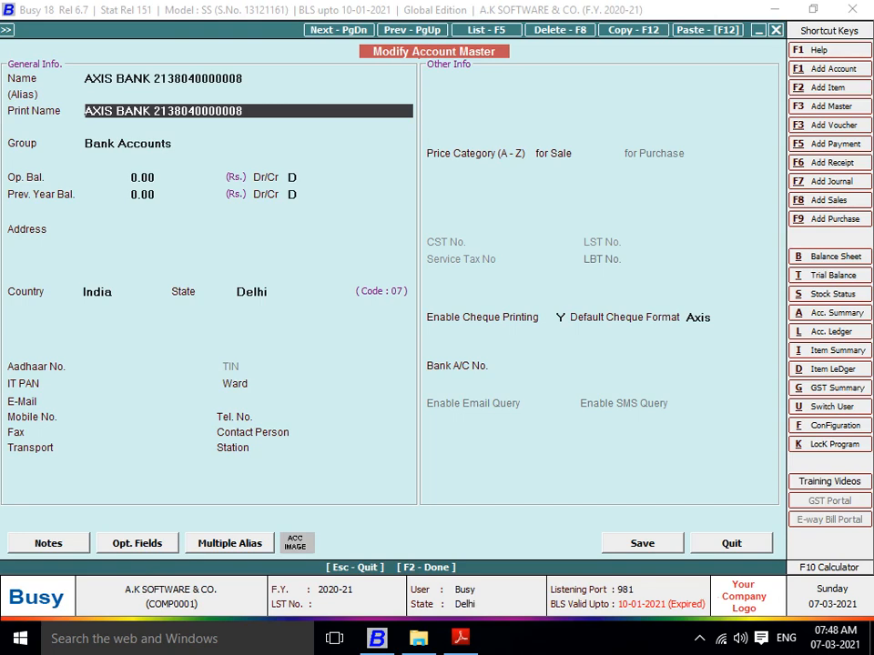
pyautogui.click(163, 79)
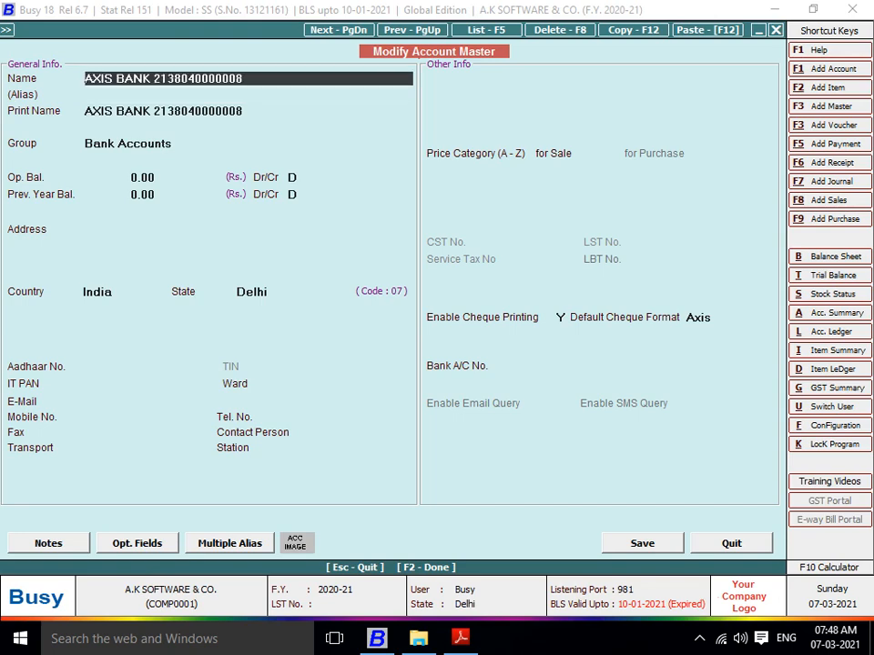
pyautogui.hotkey('alt', 'Tab')
pyautogui.scroll(3, 437, 364)
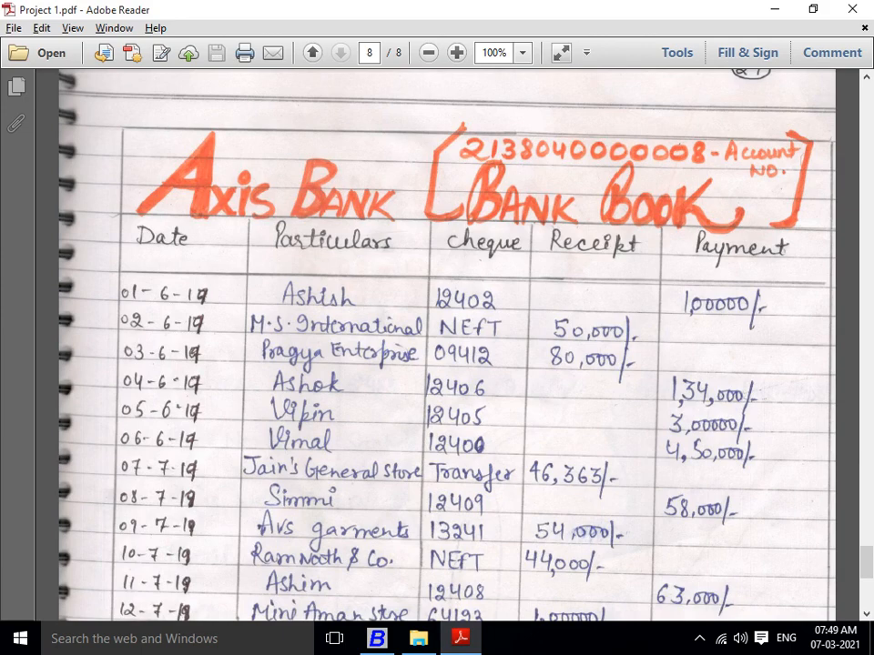
pyautogui.hotkey('alt', 'Tab')
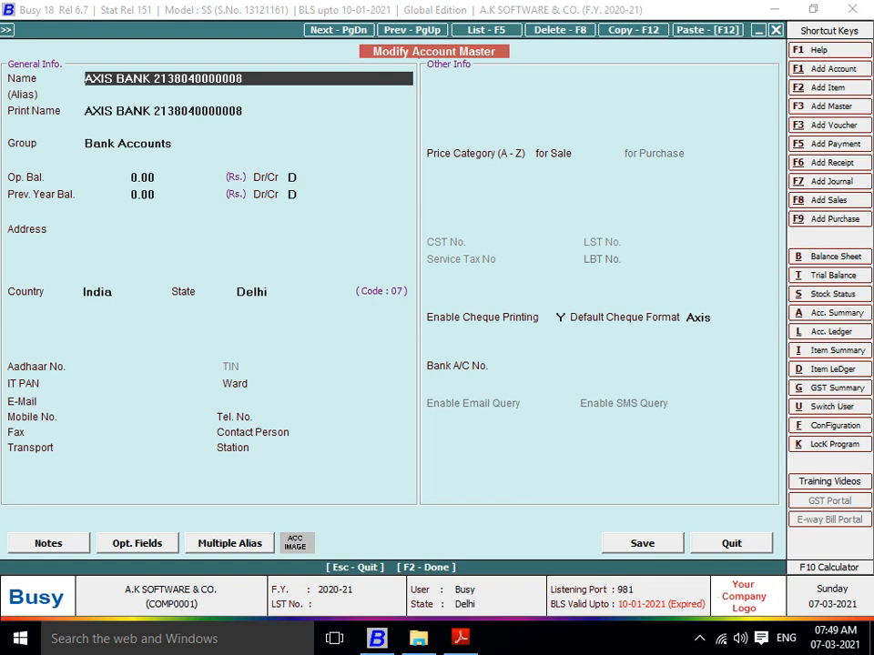
# Go through the Axis Bank account master, save it with an empty list of uncleared issued cheques, and return to the payment voucher.
pyautogui.press('Return')
pyautogui.press('Return')
pyautogui.press('Return')
pyautogui.press('Return')
pyautogui.press('Return')
pyautogui.press('Return')
pyautogui.press('Return')
pyautogui.press('Return')
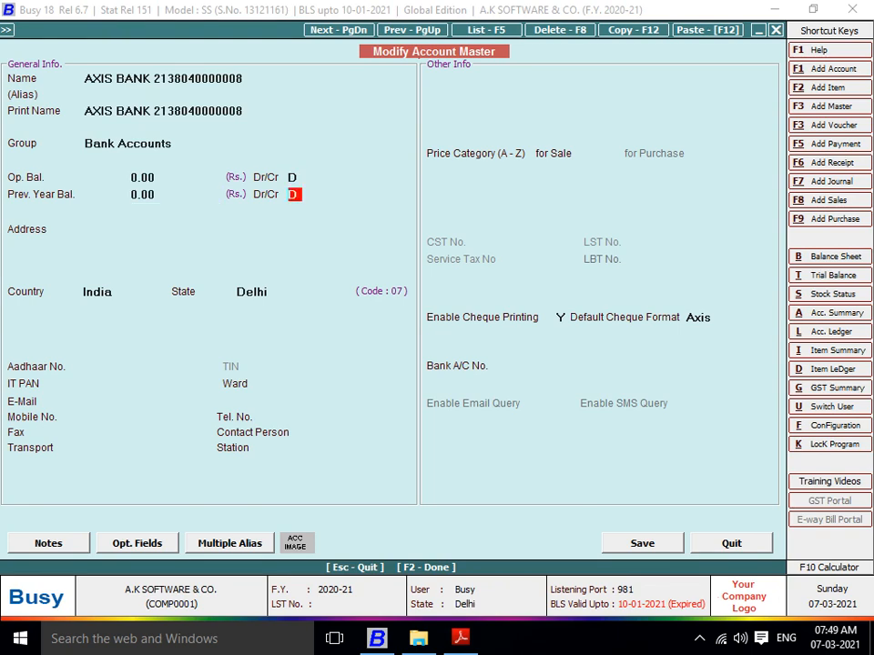
pyautogui.press('Return')
pyautogui.press('Return')
pyautogui.press('Return')
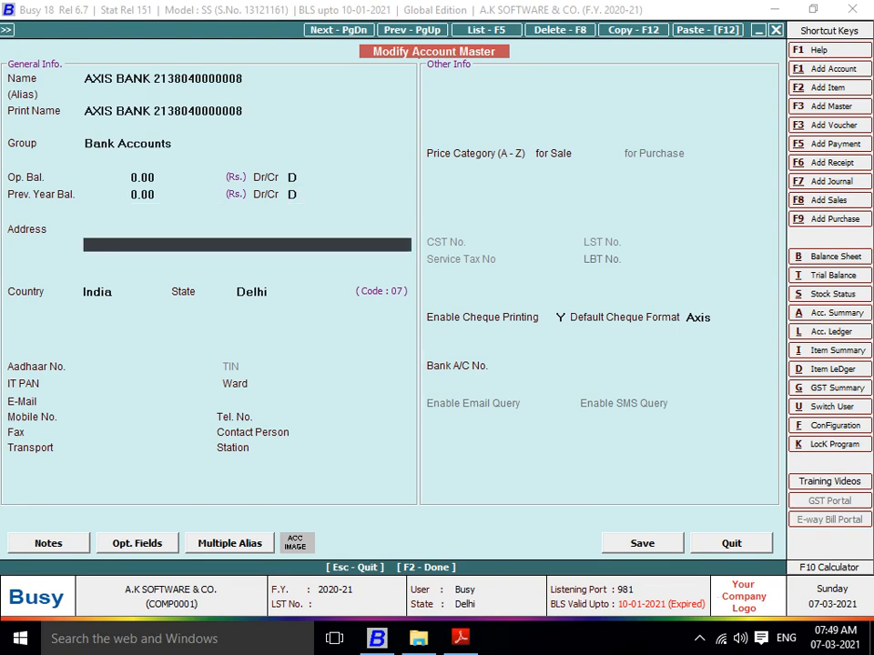
pyautogui.press('F2')
pyautogui.press('Return')
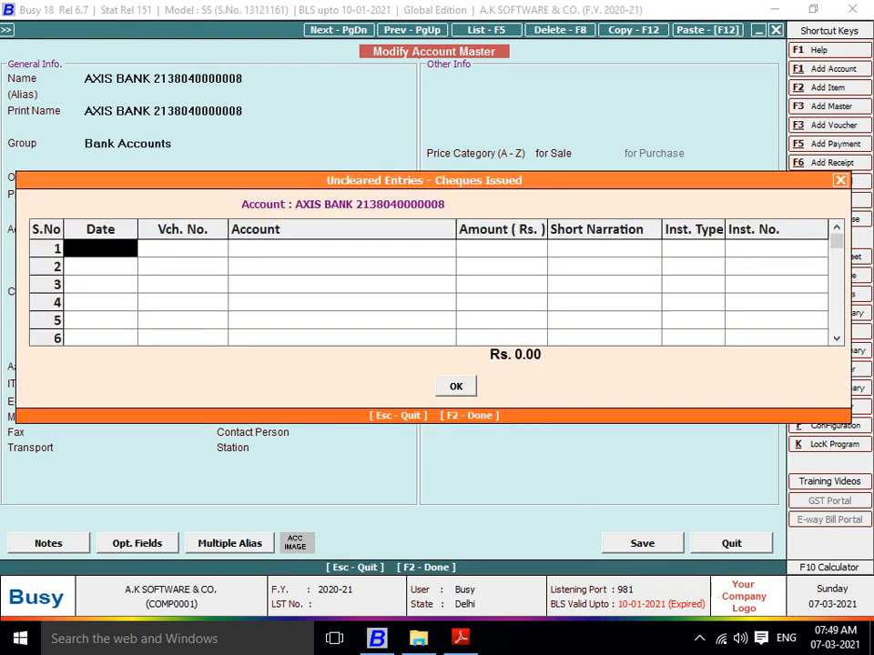
pyautogui.press('Return')
pyautogui.press('Return')
pyautogui.press('Return')
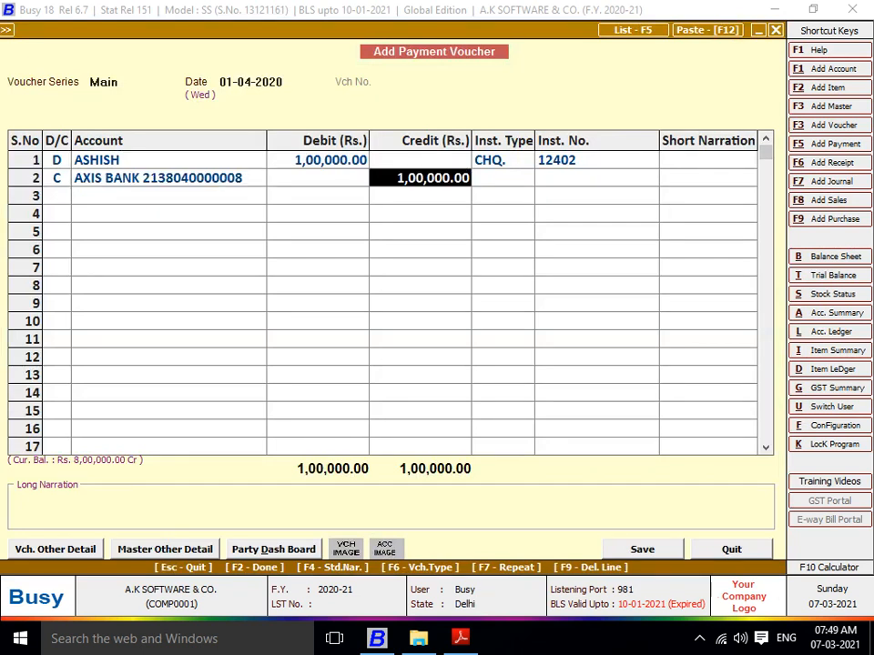
# Set the credit row's instrument type to --N.A.-- and save the payment voucher without printing the cheque.
pyautogui.press('Return')
pyautogui.press('Return')
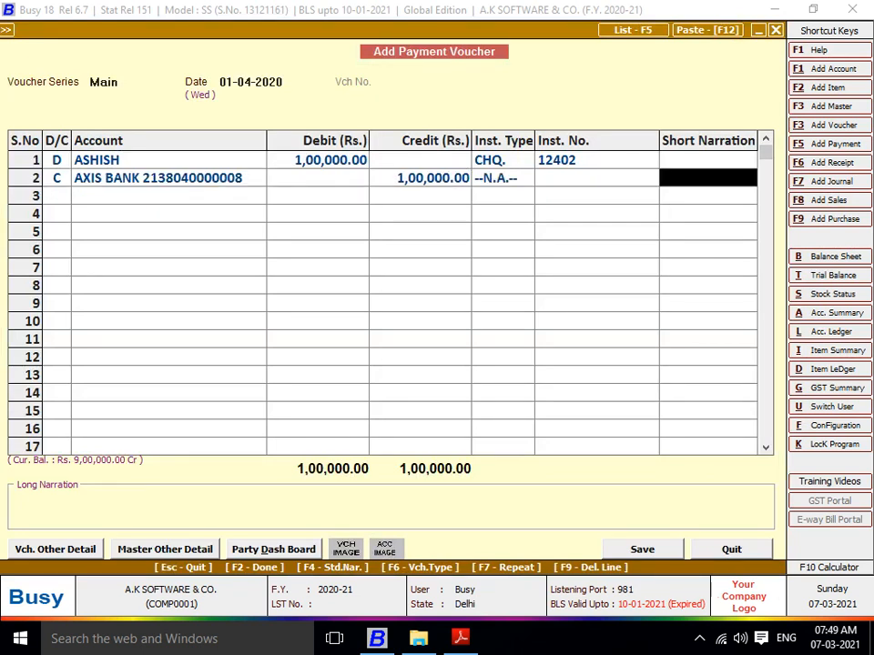
pyautogui.press('Return')
pyautogui.press('Return')
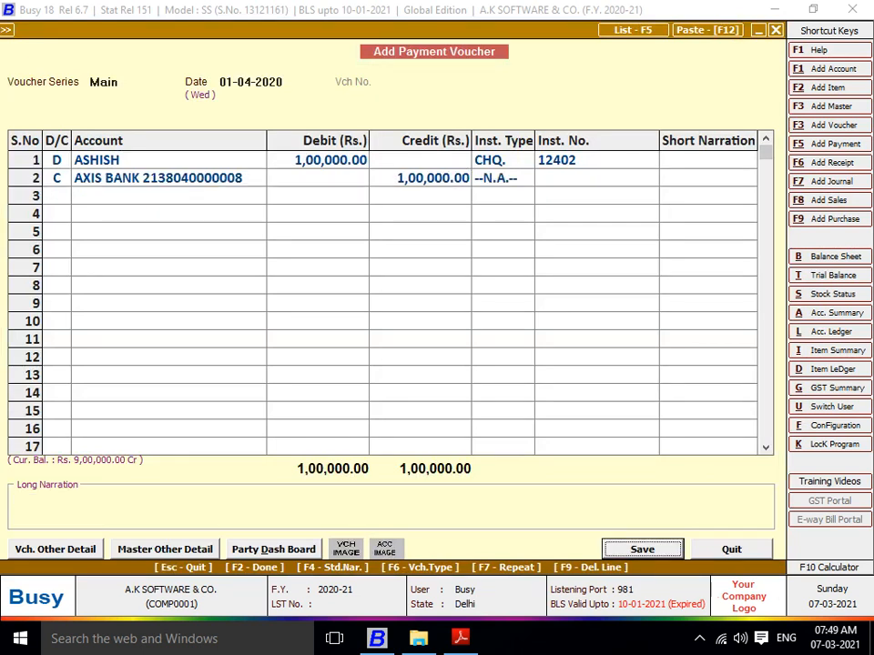
pyautogui.press('Return')
pyautogui.press('Right')
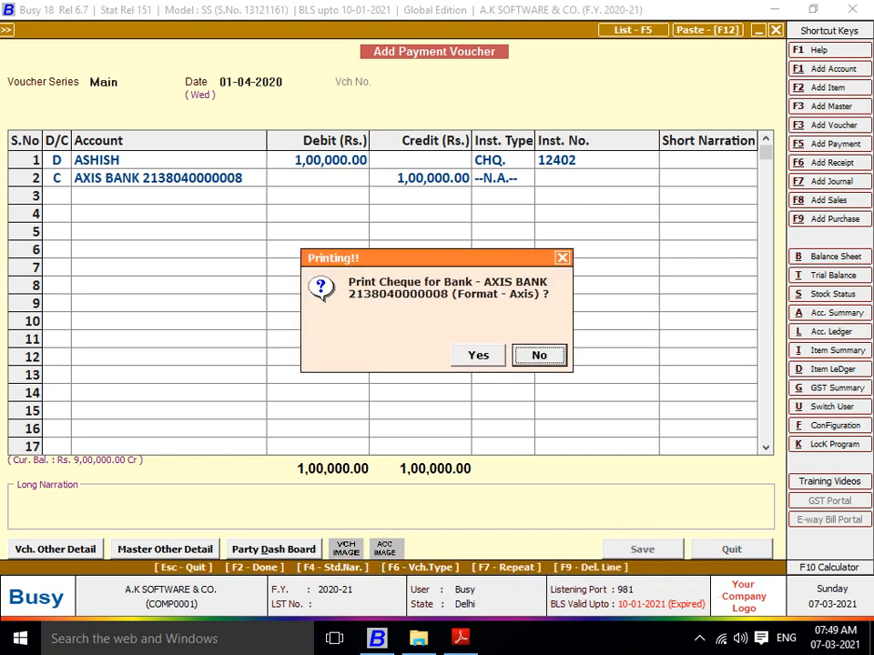
pyautogui.press('Return')
# Read the next Axis Bank bank book entries in Adobe Reader, then return to Busy.
pyautogui.press('Return')
pyautogui.press('Return')
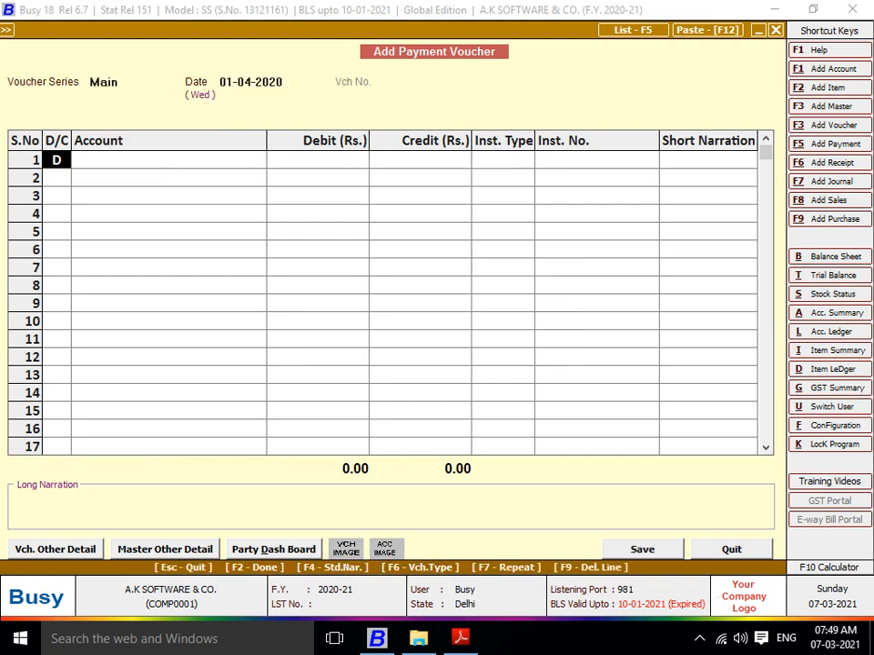
pyautogui.press('Return')
pyautogui.hotkey('alt', 'Tab')
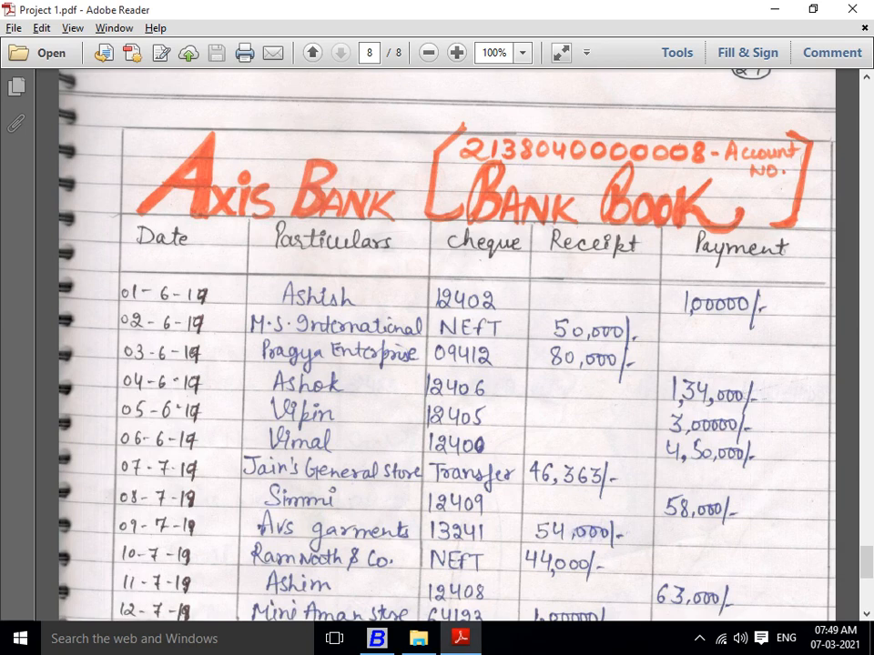
pyautogui.scroll(-3, 446, 346)
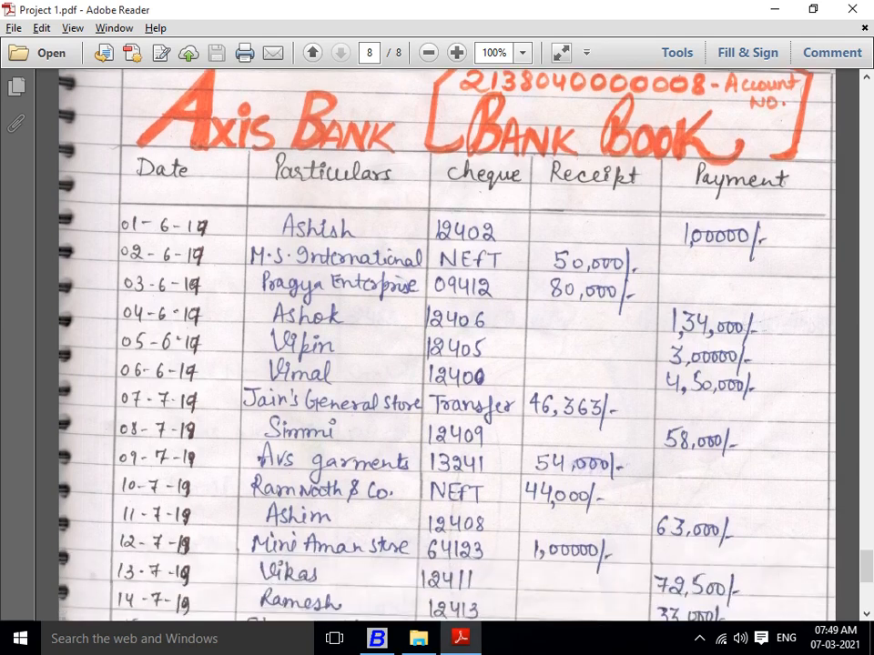
pyautogui.scroll(-1, 446, 346)
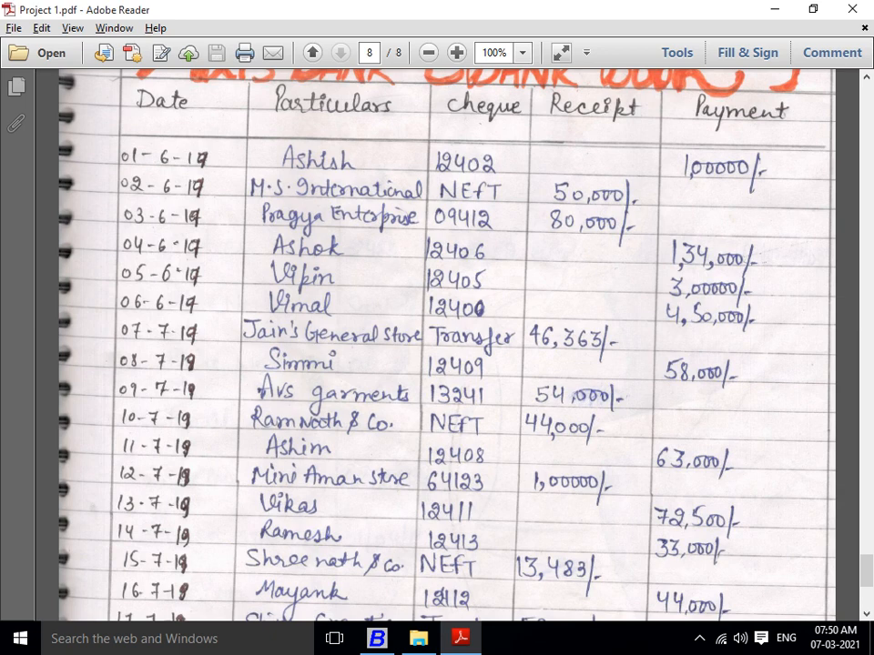
pyautogui.hotkey('alt', 'Tab')
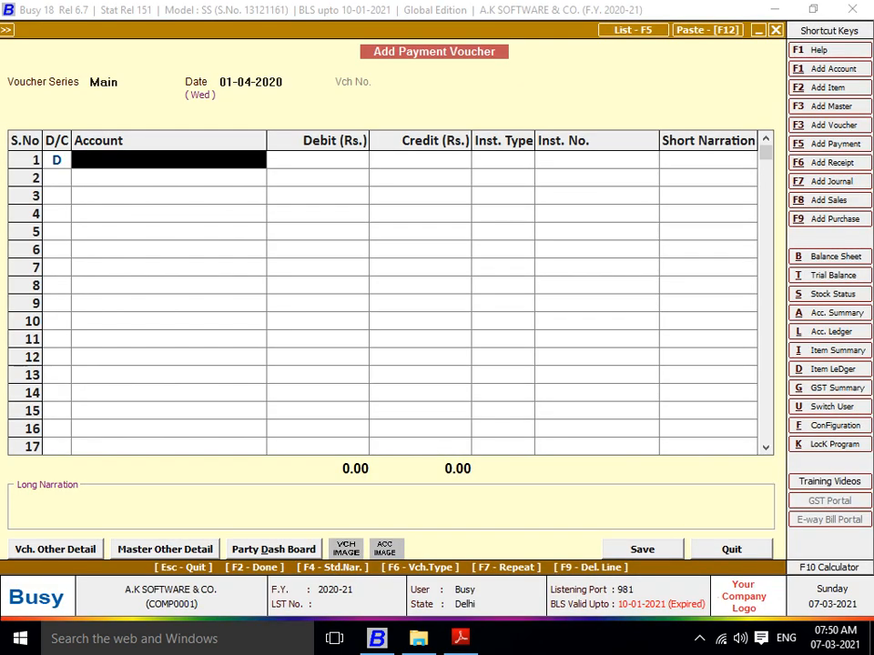
# Change the blank payment voucher to a receipt voucher and accept its default series and date.
pyautogui.press('F6')
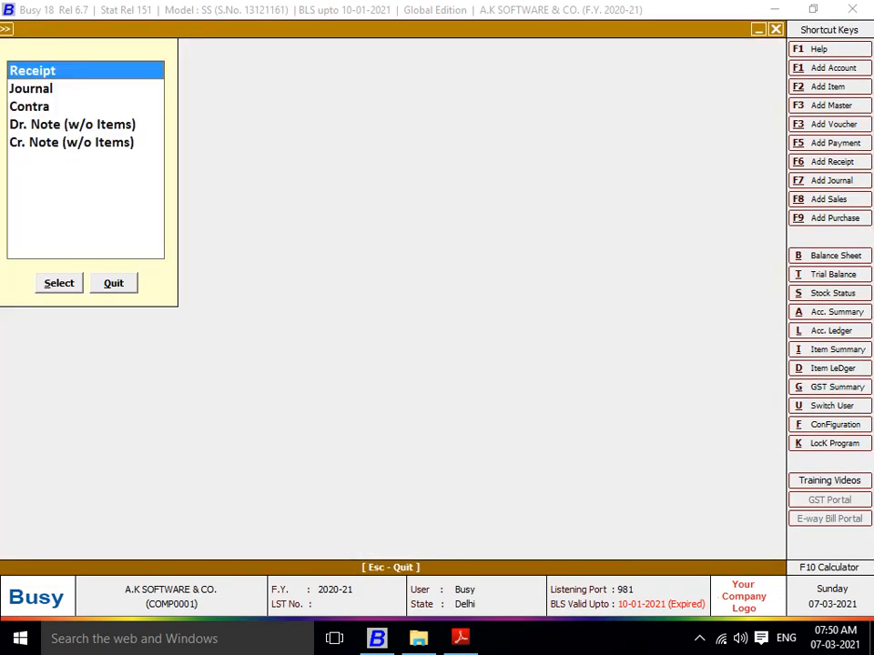
pyautogui.press('Return')
pyautogui.press('Return')
pyautogui.press('Return')
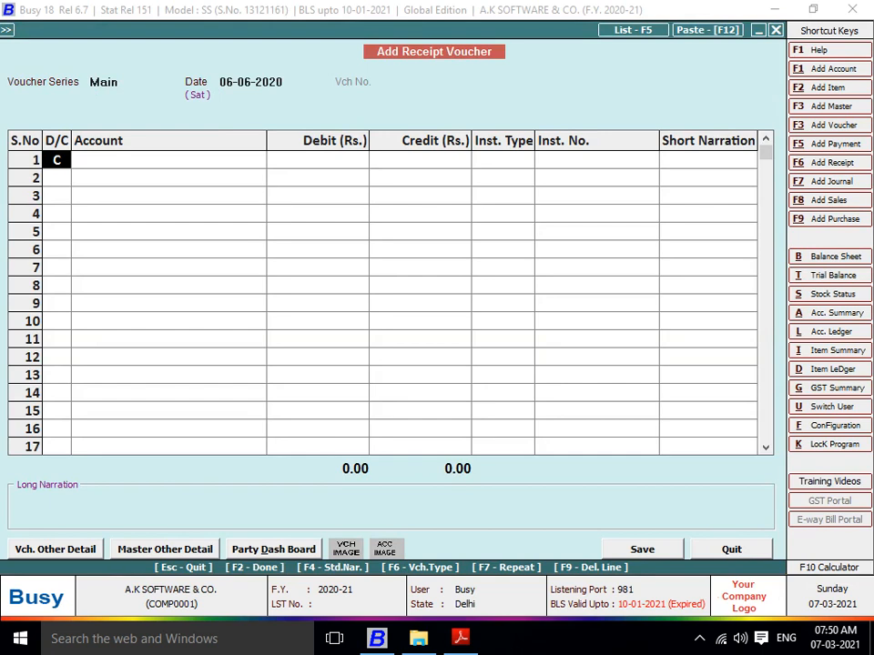
# Check the second bank book entry in Adobe Reader, return to Busy and date the receipt voucher 02-04-2020.
pyautogui.hotkey('alt', 'Tab')
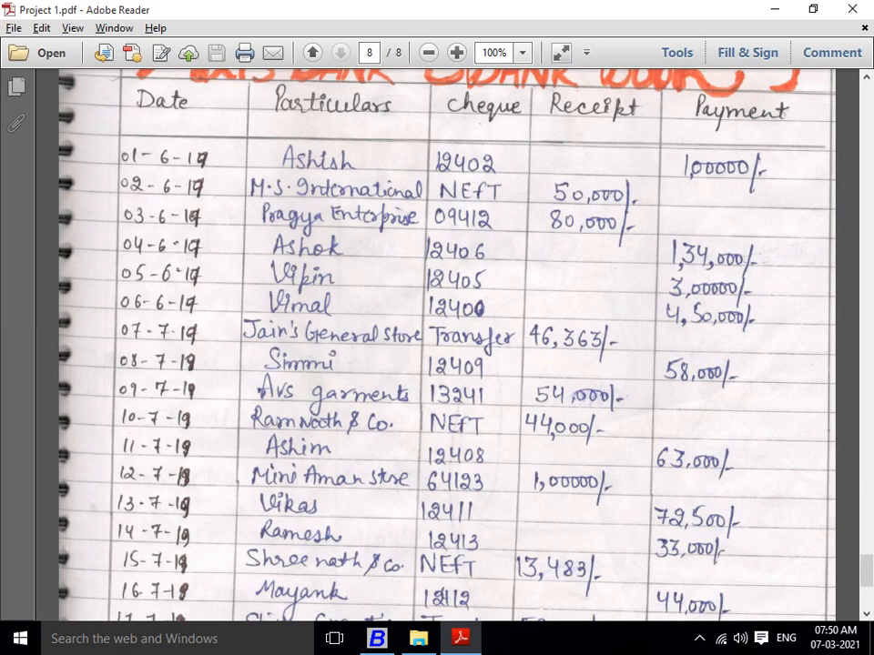
pyautogui.hotkey('alt', 'Tab')
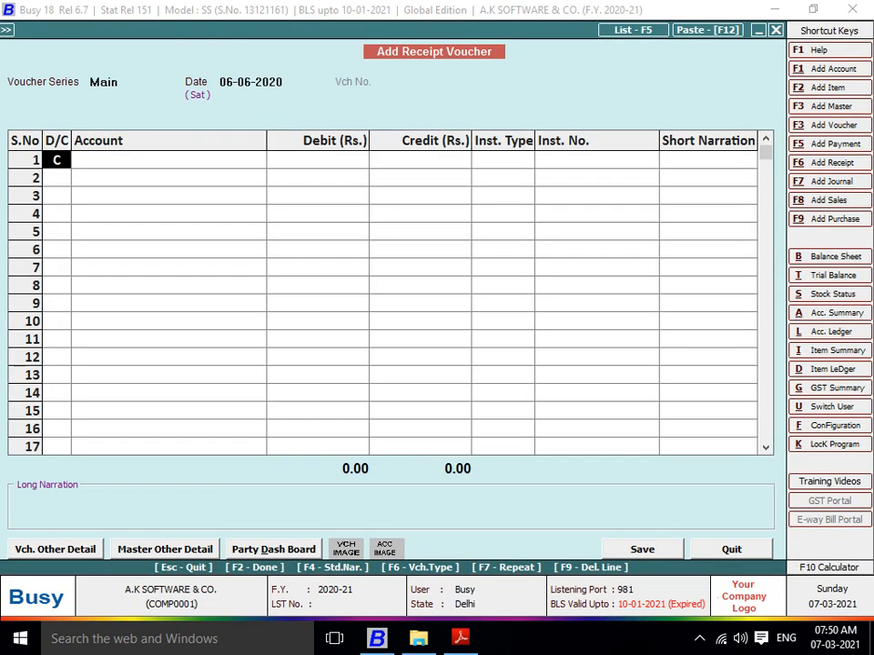
pyautogui.click(251, 82)
pyautogui.write('2-4')
pyautogui.press('Return')
pyautogui.press('Return')
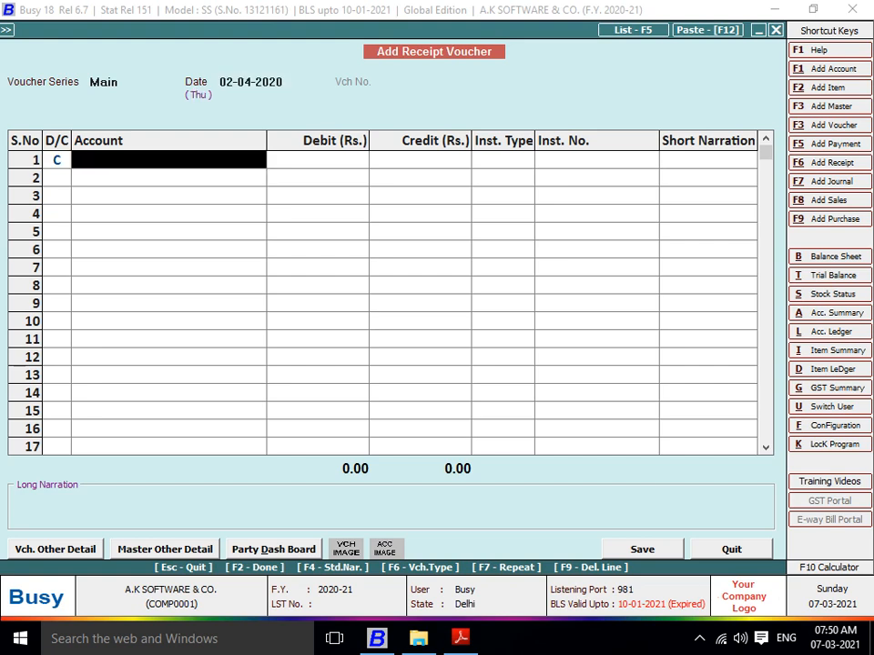
# Credit 50,000.00 to M.S.INTERNATIONLS on the receipt voucher's first row with instrument type NEFT.
pyautogui.write('mIS')
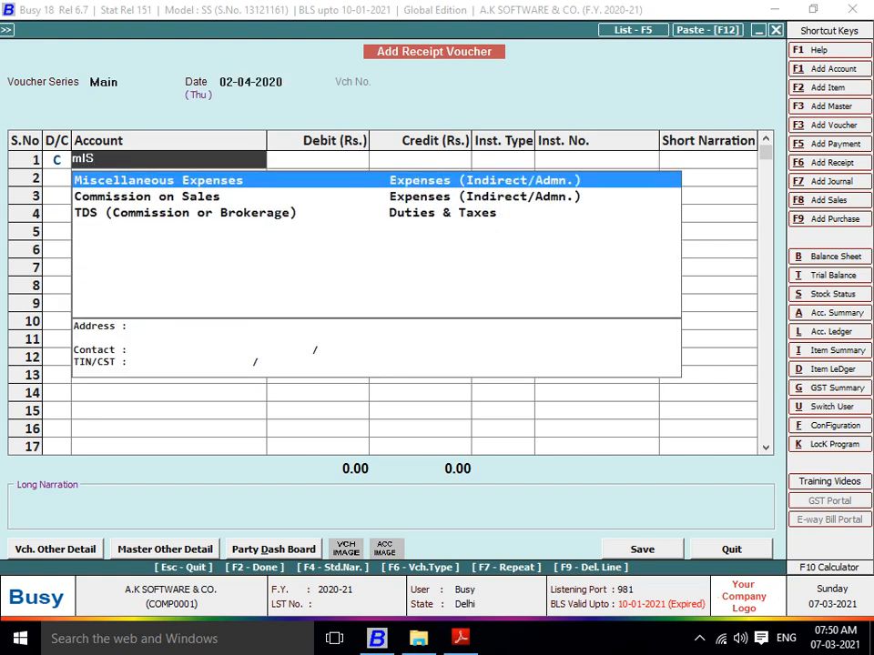
pyautogui.press('BackSpace')
pyautogui.press('BackSpace')
pyautogui.press('Return')
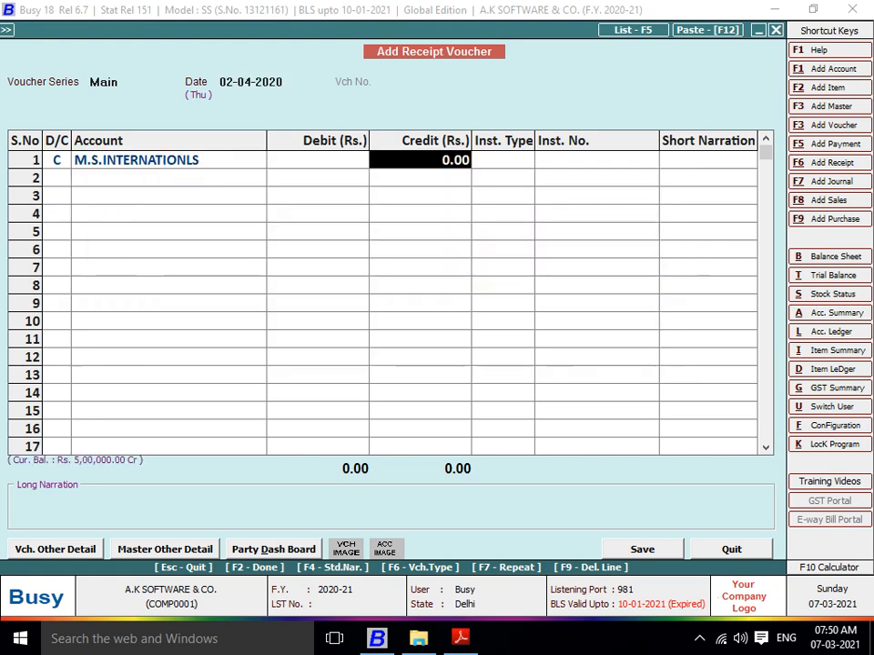
pyautogui.write('50,000')
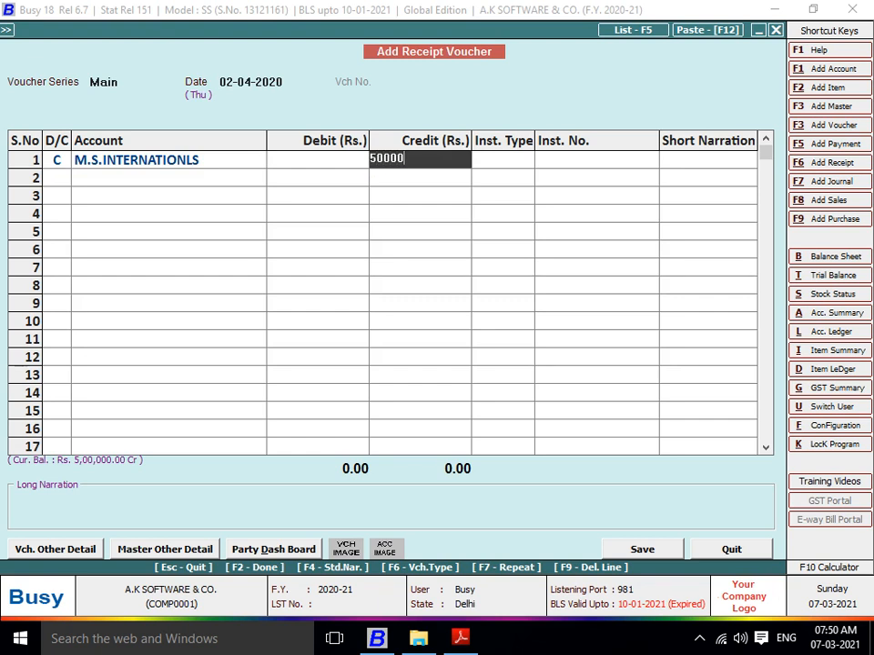
pyautogui.press('Return')
pyautogui.press('Down')
pyautogui.press('Down')
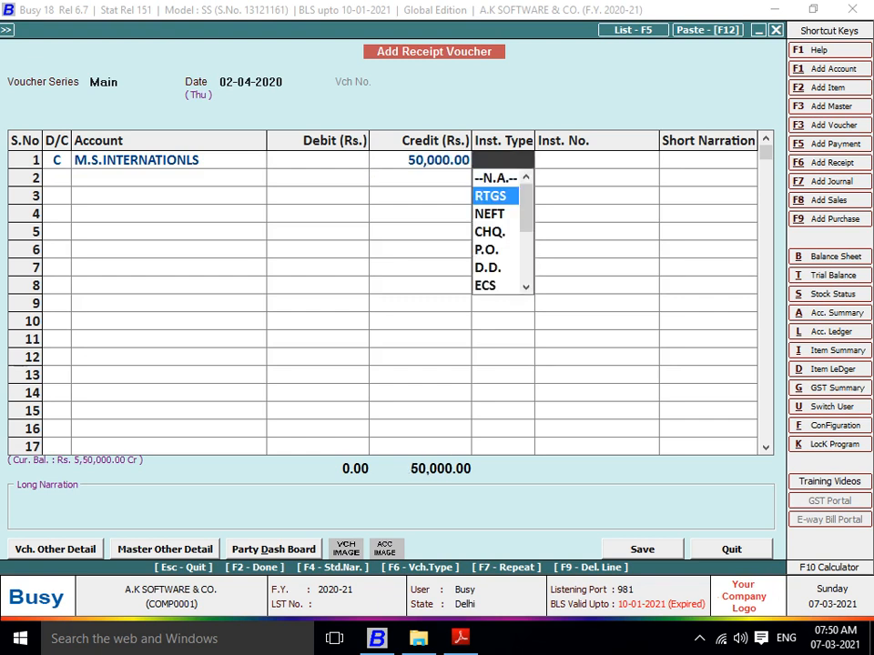
pyautogui.press('Return')
# Debit 50,000.00 to the first listed Axis Bank account on the second row and save the receipt voucher.
pyautogui.press('Return')
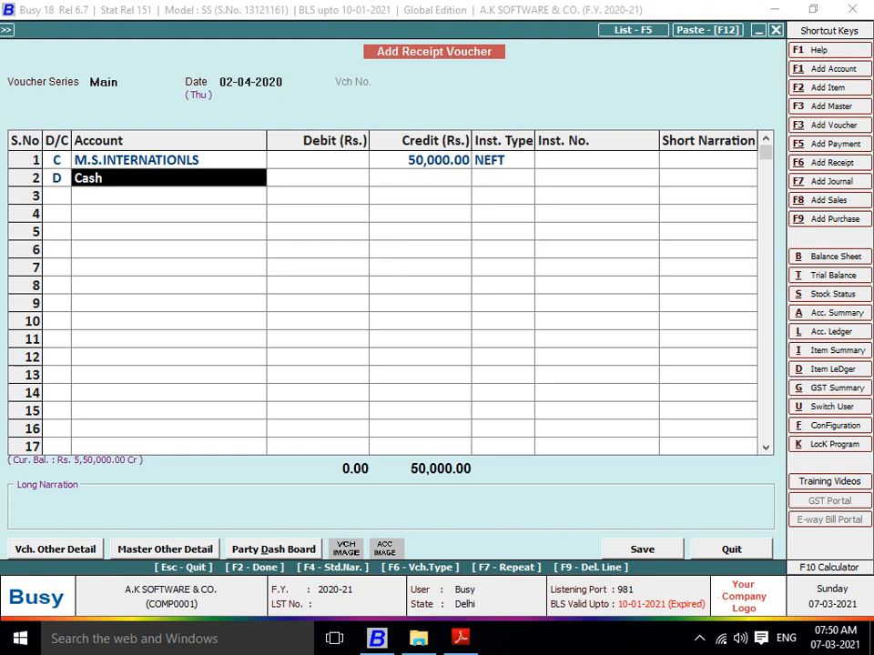
pyautogui.write('ax')
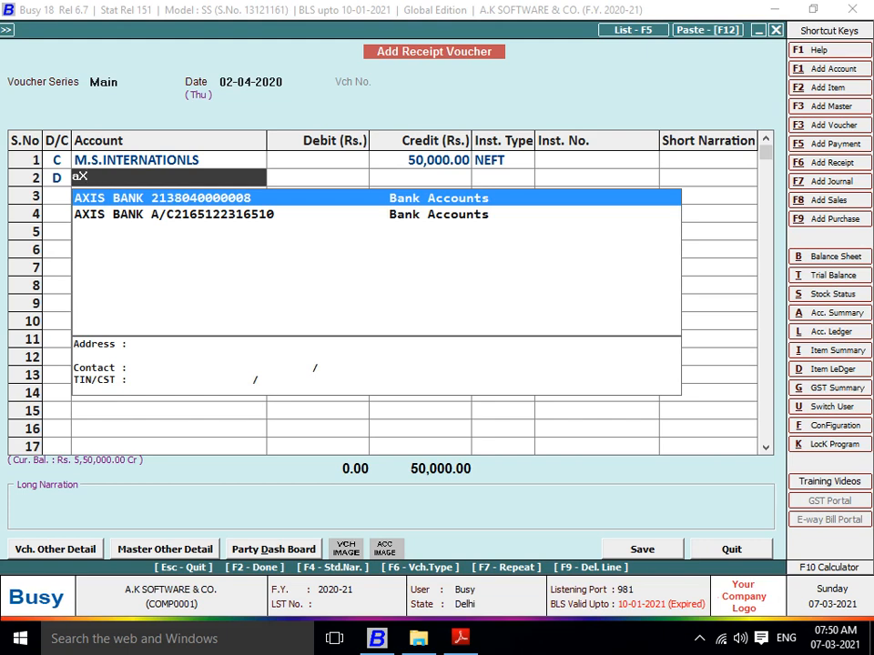
pyautogui.press('Return')
pyautogui.press('Return')
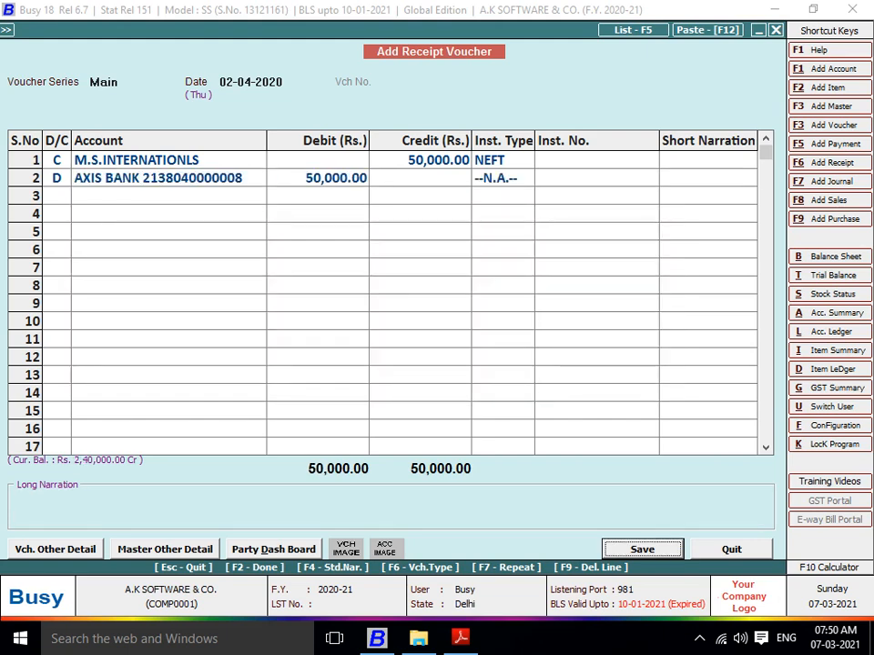
pyautogui.press('Return')
# Check the third bank book entry in Adobe Reader, return to Busy and date the new receipt voucher 03-04-2020.
pyautogui.hotkey('alt', 'Tab')
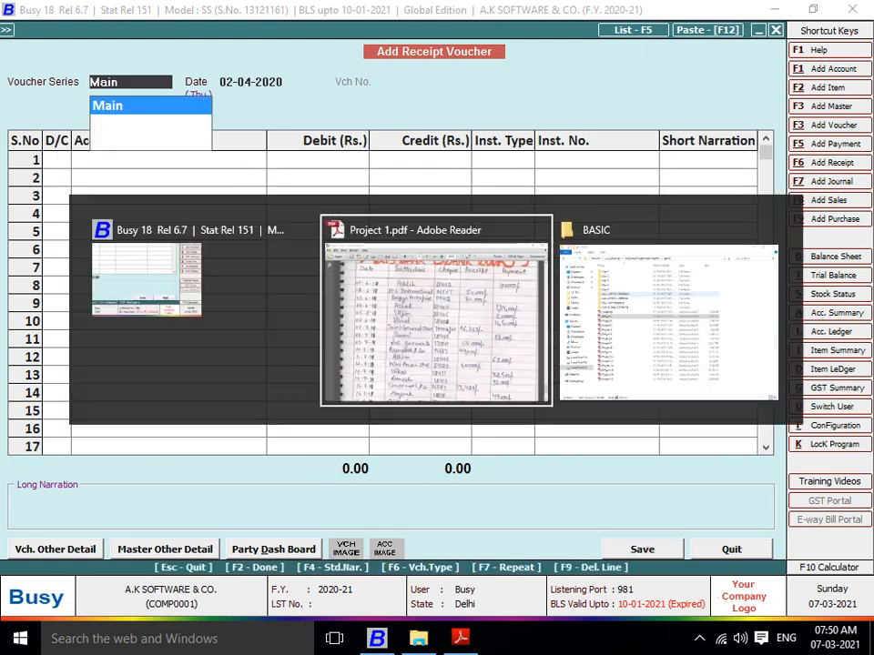
pyautogui.scroll(-3, 446, 345)
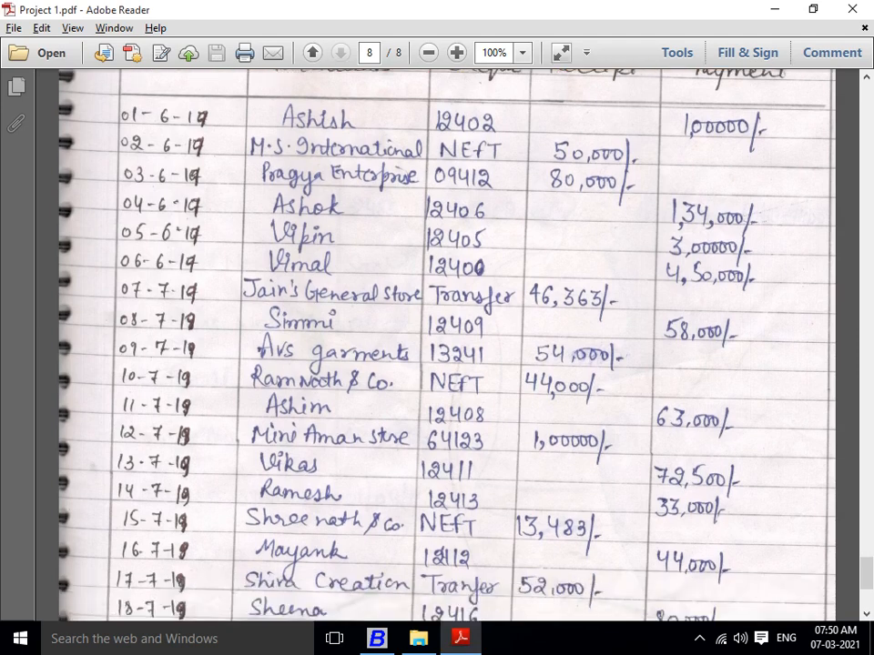
pyautogui.scroll(-1, 446, 346)
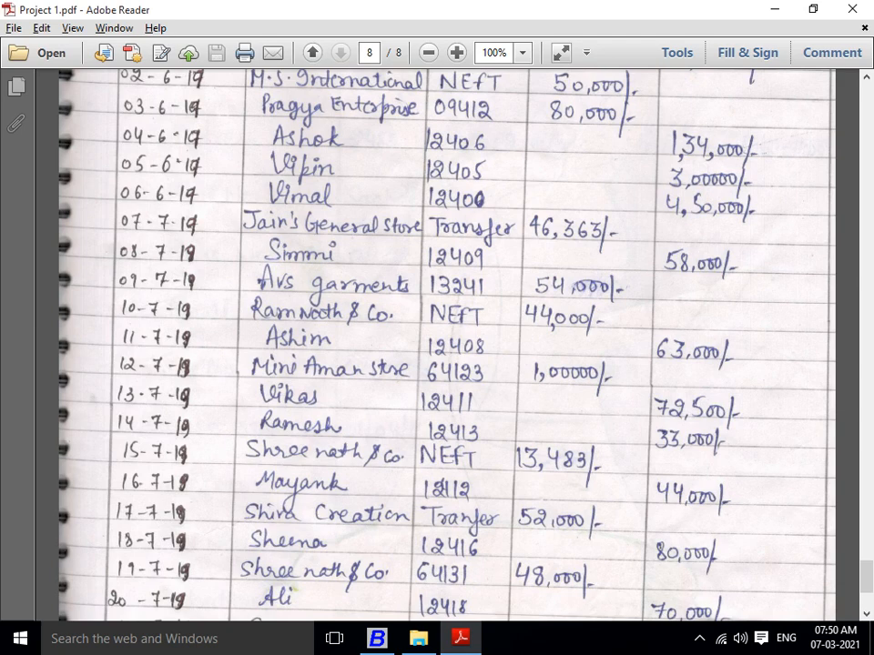
pyautogui.scroll(-1, 446, 345)
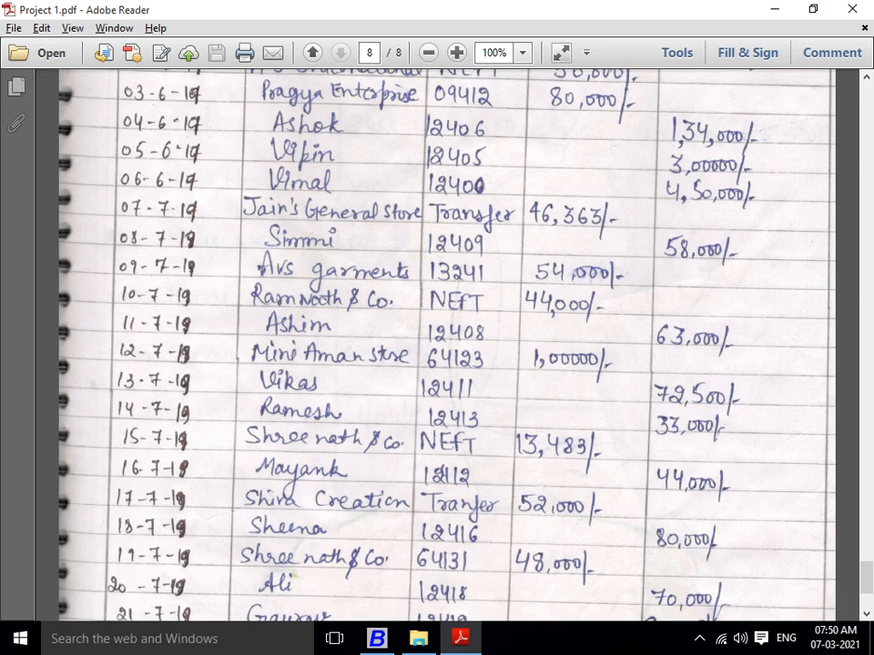
pyautogui.hotkey('alt', 'Tab')
pyautogui.press('Return')
pyautogui.write('03')
pyautogui.press('Return')
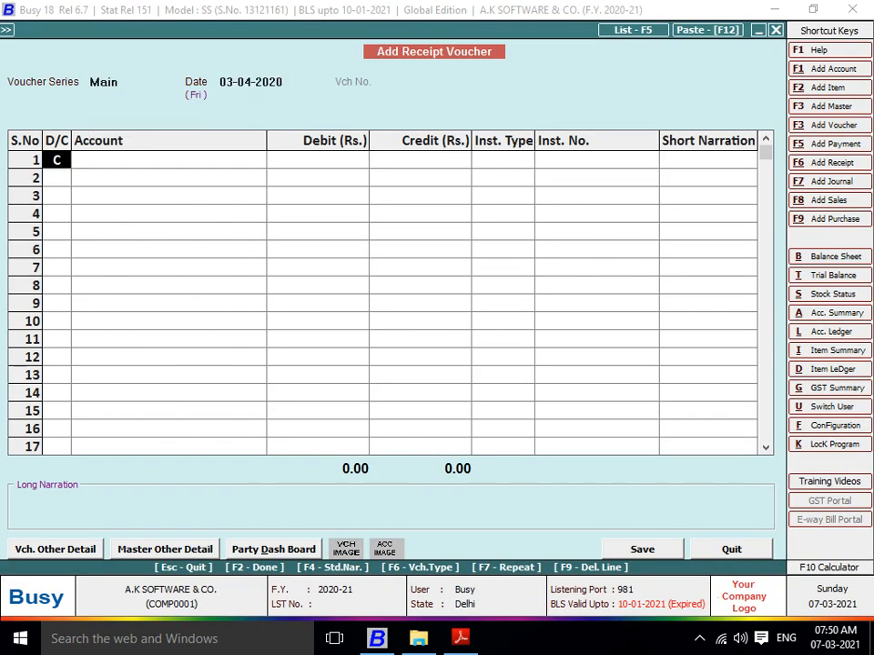
# Credit 80,000.00 to PRAYGYA ENTERPRISE on the receipt voucher's first row.
pyautogui.press('Return')
pyautogui.write('pRA')
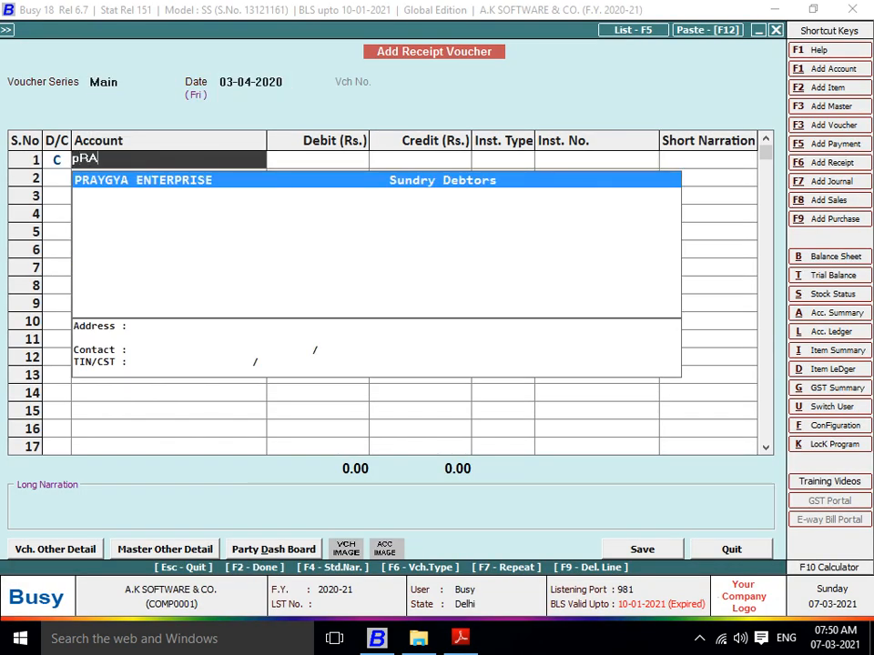
pyautogui.press('Return')
pyautogui.write('800')
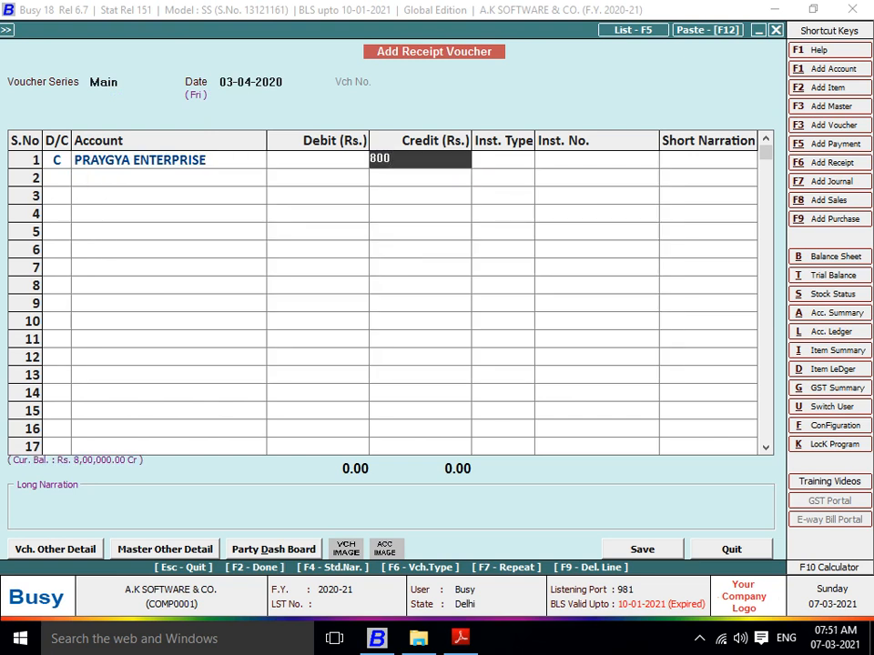
pyautogui.write('00')
pyautogui.press('Return')
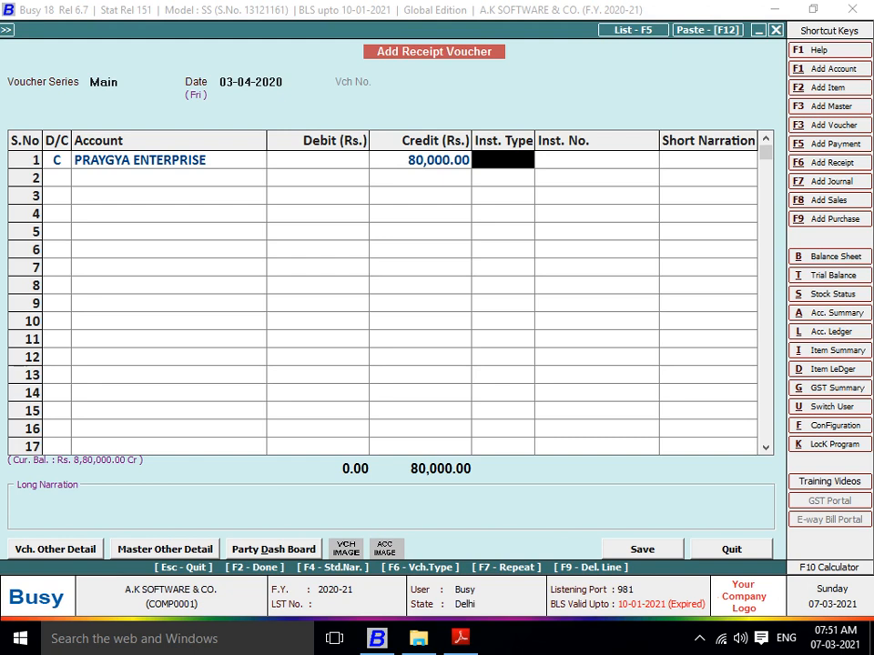
# Change the PRAYGYA ENTERPRISE credit amount to 20,000.00, set its instrument type to --N.A.-- and start a second credit row.
pyautogui.click(420, 159)
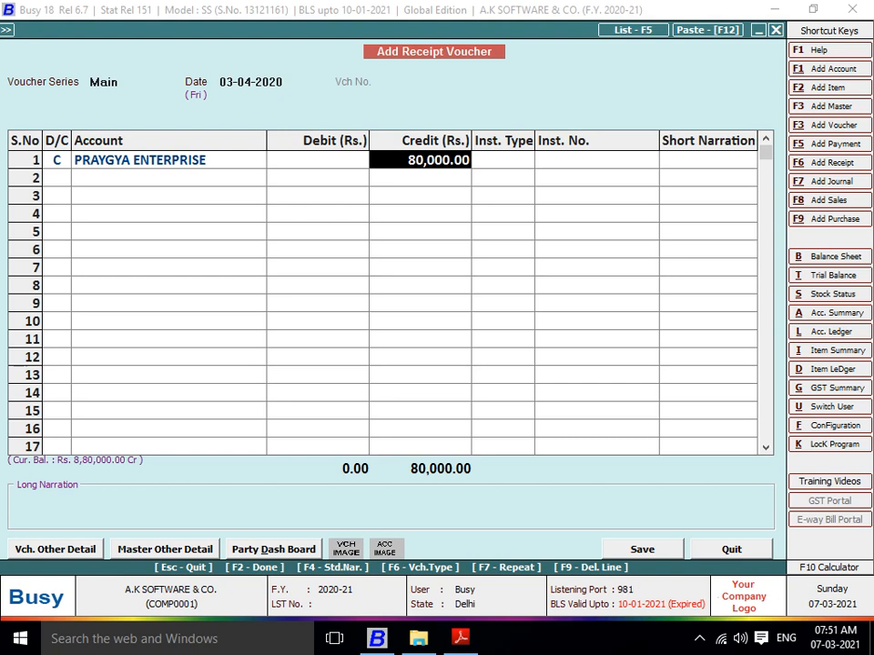
pyautogui.write('20000')
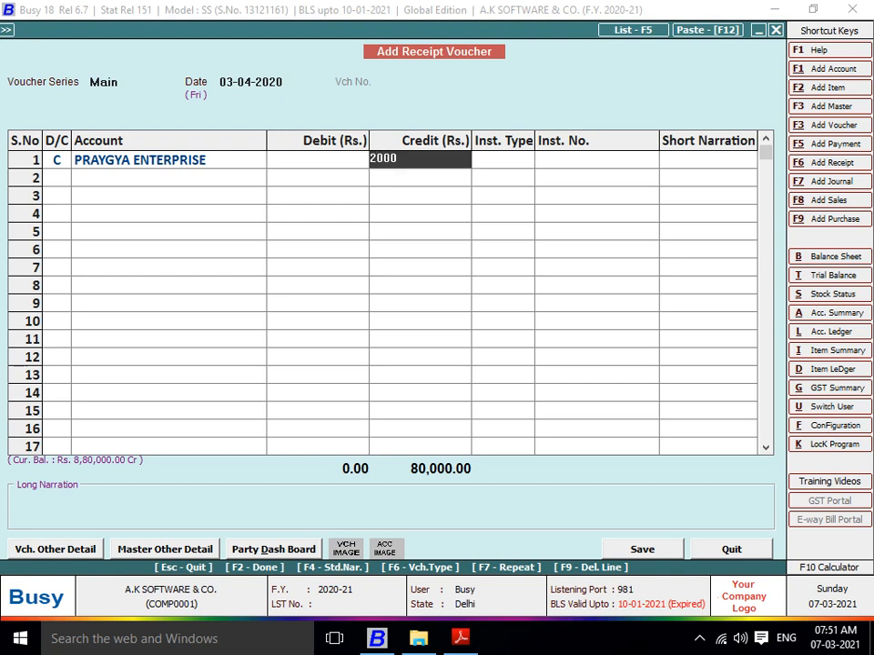
pyautogui.press('Return')
pyautogui.press('Return')
pyautogui.press('Return')
pyautogui.press('Return')
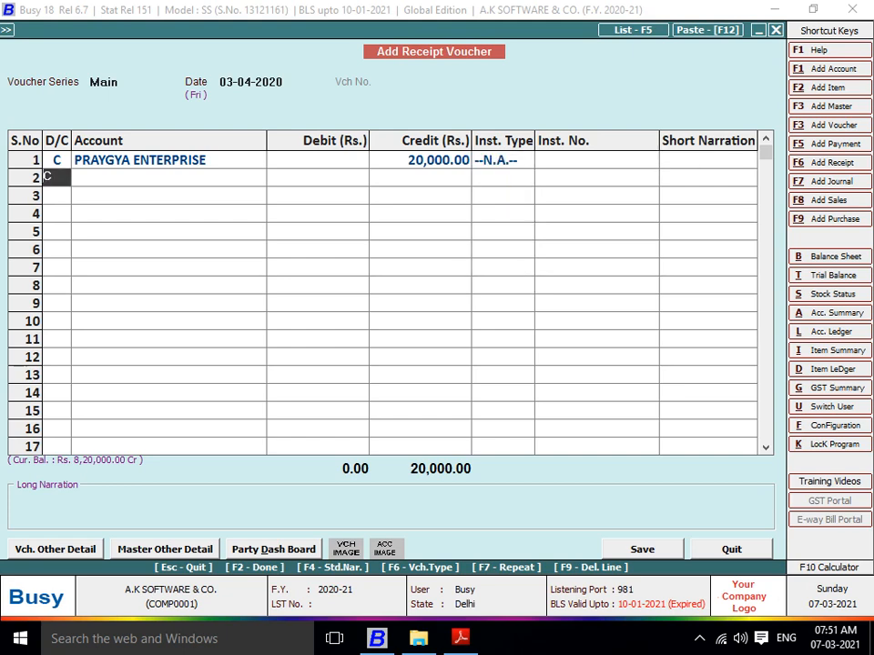
# Credit 20,000.00 to PRAYGYA ENTERPRISE on the receipt voucher's second row.
pyautogui.write('PRA')
pyautogui.press('Return')
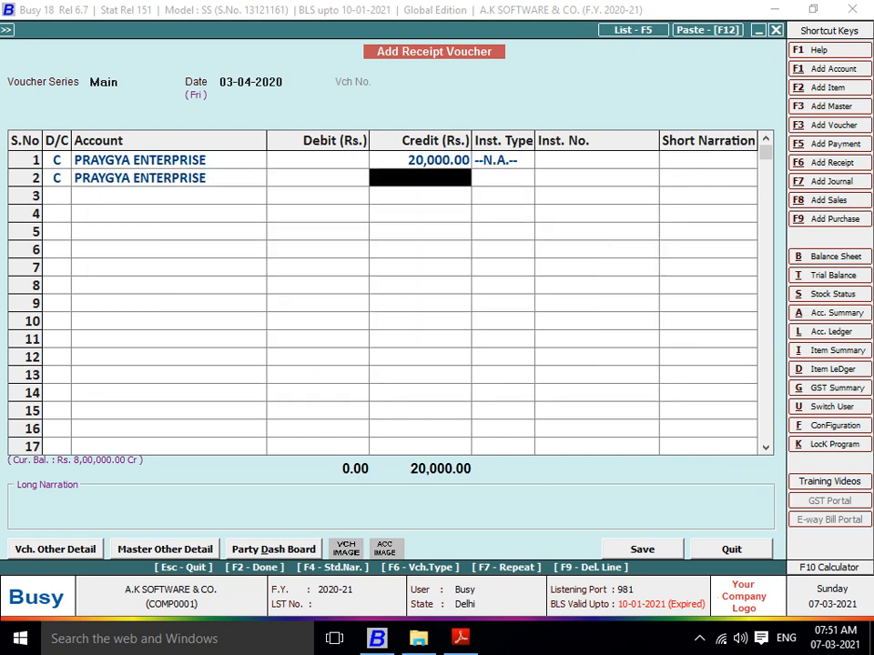
pyautogui.write('20,000')
pyautogui.press('Return')
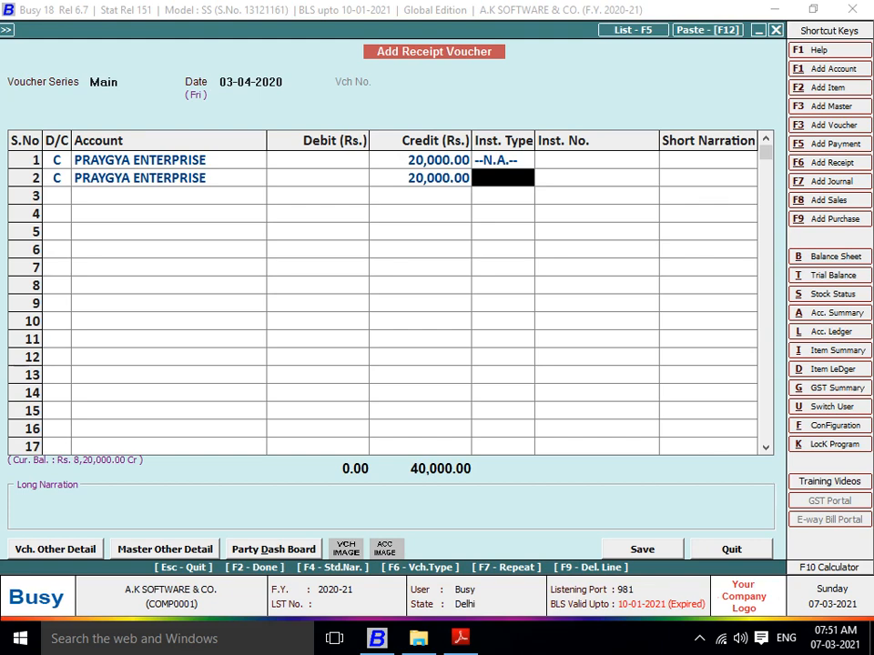
# Examine the PRAYGYA ENTERPRISE account ledger entries from 01-04-2020 to 06-06-2020 and return to the receipt voucher.
pyautogui.hotkey('alt', 'l')
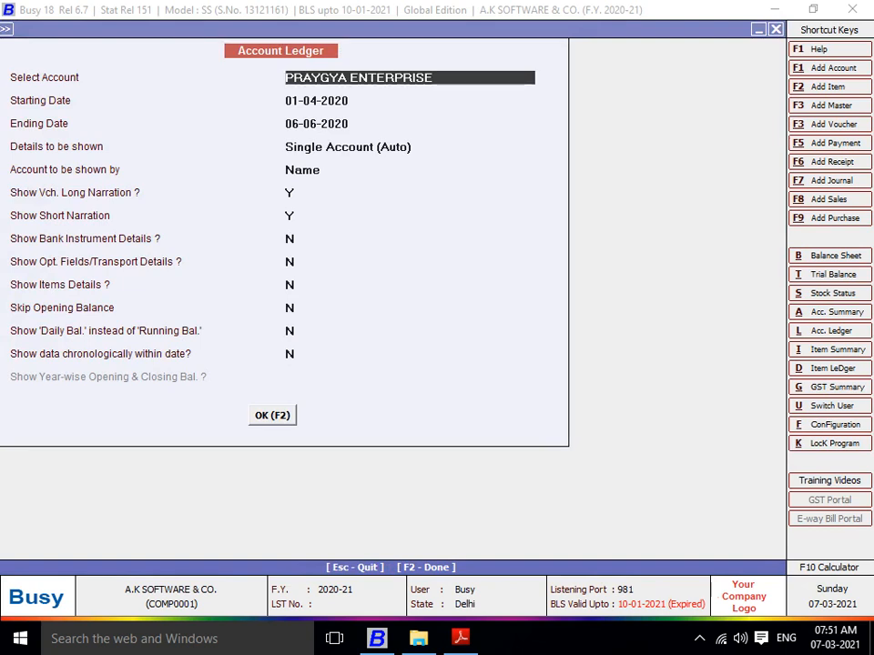
pyautogui.press('F2')
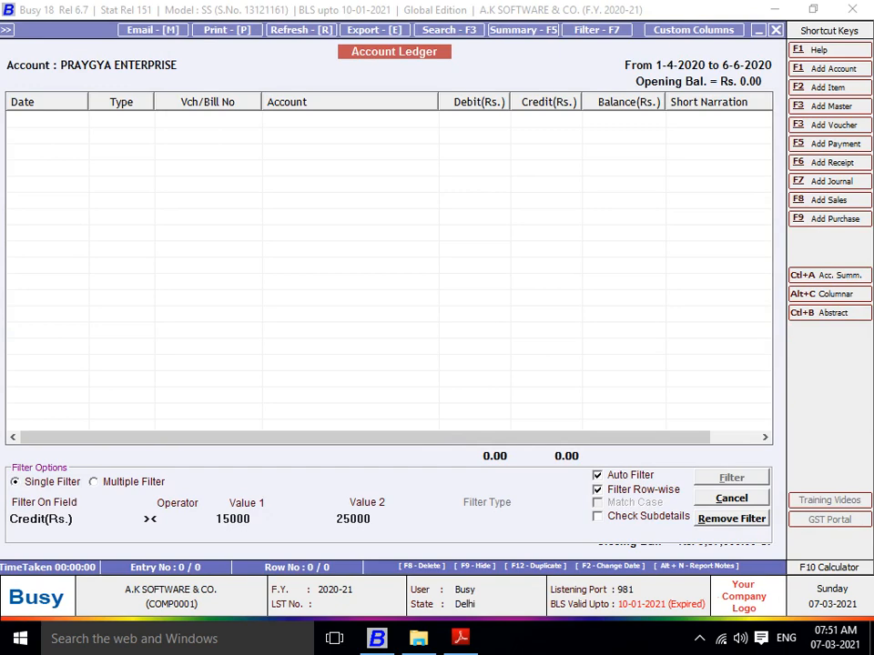
pyautogui.press('Down')
pyautogui.press('Down')
pyautogui.press('Down')
pyautogui.press('Down')
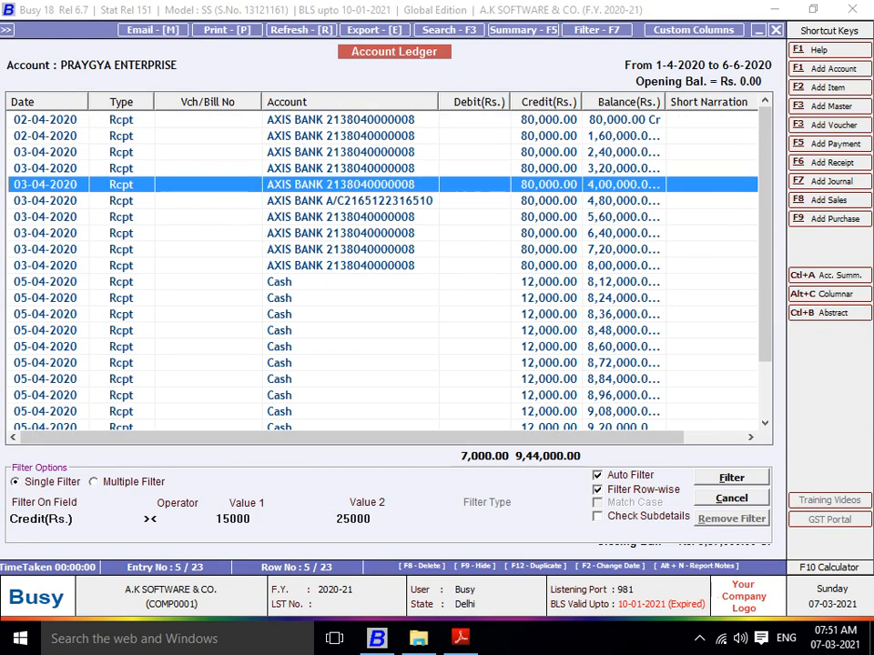
pyautogui.press('Down')
pyautogui.press('Down')
pyautogui.press('Down')
pyautogui.press('Down')
pyautogui.press('Down')
pyautogui.press('Down')
pyautogui.press('Down')
pyautogui.press('Down')
pyautogui.press('Down')
pyautogui.press('Down')
pyautogui.press('Down')
pyautogui.press('Down')
pyautogui.press('Down')
pyautogui.press('Down')
pyautogui.press('Down')
pyautogui.press('Down')
pyautogui.press('Down')
pyautogui.press('Down')
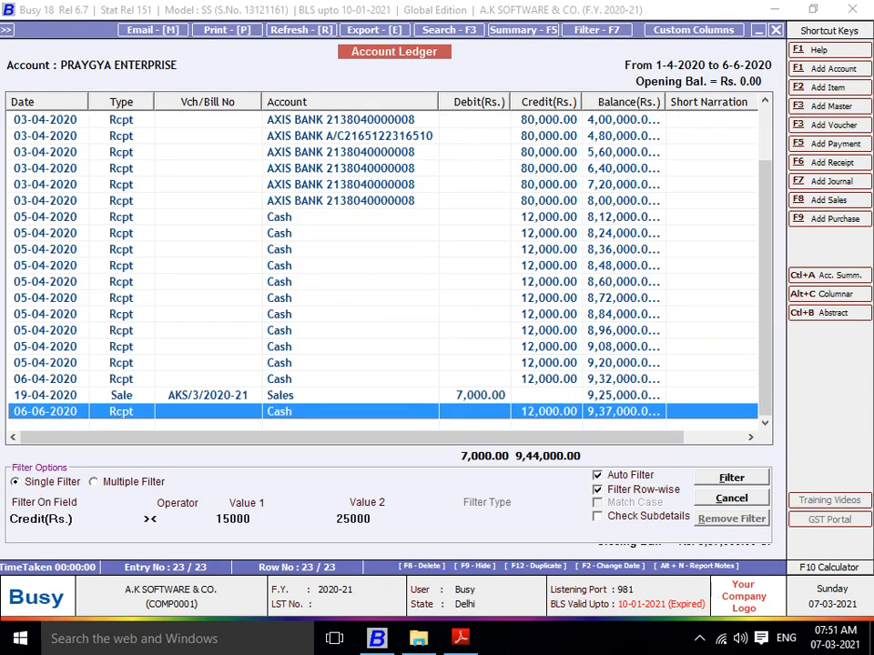
pyautogui.press('Escape')
pyautogui.press('Escape')
pyautogui.press('F6')
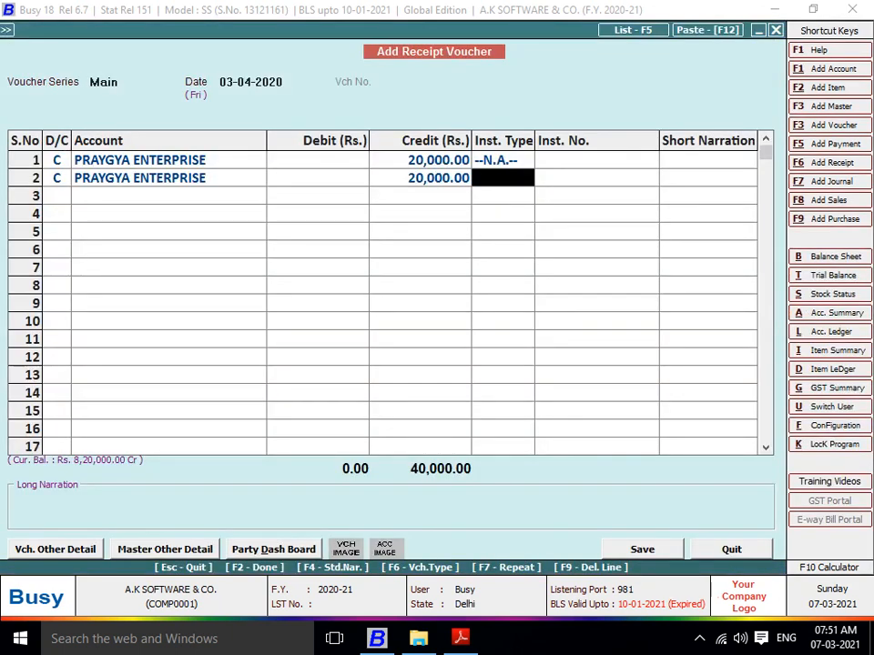
# Set the instrument type of the second PRAYGYA ENTERPRISE row to --N.A.-- and start the third row.
pyautogui.click(420, 178)
pyautogui.click(419, 159)
pyautogui.click(419, 178)
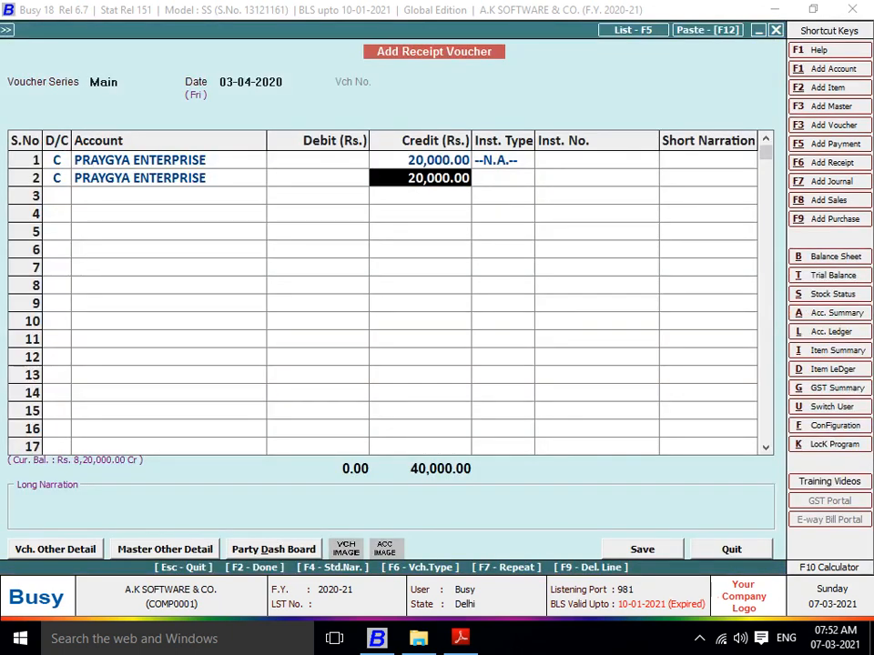
pyautogui.click(419, 159)
pyautogui.click(140, 159)
pyautogui.click(139, 178)
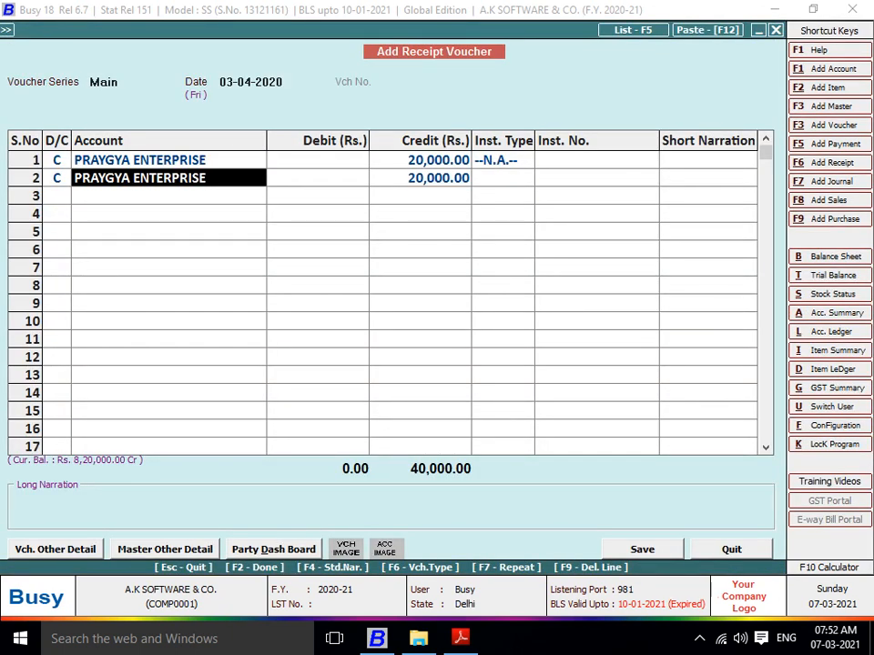
pyautogui.press('Return')
pyautogui.press('Return')
pyautogui.press('Return')
pyautogui.press('Return')
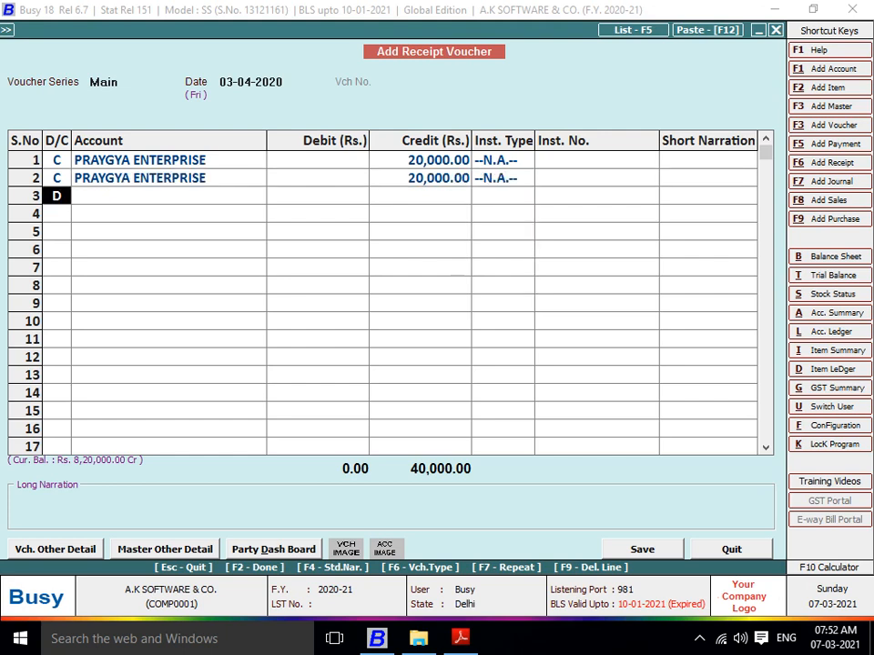
# Make the third row a credit entry of 40,000.00 to PRAYGYA ENTERPRISE.
pyautogui.write('c')
pyautogui.press('Return')
pyautogui.write('PRA')
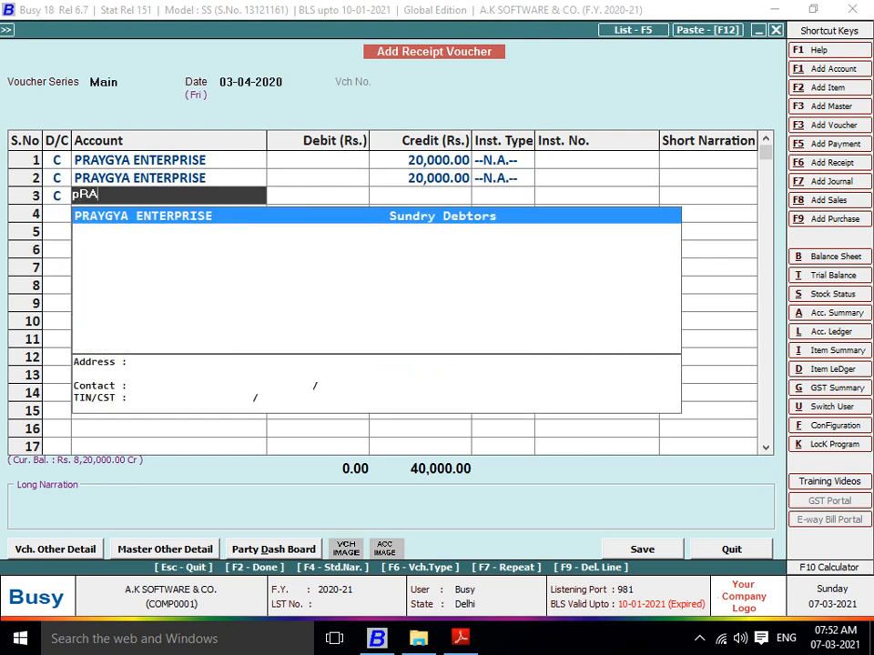
pyautogui.press('Return')
pyautogui.write('400000')
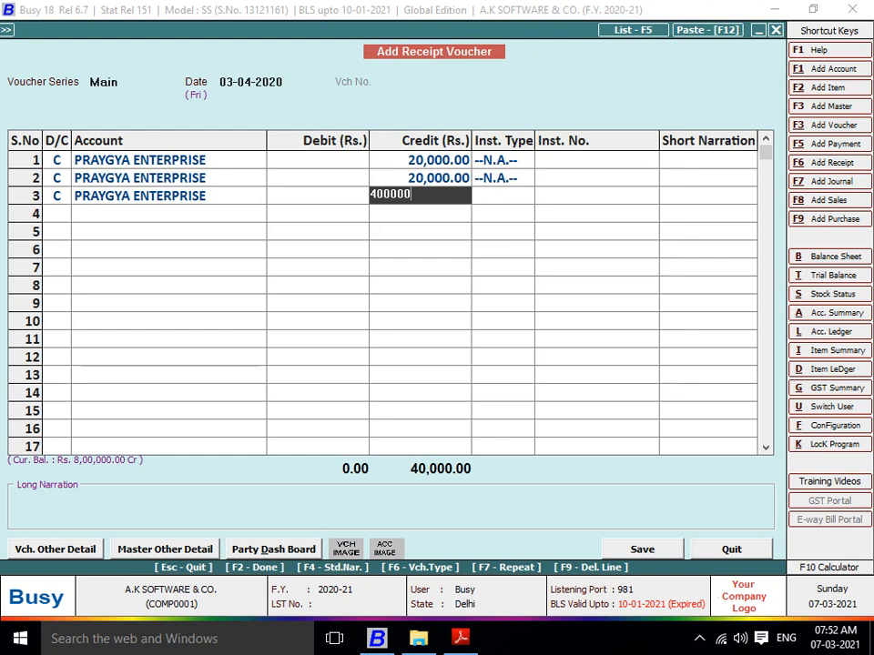
pyautogui.press('Return')
pyautogui.press('Escape')
pyautogui.write('40,000')
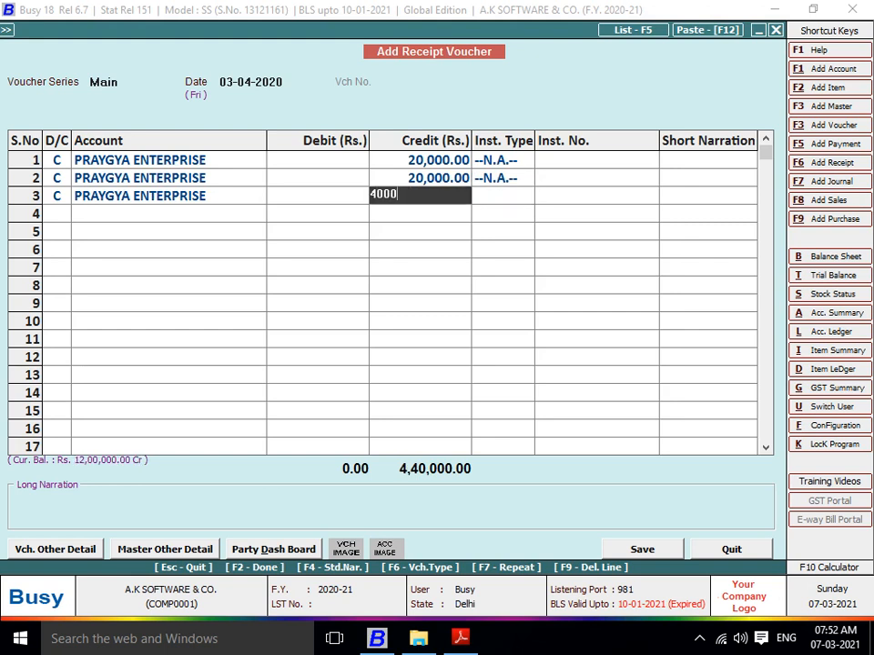
pyautogui.press('Return')
pyautogui.press('Return')
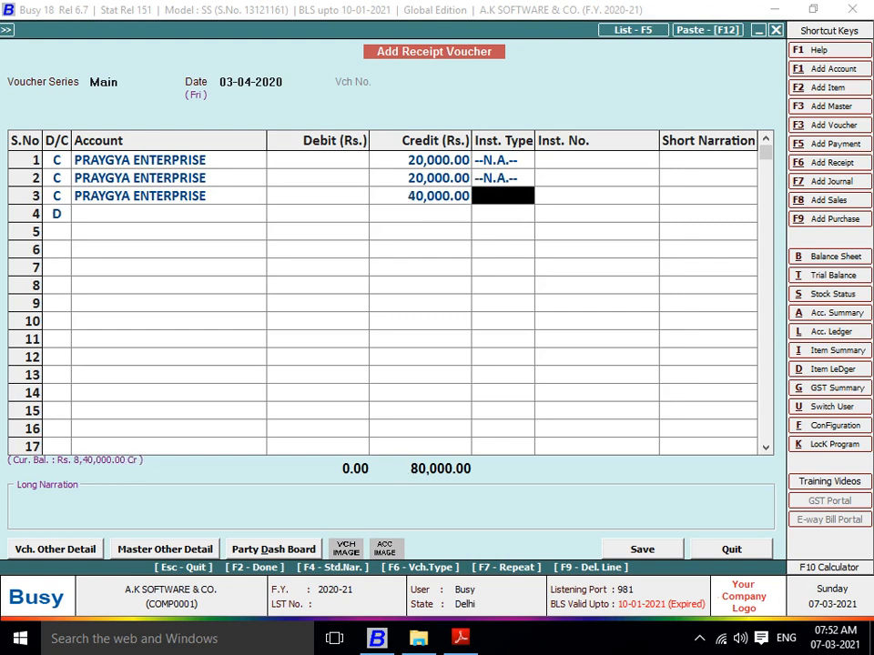
# Look up the cheque details in Adobe Reader, return to Busy and give the third row instrument type CHQ. and number 09412.
pyautogui.hotkey('alt', 'Tab')
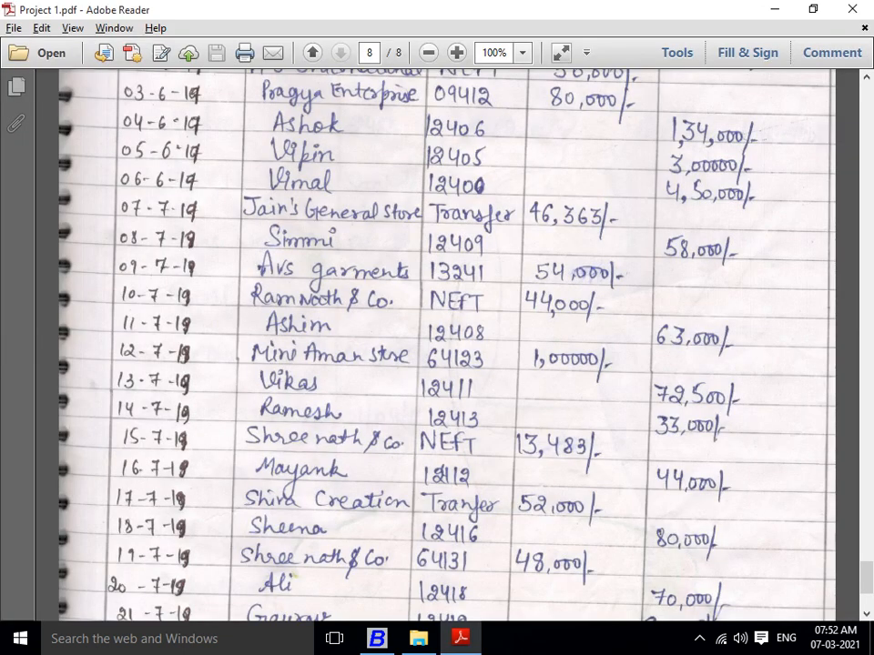
pyautogui.hotkey('alt', 'Tab')
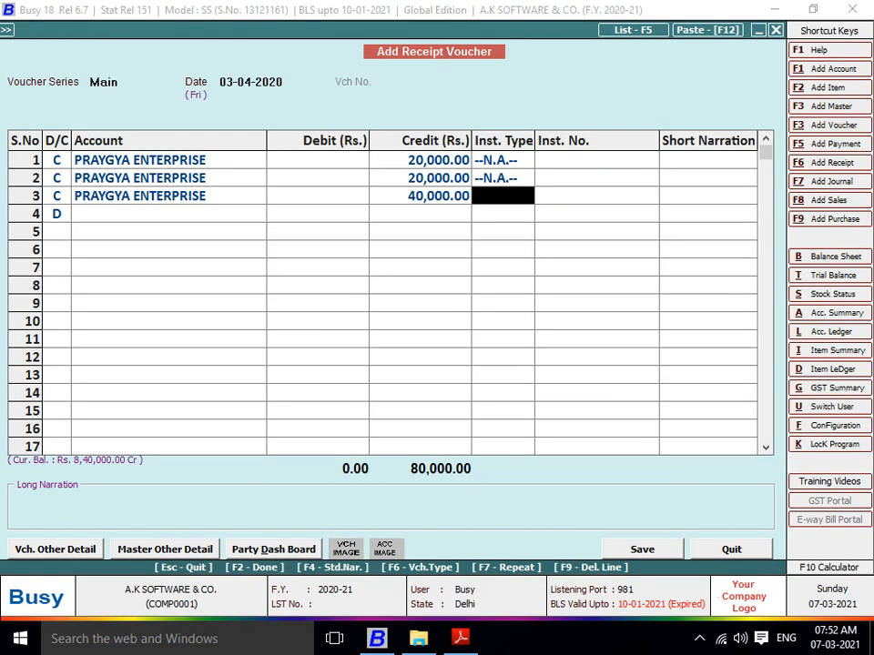
pyautogui.write('c')
pyautogui.press('Return')
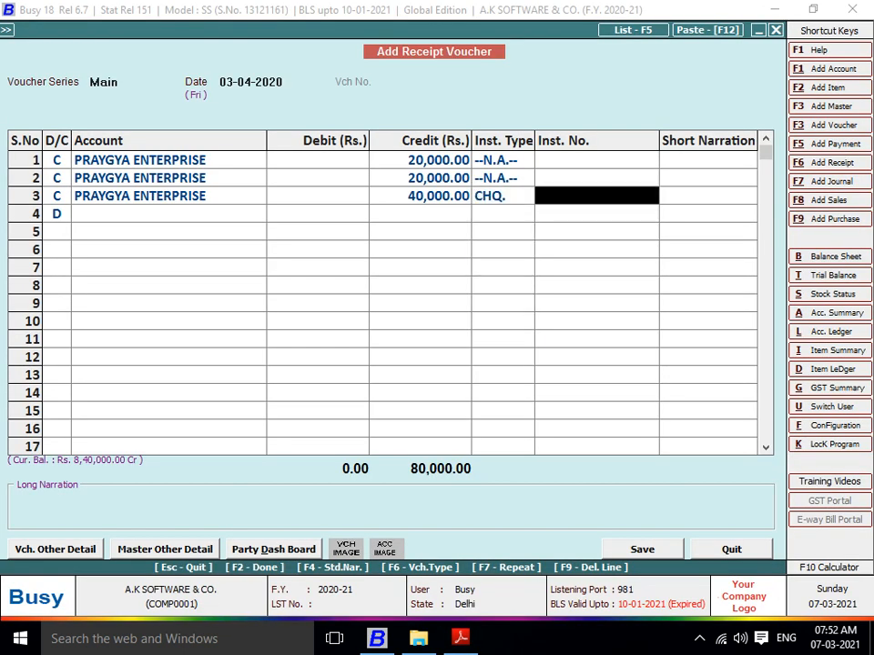
pyautogui.hotkey('alt', 'Tab')
pyautogui.scroll(2, 437, 346)
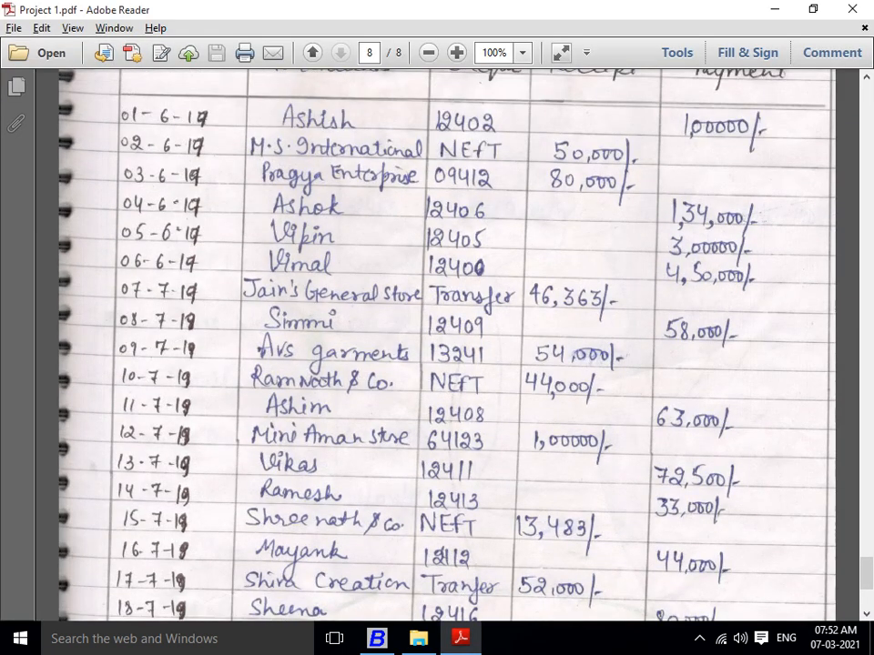
pyautogui.hotkey('alt', 'Tab')
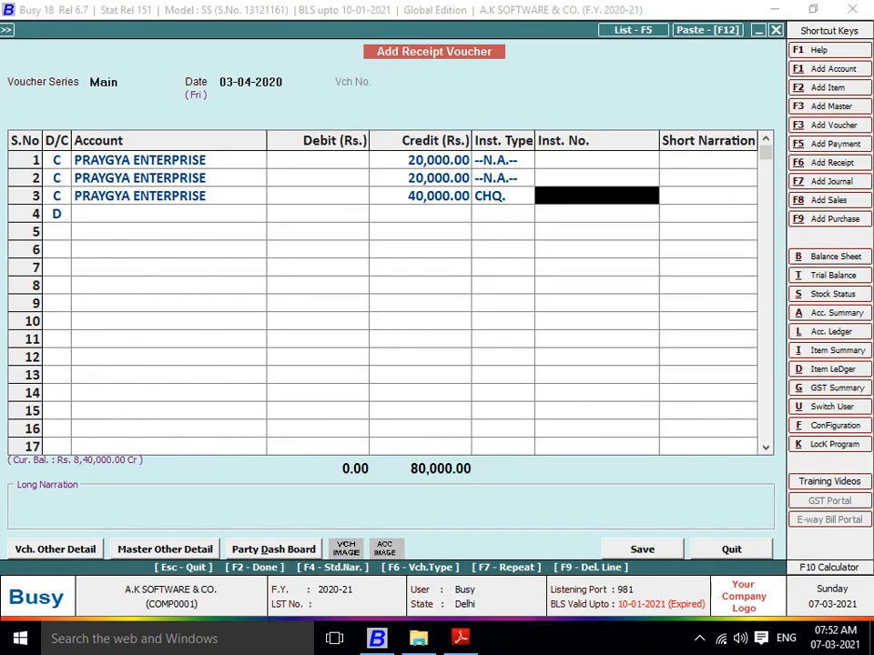
pyautogui.write('094')
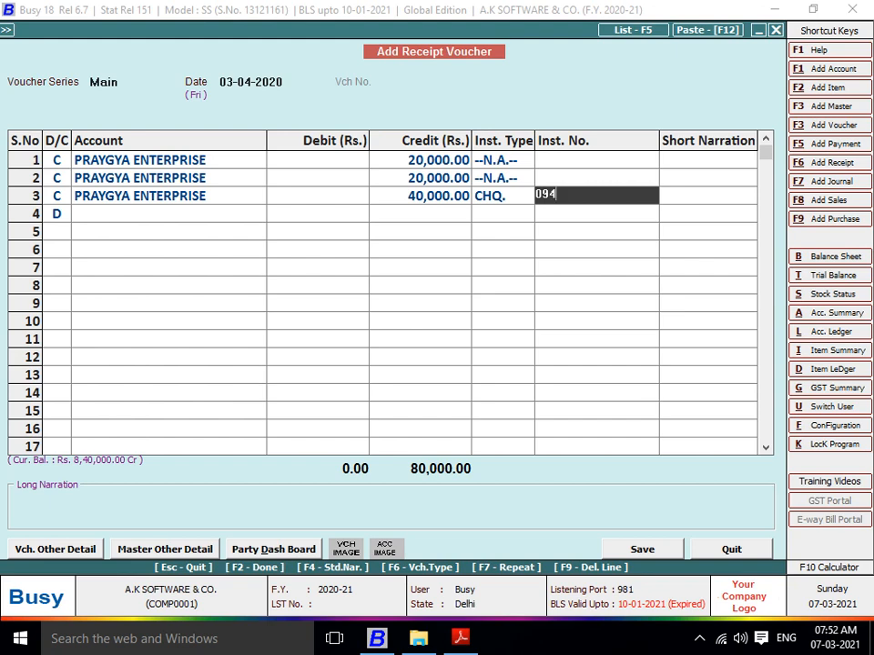
pyautogui.hotkey('alt', 'Tab')
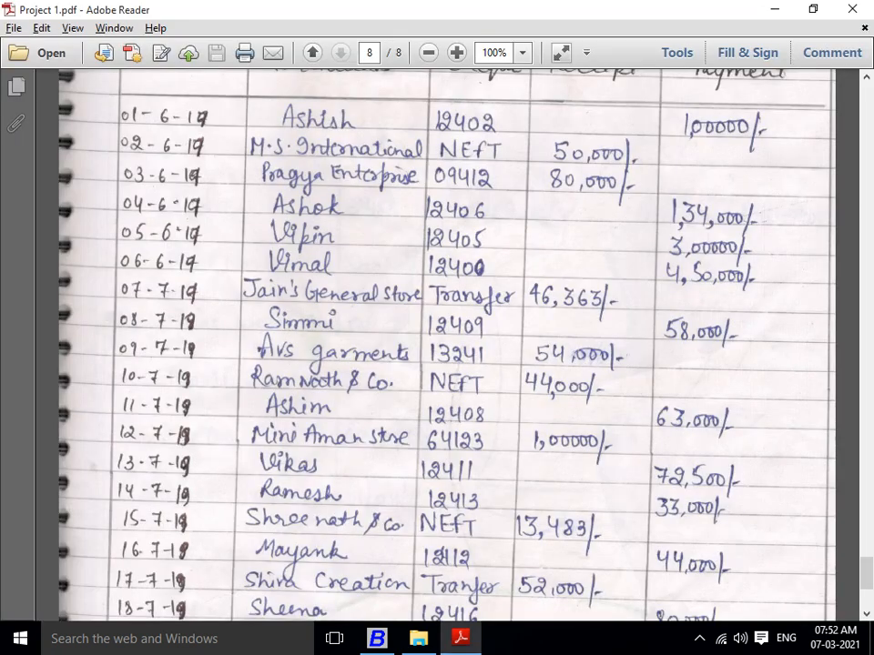
pyautogui.hotkey('alt', 'Tab')
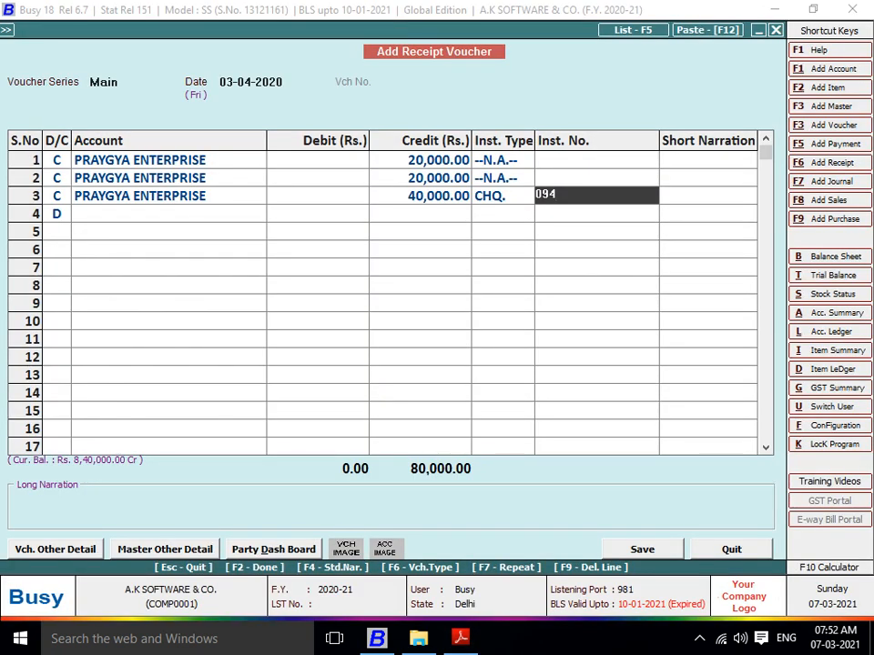
pyautogui.write('12')
pyautogui.press('Return')
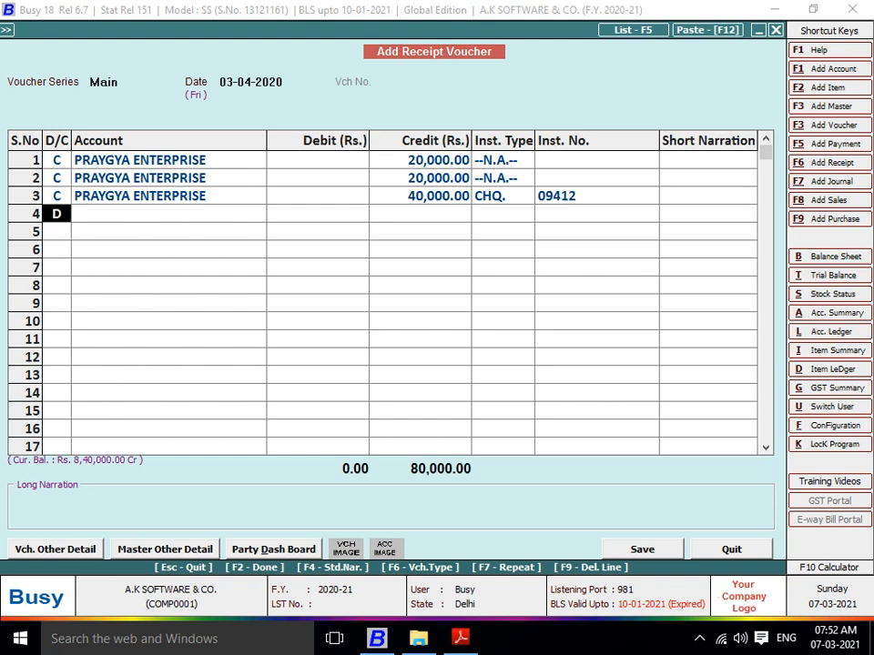
# Debit 80,000.00 to the first listed Axis Bank account on the fourth row with instrument type --N.A.-- and save the receipt voucher.
pyautogui.press('Return')
pyautogui.press('Return')
pyautogui.press('Return')
pyautogui.press('Return')
pyautogui.press('Return')
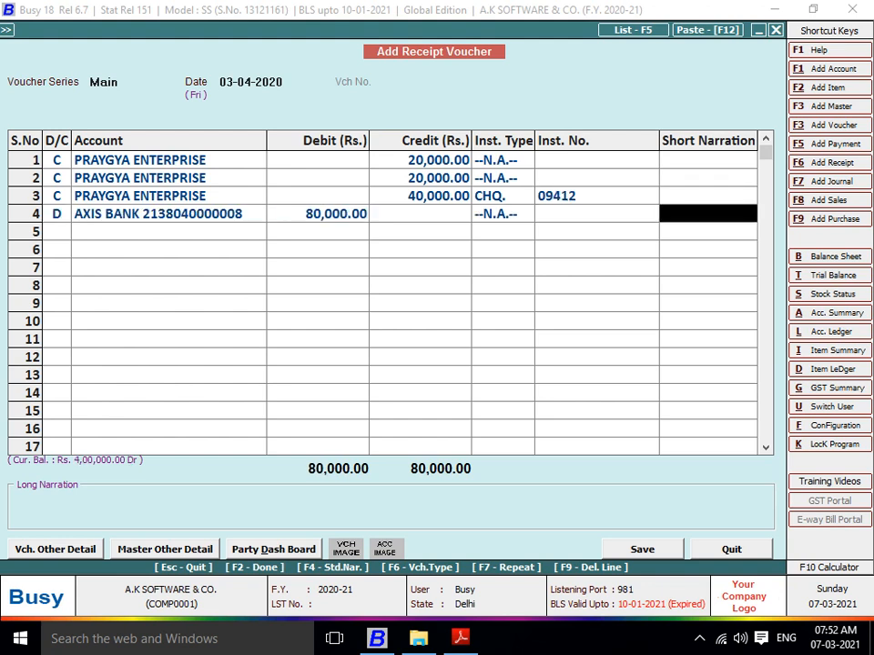
pyautogui.press('Return')
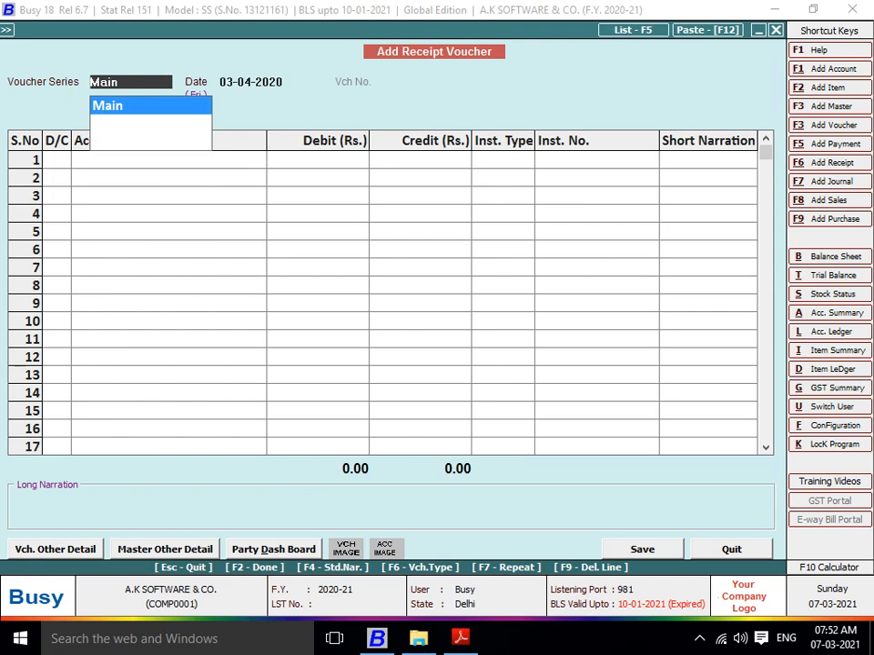
# Check the fourth bank book entry in Adobe Reader, return to Busy and date the new receipt voucher 04-04-2020.
pyautogui.hotkey('alt', 'Tab')
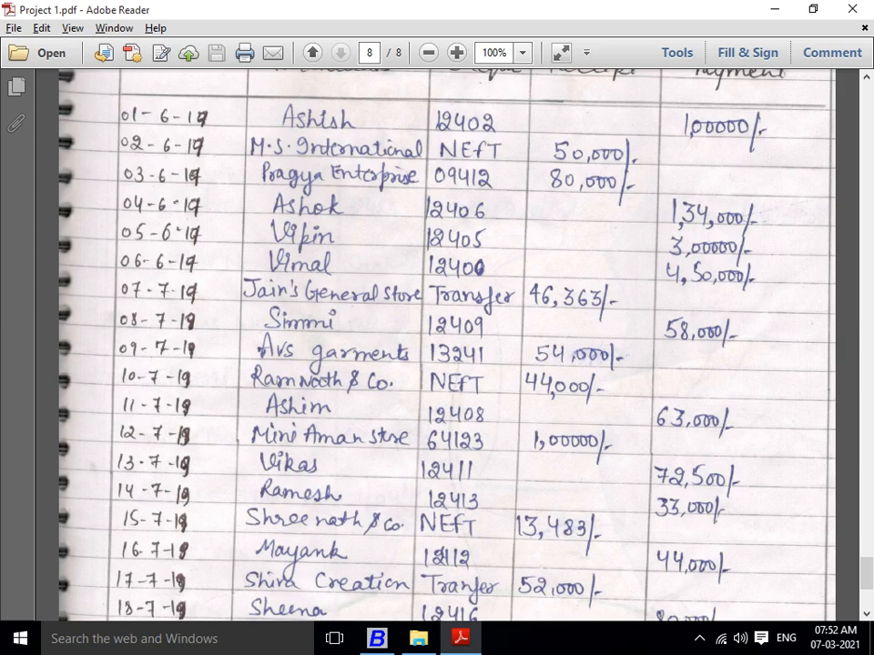
pyautogui.scroll(-3, 446, 346)
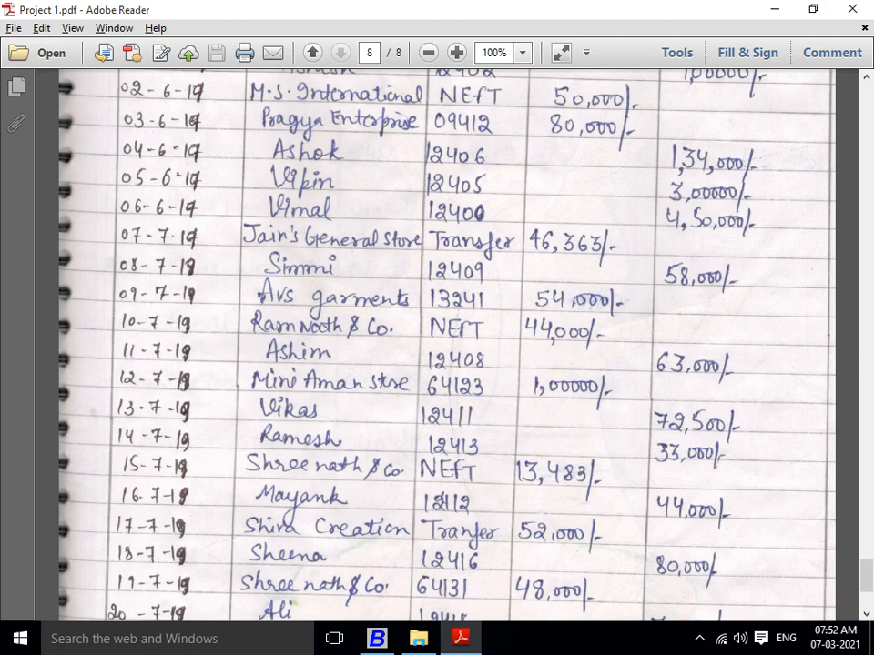
pyautogui.hotkey('alt', 'Tab')
pyautogui.press('Return')
pyautogui.write('04-04-2020')
pyautogui.press('Return')
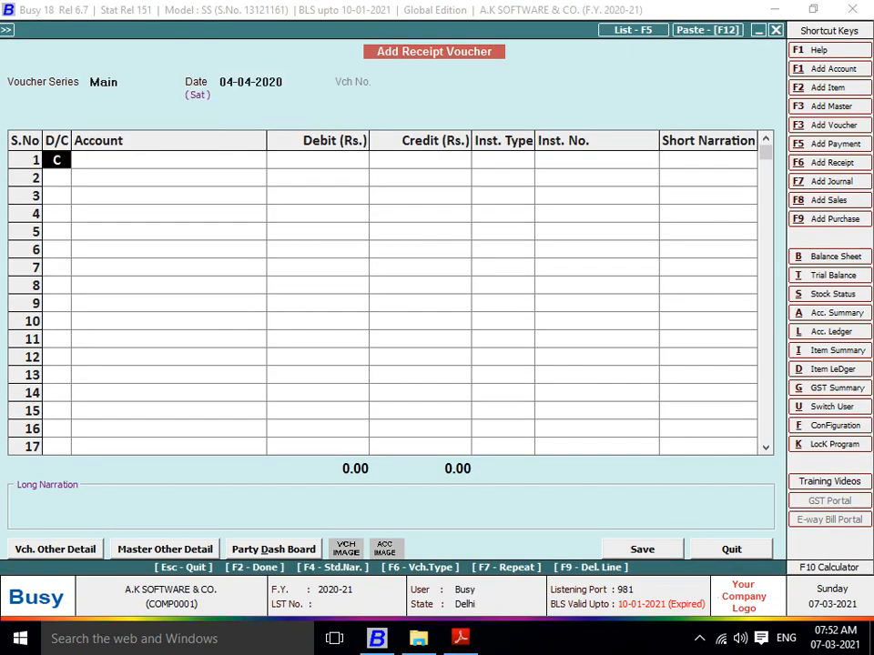
pyautogui.press('Return')
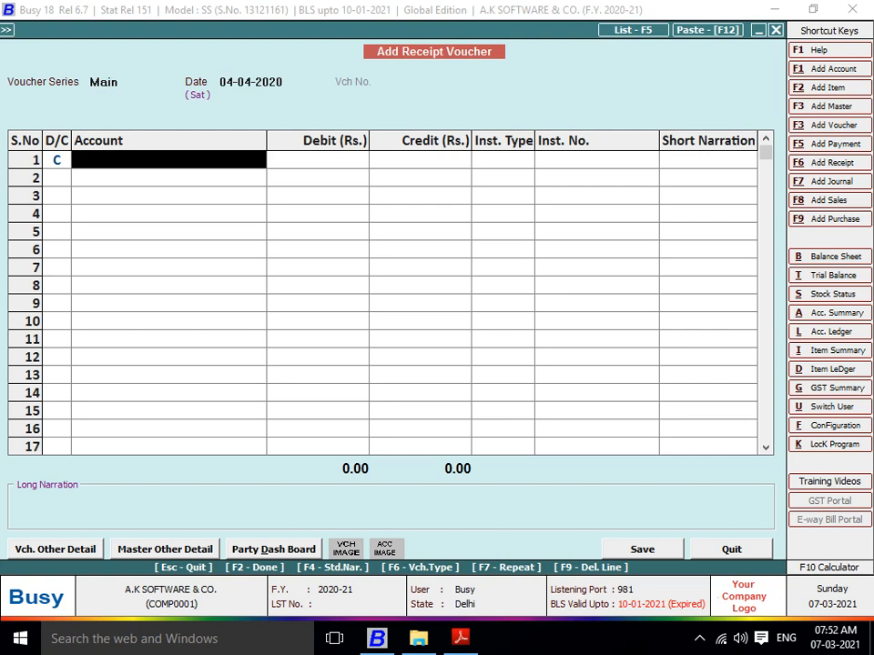
# Change the voucher type to payment, date it 04-05-2020 and start a debit entry on the first row.
pyautogui.press('F6')
pyautogui.press('Return')
pyautogui.press('Return')
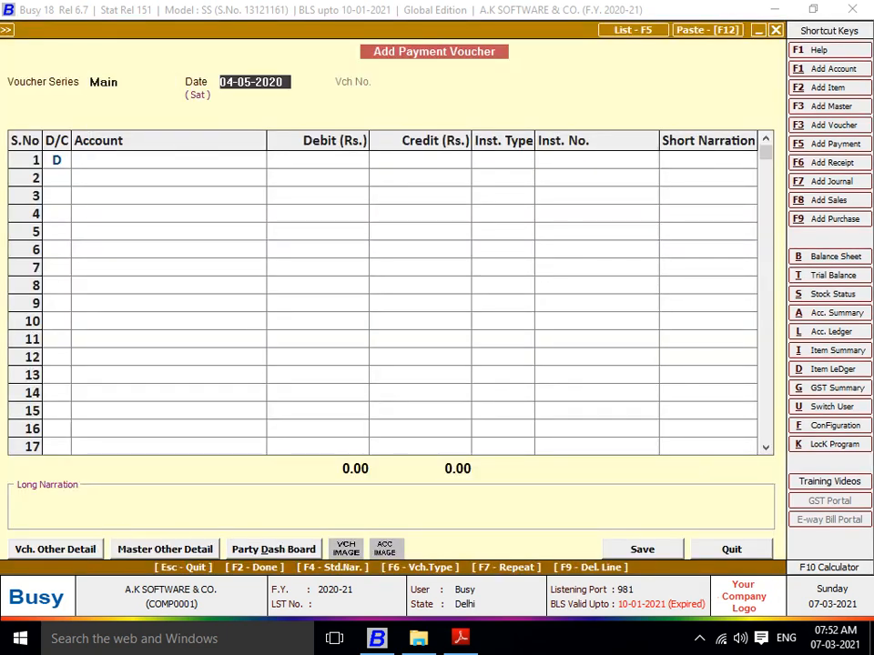
pyautogui.press('Return')
pyautogui.press('Return')
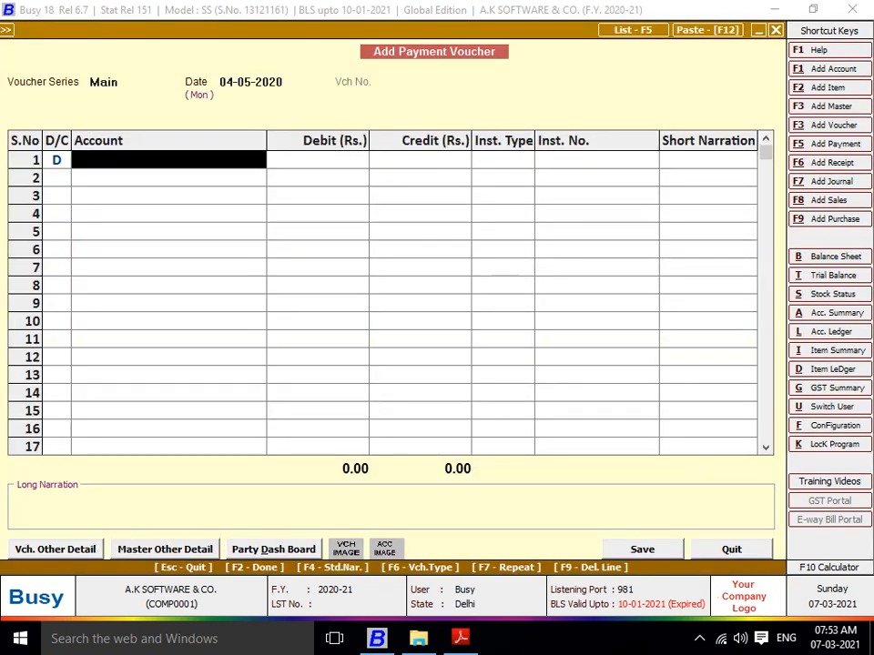
# Debit 1,34,000.00 to the fourth bank book entry's Sundry Creditors payee, checking the amount in Adobe Reader, with instrument type --N.A.--.
pyautogui.write('ashok')
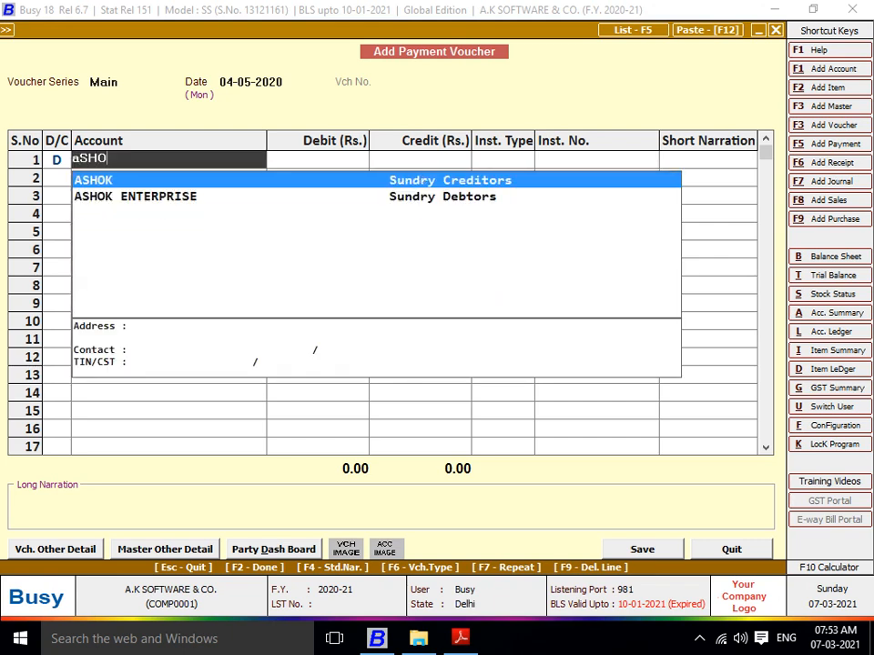
pyautogui.press('Return')
pyautogui.hotkey('alt', 'Tab')
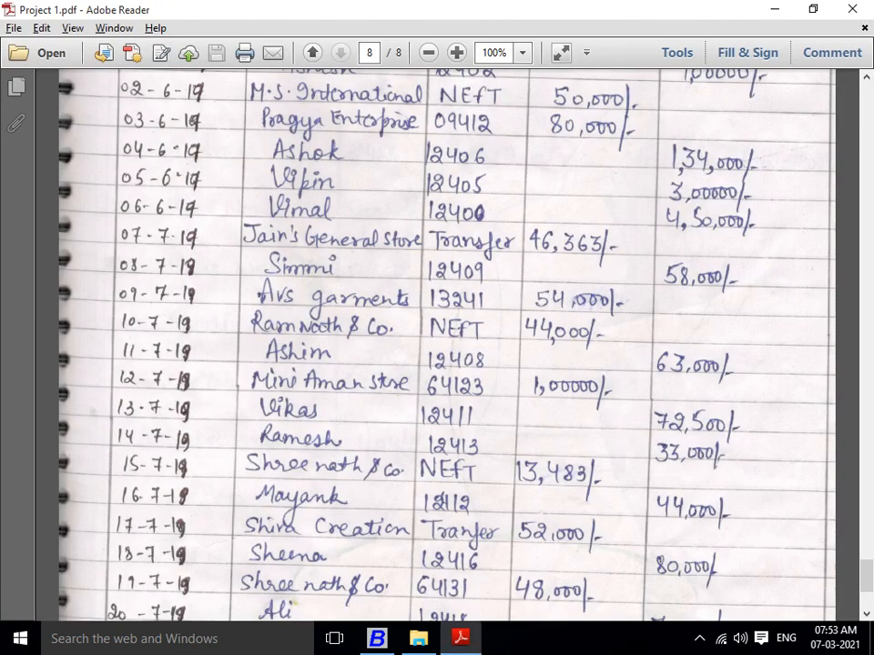
pyautogui.hotkey('alt', 'Tab')
pyautogui.write('134000')
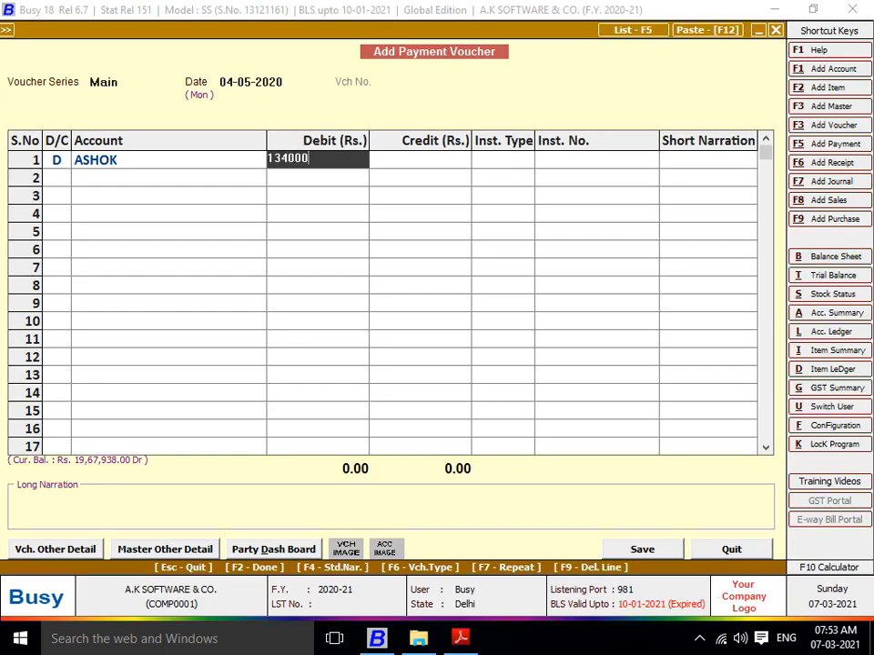
pyautogui.press('Return')
pyautogui.press('Return')
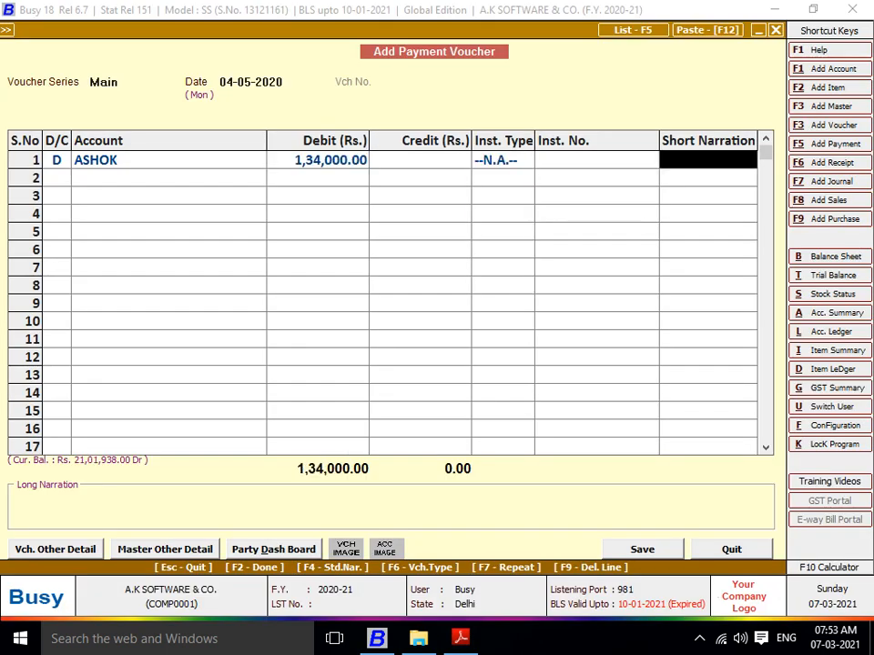
# Credit 1,34,000.00 to the first listed Axis Bank account on the second row of the payment voucher.
pyautogui.press('Return')
pyautogui.press('Return')
pyautogui.write('aX')
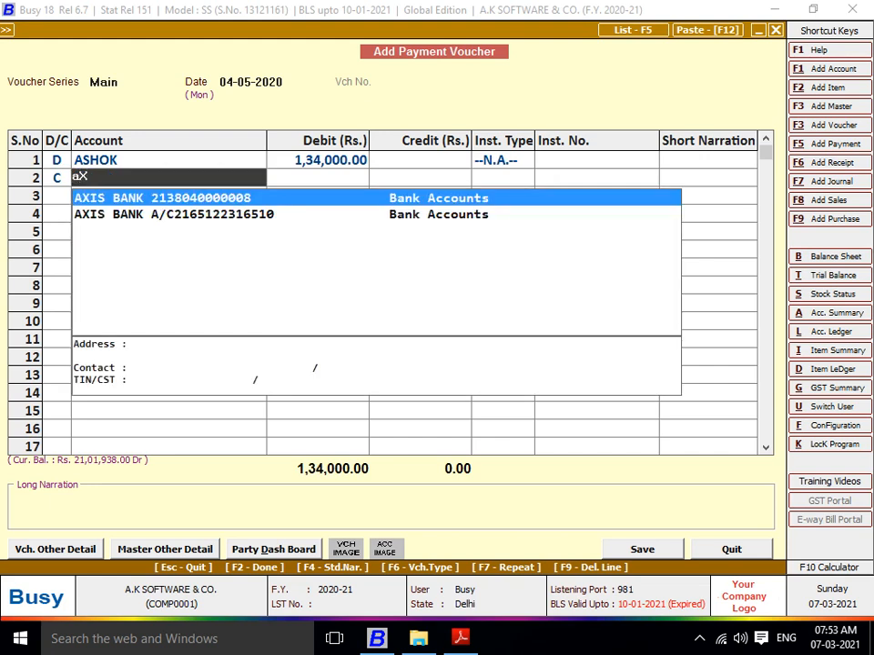
pyautogui.press('Return')
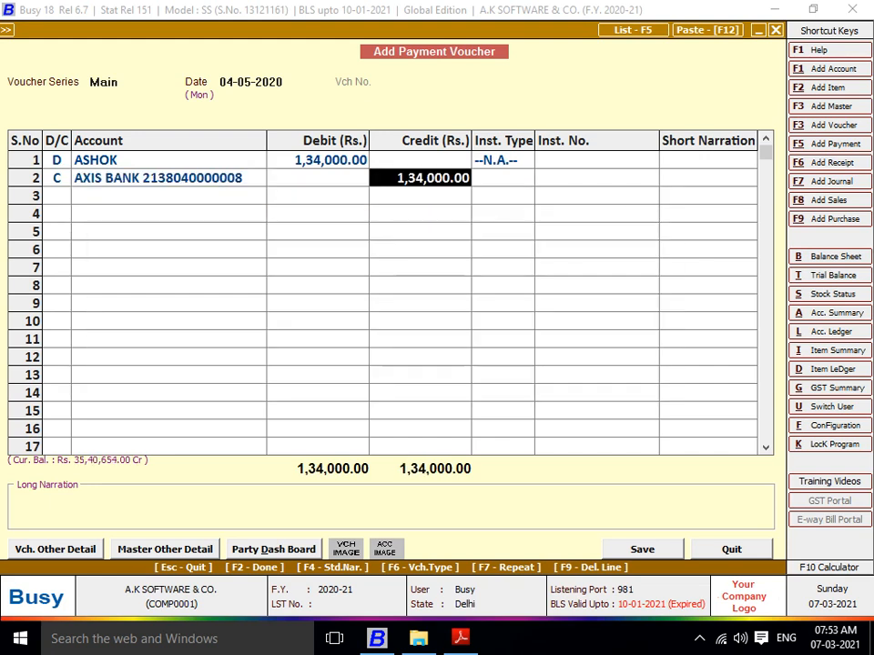
# Change the debit row's instrument type to CHQ. and enter instrument number 12406, checking the number in Adobe Reader.
pyautogui.click(317, 160)
pyautogui.press('Return')
pyautogui.write('C')
pyautogui.press('Return')
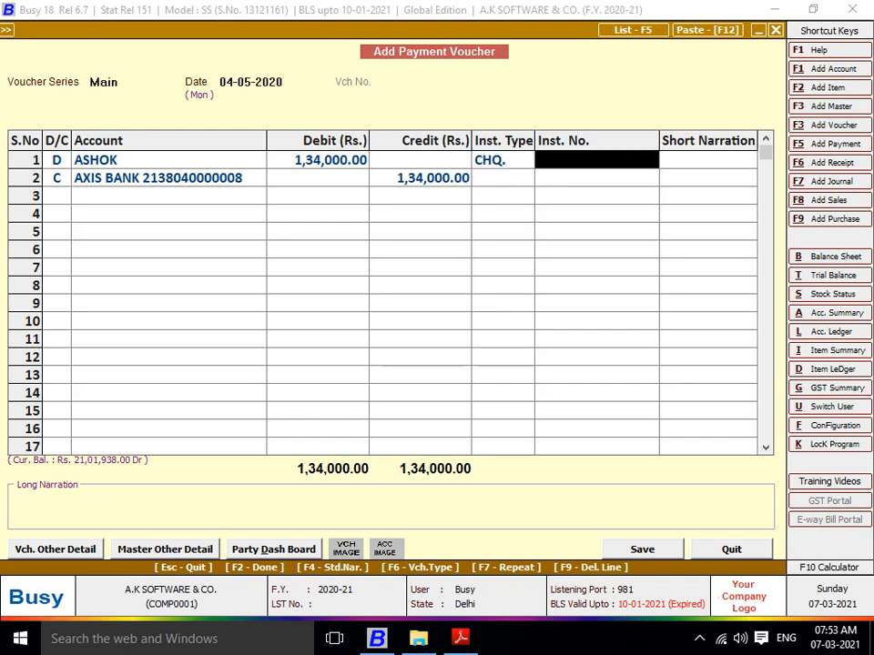
pyautogui.hotkey('alt', 'Tab')
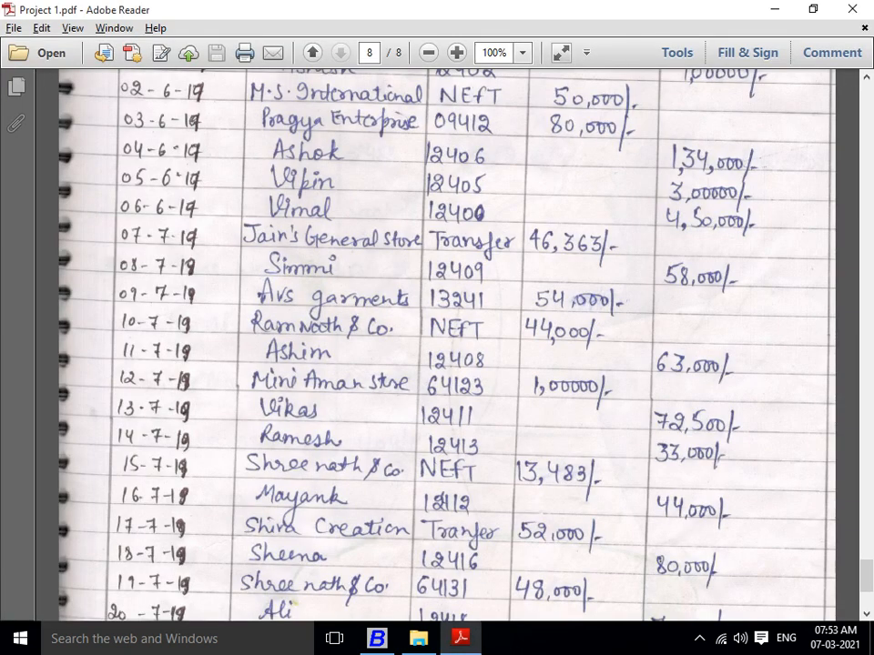
pyautogui.hotkey('alt', 'Tab')
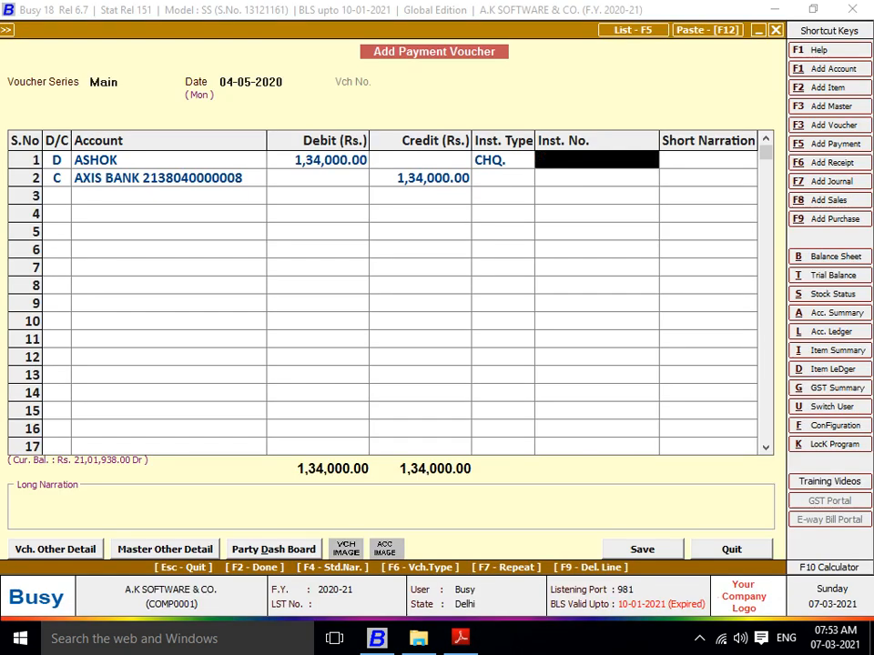
pyautogui.write('1240')
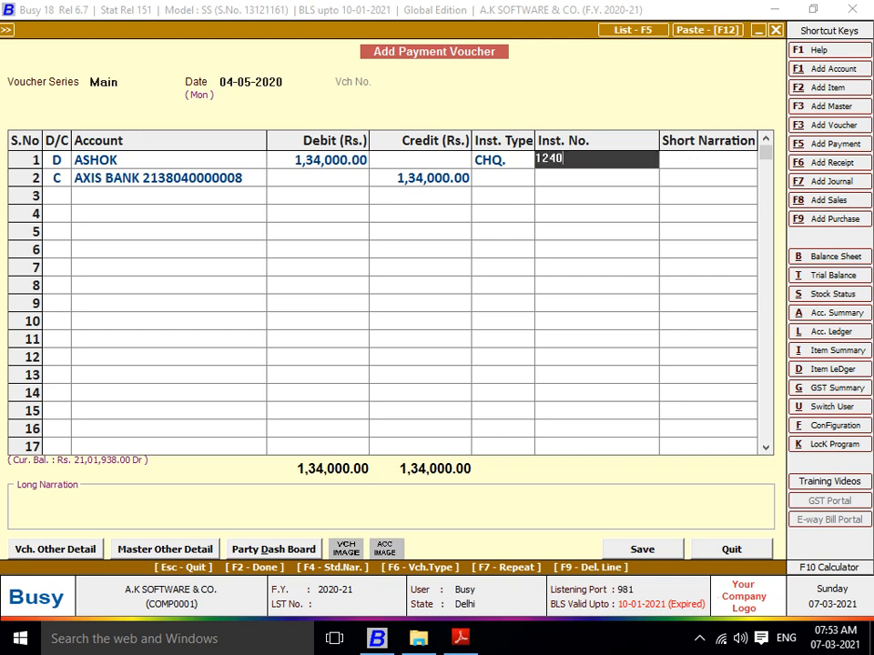
pyautogui.write('6')
pyautogui.press('Return')
# Give the Axis Bank row instrument type --N.A.-- and save the payment voucher without a narration.
pyautogui.press('Return')
pyautogui.press('Return')
pyautogui.press('Return')
pyautogui.press('Return')
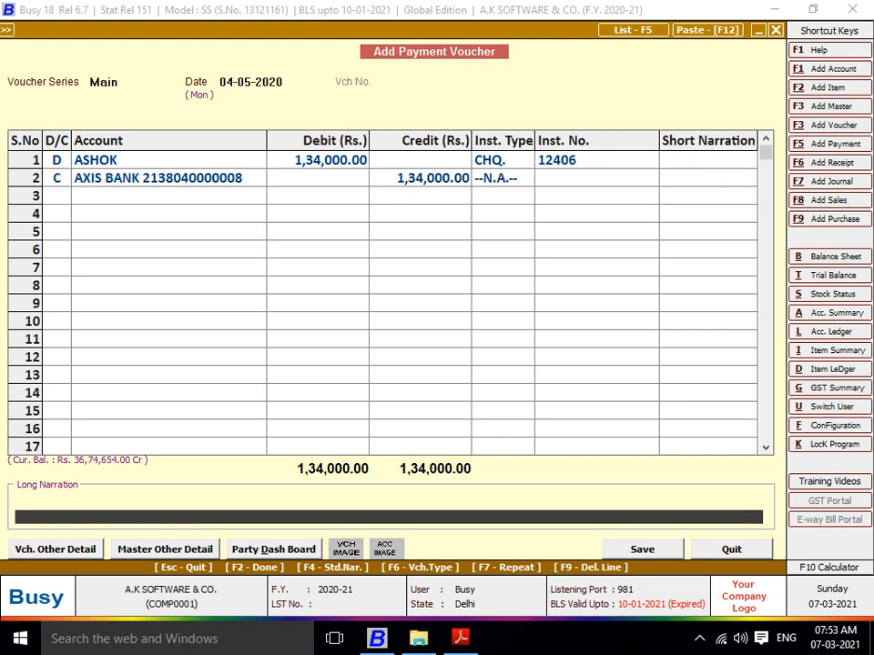
pyautogui.press('Return')
pyautogui.press('Right')
pyautogui.press('Return')
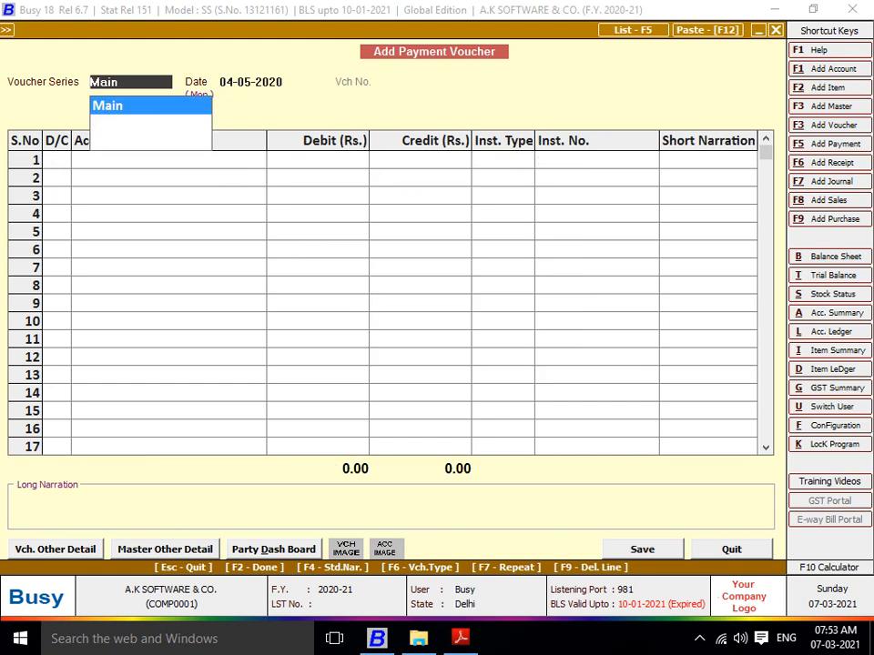
# Check the fifth bank book entry in Adobe Reader, return to Busy and date the new payment voucher 05-05-2020.
pyautogui.press('Return')
pyautogui.press('Return')
pyautogui.hotkey('alt', 'Tab')
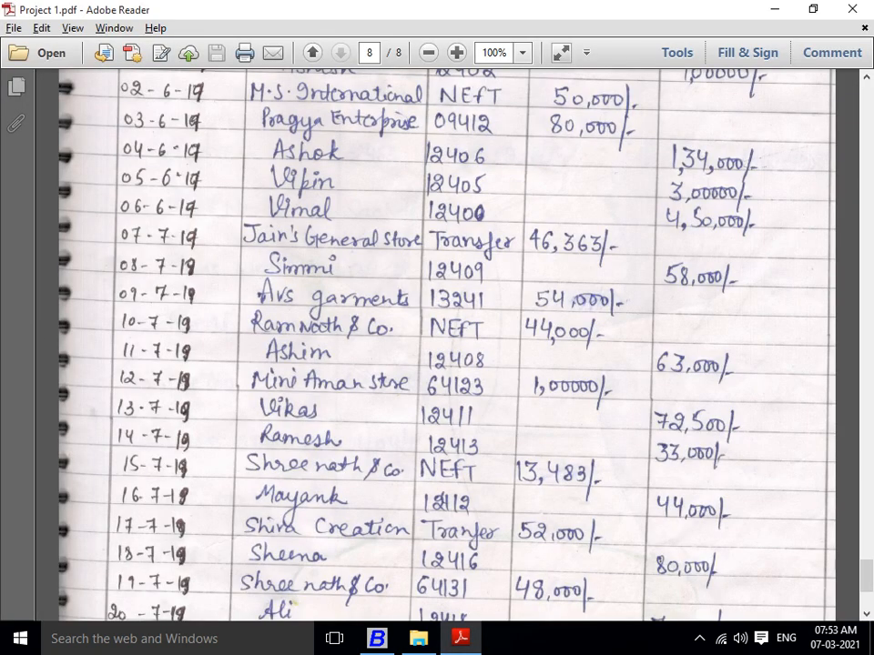
pyautogui.press('Down')
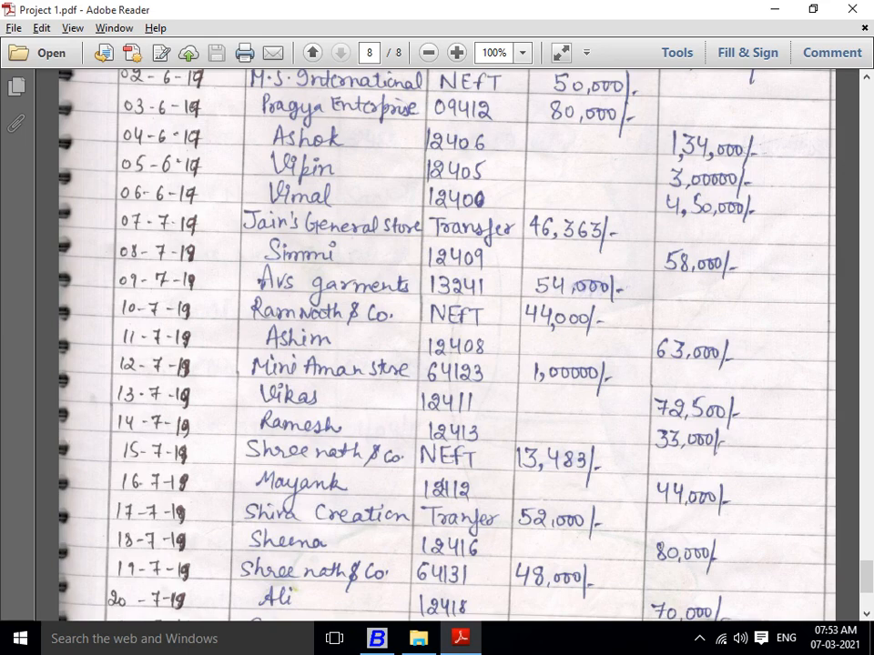
pyautogui.press('Down')
pyautogui.hotkey('alt', 'Tab')
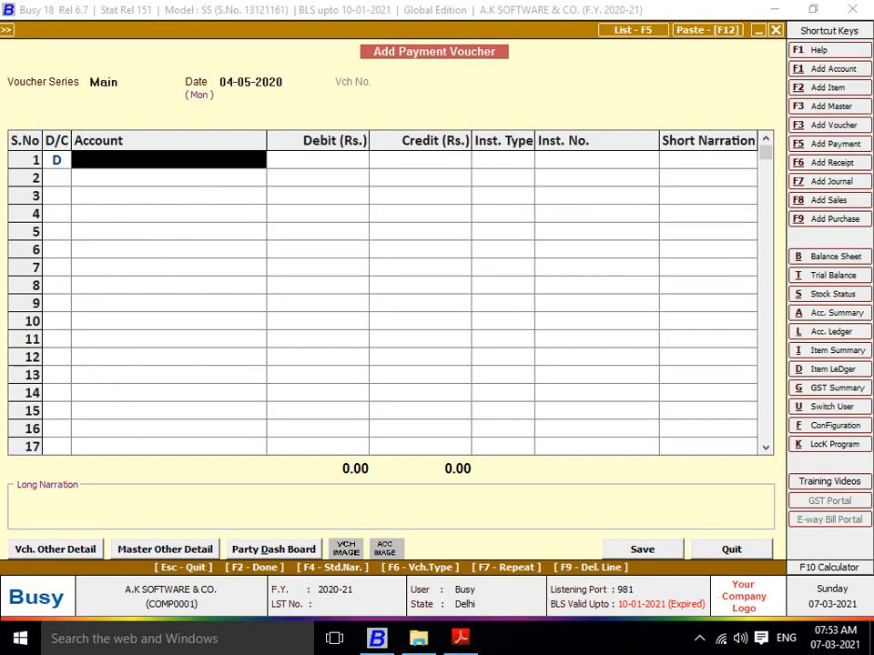
pyautogui.press('Escape')
pyautogui.write('5')
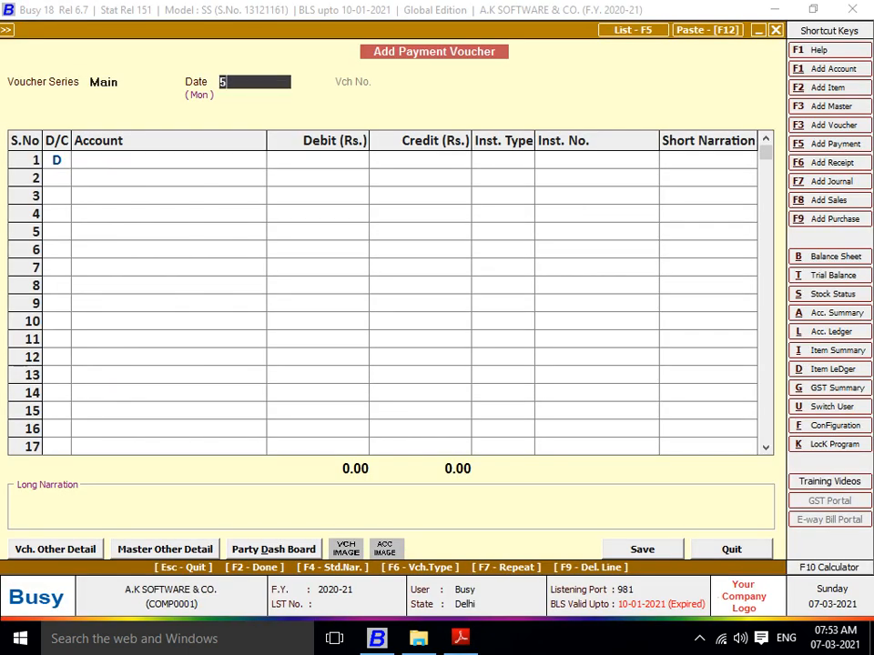
pyautogui.press('Return')
# Debit 3,00,000.00 to the fifth bank book entry's Sundry Creditors payee on the first row, checking the amount in Adobe Reader.
pyautogui.write('VI')
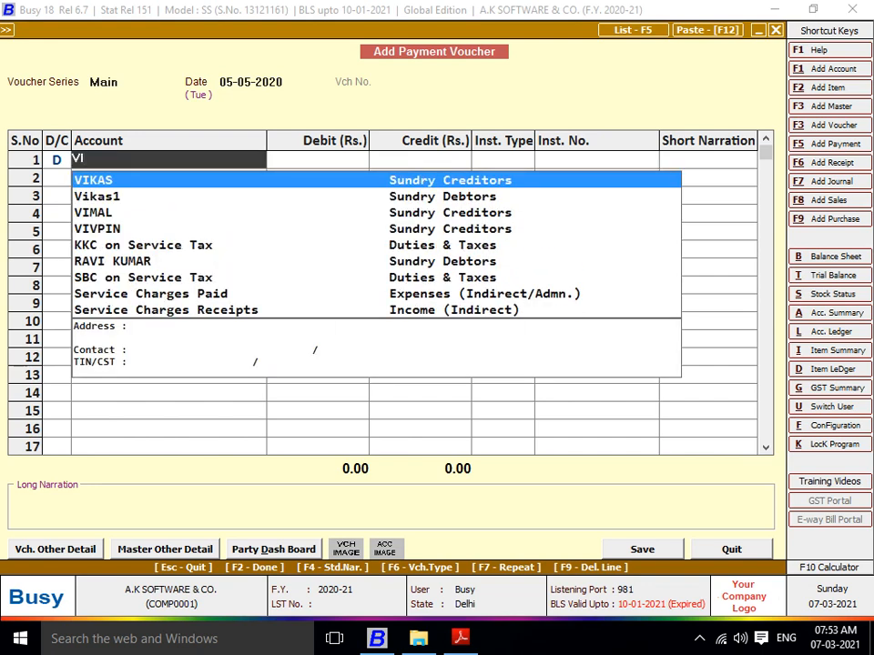
pyautogui.press('BackSpace')
pyautogui.write('I')
pyautogui.press('Down')
pyautogui.press('Down')
pyautogui.press('Down')
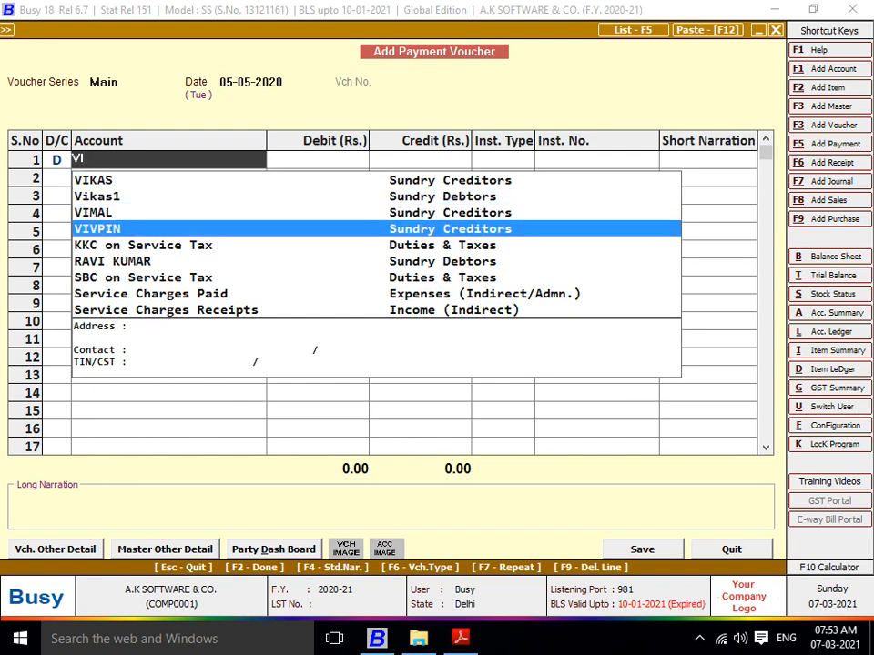
pyautogui.press('Return')
pyautogui.hotkey('alt', 'Tab')
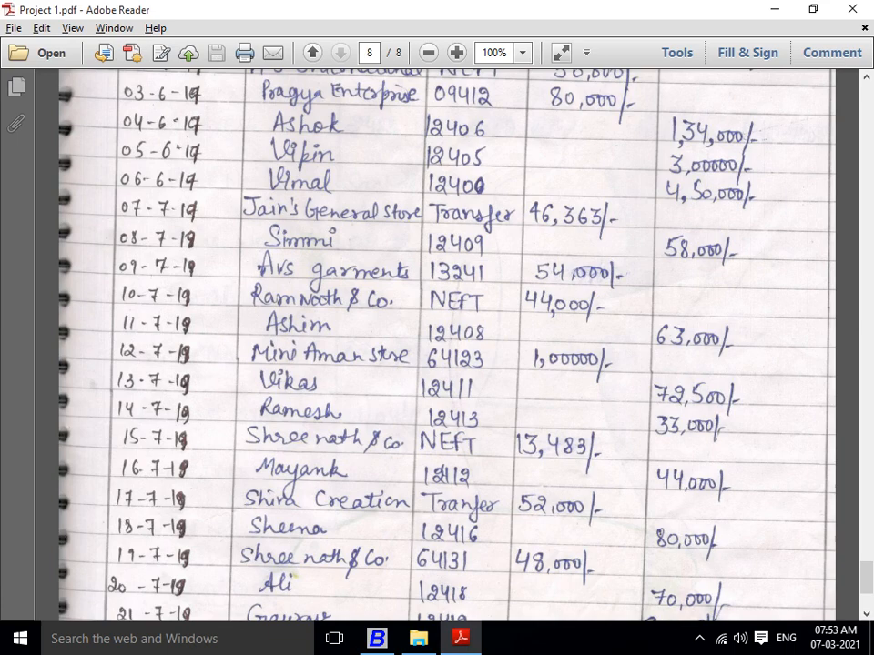
pyautogui.hotkey('alt', 'Tab')
pyautogui.write('3')
pyautogui.write('00000')
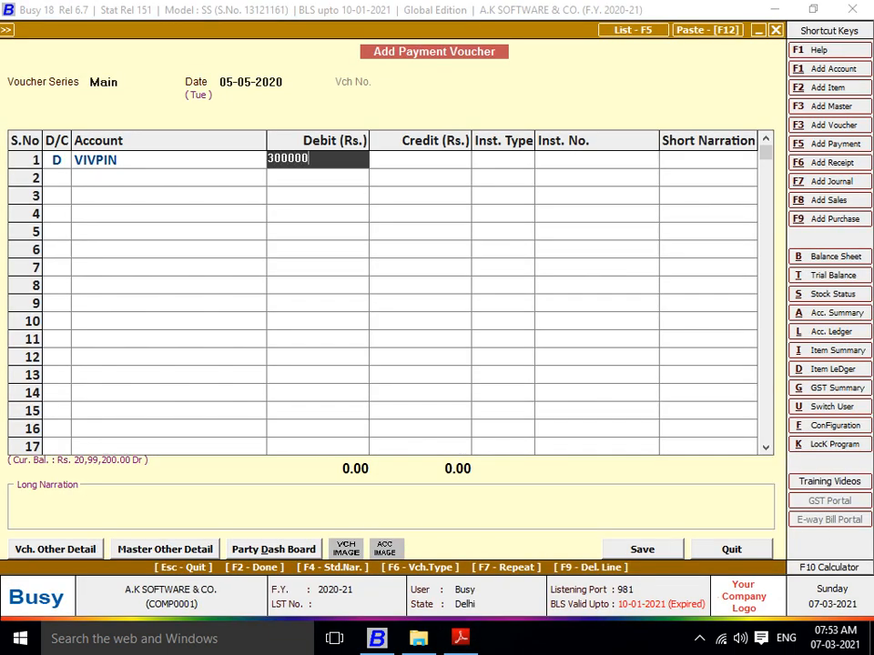
pyautogui.press('Return')
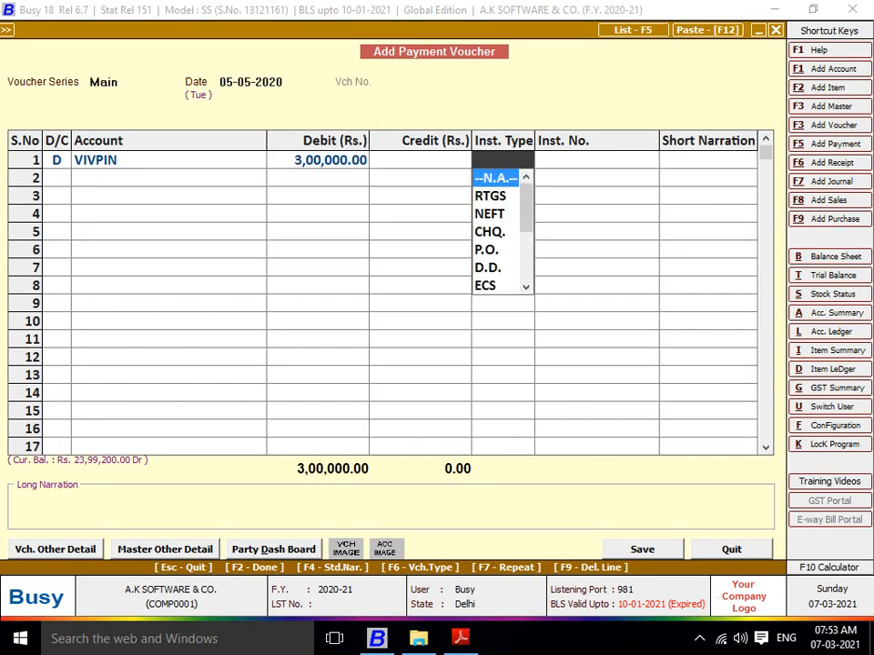
# Set the debit row's instrument type to CHQ. and its instrument number to 12405, checking the number in Adobe Reader.
pyautogui.press('Down')
pyautogui.press('Down')
pyautogui.press('Down')
pyautogui.press('Return')
pyautogui.hotkey('alt', 'Tab')
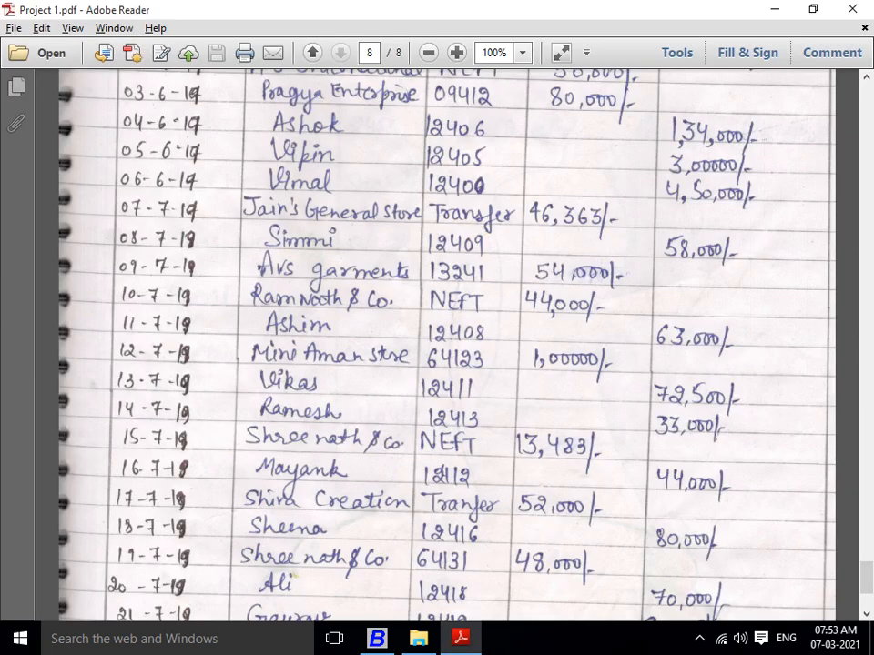
pyautogui.hotkey('alt', 'Tab')
pyautogui.write('12405')
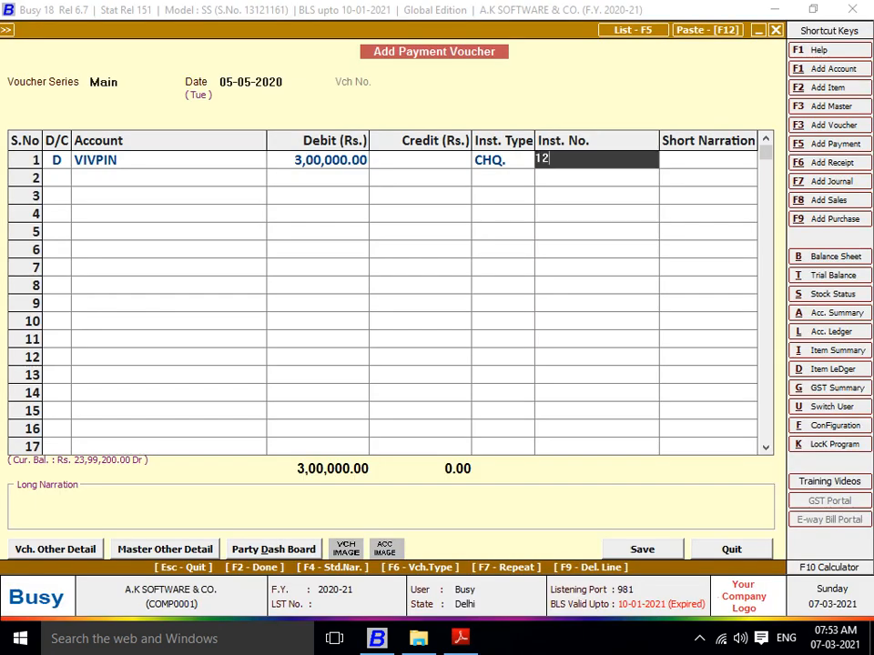
pyautogui.press('Return')
# Credit 3,00,000.00 to the same Axis Bank account on the second row with instrument type --N.A.-- and save the voucher despite the payee's missing PAN.
pyautogui.press('Return')
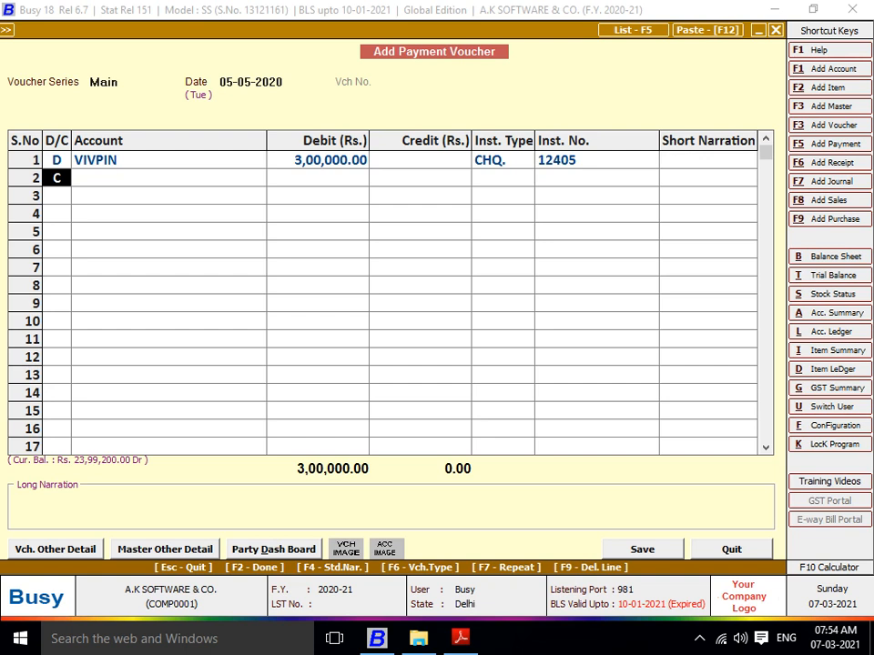
pyautogui.press('Return')
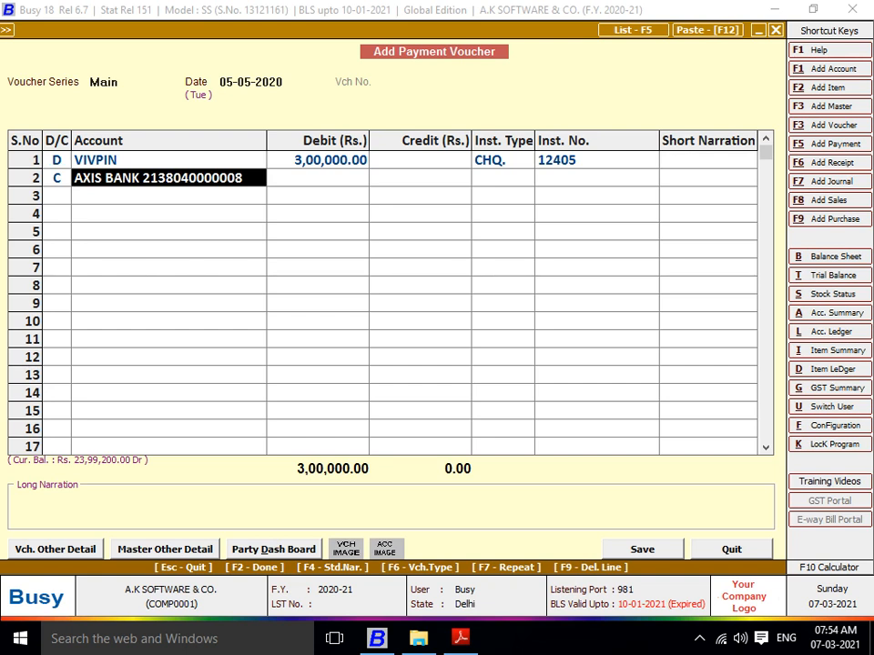
pyautogui.press('Return')
pyautogui.press('Return')
pyautogui.press('Return')
pyautogui.press('Return')
pyautogui.press('Return')
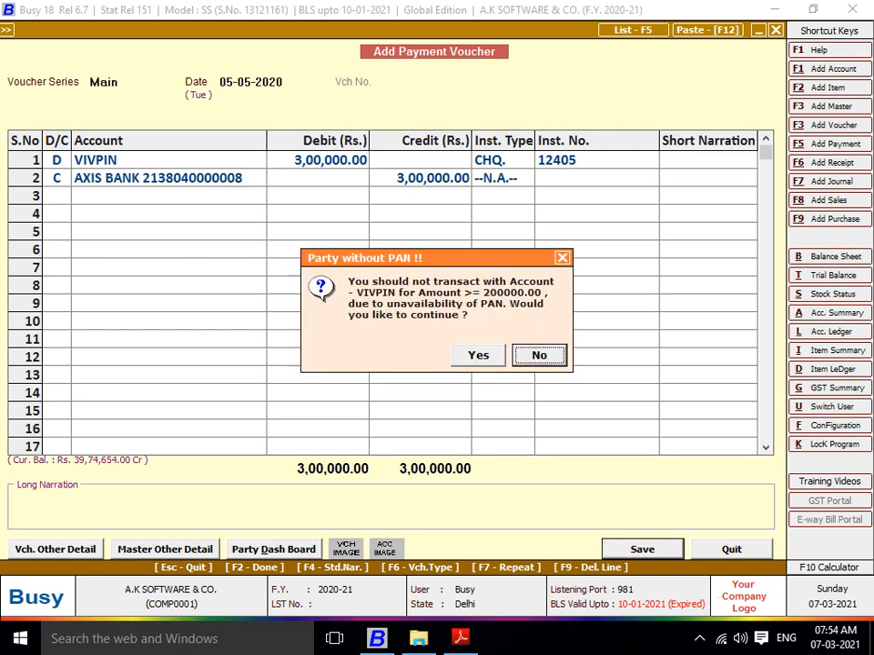
pyautogui.press('Left')
pyautogui.press('Return')
pyautogui.press('Return')
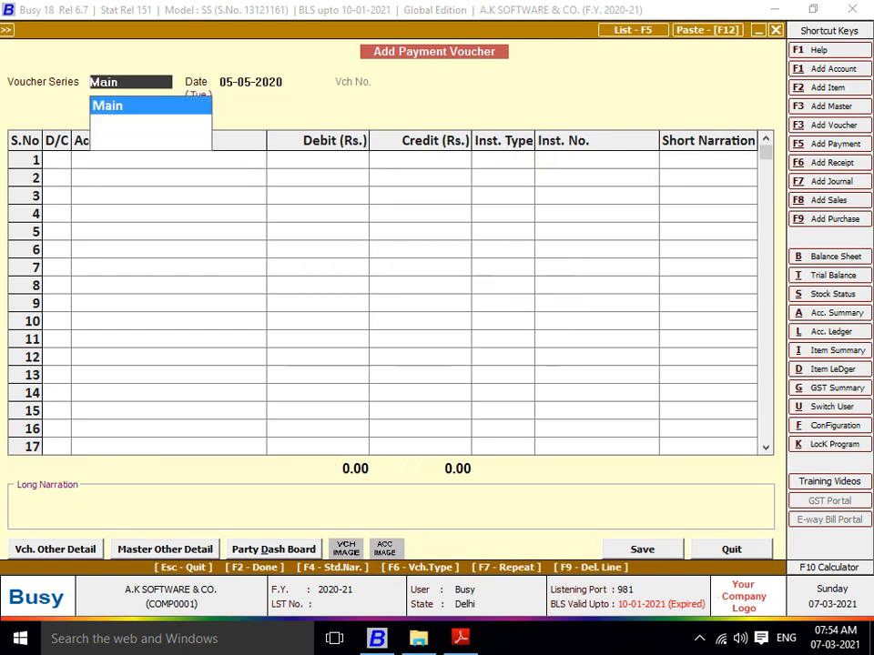
# Check the sixth bank book entry in Adobe Reader, return to Busy and start a debit row in a payment voucher dated 05-05-2020.
pyautogui.hotkey('alt', 'Tab')
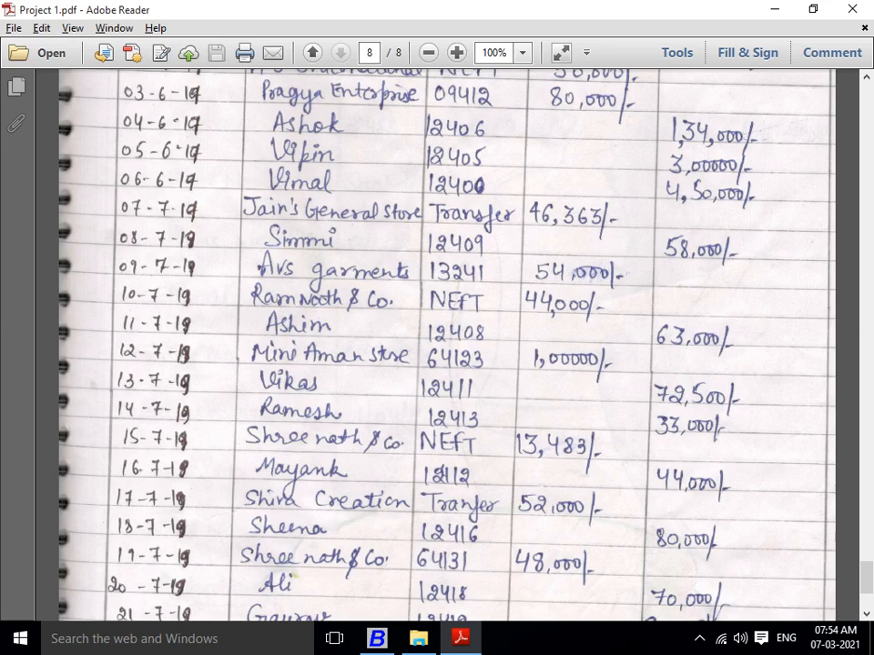
pyautogui.hotkey('alt', 'Tab')
pyautogui.press('Return')
pyautogui.press('Return')
pyautogui.press('Return')
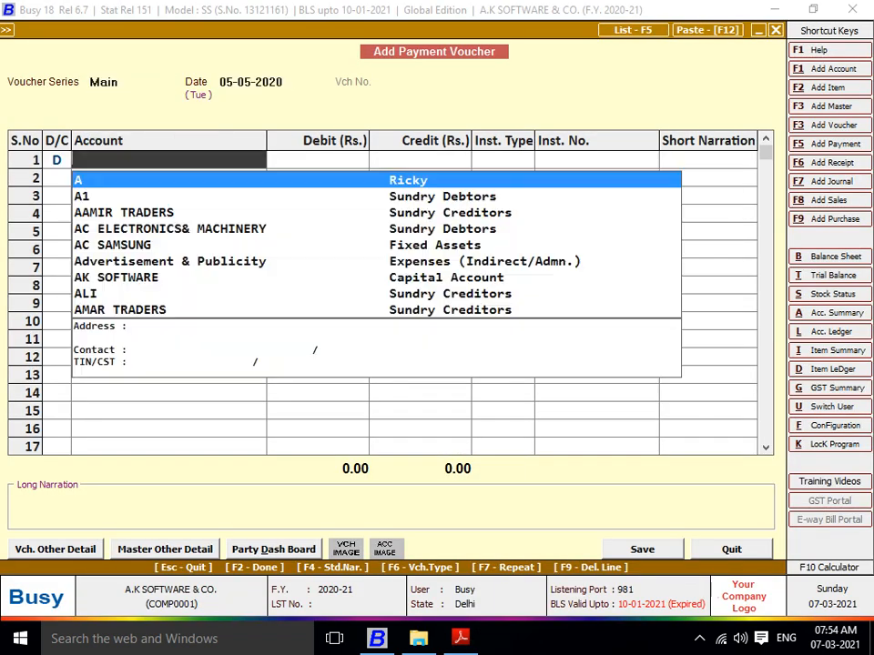
# Debit 4,50,000.00 to the sixth bank book entry's Sundry Creditors payee and credit the same amount to the Axis Bank account on the second row.
pyautogui.write('VIMAL')
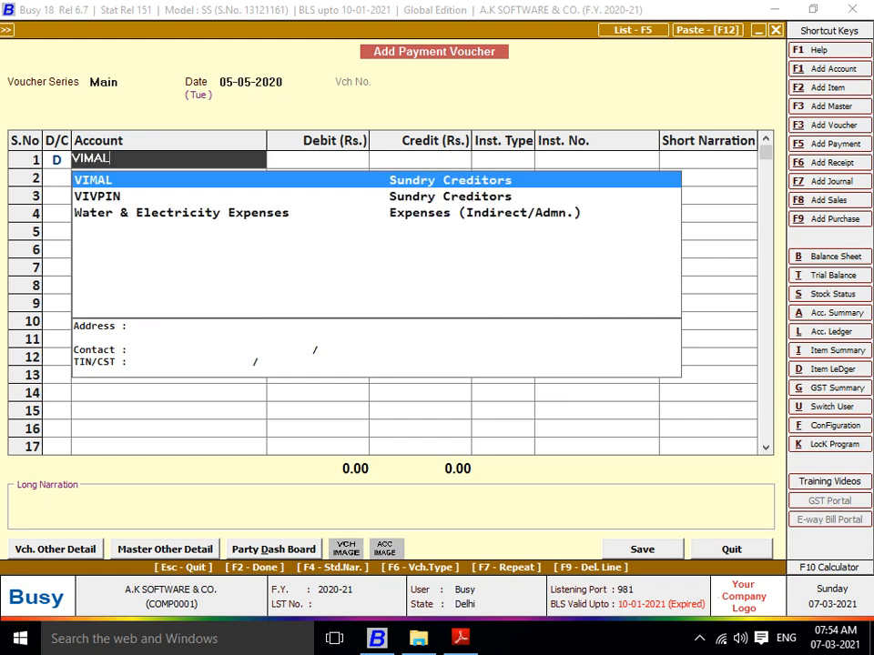
pyautogui.press('Return')
pyautogui.write('4')
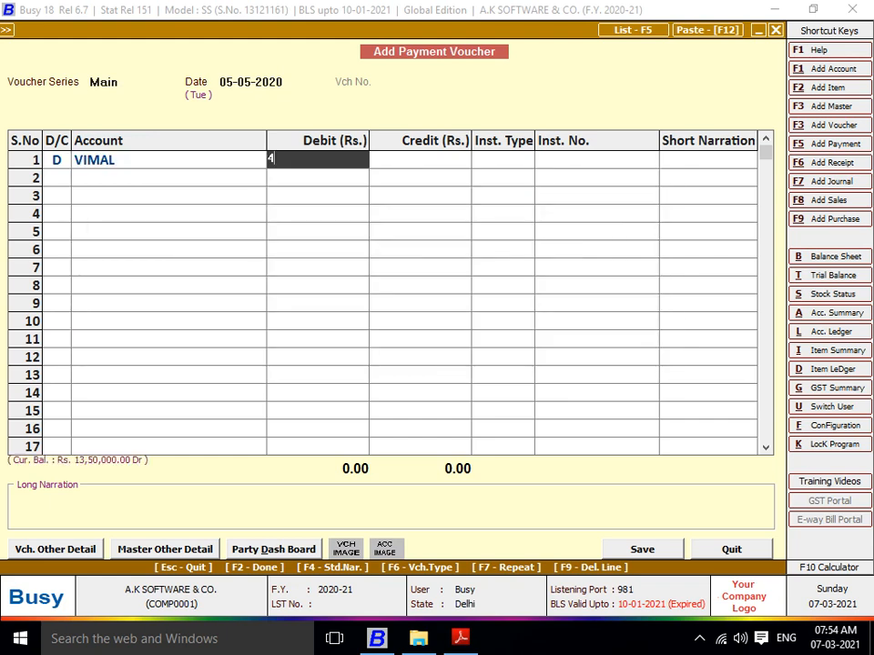
pyautogui.write(',50,000000')
pyautogui.press('Return')
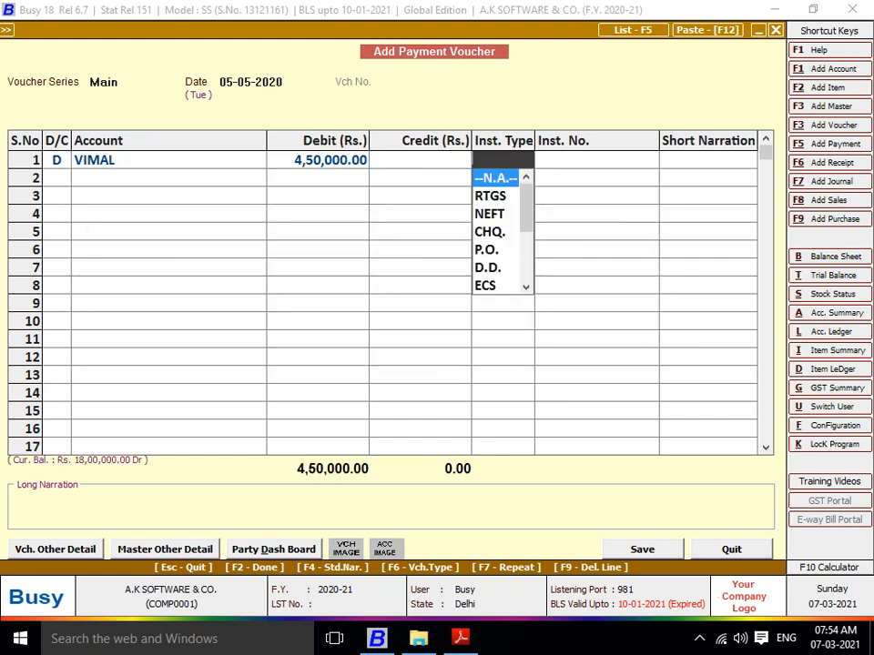
pyautogui.press('Return')
pyautogui.press('Return')
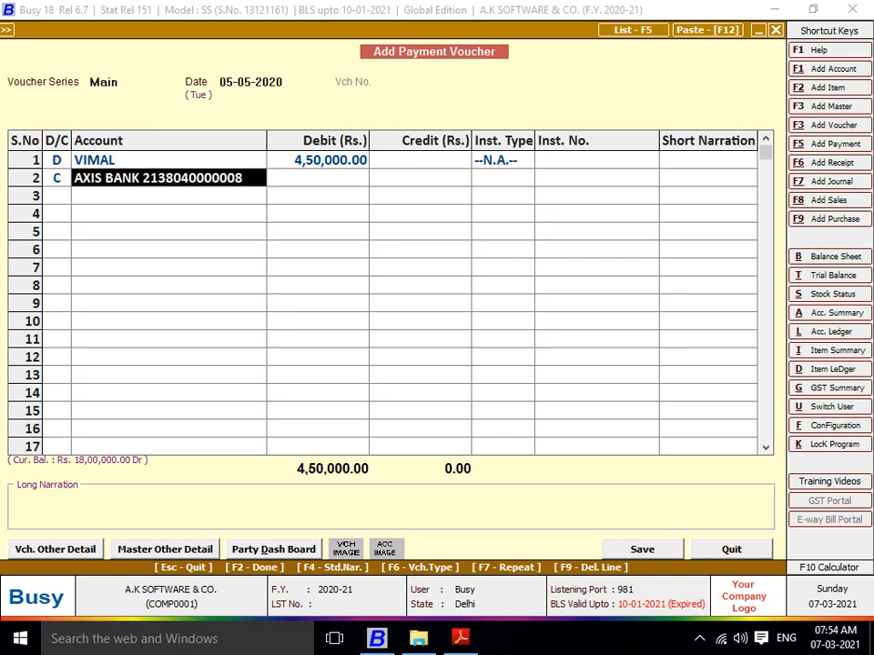
pyautogui.press('Return')
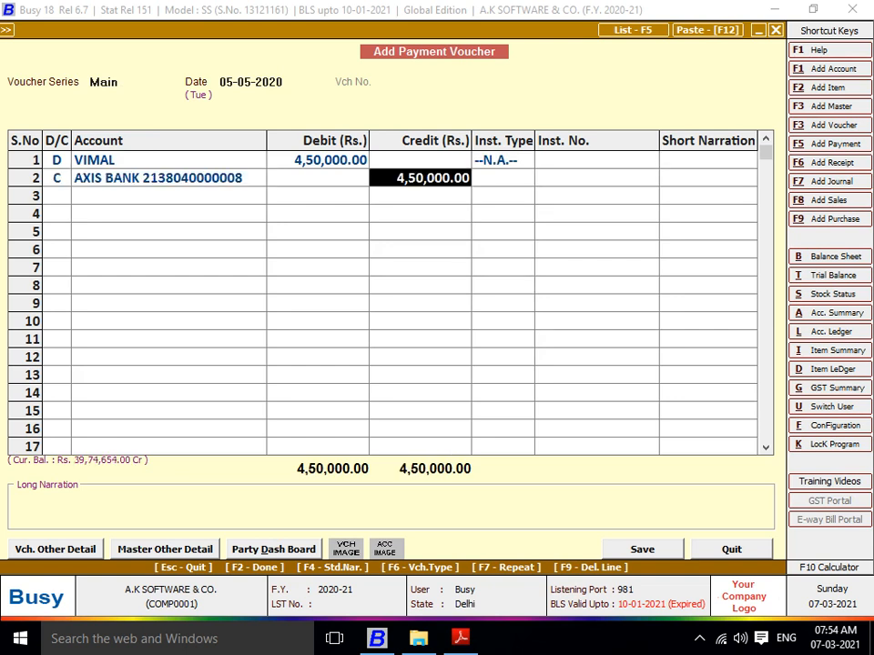
# Change the debit row's instrument type to CHQ. and enter instrument number 12400, checking the number in Adobe Reader.
pyautogui.click(503, 159)
pyautogui.write('C')
pyautogui.press('Return')
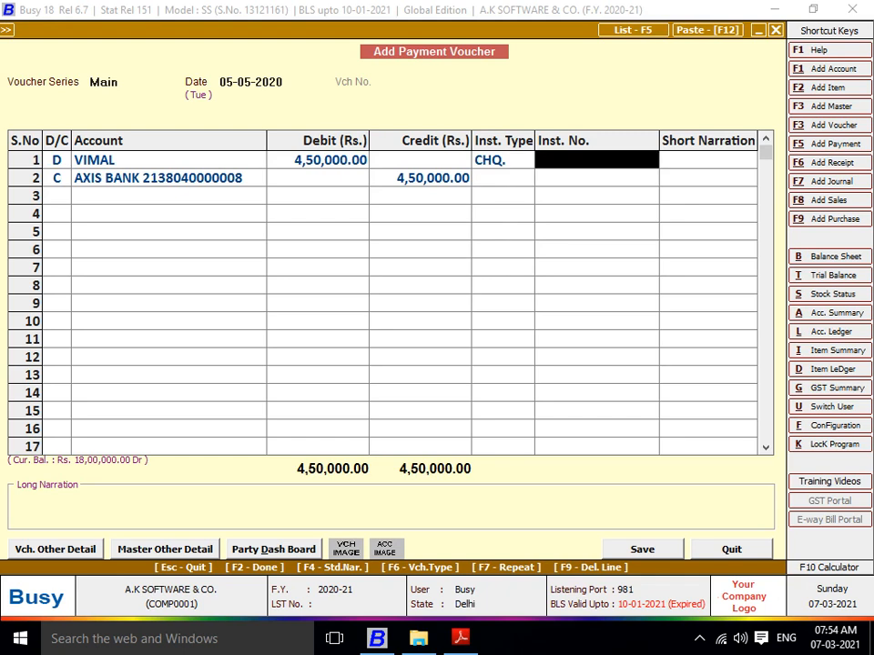
pyautogui.hotkey('alt', 'Tab')
pyautogui.hotkey('alt', 'Tab')
pyautogui.write('12400')
pyautogui.press('Return')
# Finish the debit row without a short narration and set the Axis Bank credit row's instrument type to --N.A.--.
pyautogui.press('Return')
pyautogui.press('Return')
pyautogui.press('Return')
pyautogui.press('Return')
pyautogui.press('Return')
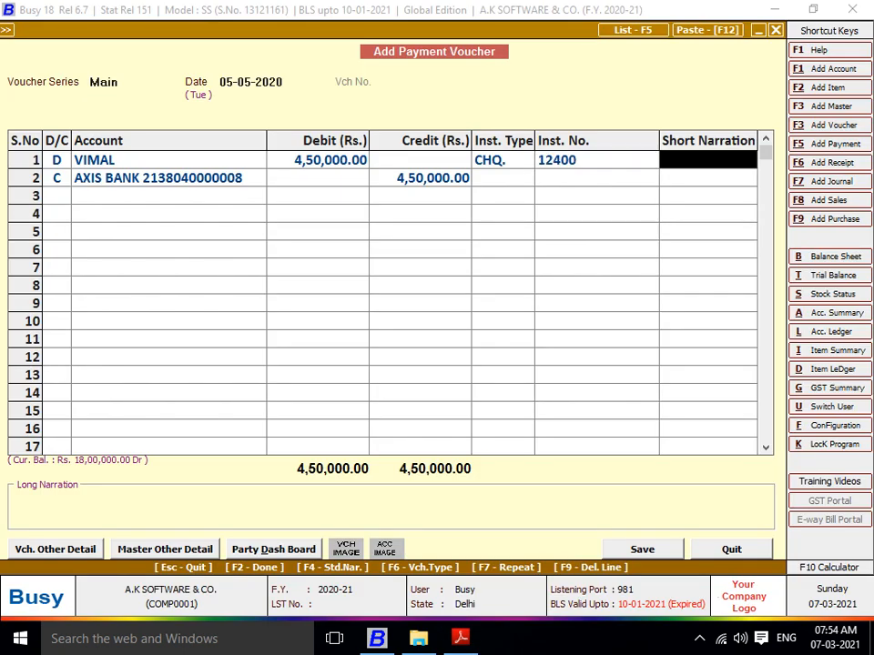
pyautogui.press('Return')
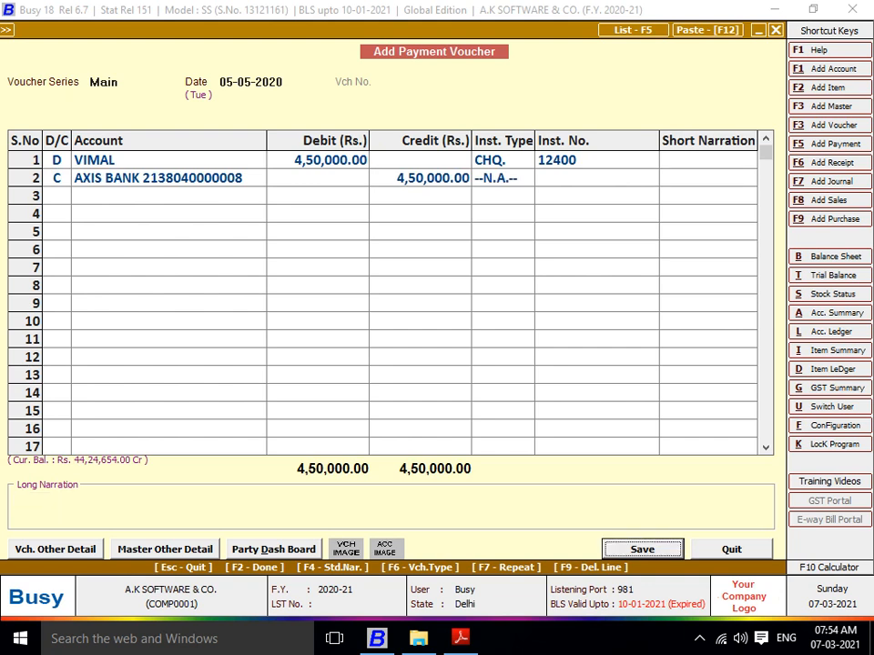
# Save the payment voucher despite the payee's missing PAN, decline printing the cheque, and leave voucher entry for the Transactions menu.
pyautogui.press('Return')
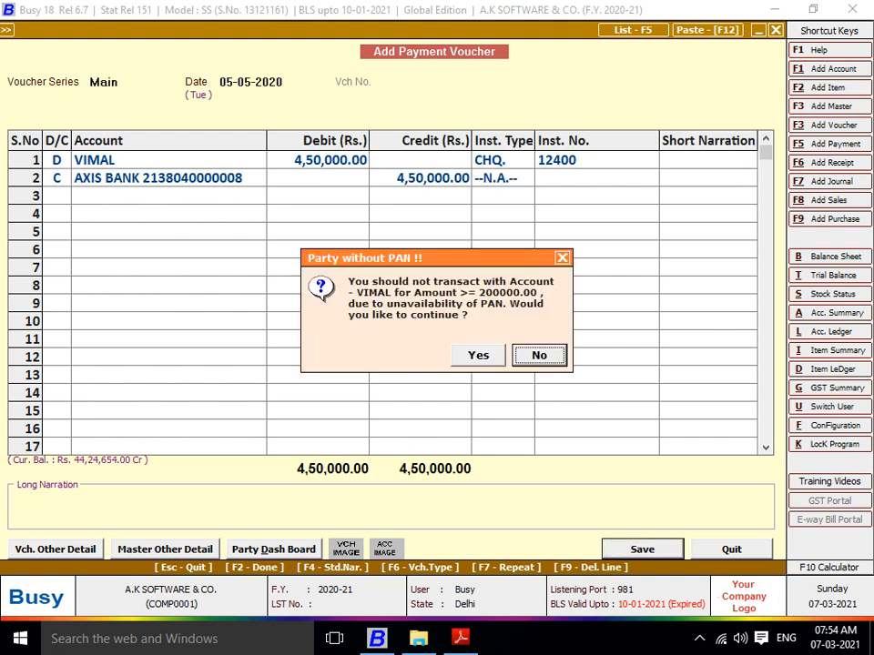
pyautogui.press('Left')
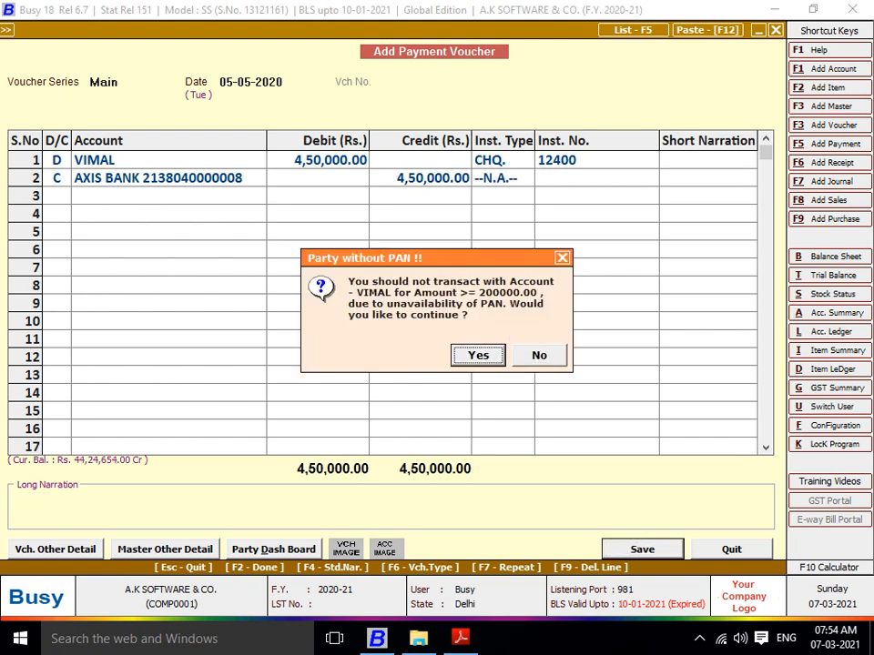
pyautogui.press('Return')
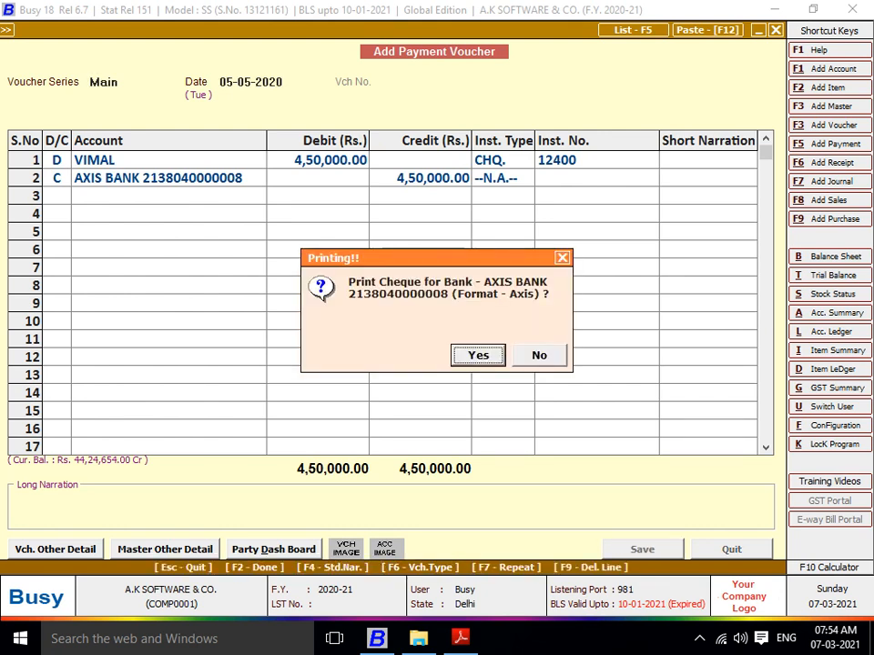
pyautogui.press('Right')
pyautogui.press('Return')
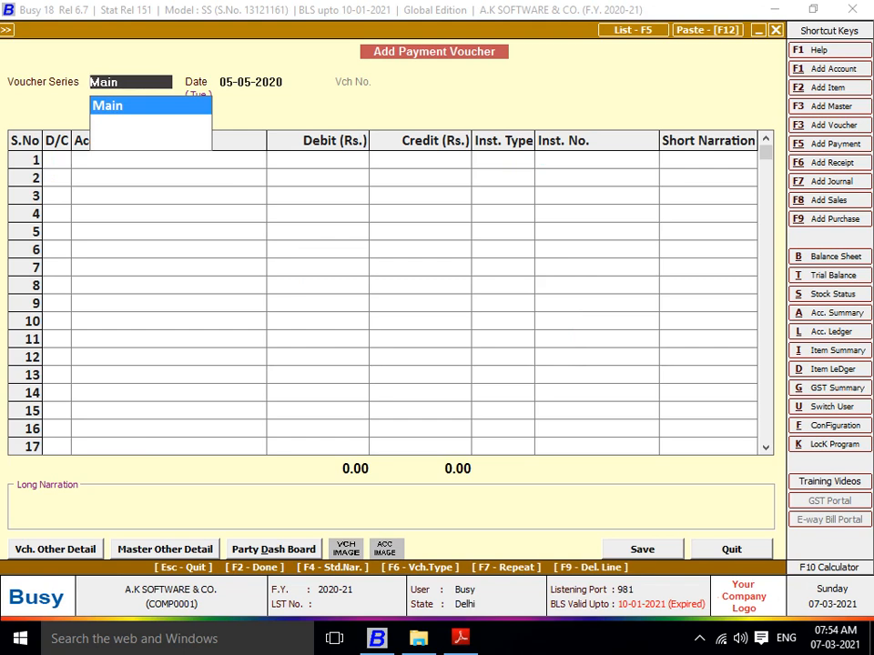
pyautogui.press('Escape')
pyautogui.press('Escape')
pyautogui.press('Escape')
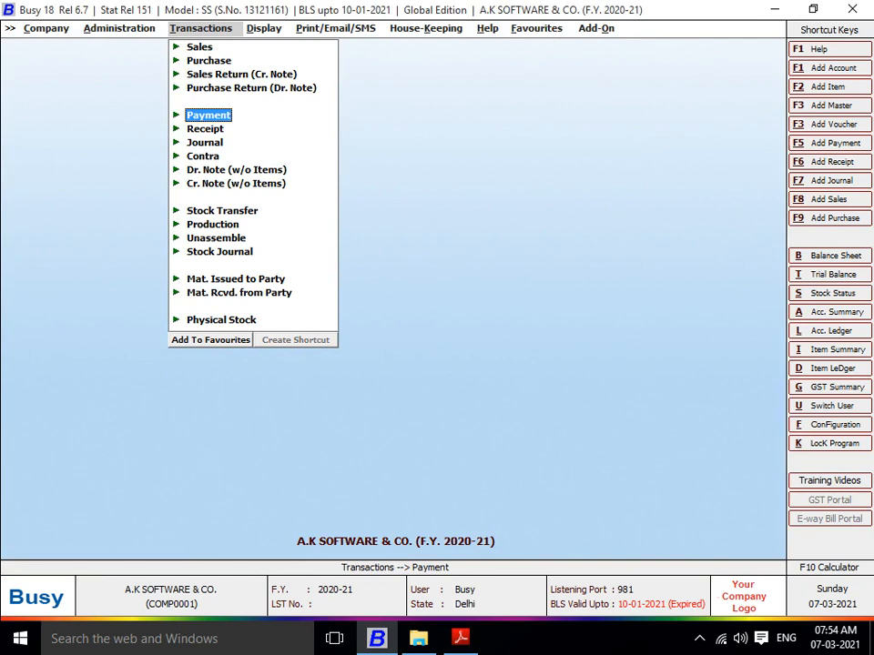
# Check the bank book in Adobe Reader, return to Busy and display the account ledger for Purchase.
pyautogui.hotkey('alt', 'Tab')
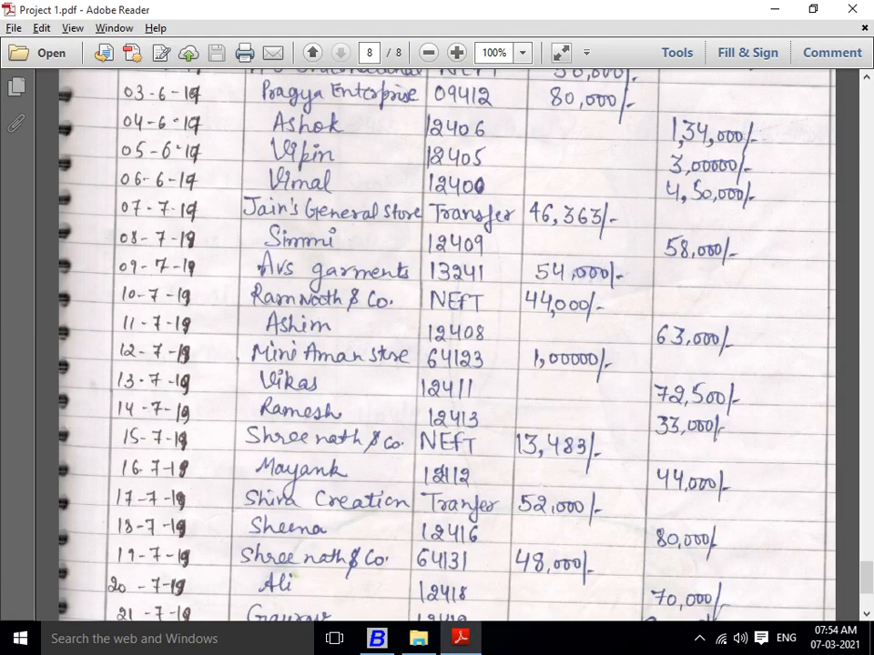
pyautogui.hotkey('alt', 'Tab')
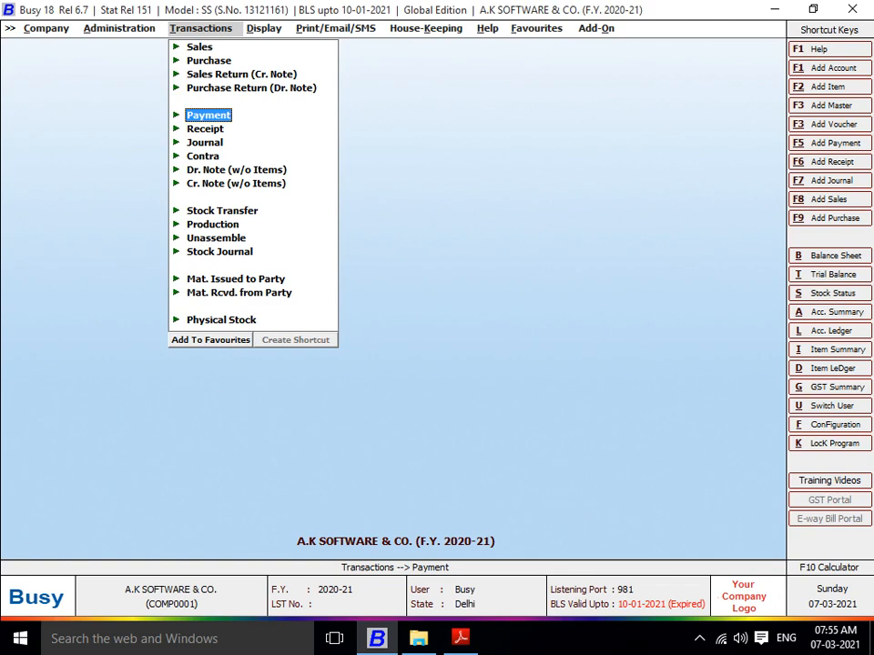
pyautogui.hotkey('alt', 'l')
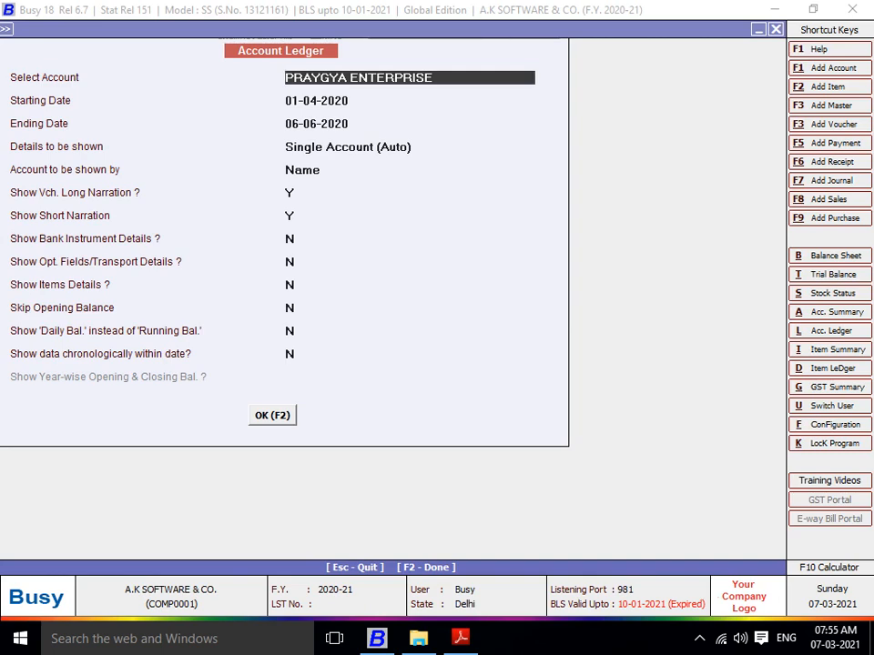
pyautogui.write('PURC')
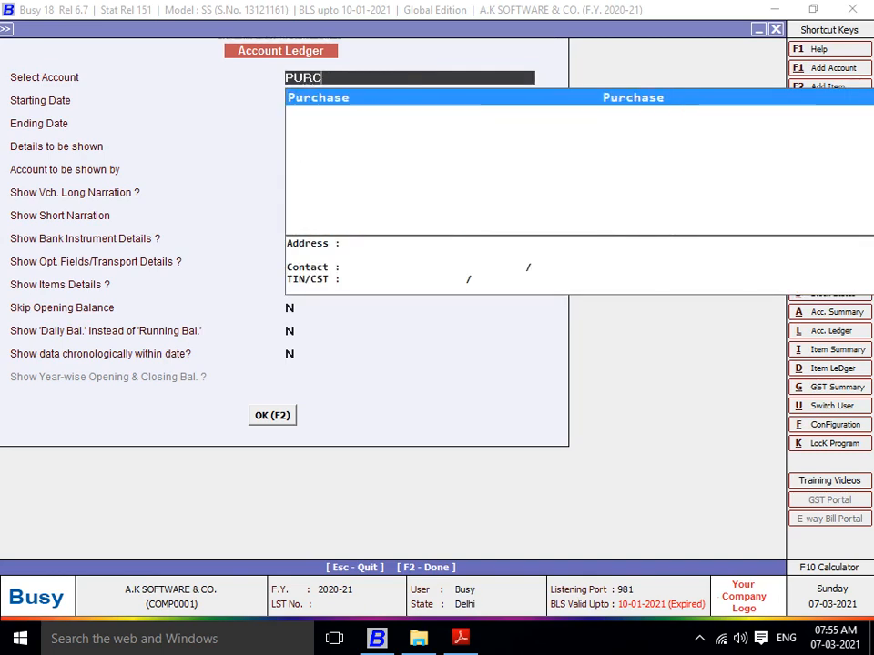
pyautogui.press('Return')
pyautogui.press('Return')
pyautogui.press('Return')
pyautogui.press('Return')
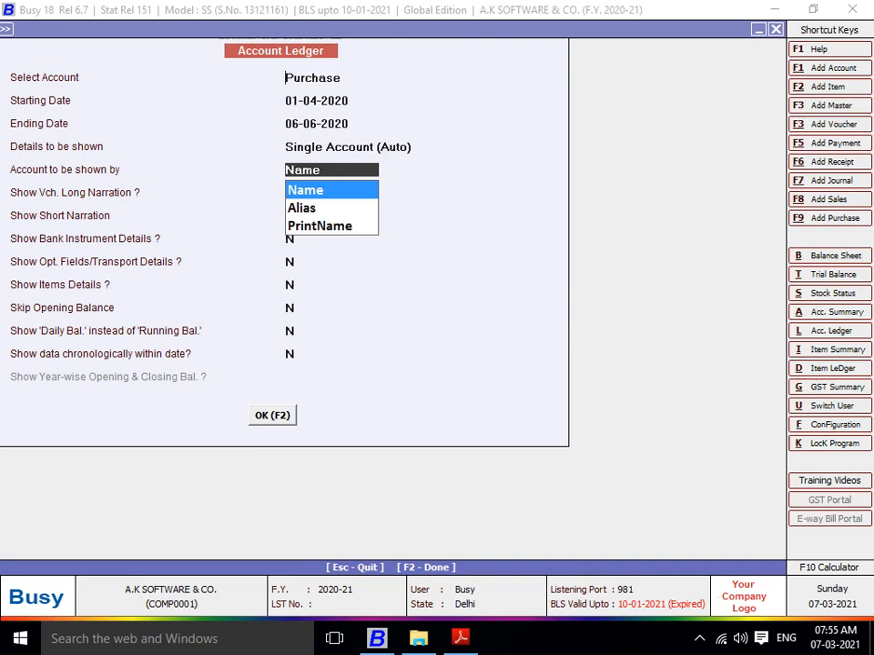
pyautogui.press('F2')
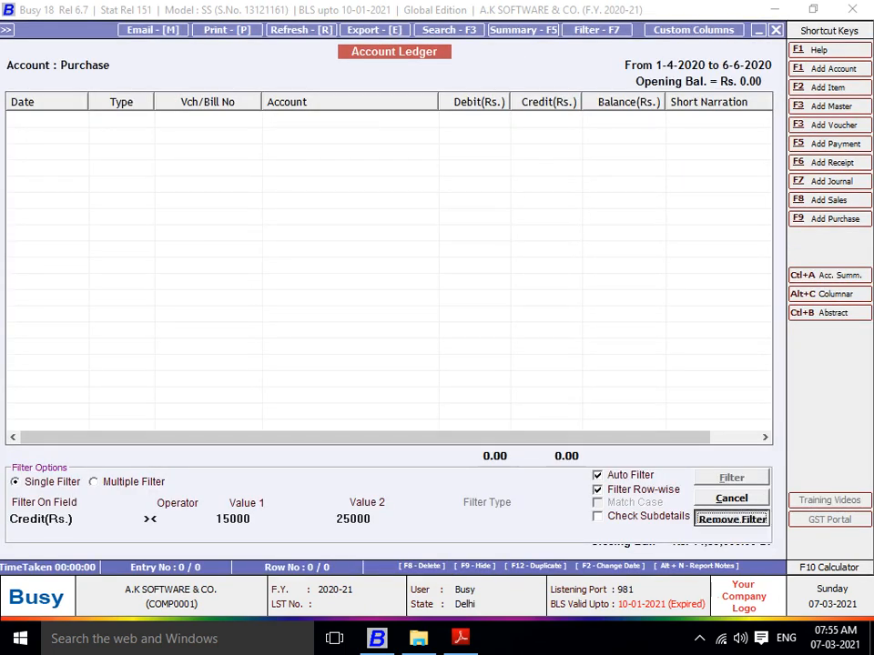
# Remove the credit amount filter from the Purchase ledger and go through its entries down to the last one.
pyautogui.hotkey('alt', 'r')
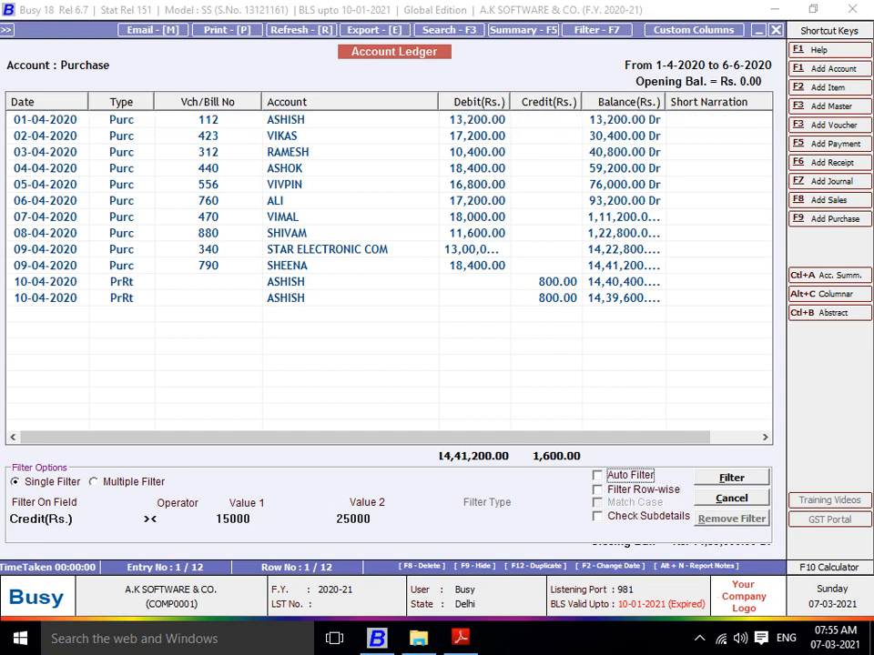
pyautogui.press('Escape')
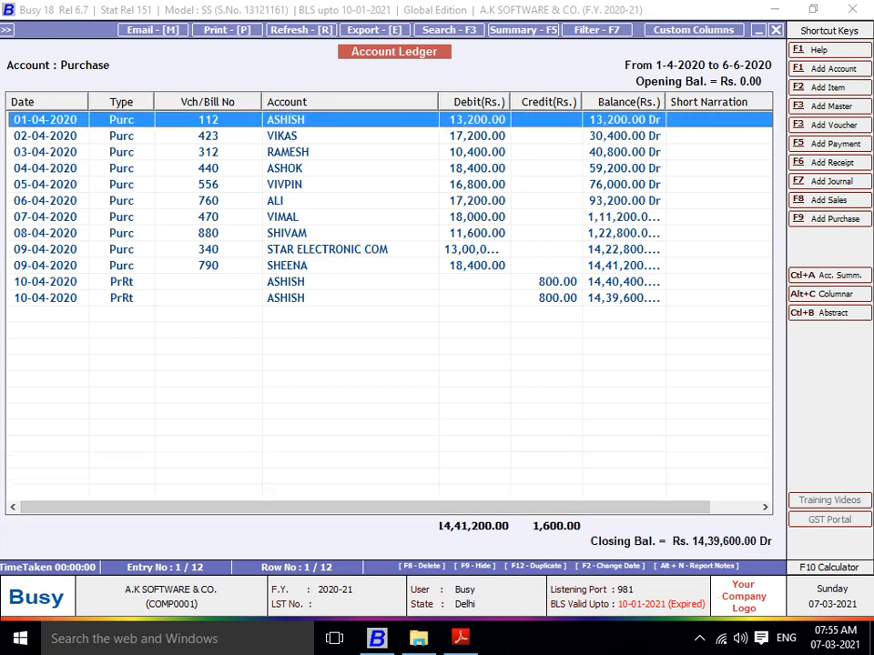
pyautogui.press('Down')
pyautogui.press('Down')
pyautogui.press('Down')
pyautogui.press('Down')
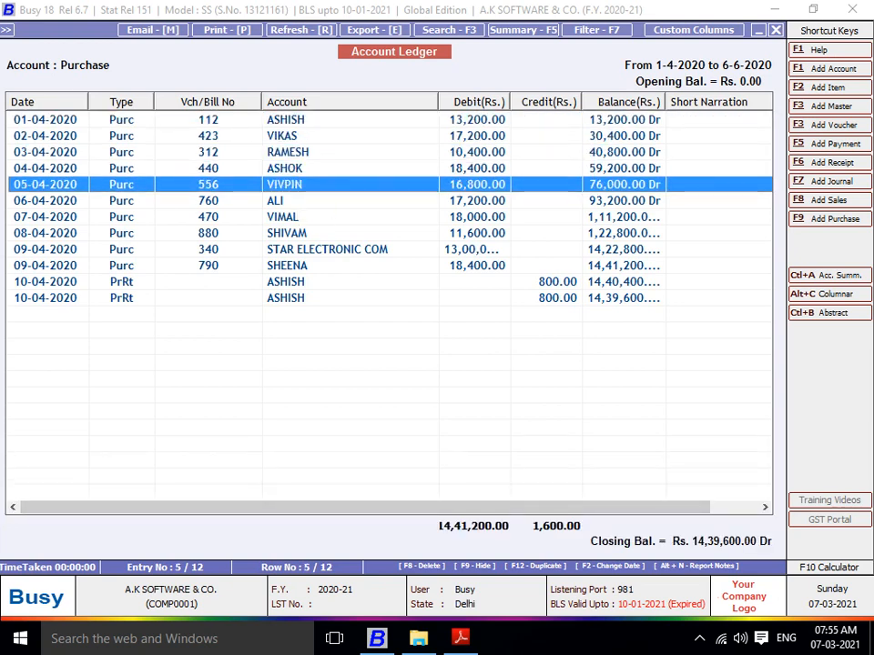
pyautogui.press('Down')
pyautogui.press('Down')
pyautogui.press('Down')
pyautogui.press('Down')
pyautogui.press('Down')
pyautogui.press('Down')
pyautogui.press('Down')
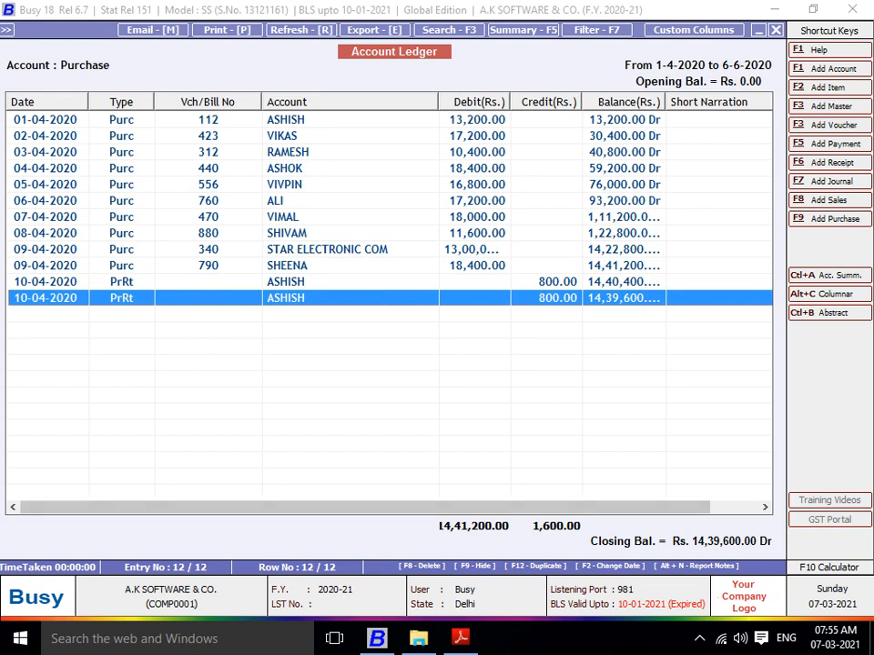
# Display the account ledger for Sales and look over its voucher entries.
pyautogui.press('Escape')
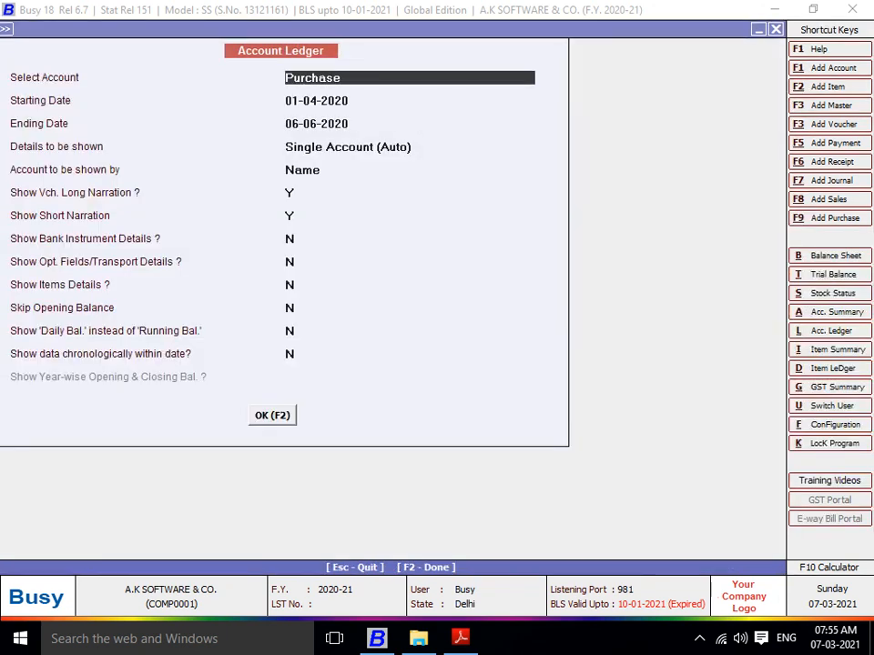
pyautogui.write('SALES')
pyautogui.press('Return')
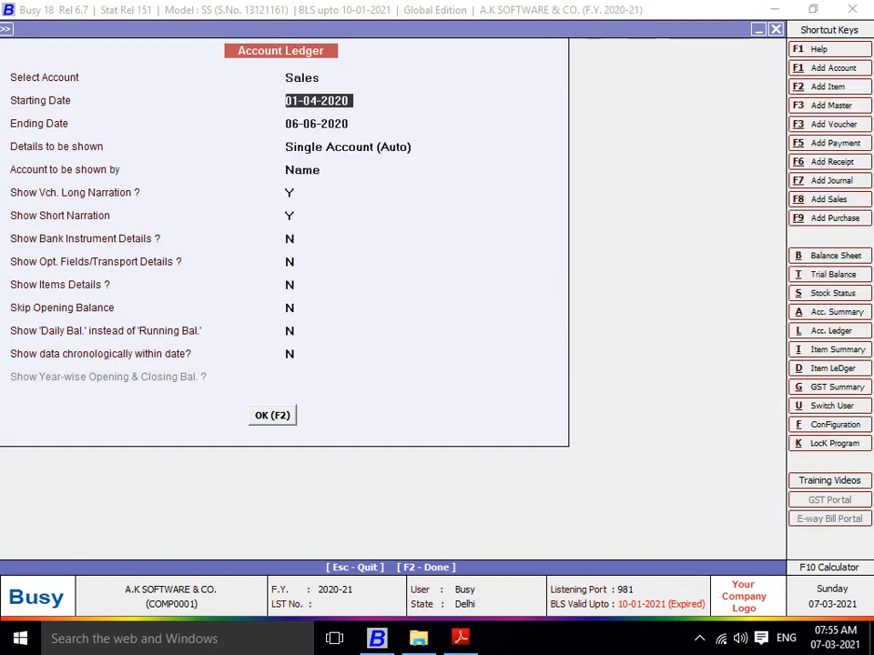
pyautogui.press('F2')
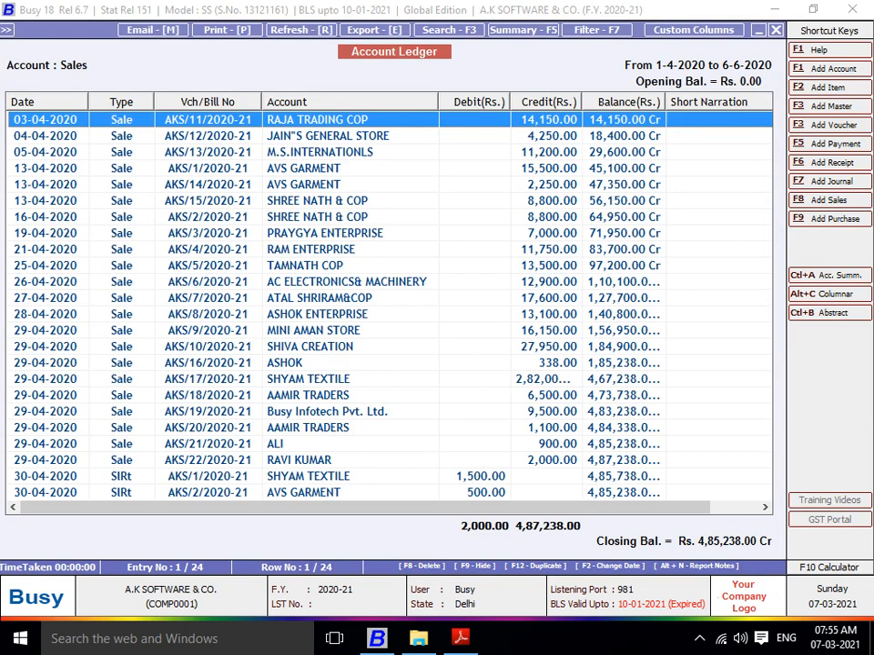
pyautogui.click(274, 443)
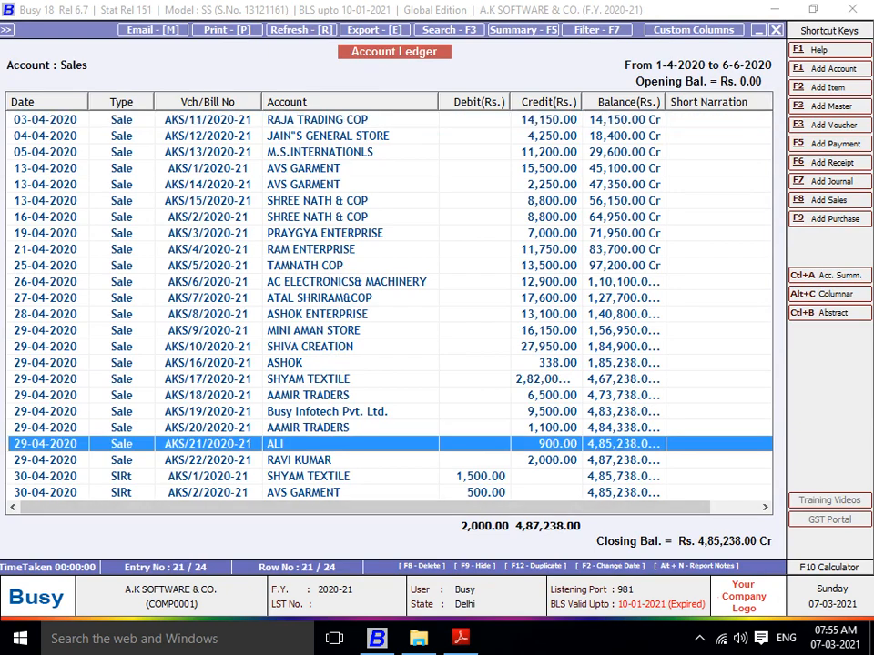
# Display the account ledger for Cash in place of the Sales ledger.
pyautogui.press('Escape')
pyautogui.write('CASH')
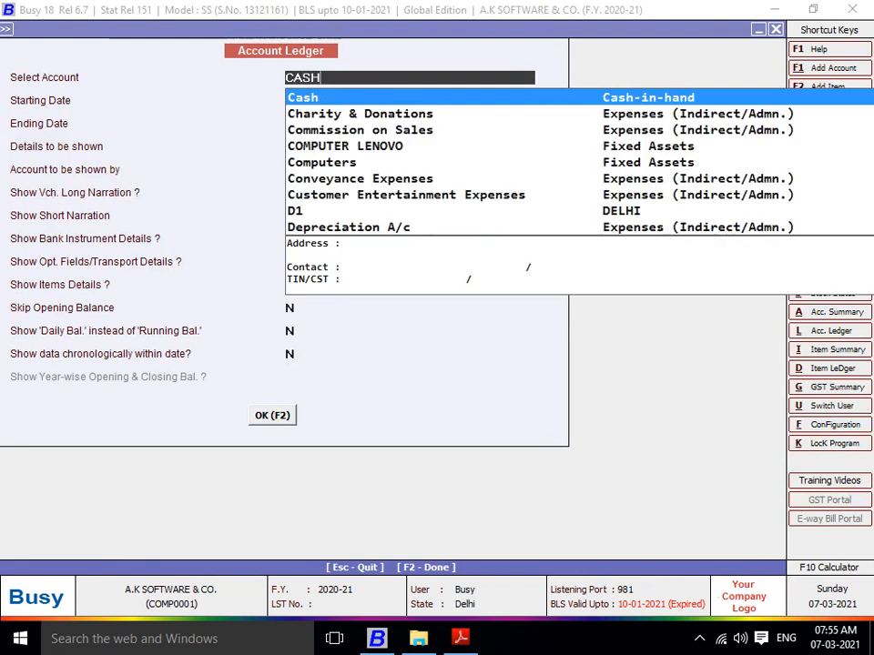
pyautogui.press('Return')
pyautogui.press('F2')
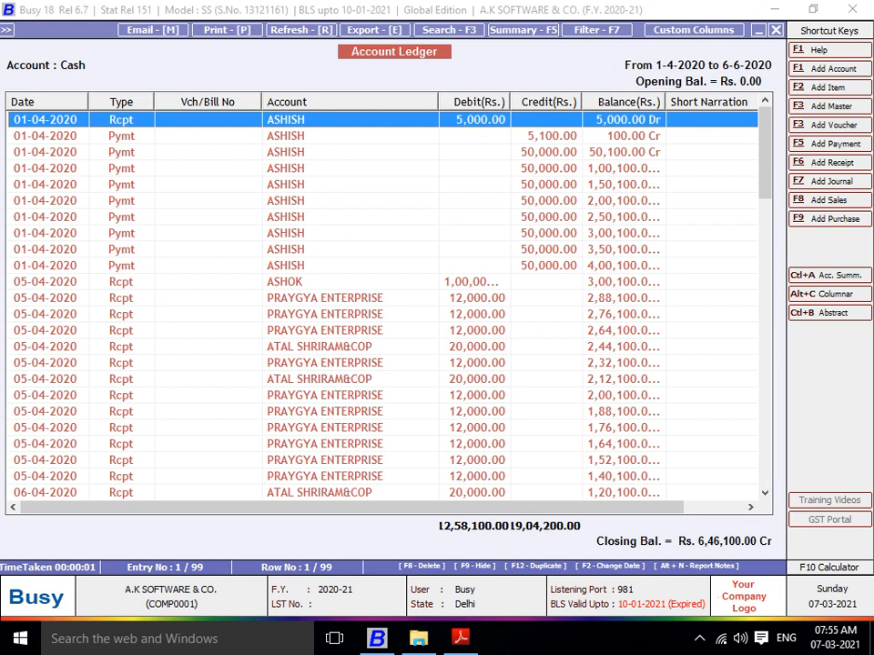
# Display the account ledger for the Axis Bank account in place of the Cash ledger.
pyautogui.press('Escape')
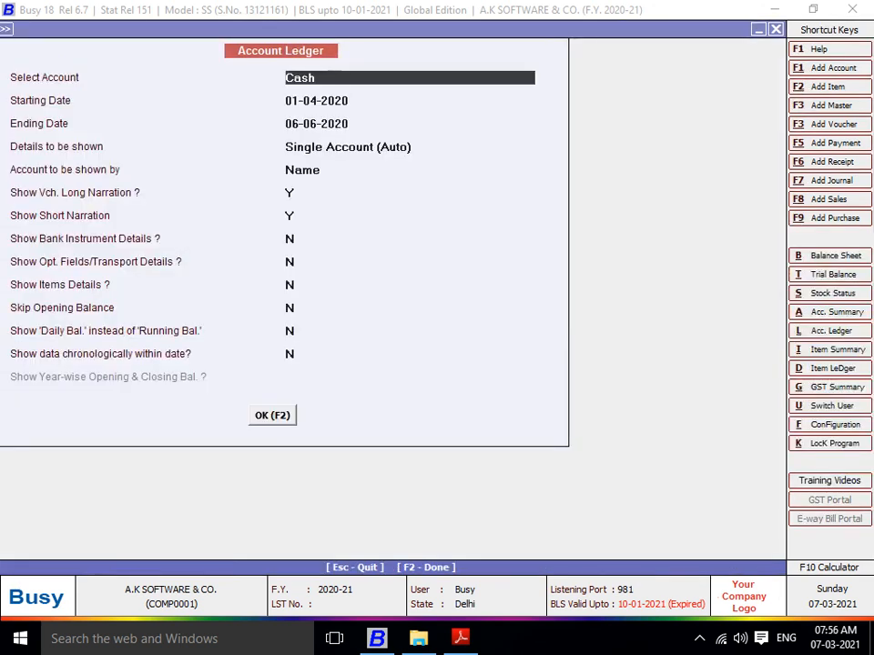
pyautogui.write('BANK')
pyautogui.press('Down')
pyautogui.press('Return')
pyautogui.press('F2')
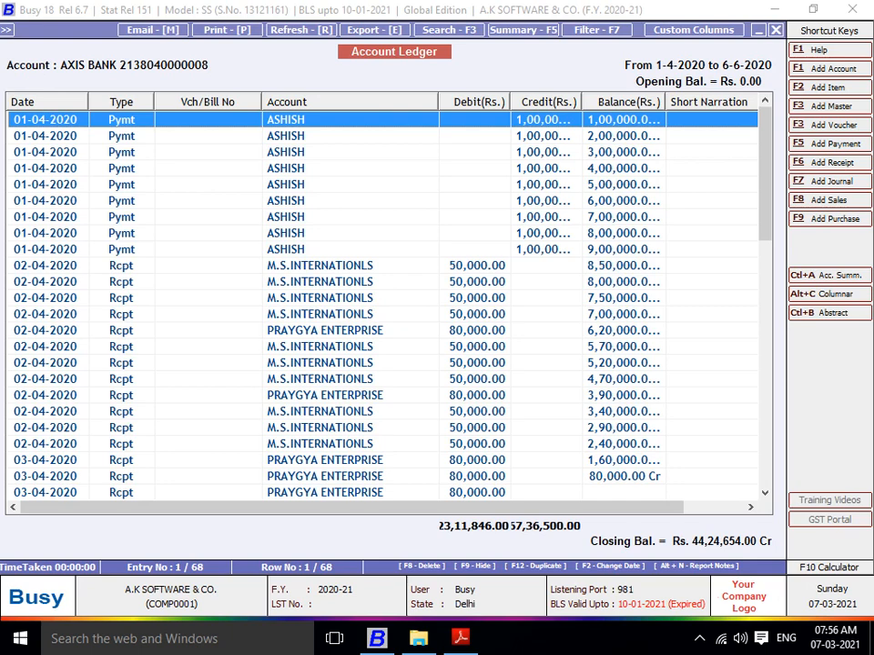
# Leave the account ledger and open the Balance Sheet report options under Final Results.
pyautogui.press('Escape')
pyautogui.press('Escape')
pyautogui.press('Escape')
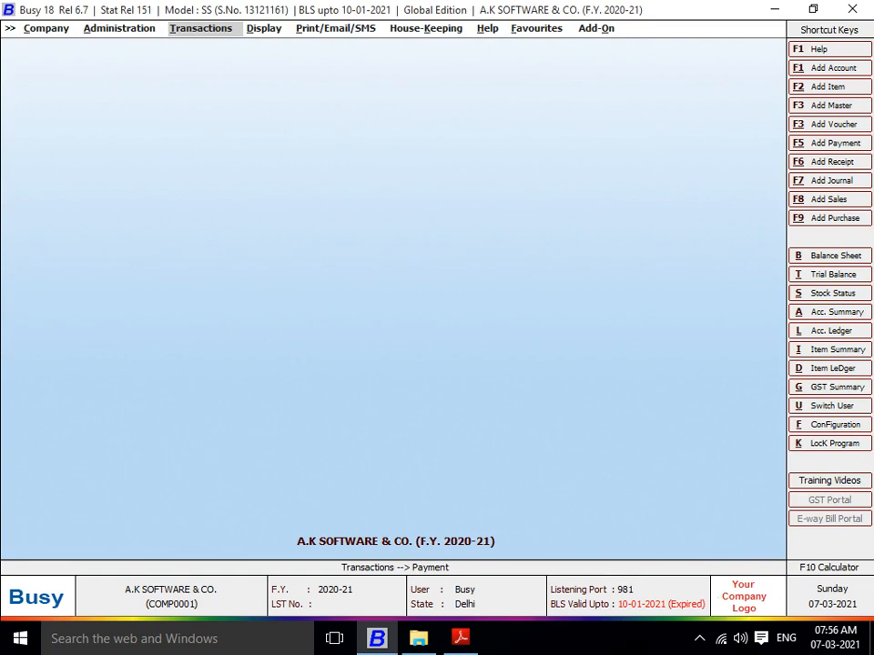
pyautogui.press('Right')
pyautogui.press('Down')
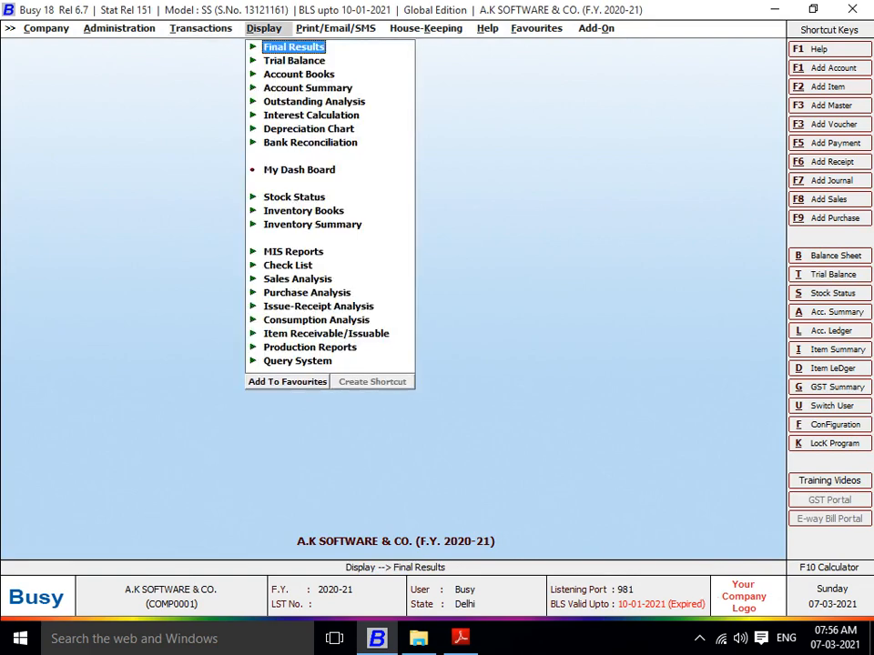
pyautogui.press('Return')
pyautogui.press('Return')
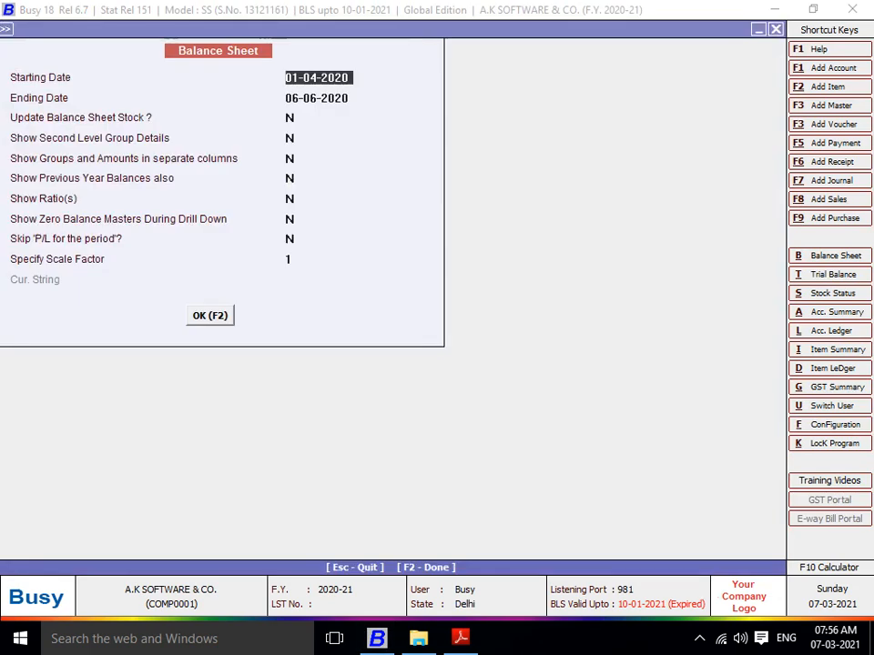
# Set the balance sheet stock update option to Y, generate the Balance Sheet and look at its Capital Account line.
pyautogui.press('Return')
pyautogui.press('Return')
pyautogui.press('Return')
pyautogui.press('Up')
pyautogui.write('Y')
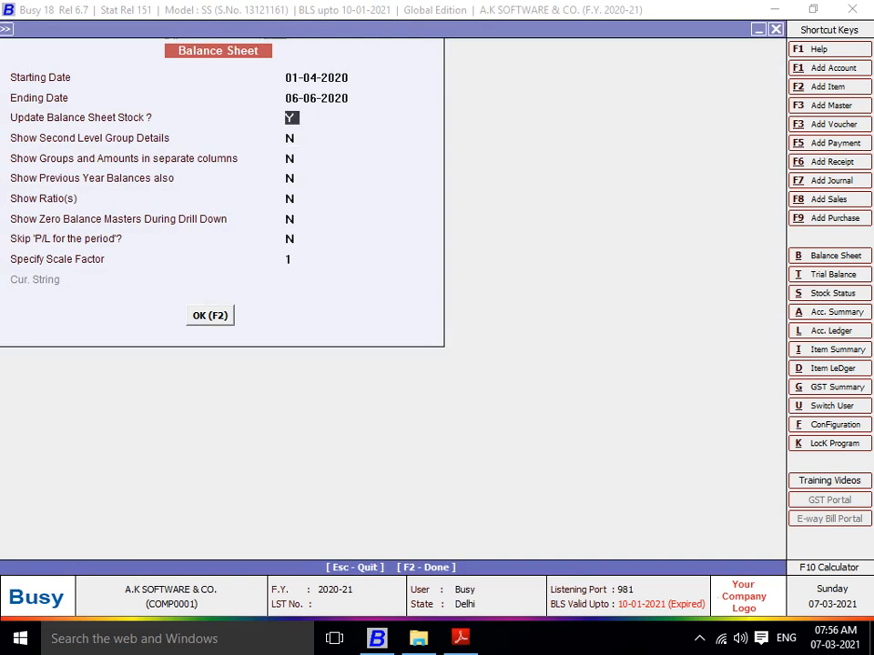
pyautogui.press('Return')
pyautogui.press('Return')
pyautogui.press('Return')
pyautogui.press('F2')
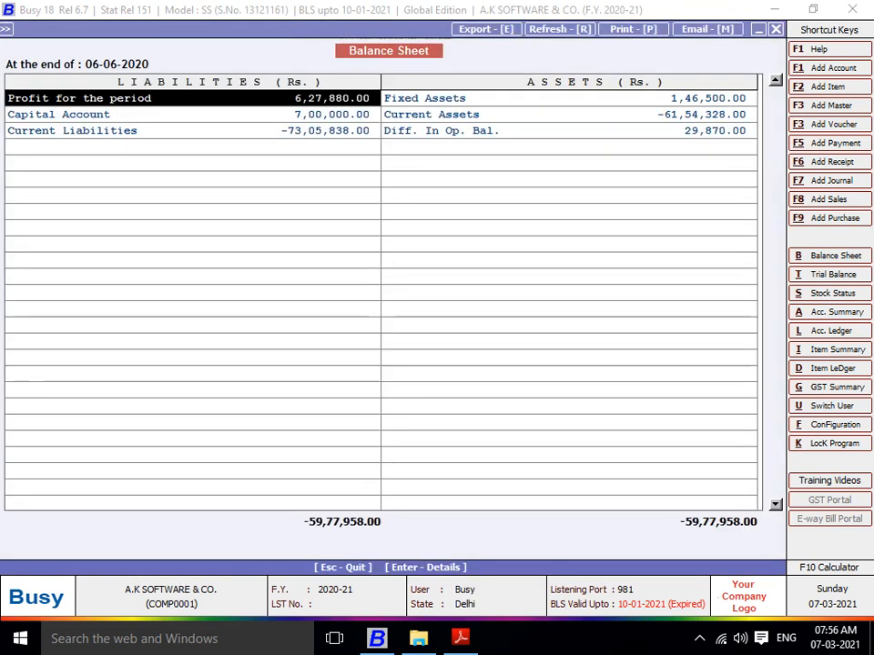
pyautogui.press('Down')
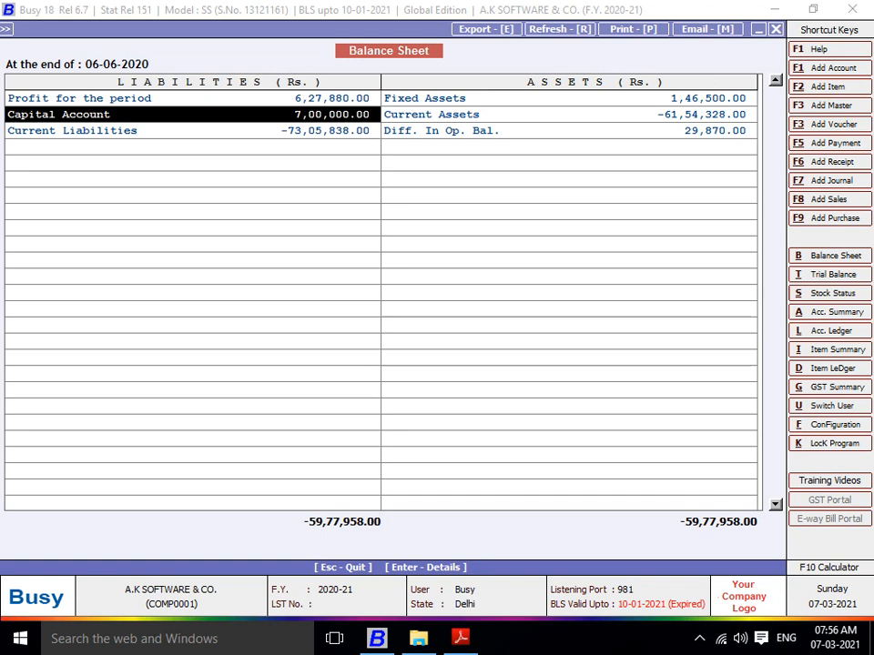
# Close the BASIC folder window, switch to Adobe Reader and view the start of the Axis Bank bank book.
pyautogui.moveTo(417, 638)
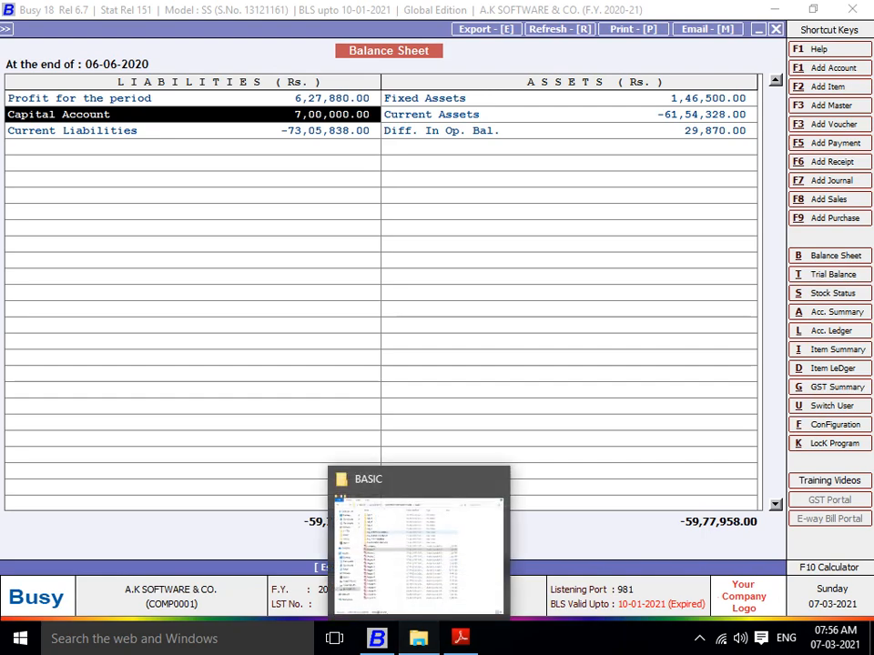
pyautogui.click(418, 637)
pyautogui.hotkey('alt', 'F4')
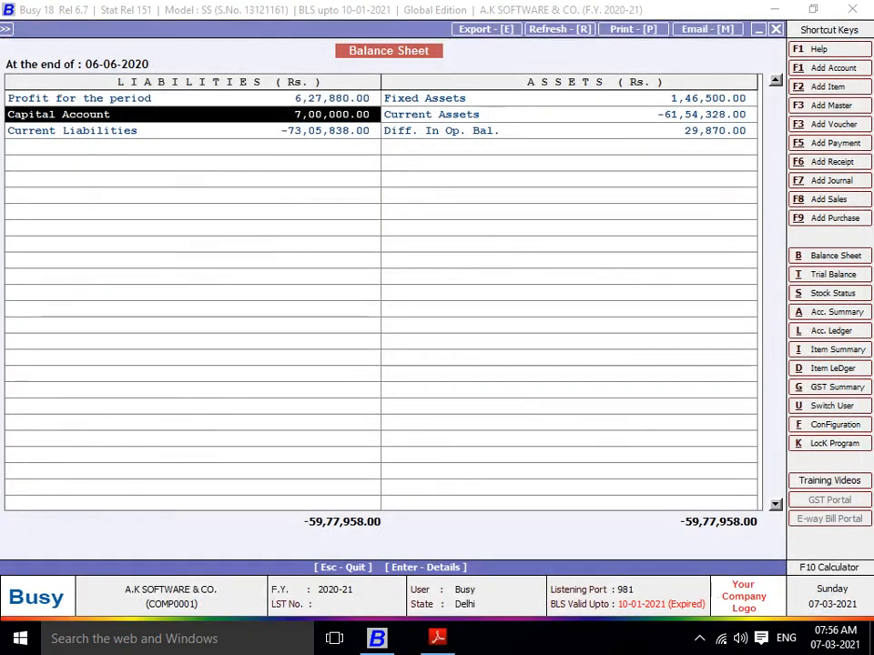
pyautogui.hotkey('alt', 'Tab')
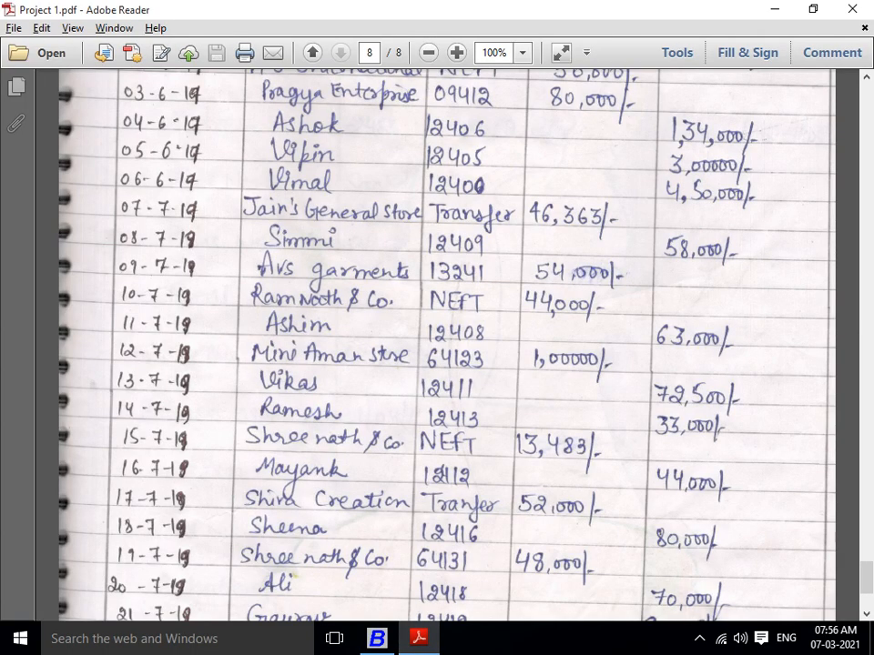
pyautogui.scroll(5, 446, 346)
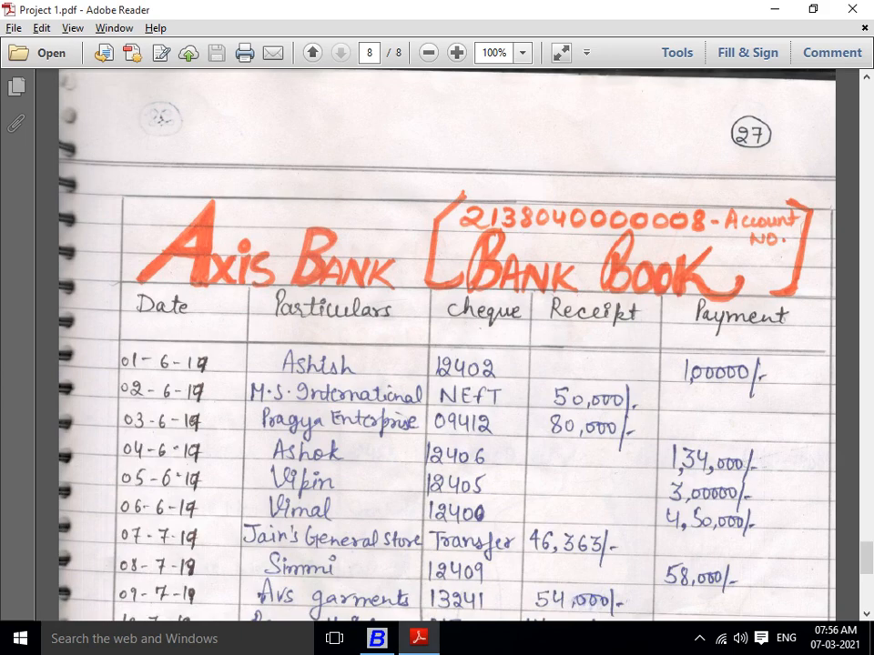
# Switch to Busy, leave the open Balance Sheet and bring up the report options for the Horizontal (Standard) Balance Sheet.
pyautogui.hotkey('alt', 'Tab')
pyautogui.press('Escape')
pyautogui.press('Escape')
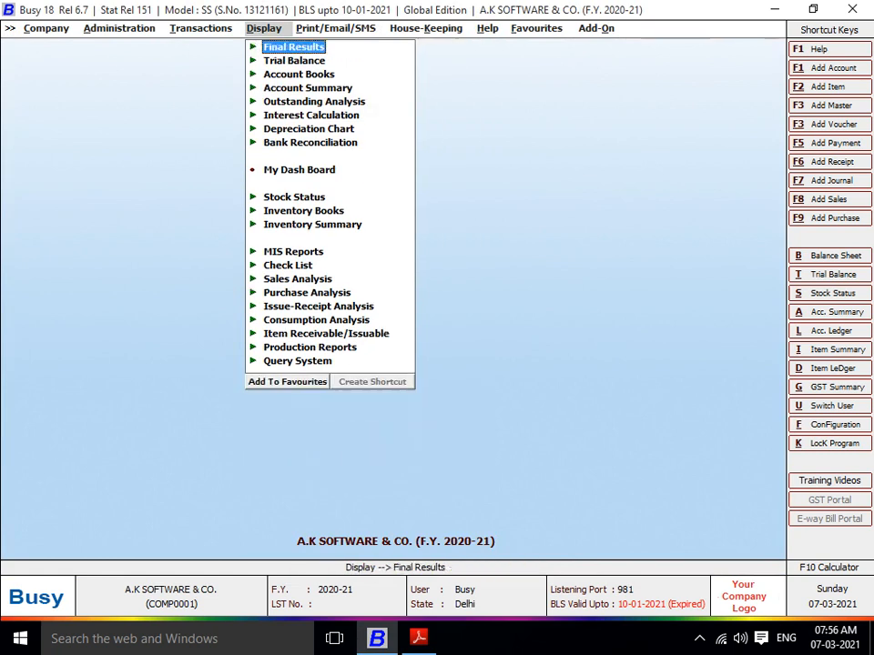
pyautogui.press('Return')
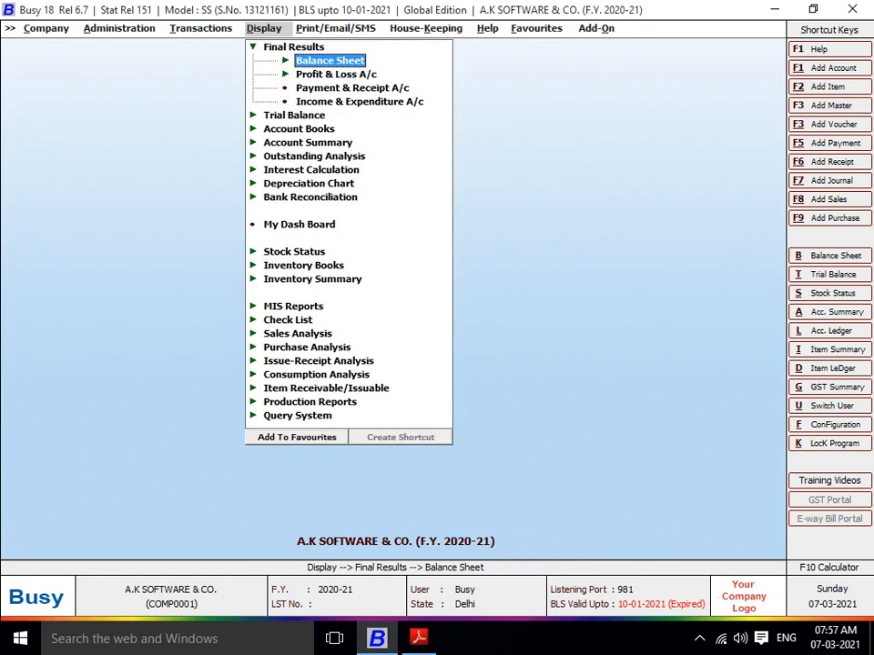
pyautogui.press('Return')
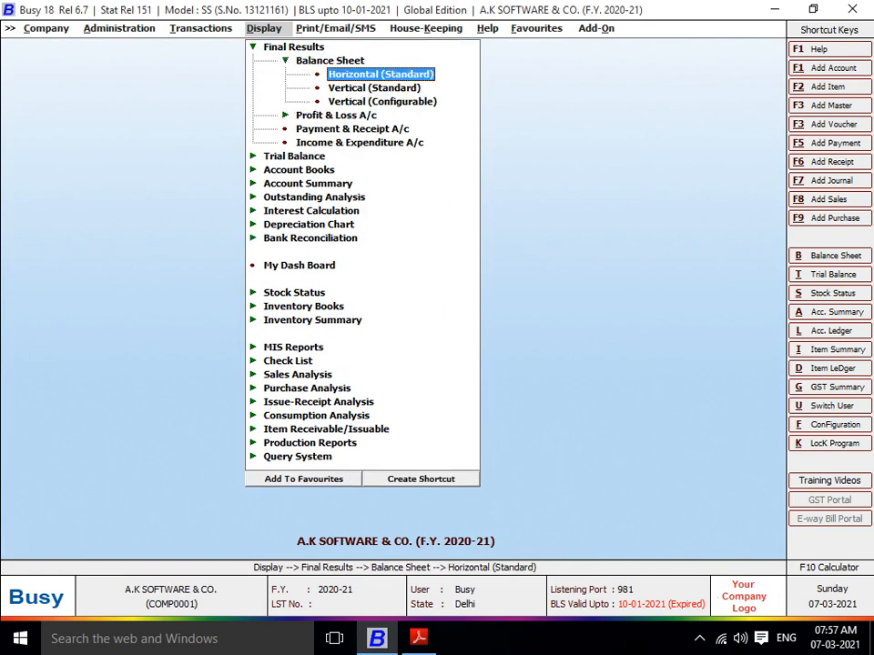
pyautogui.press('Return')
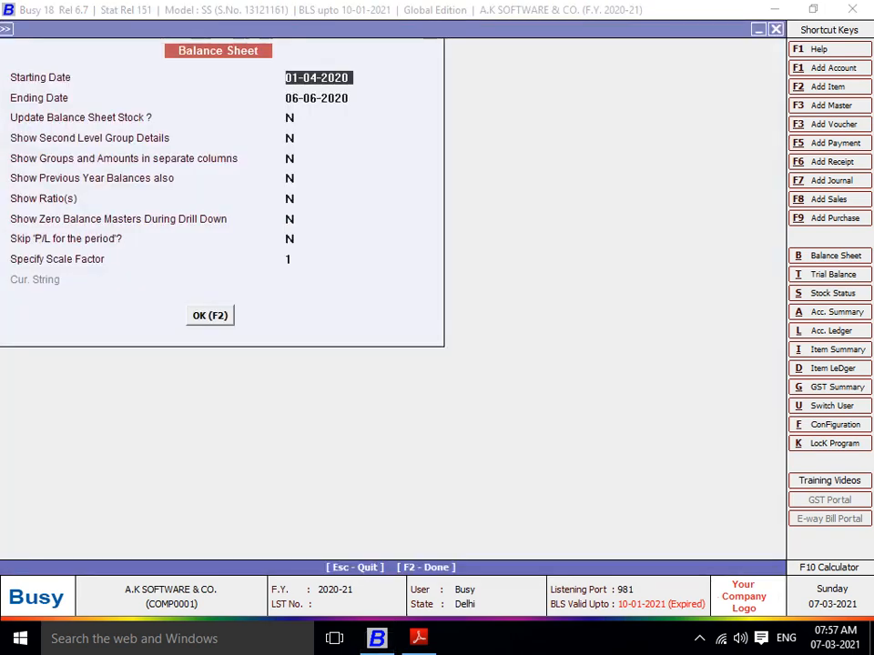
# Set the balance sheet stock update option to Y and generate the Balance Sheet with the other options kept.
pyautogui.press('Return')
pyautogui.press('Return')
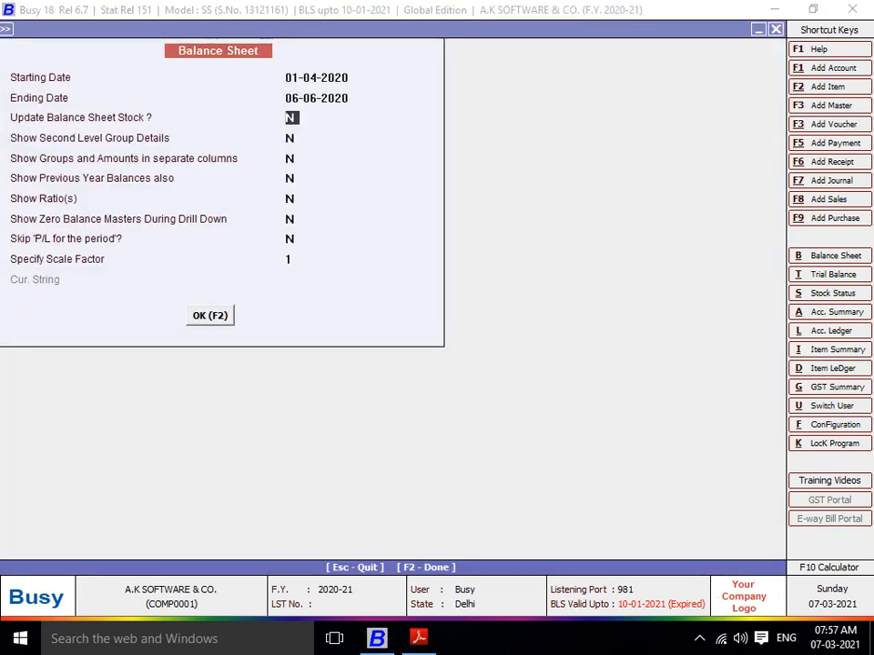
pyautogui.write('y')
pyautogui.press('Return')
pyautogui.press('Return')
pyautogui.press('Return')
pyautogui.press('Return')
pyautogui.press('Return')
pyautogui.press('Return')
pyautogui.press('Return')
pyautogui.press('Return')
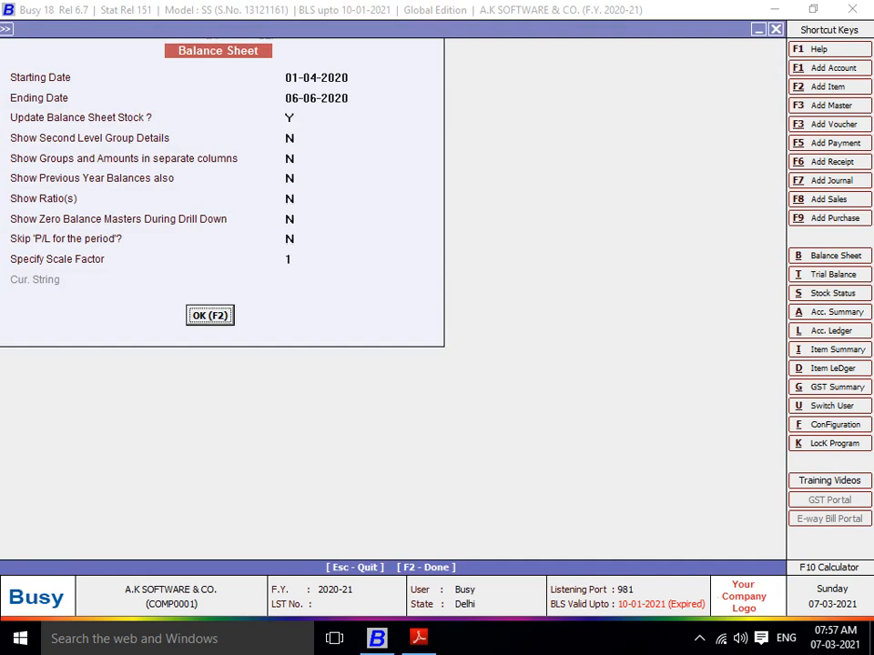
pyautogui.press('Return')
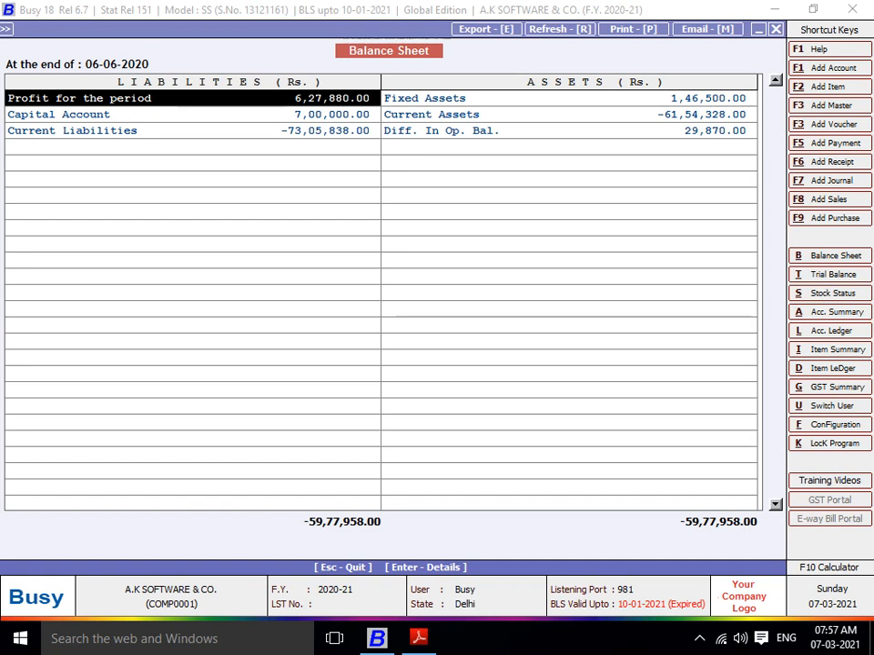
# Look over the Balance Sheet's asset and liability lines and drill down through Current Liabilities into the Sundry Creditors group.
pyautogui.click(424, 97)
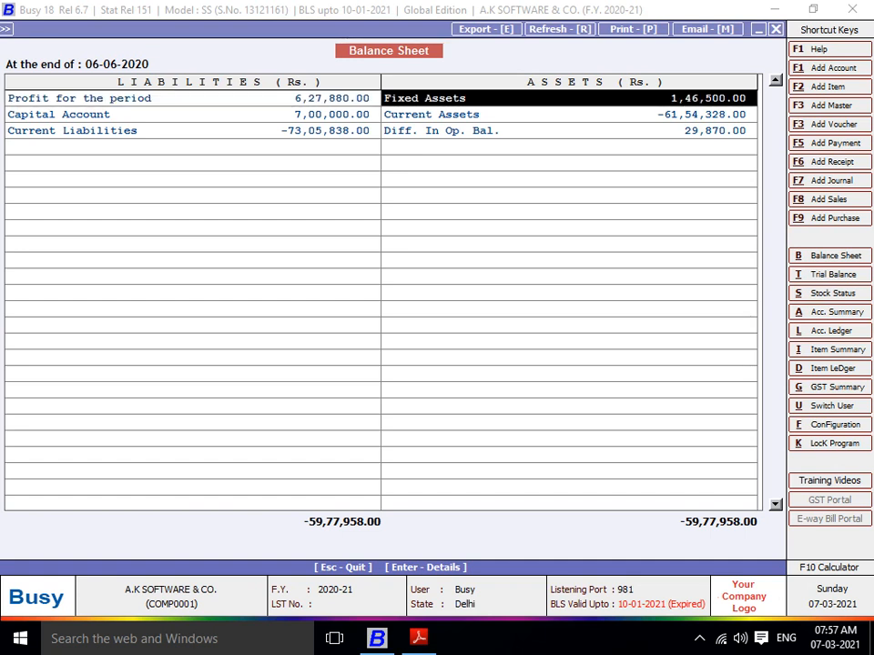
pyautogui.click(79, 97)
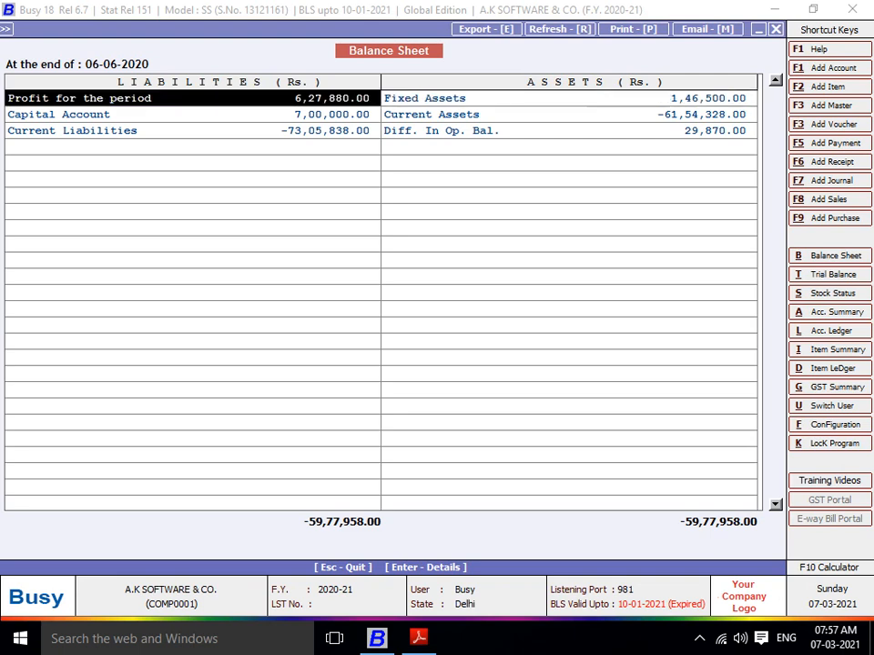
pyautogui.click(72, 130)
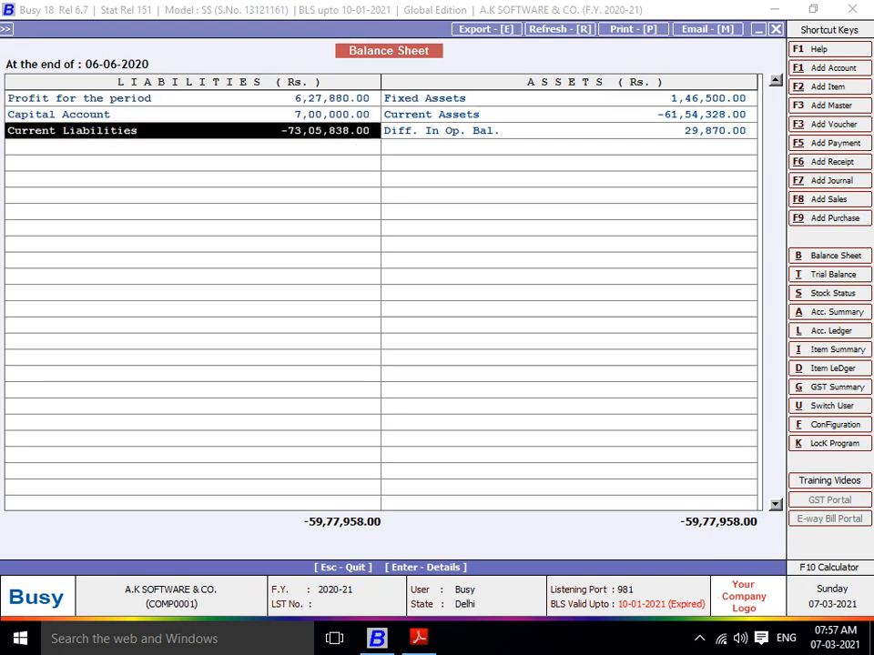
pyautogui.press('Return')
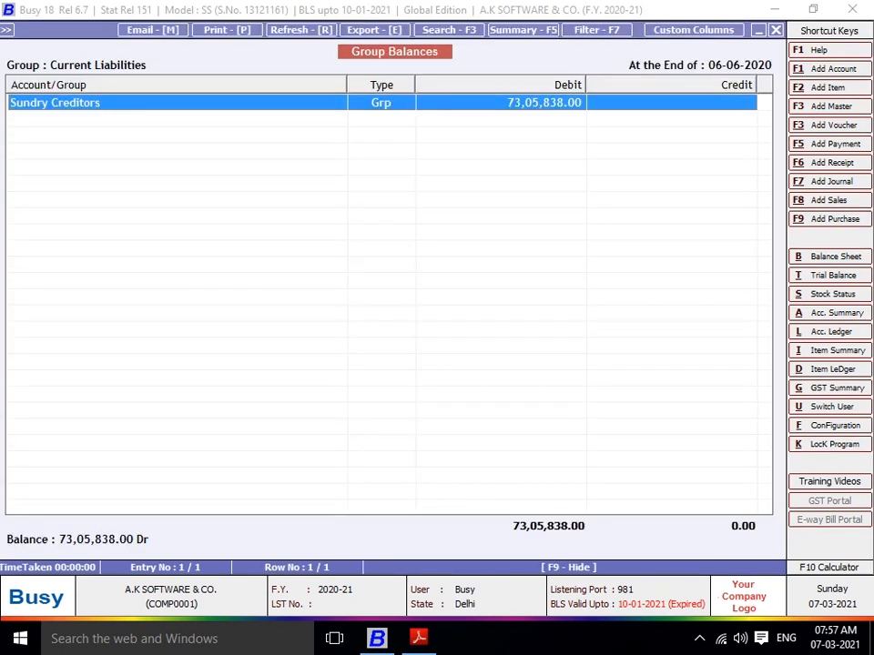
pyautogui.press('Return')
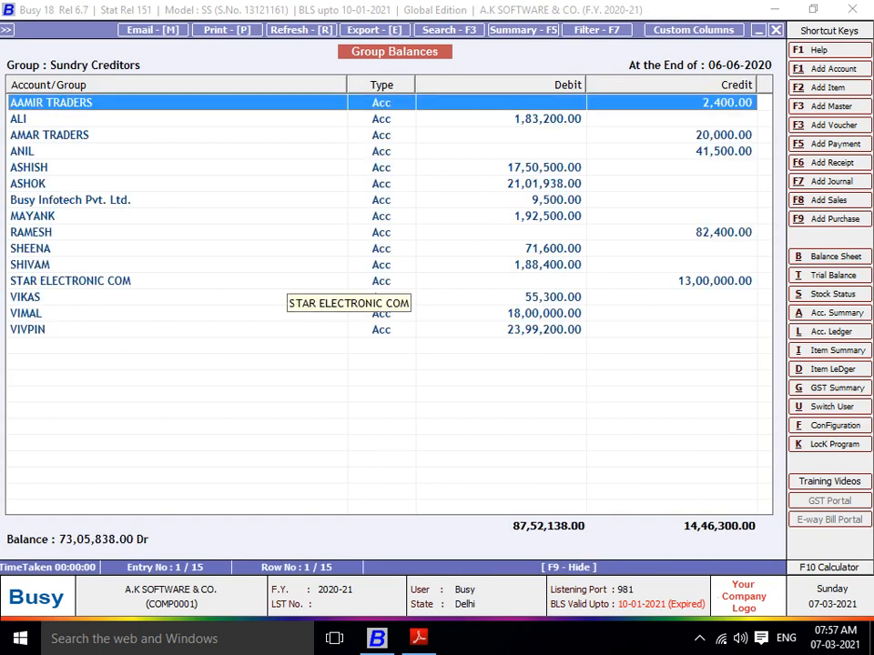
# Go through the Sundry Creditors account balances to the last account and return to the Balance Sheet.
pyautogui.press('Down')
pyautogui.press('Down')
pyautogui.press('Down')
pyautogui.press('Down')
pyautogui.press('Down')
pyautogui.press('Down')
pyautogui.press('Down')
pyautogui.press('Down')
pyautogui.press('Down')
pyautogui.press('Down')
pyautogui.press('Down')
pyautogui.press('Down')
pyautogui.press('Down')
pyautogui.press('Down')
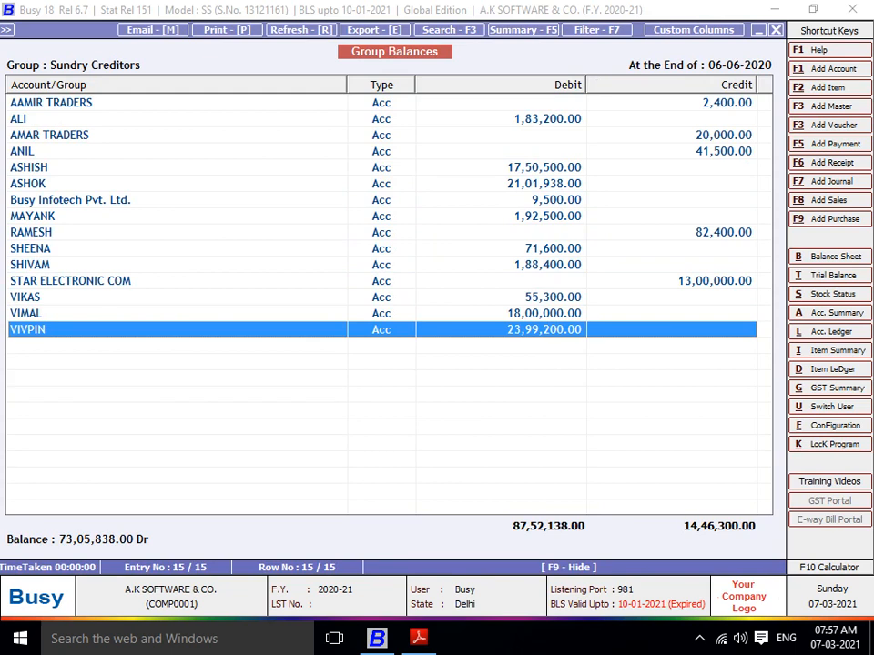
pyautogui.press('Escape')
pyautogui.press('Escape')
# Open the Current Assets group from the Balance Sheet and look through its group balances down to Sundry Debtors.
pyautogui.press('Right')
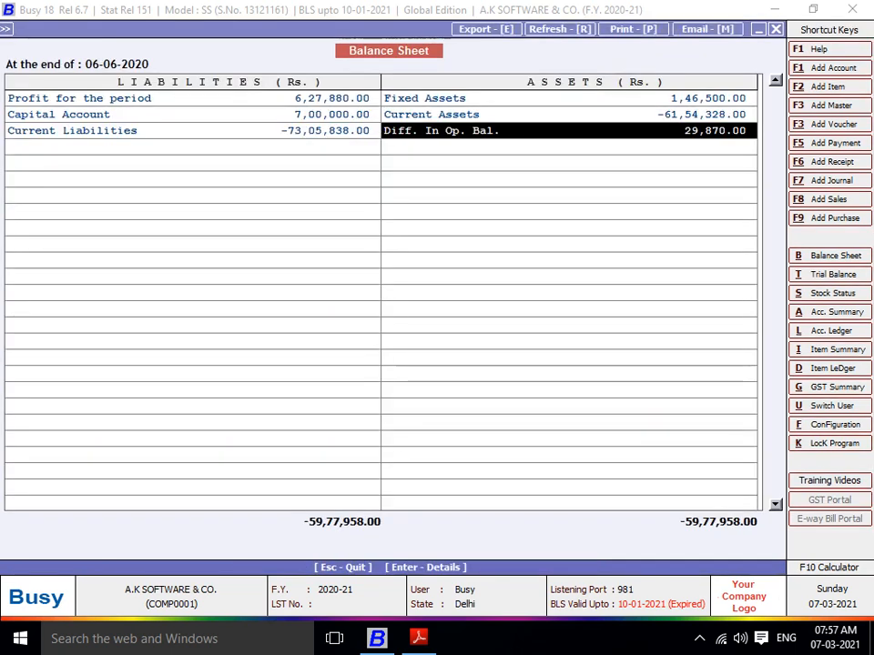
pyautogui.press('Up')
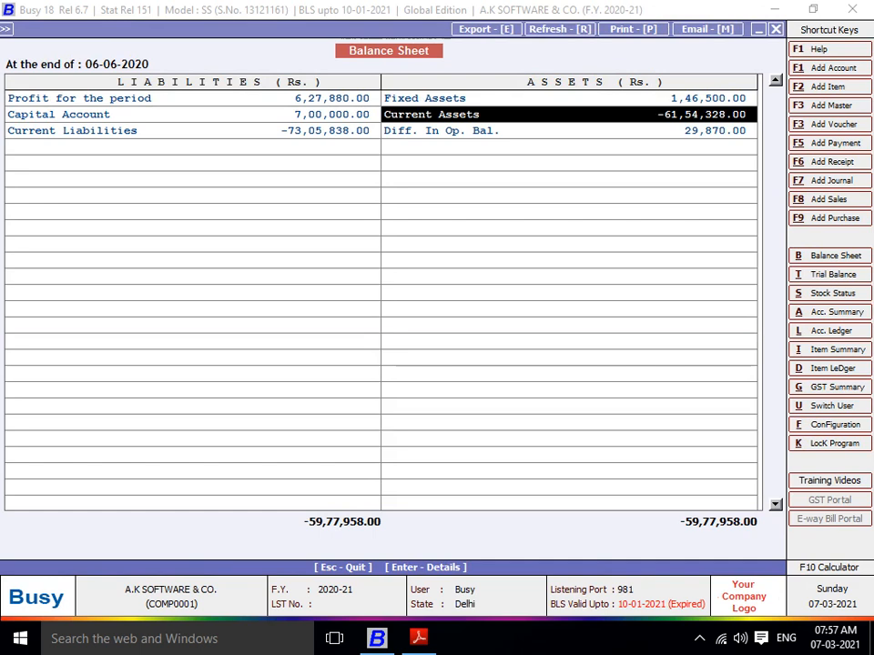
pyautogui.press('Return')
pyautogui.press('Down')
pyautogui.press('Up')
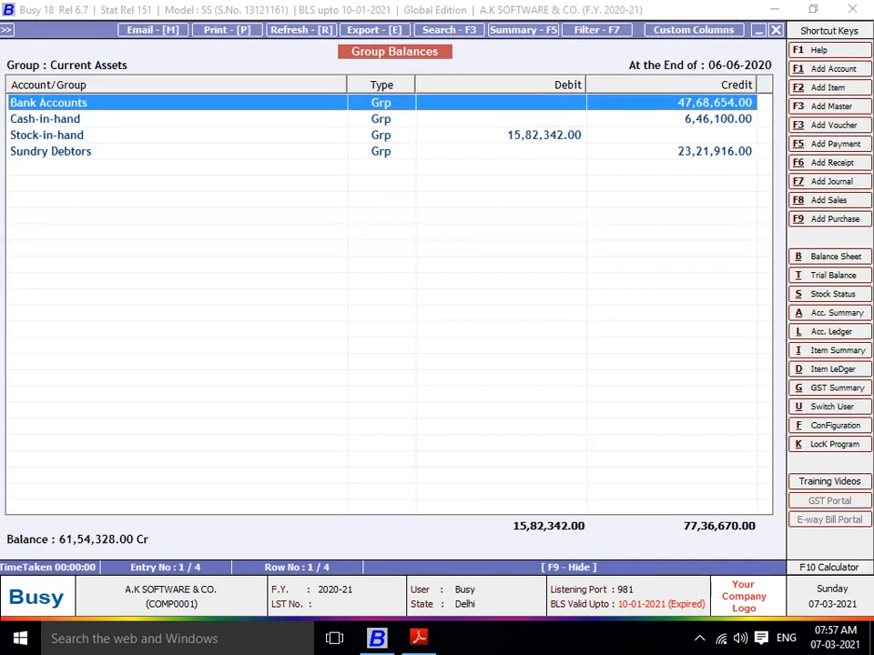
pyautogui.press('Down')
pyautogui.press('Down')
pyautogui.press('Down')
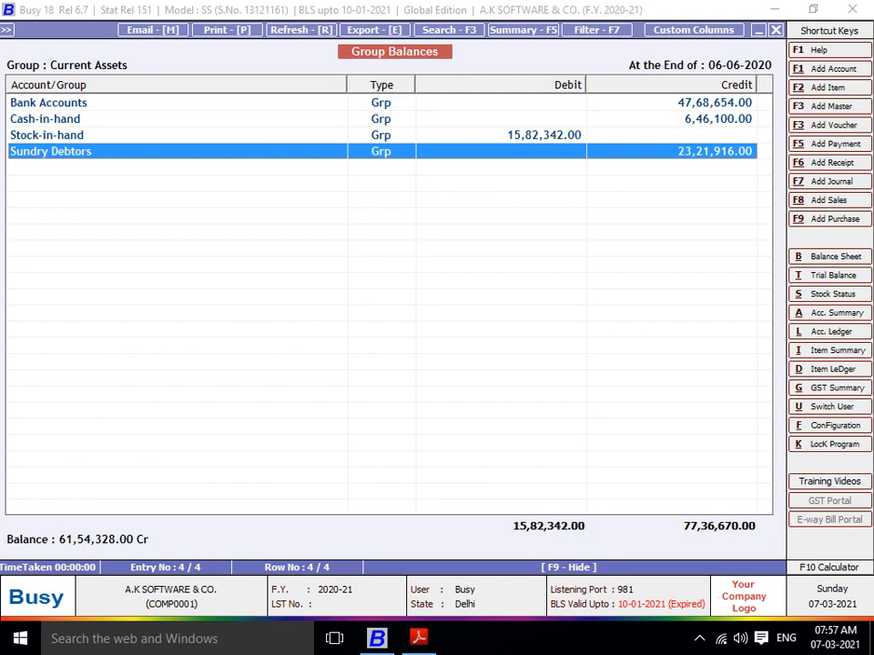
# Open the Sundry Debtors group and review its account balances down to the last account.
pyautogui.press('Return')
pyautogui.press('Down')
pyautogui.press('Down')
pyautogui.press('Down')
pyautogui.press('Down')
pyautogui.press('Down')
pyautogui.press('Down')
pyautogui.press('Down')
pyautogui.press('Down')
pyautogui.press('Down')
pyautogui.press('Down')
pyautogui.press('Down')
pyautogui.press('Down')
pyautogui.press('Down')
pyautogui.press('Down')
pyautogui.press('Down')
pyautogui.press('Down')
pyautogui.press('Down')
pyautogui.press('Down')
pyautogui.press('Down')
pyautogui.press('Down')
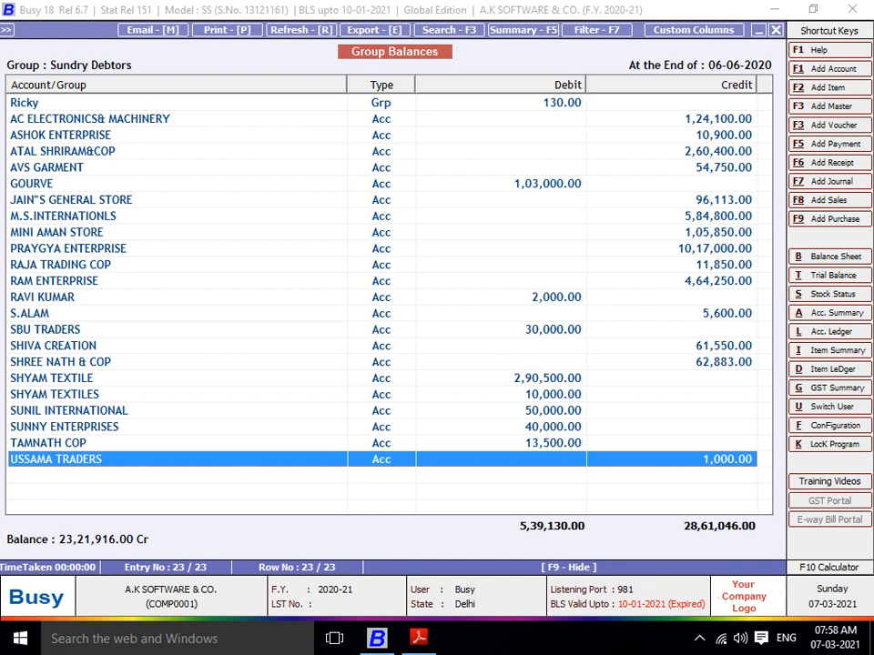
# Go back to the first entry of Sundry Debtors, open that subgroup to view its accounts A and B, and return.
pyautogui.press('Up')
pyautogui.press('Up')
pyautogui.press('Up')
pyautogui.press('Up')
pyautogui.press('Up')
pyautogui.press('Up')
pyautogui.press('Up')
pyautogui.press('Up')
pyautogui.press('Up')
pyautogui.press('Up')
pyautogui.press('Up')
pyautogui.press('Up')
pyautogui.press('Up')
pyautogui.press('Up')
pyautogui.press('Up')
pyautogui.press('Up')
pyautogui.press('Up')
pyautogui.press('Up')
pyautogui.press('Up')
pyautogui.press('Up')
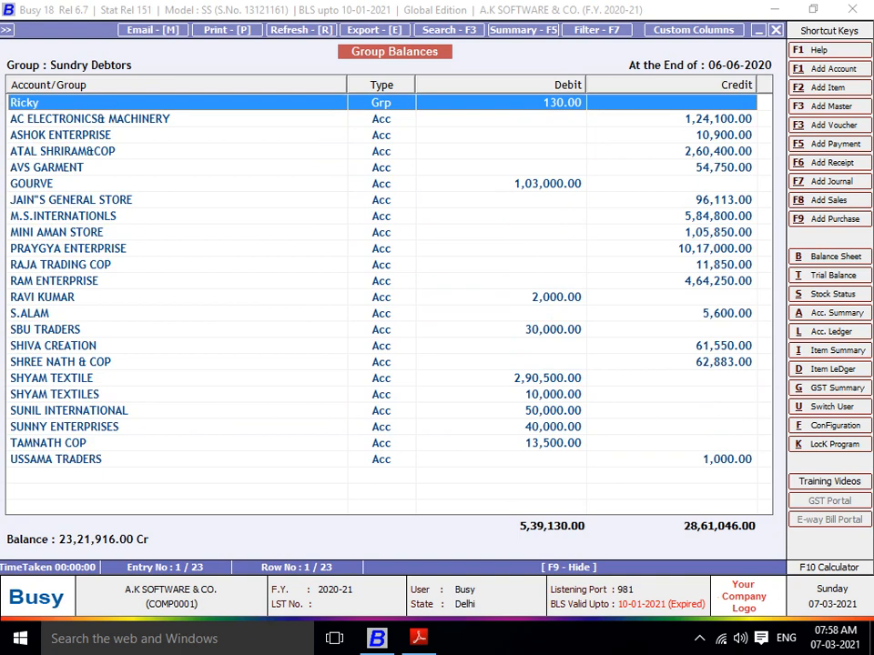
pyautogui.press('Return')
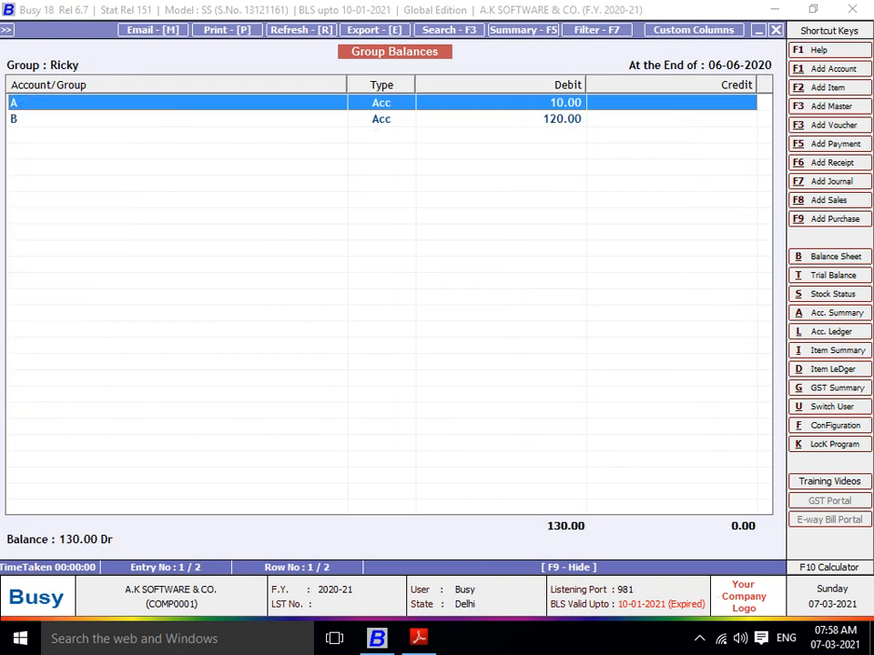
pyautogui.press('Down')
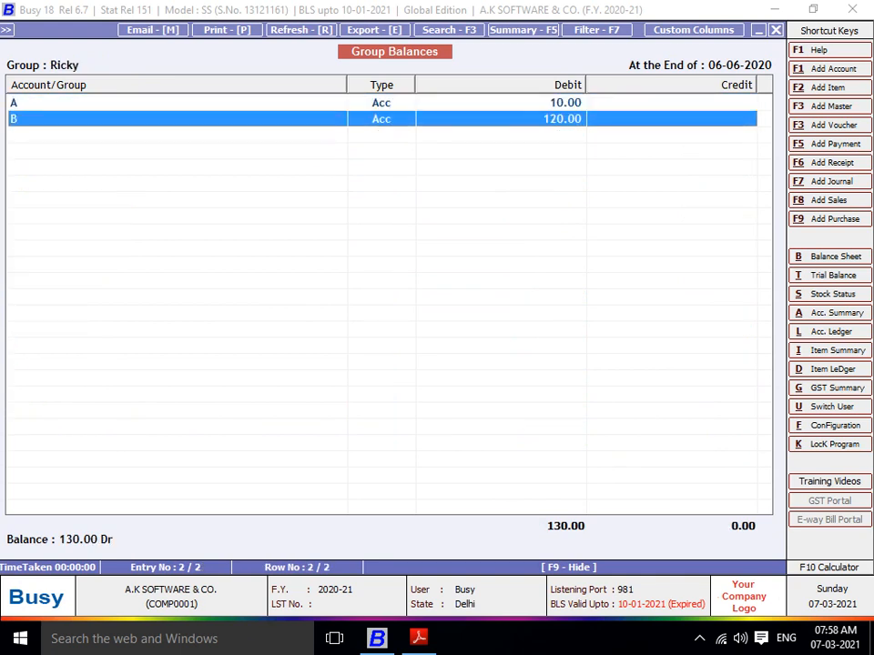
pyautogui.press('Up')
pyautogui.press('Down')
pyautogui.press('Up')
pyautogui.press('Escape')
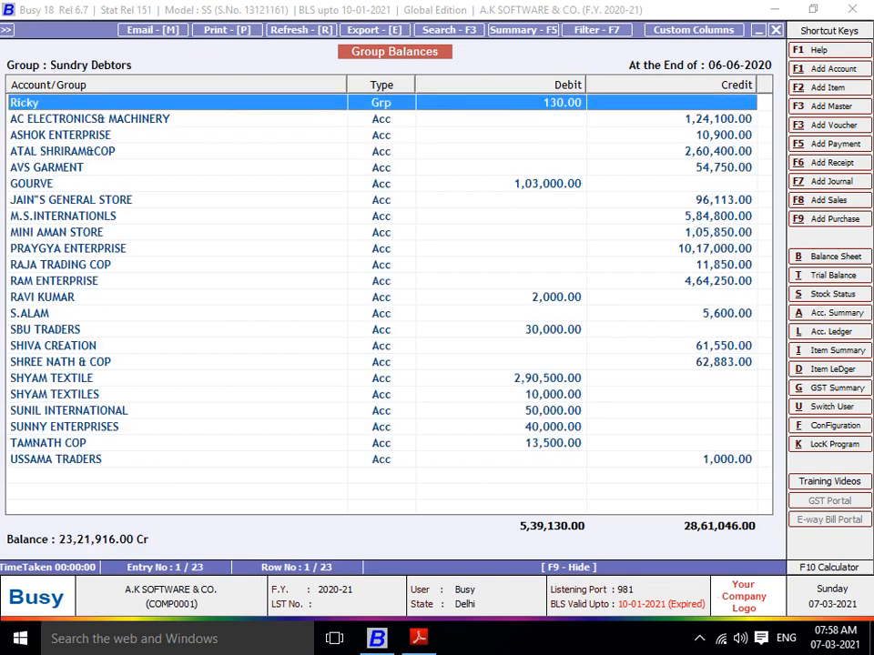
# Review the Sundry Debtors balances once more, from the subgroup entry down to USSAMA TRADERS.
pyautogui.press('Down')
pyautogui.press('Down')
pyautogui.press('Down')
pyautogui.press('Down')
pyautogui.press('Down')
pyautogui.press('Down')
pyautogui.press('Down')
pyautogui.press('Down')
pyautogui.press('Down')
pyautogui.press('Down')
pyautogui.press('Down')
pyautogui.press('Down')
pyautogui.press('Down')
pyautogui.press('Down')
pyautogui.press('Down')
pyautogui.press('Down')
pyautogui.press('Down')
pyautogui.press('Down')
pyautogui.press('Down')
pyautogui.press('Down')
pyautogui.press('Down')
pyautogui.press('Down')
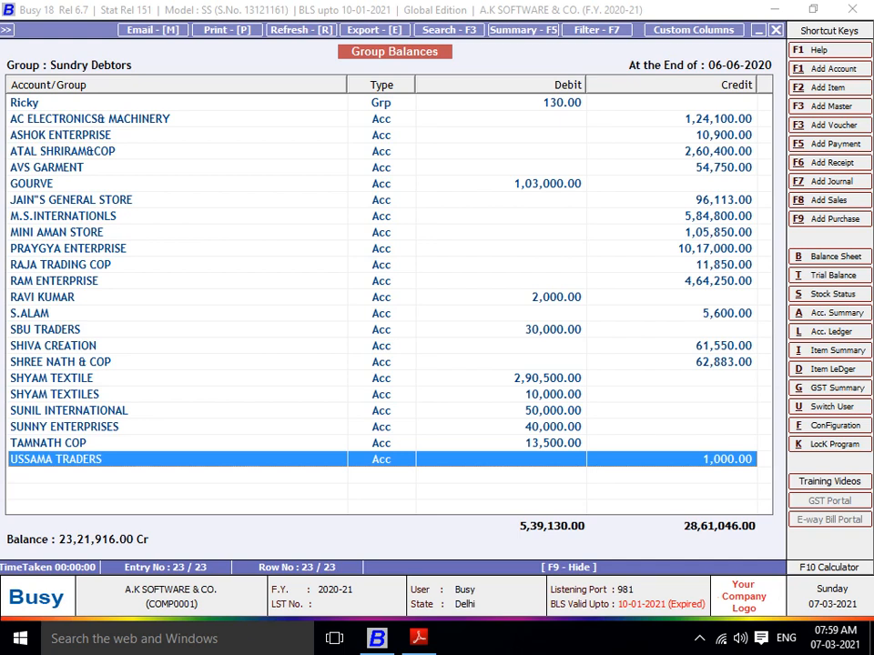
# Leave the group balances and the Balance Sheet report and collapse the Final Results branch.
pyautogui.press('Escape')
pyautogui.press('Escape')
pyautogui.press('Escape')
pyautogui.press('Escape')
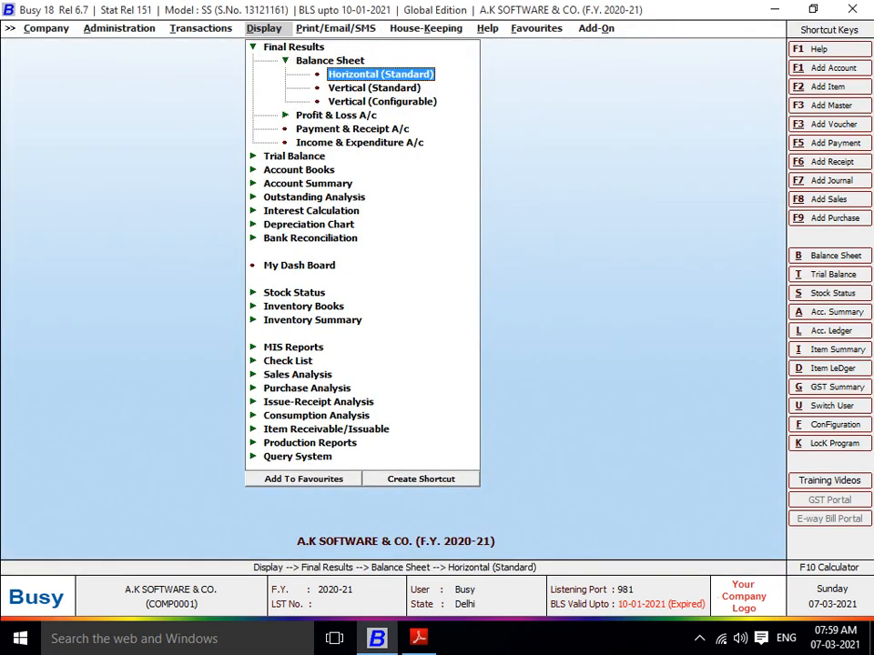
pyautogui.press('Escape')
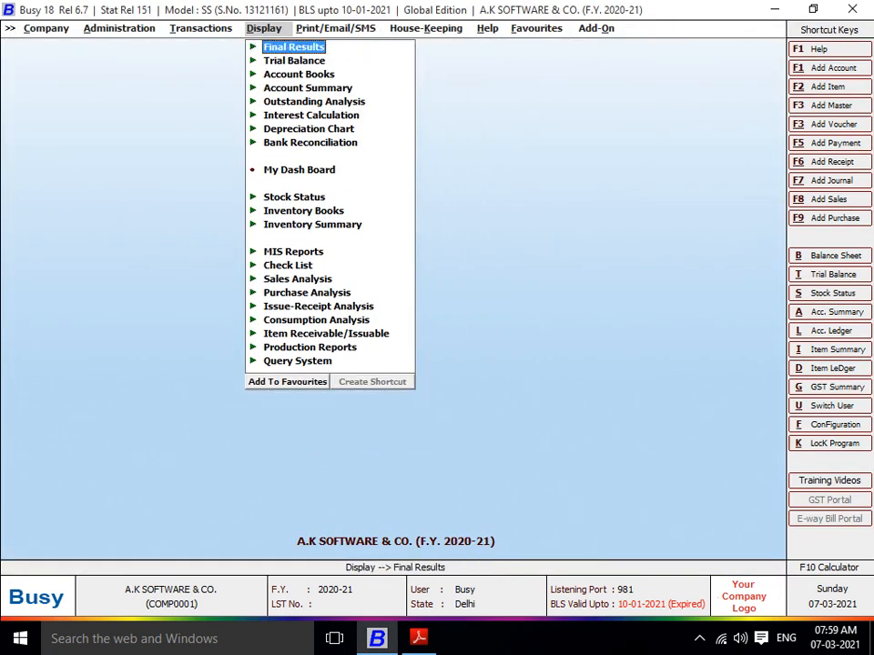
# Close the open company and shut down the Busy and Adobe Reader windows.
pyautogui.press('Left')
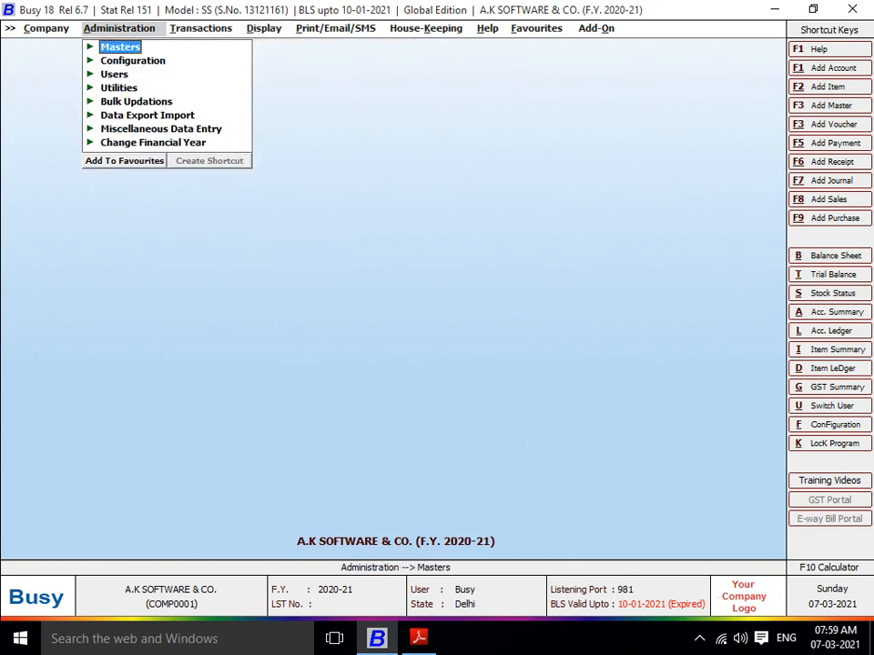
pyautogui.press('Left')
pyautogui.press('Return')
pyautogui.press('Up')
pyautogui.press('Return')
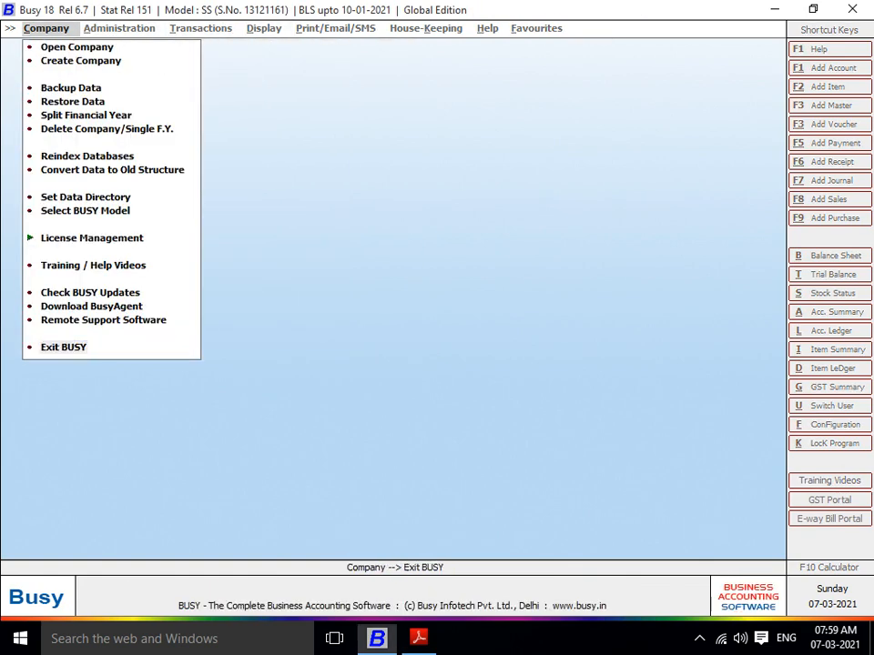
pyautogui.hotkey('alt', 'F4')
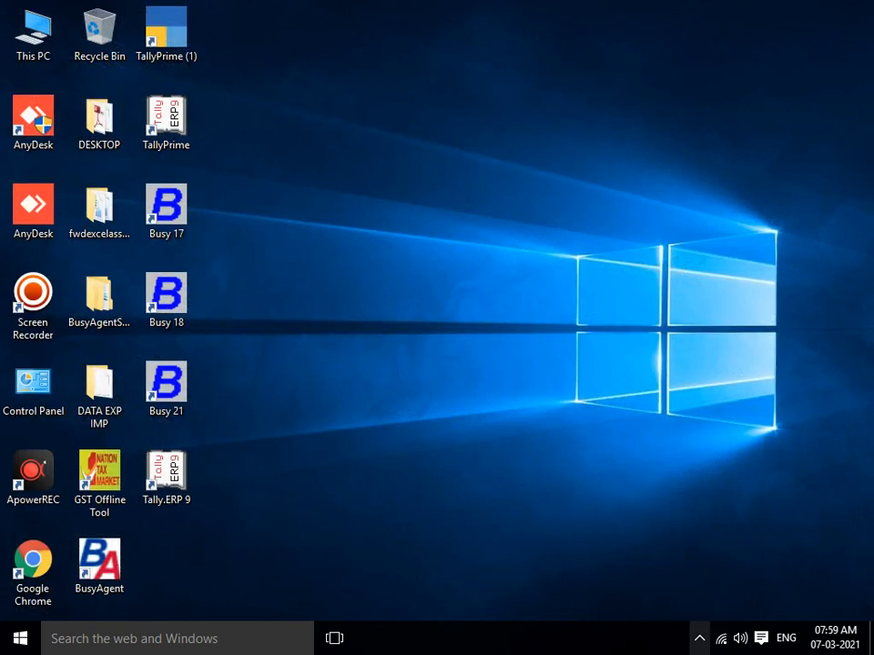
pyautogui.click(699, 638)
pyautogui.click(716, 604)
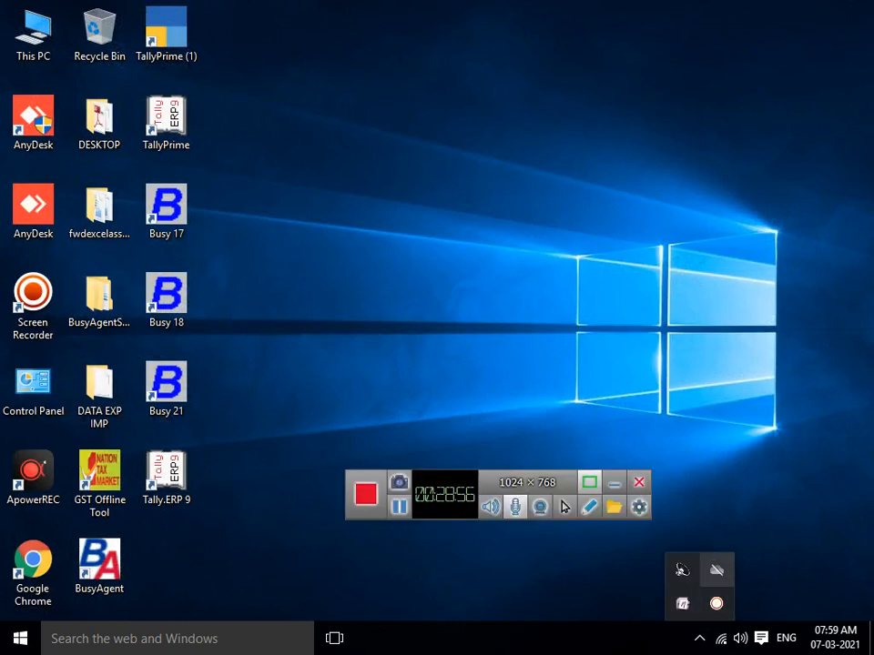